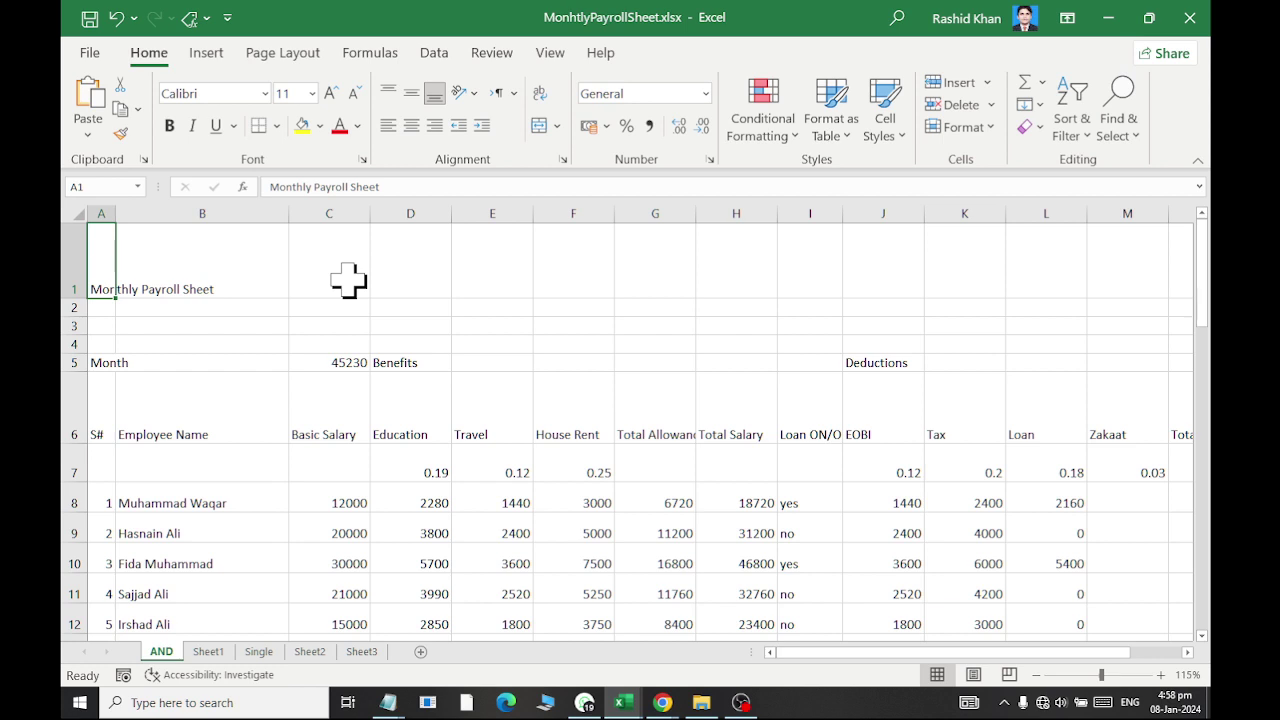
# Widen column A so the Month label in A5 fits, then select the 45230 value in C5.
pyautogui.click(92, 366)
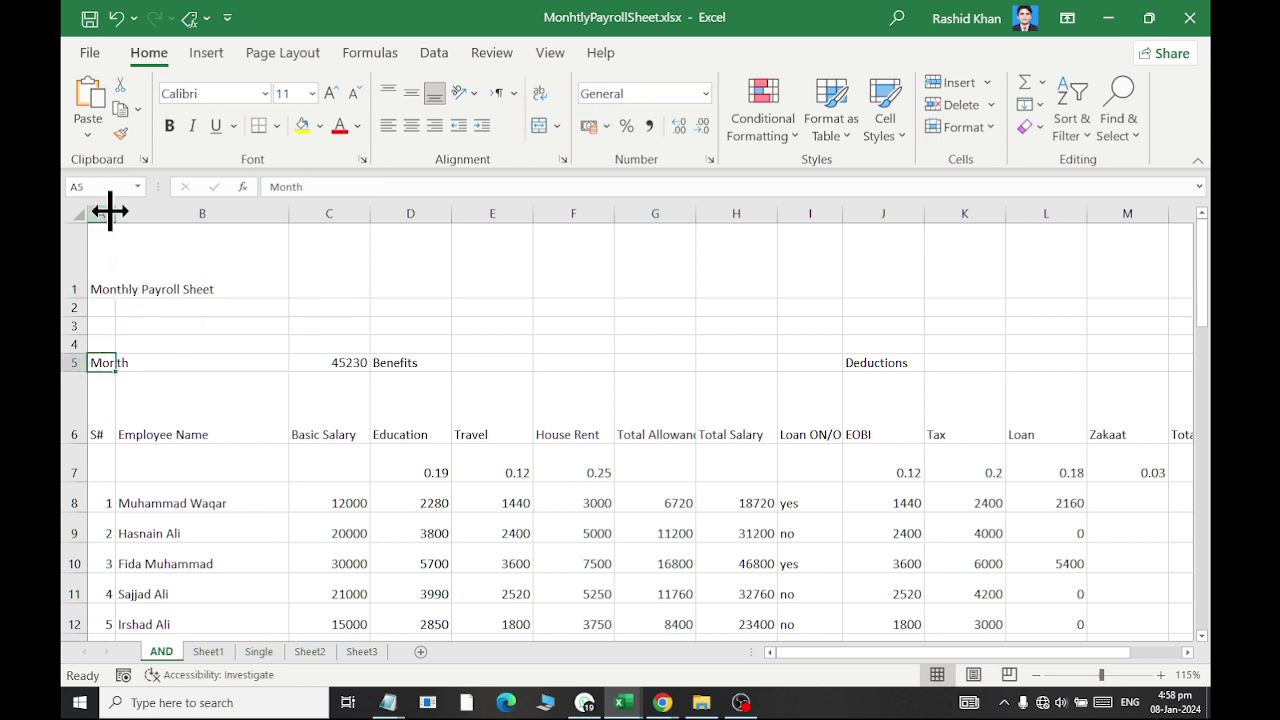
pyautogui.moveTo(110, 211); pyautogui.dragTo(134, 212)
pyautogui.click(384, 356)
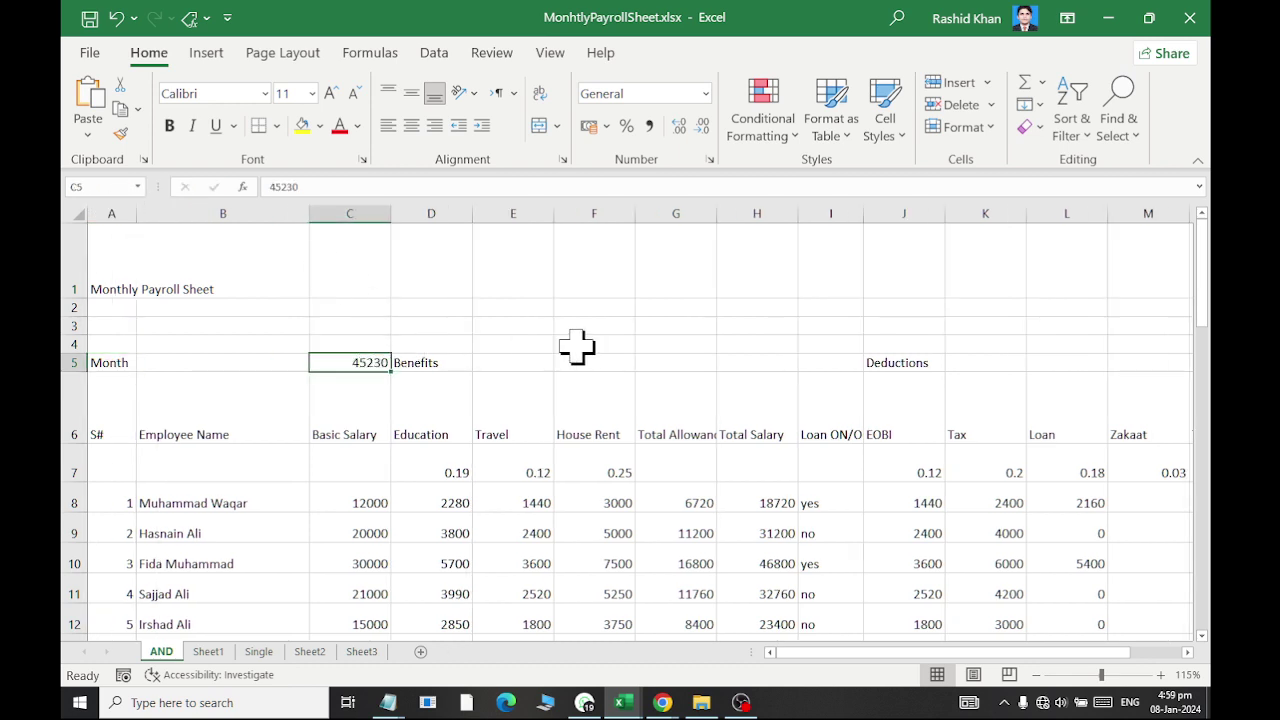
# Format C5 with the 14-Mar-2012 Date style and autofit column C.
pyautogui.click(710, 95)
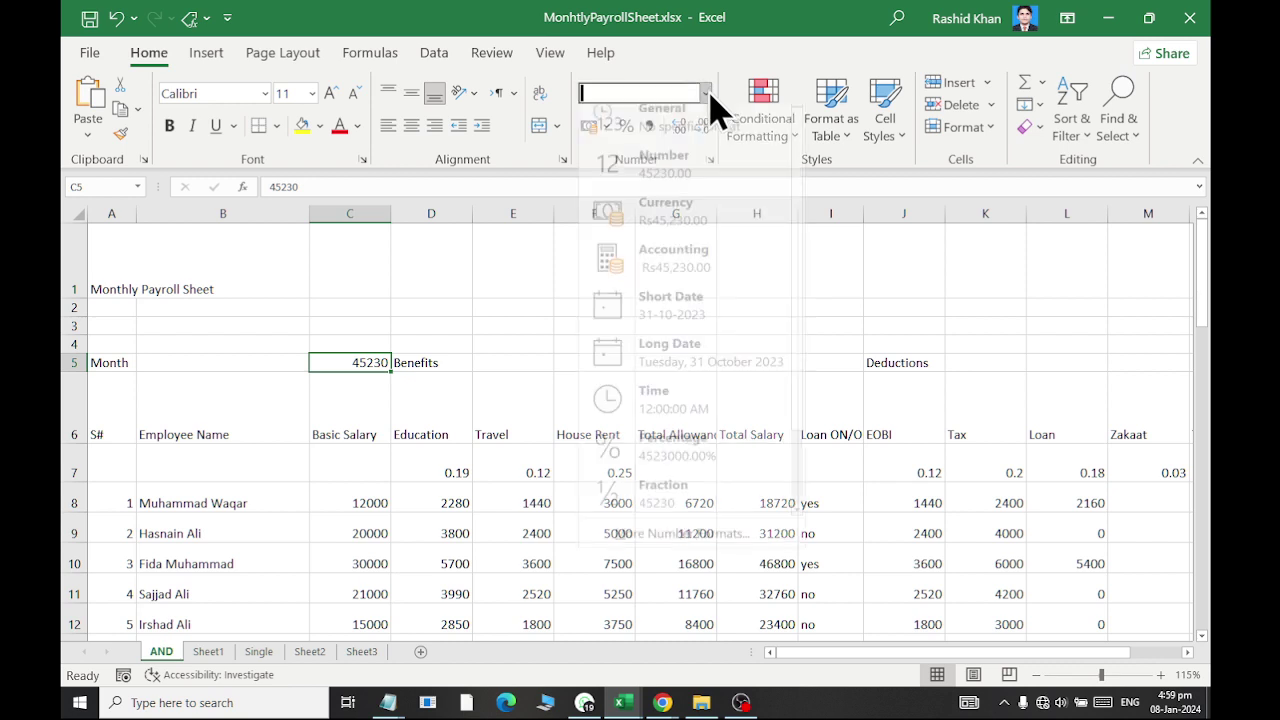
pyautogui.click(745, 548)
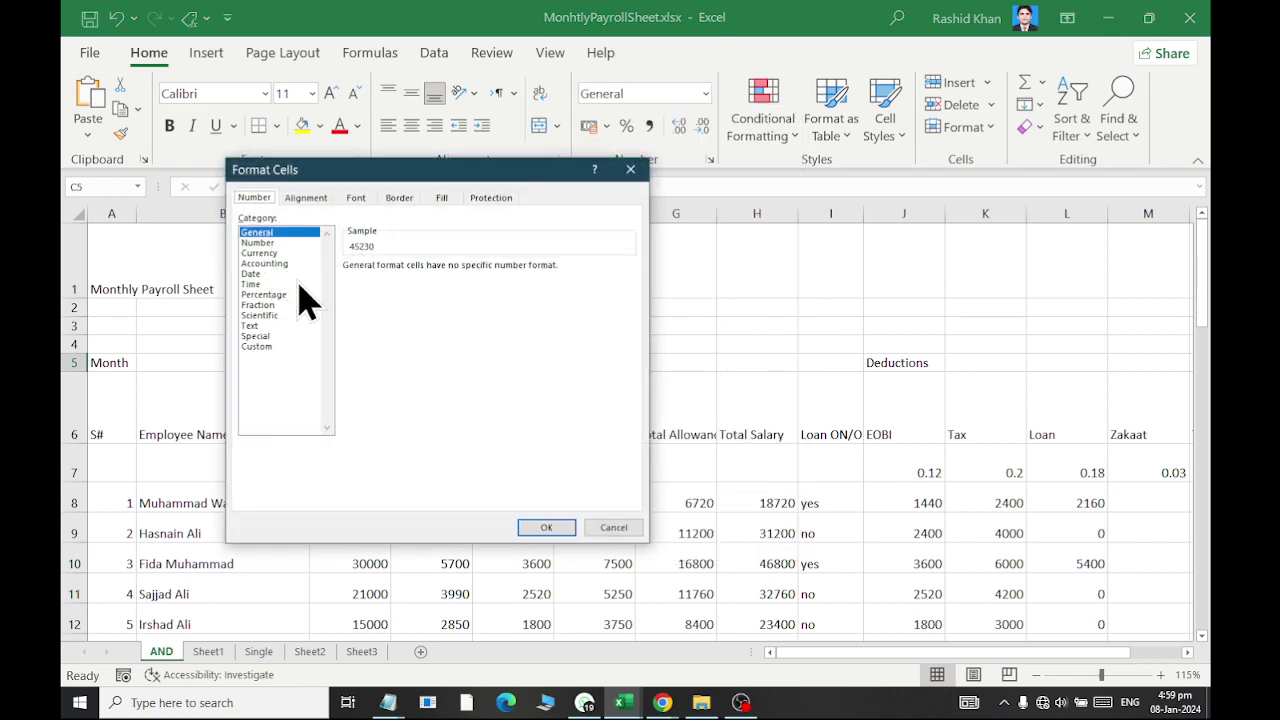
pyautogui.click(290, 263)
pyautogui.click(297, 274)
pyautogui.click(400, 290)
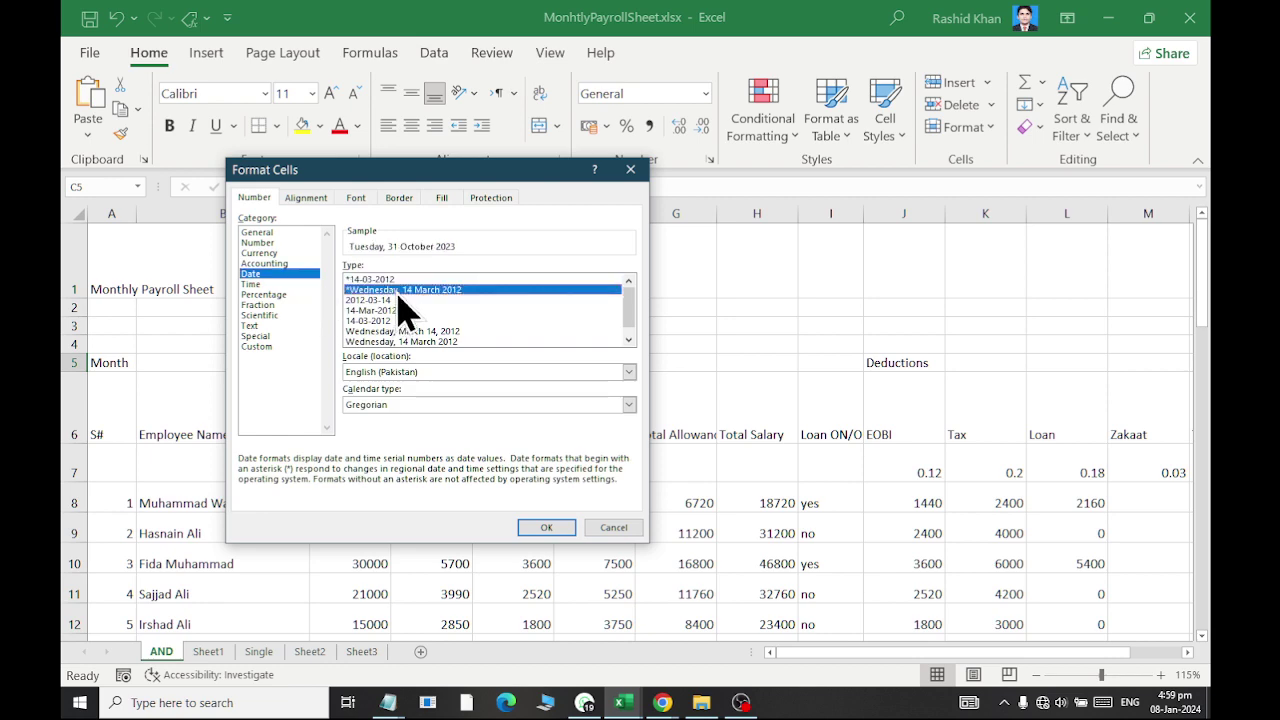
pyautogui.click(388, 312)
pyautogui.click(540, 528)
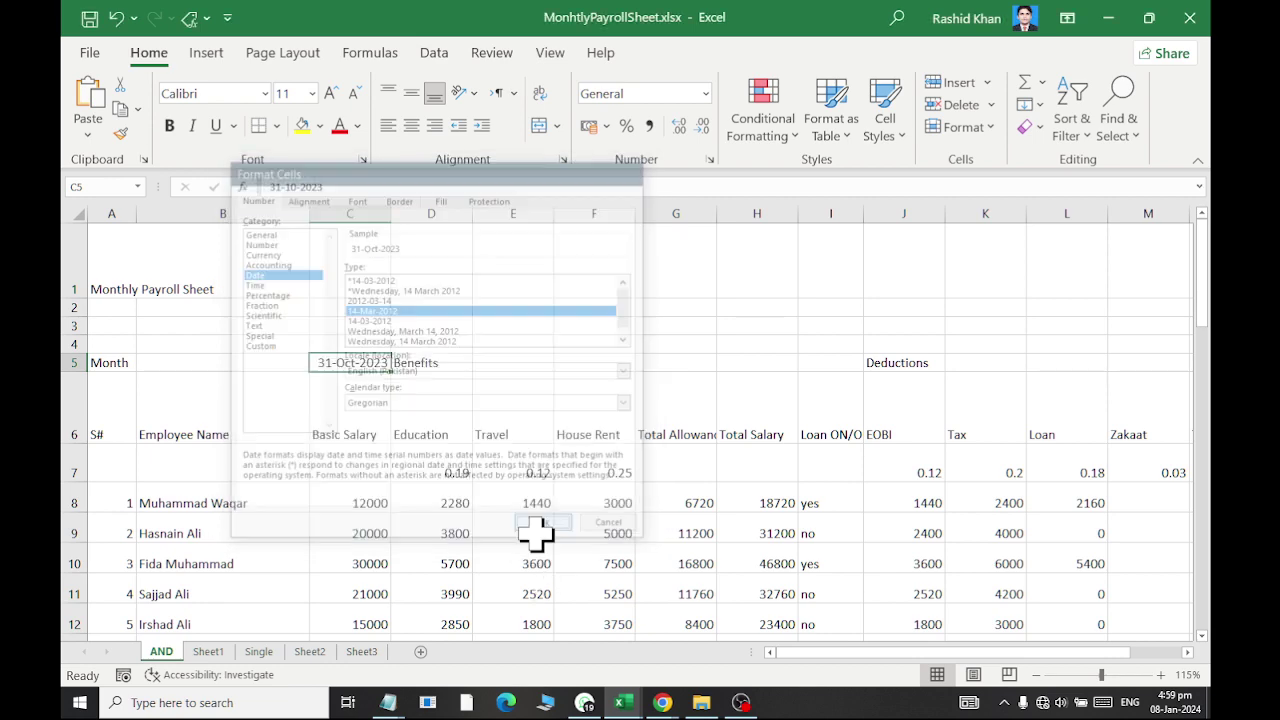
pyautogui.doubleClick(390, 215)
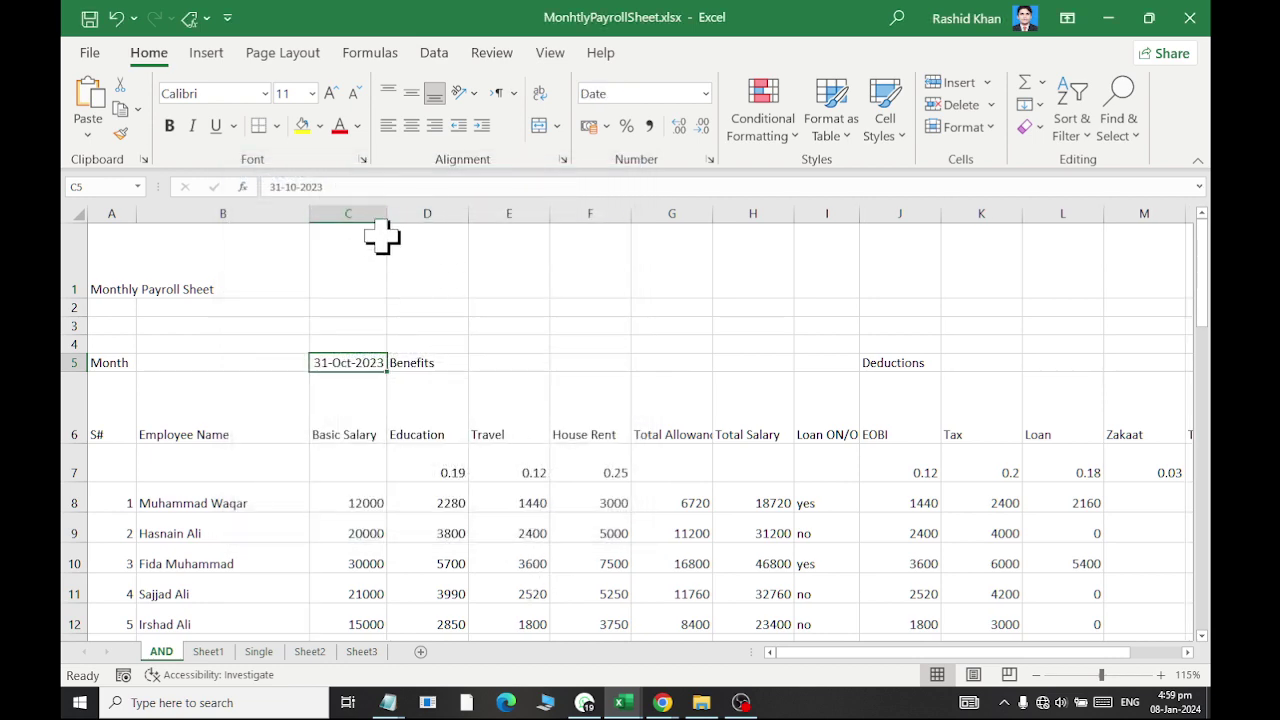
pyautogui.moveTo(388, 215); pyautogui.dragTo(391, 215)
# Switch C5 to the long 14 March 2012 date style and refit column C to show it.
pyautogui.click(710, 160)
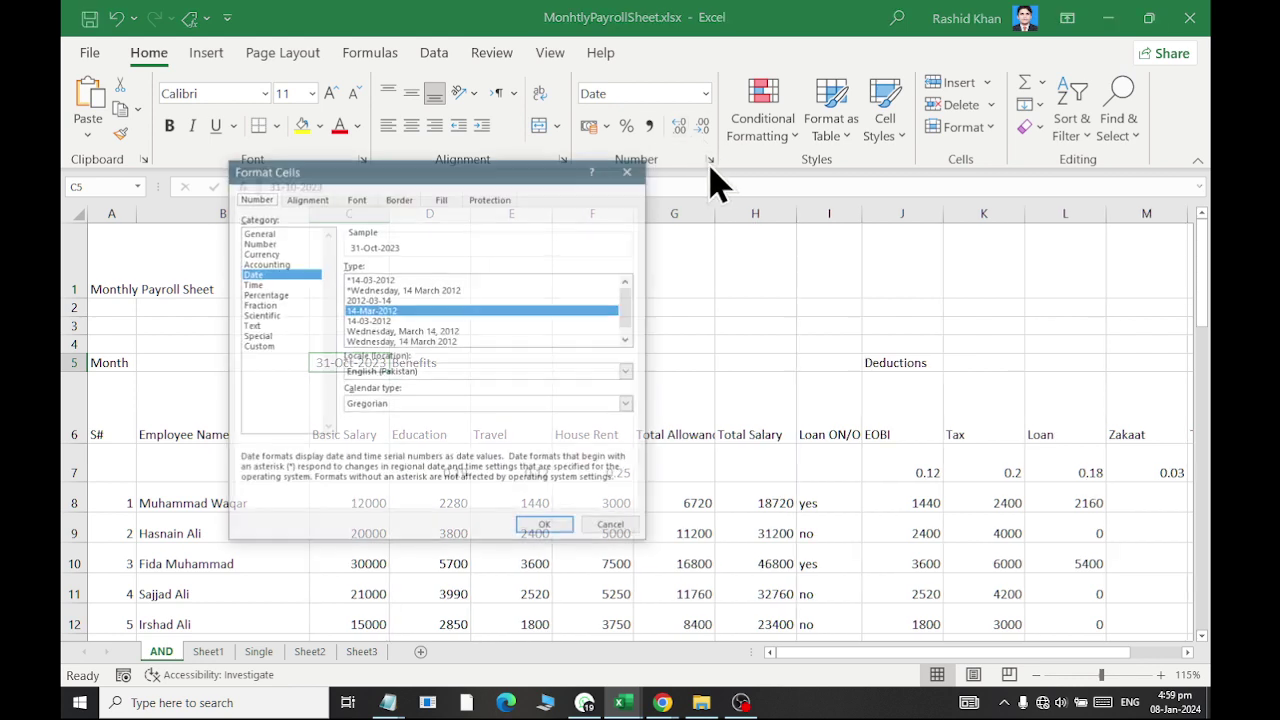
pyautogui.scroll(-1, 520, 310)
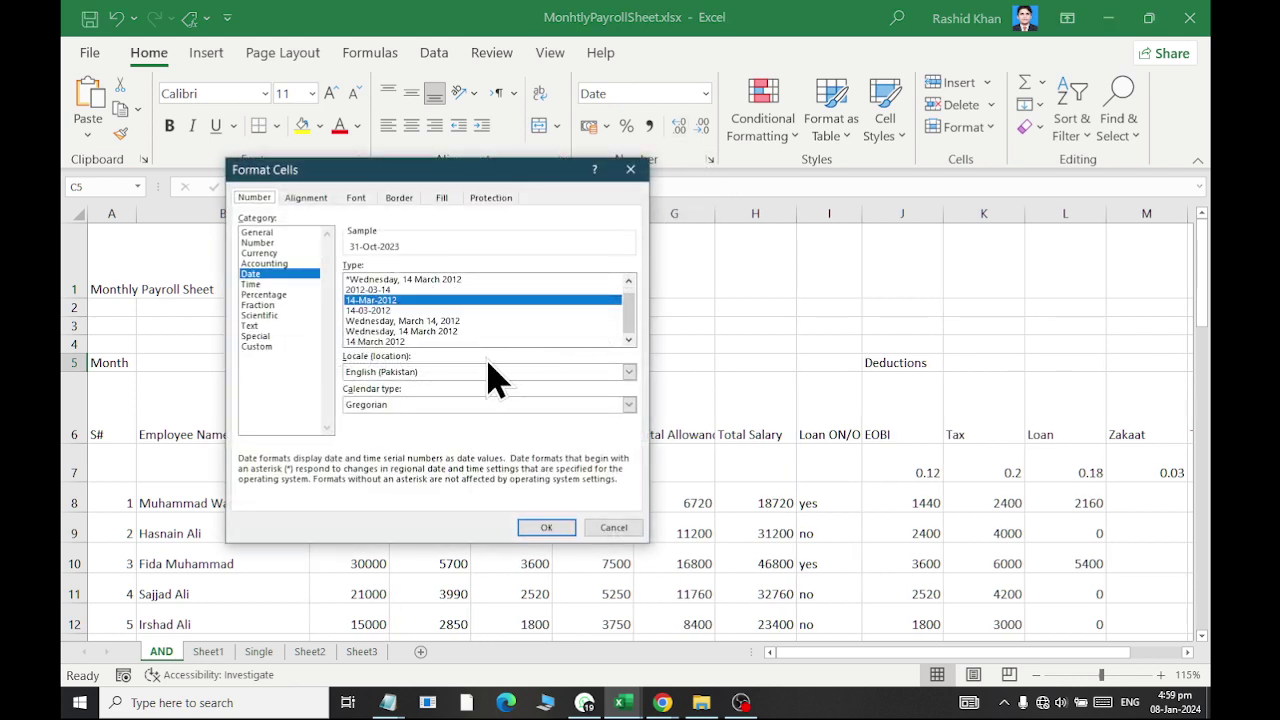
pyautogui.click(475, 331)
pyautogui.click(480, 341)
pyautogui.click(546, 527)
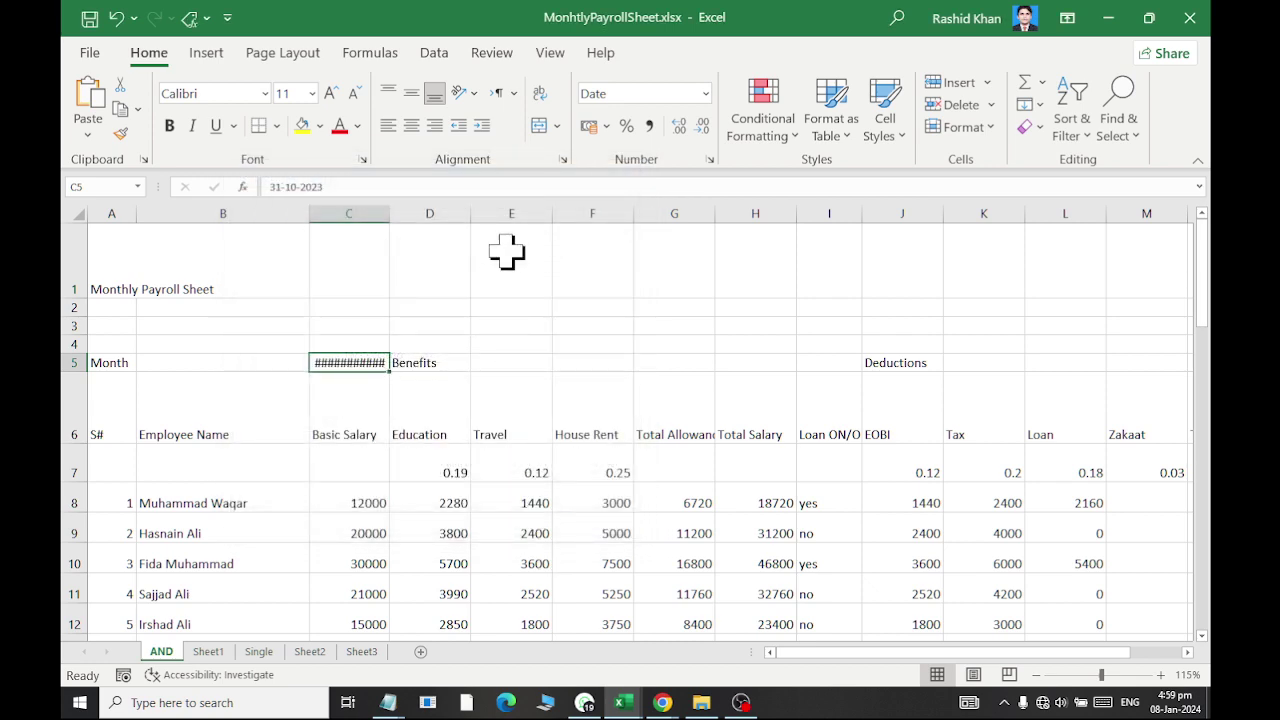
pyautogui.doubleClick(389, 214)
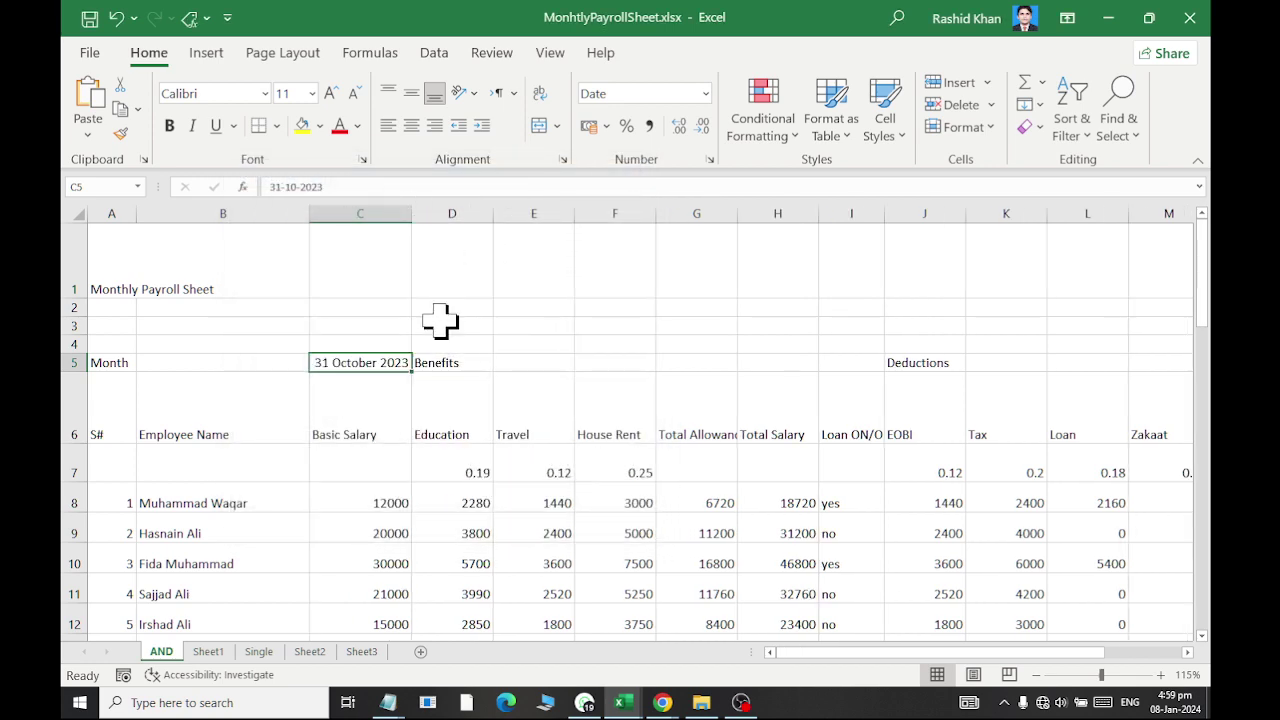
# Enter 1/1/24 as the new month date in C5.
pyautogui.write('1/1/1')
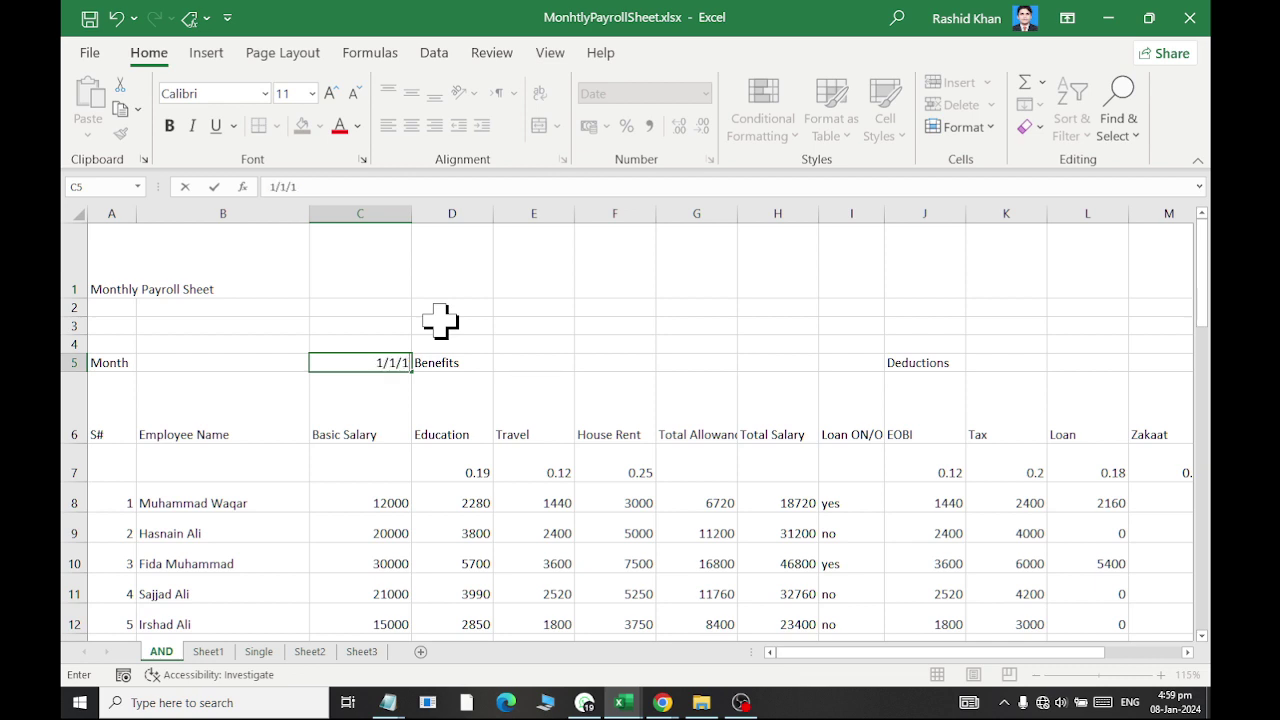
pyautogui.write('4')
pyautogui.press('Return')
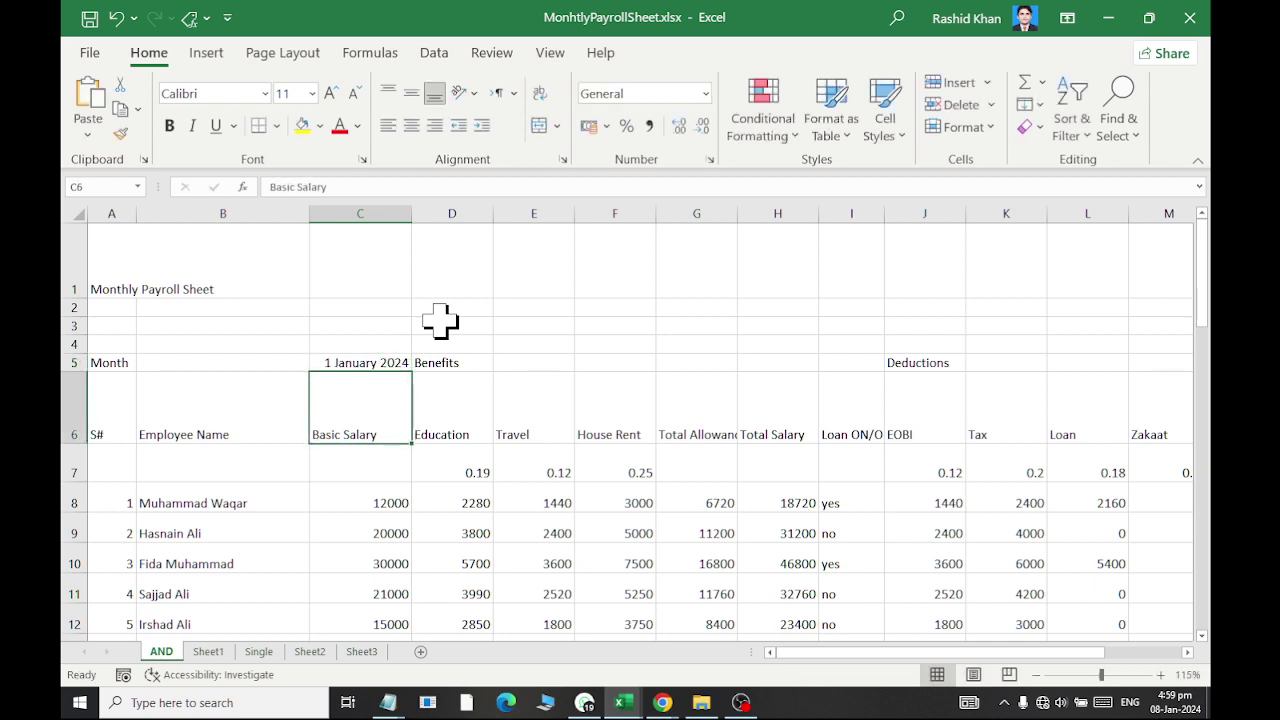
# Edit C5 to 30/1/24 so it reads 30 January 2024.
pyautogui.click(380, 362)
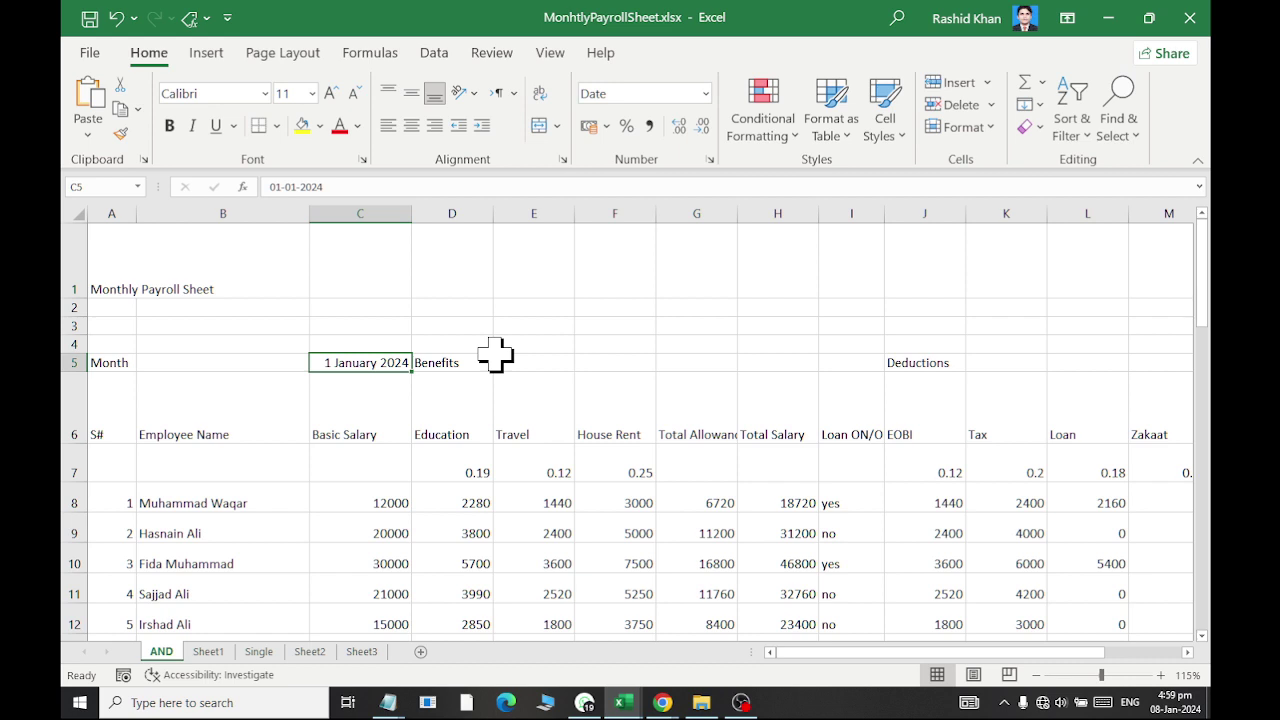
pyautogui.press('F2')
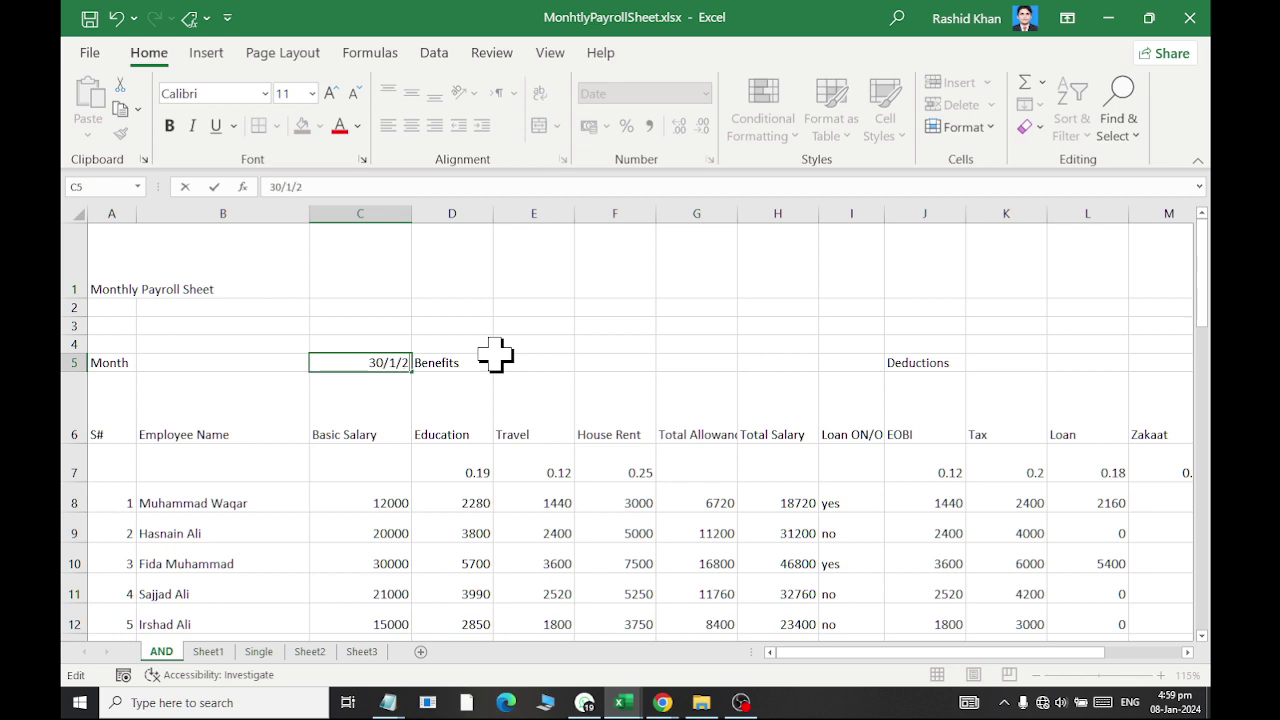
pyautogui.press('Return')
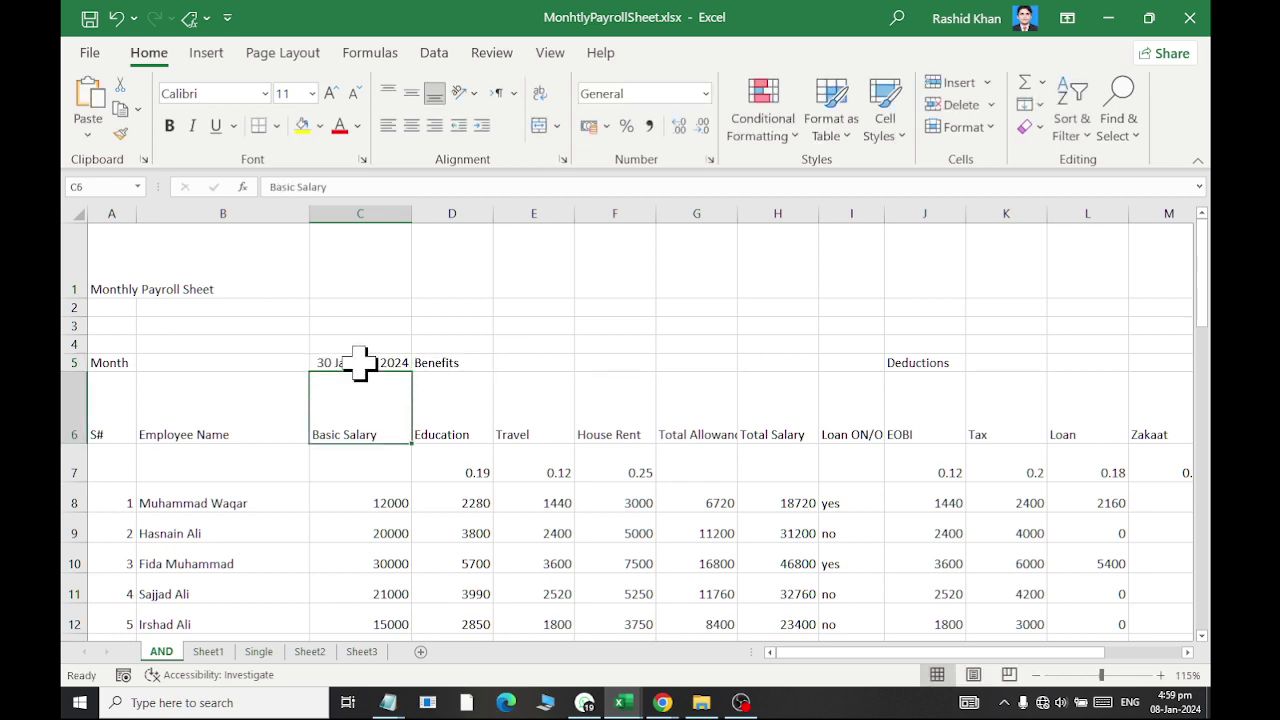
pyautogui.click(360, 364)
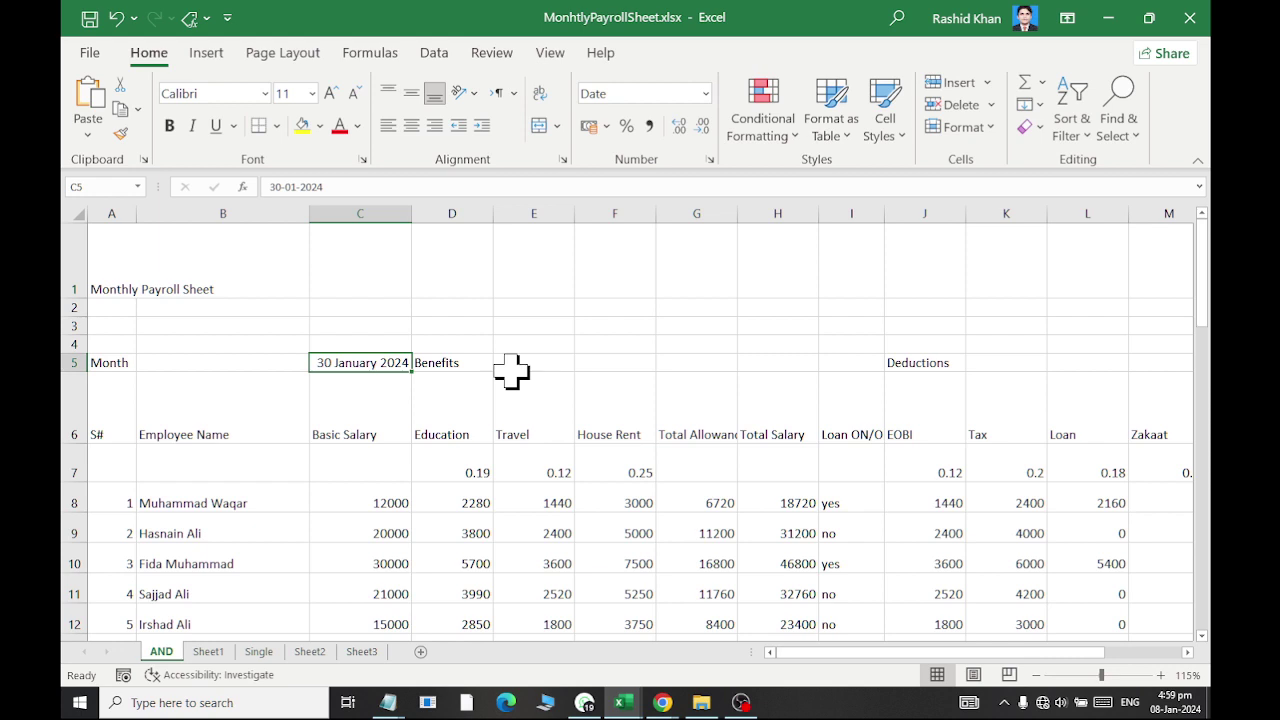
pyautogui.click(473, 361)
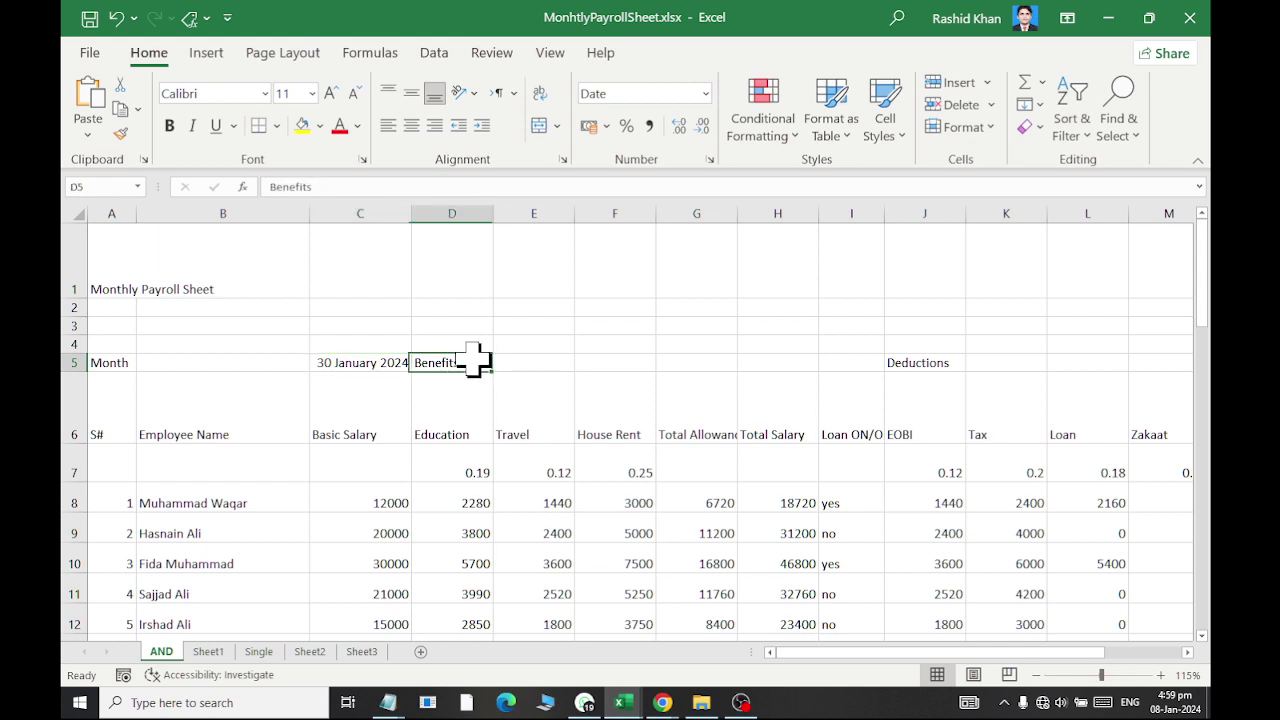
pyautogui.click(110, 422)
pyautogui.click(231, 421)
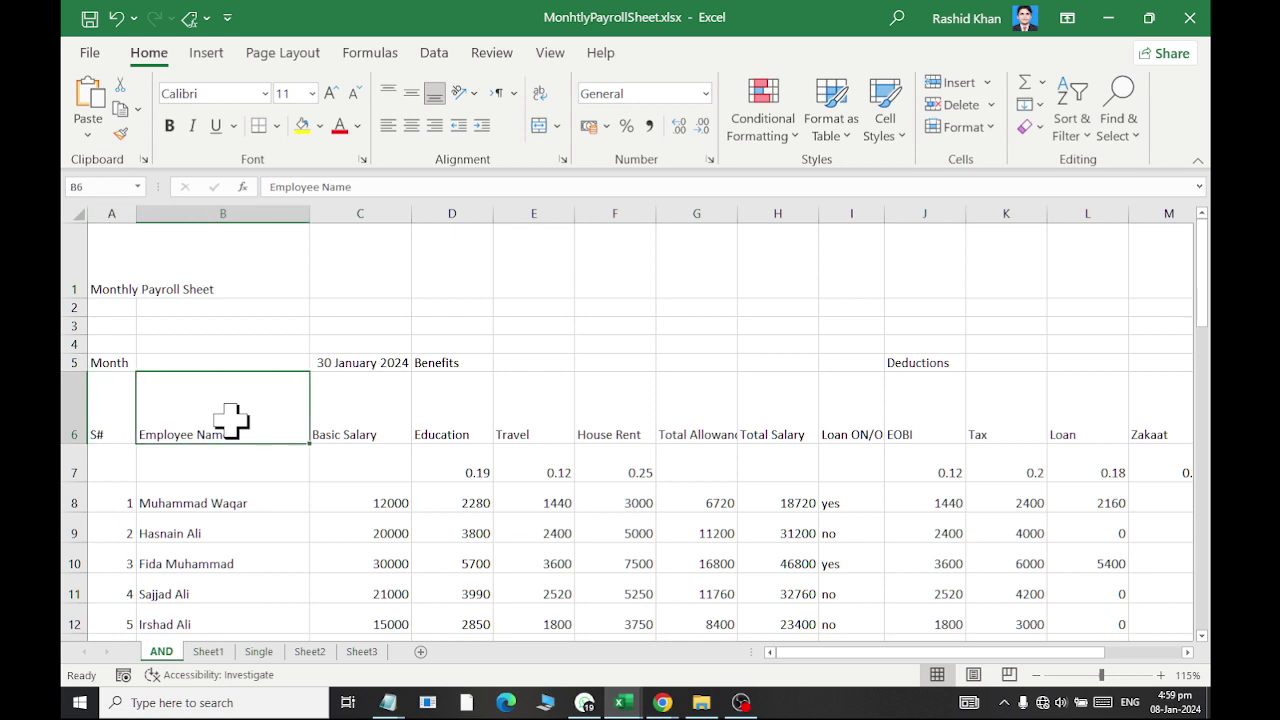
pyautogui.click(337, 417)
pyautogui.click(471, 384)
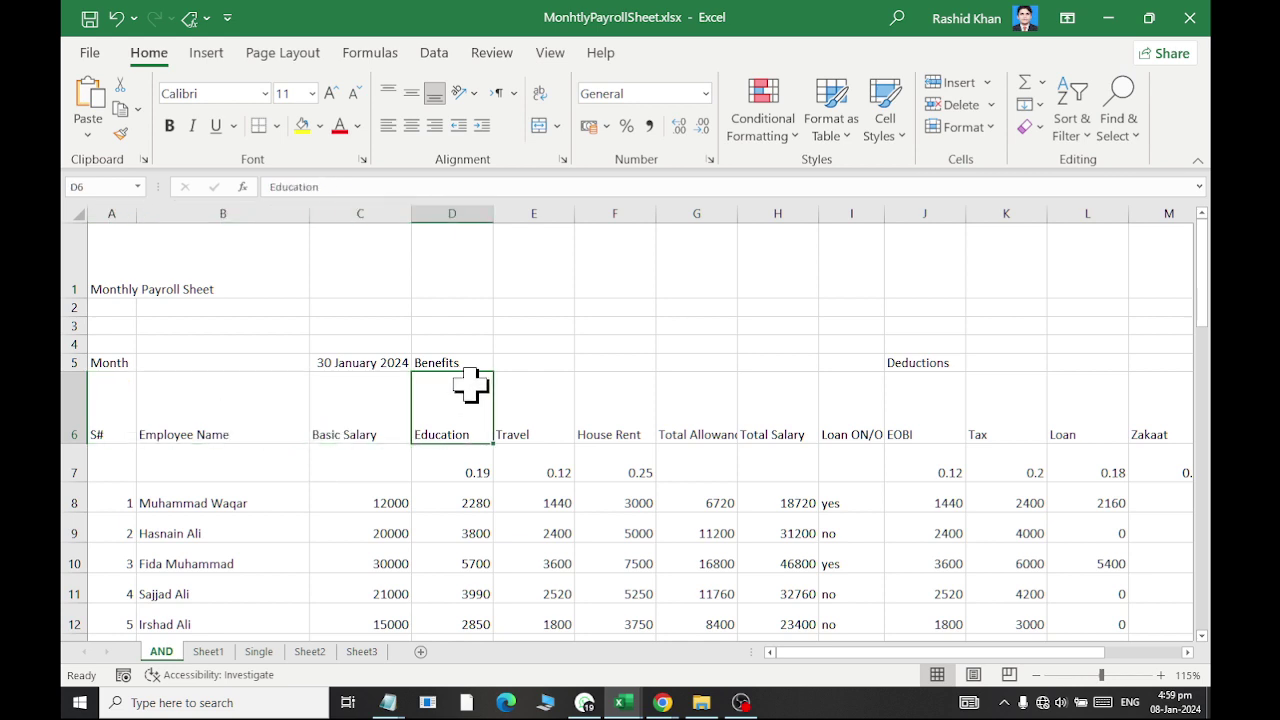
pyautogui.click(524, 387)
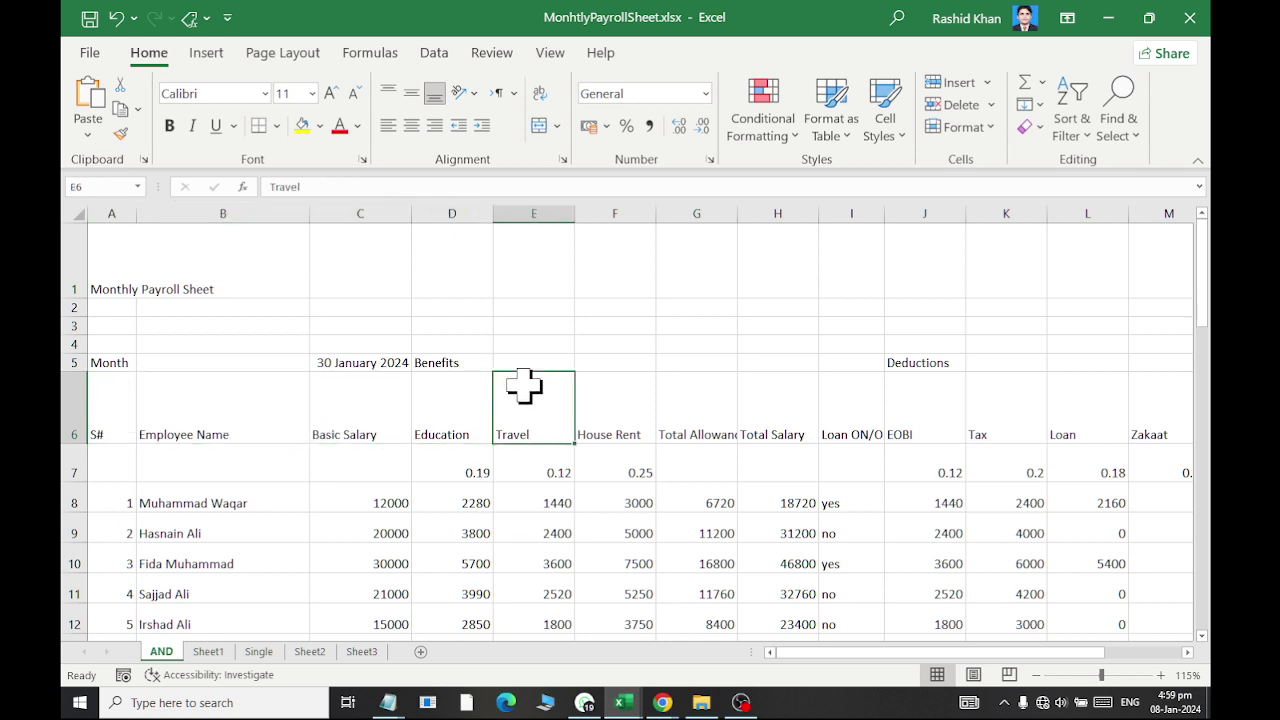
pyautogui.click(643, 378)
pyautogui.click(706, 400)
pyautogui.click(757, 405)
pyautogui.click(899, 400)
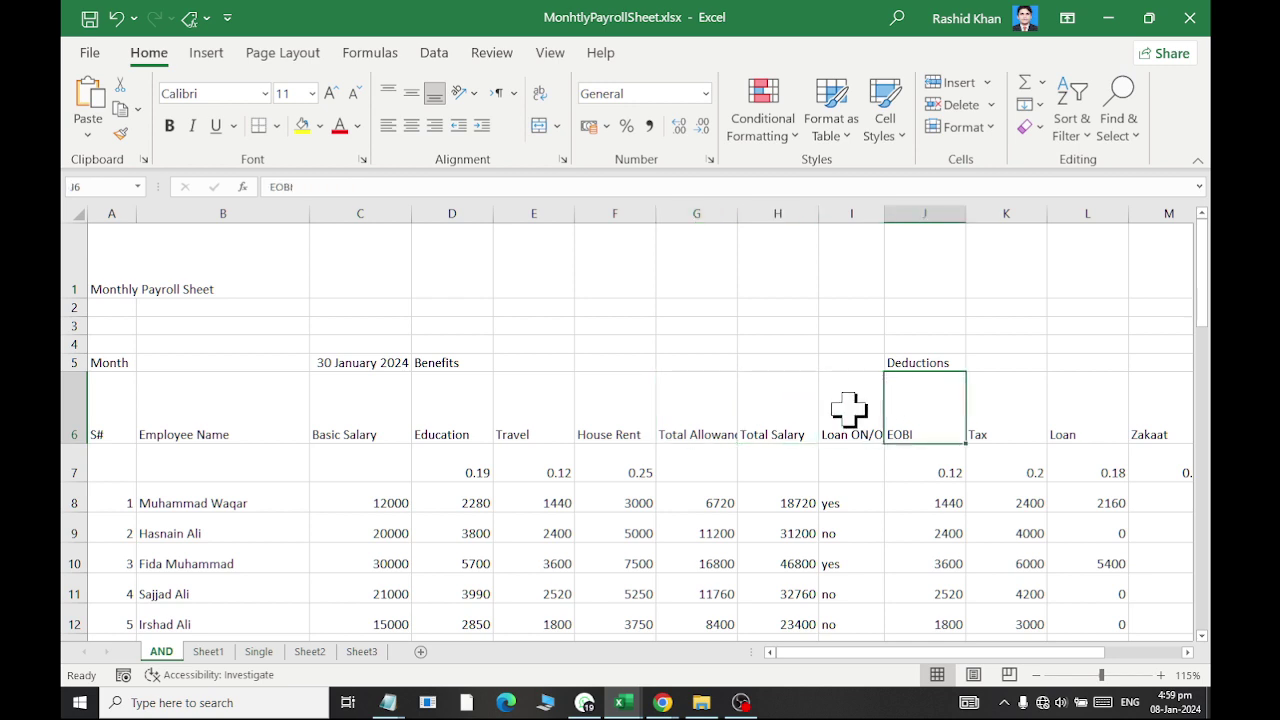
pyautogui.click(849, 408)
pyautogui.click(907, 403)
pyautogui.click(1008, 411)
pyautogui.click(1056, 412)
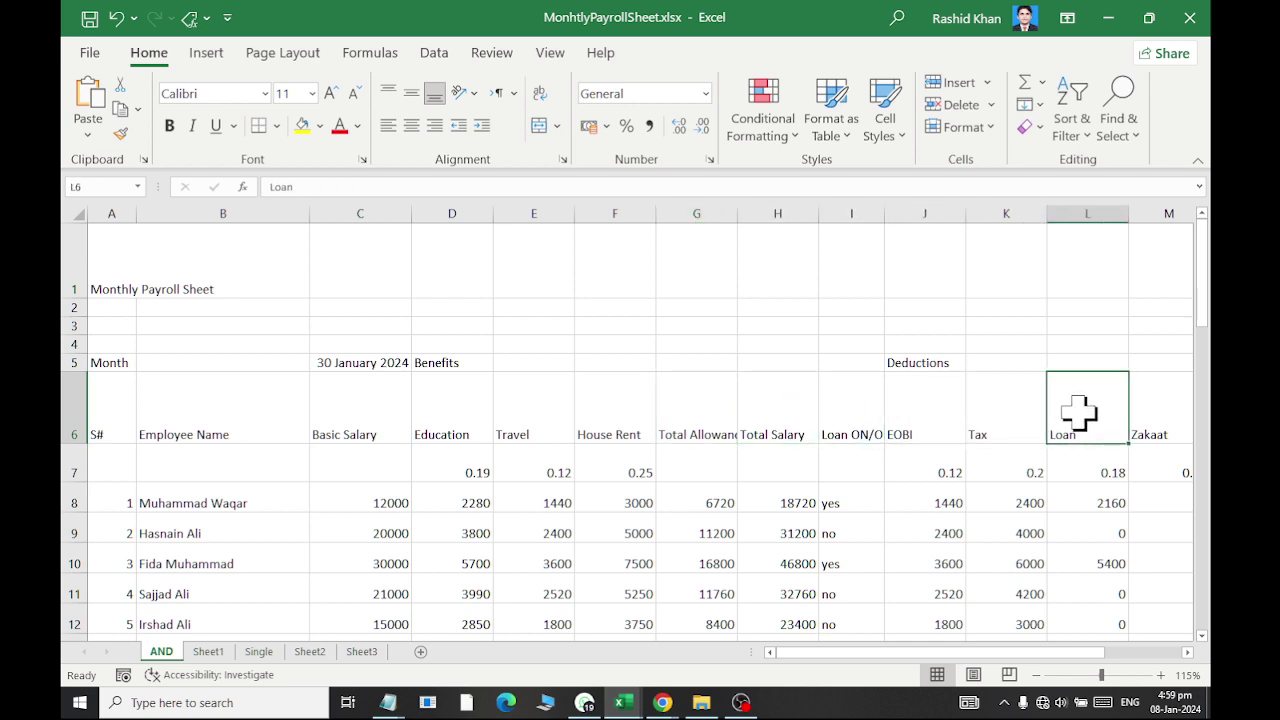
pyautogui.click(842, 411)
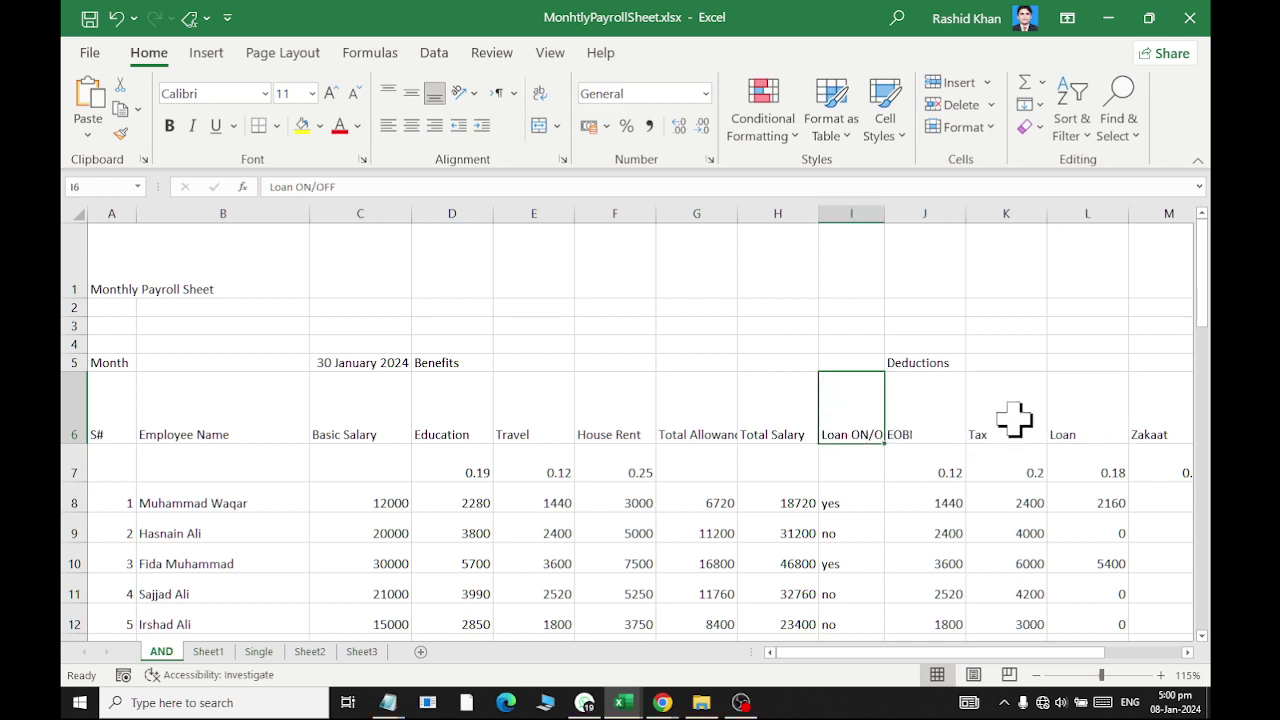
pyautogui.click(1152, 411)
pyautogui.press('Right')
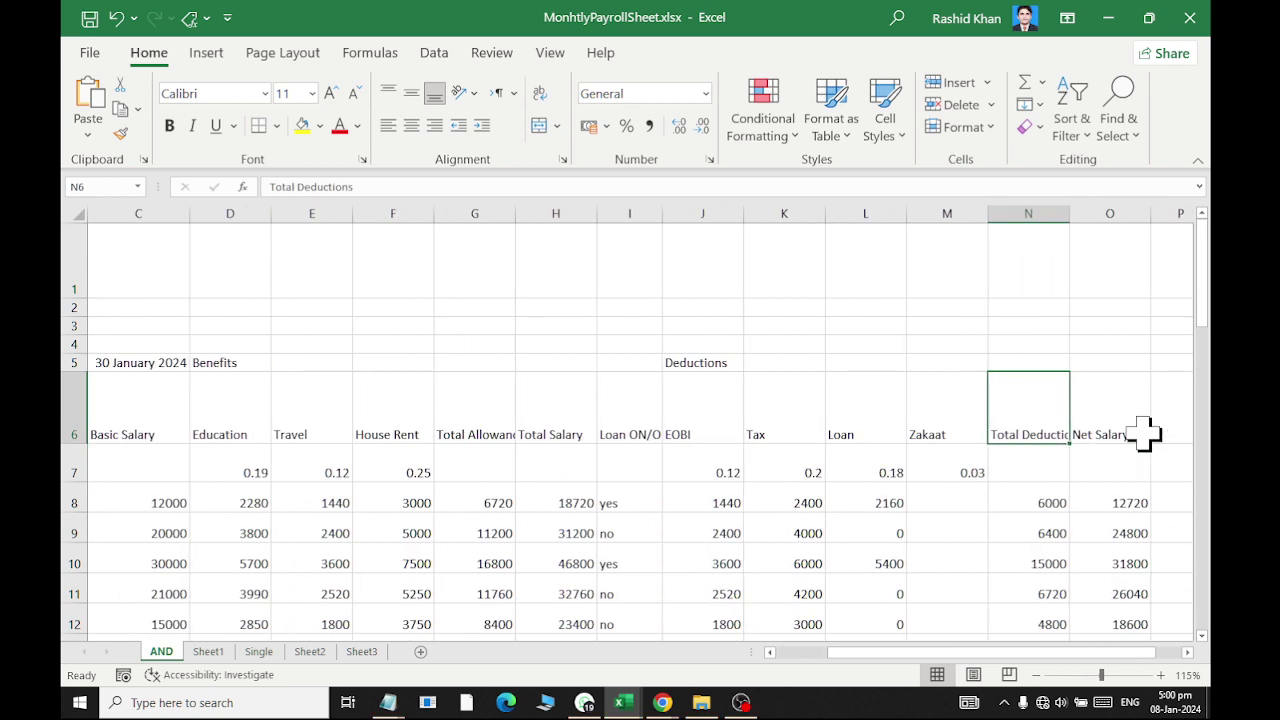
pyautogui.press('Right')
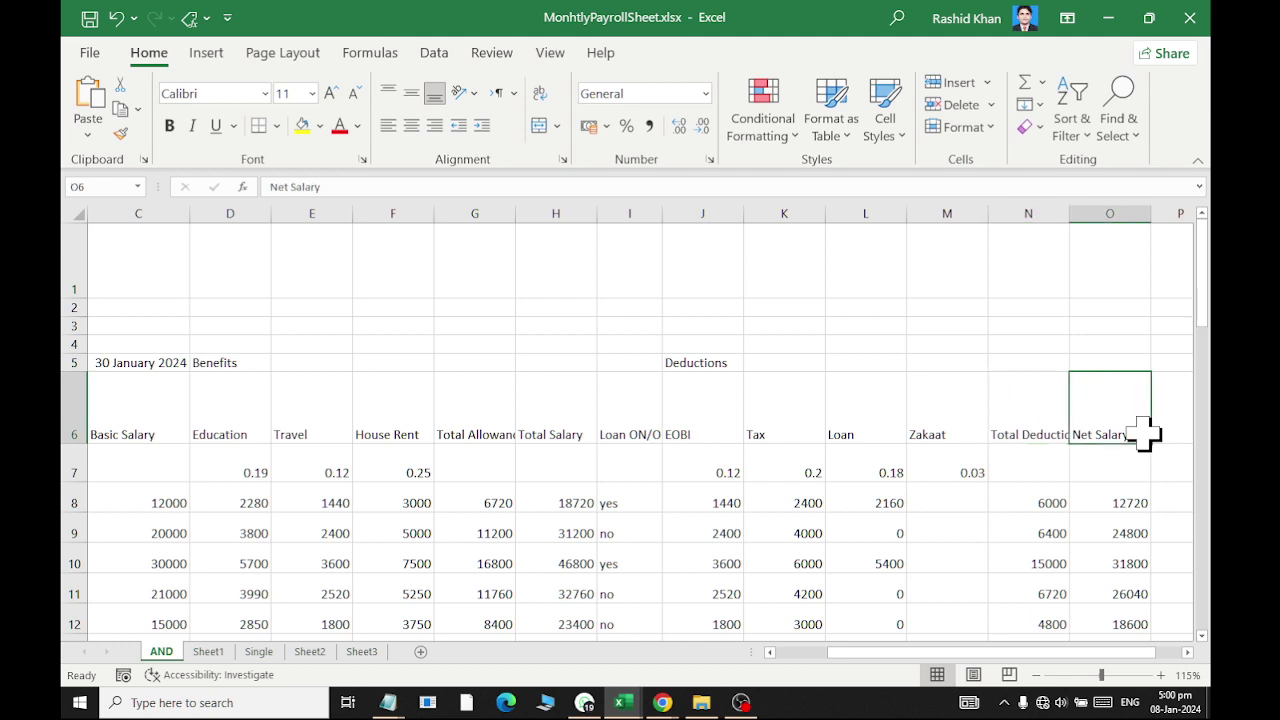
pyautogui.hscroll(1, 1143, 433)
pyautogui.press('Left')
pyautogui.press('Left')
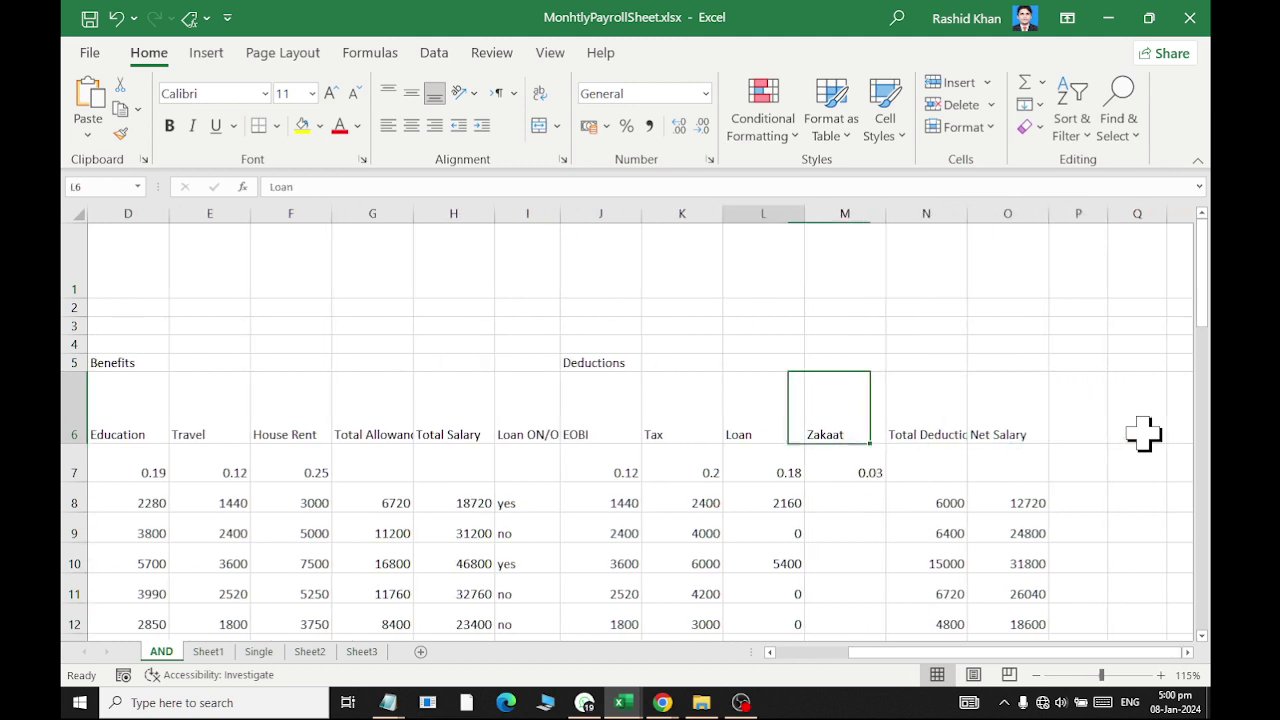
pyautogui.press('Left')
pyautogui.press('Left')
pyautogui.press('Left')
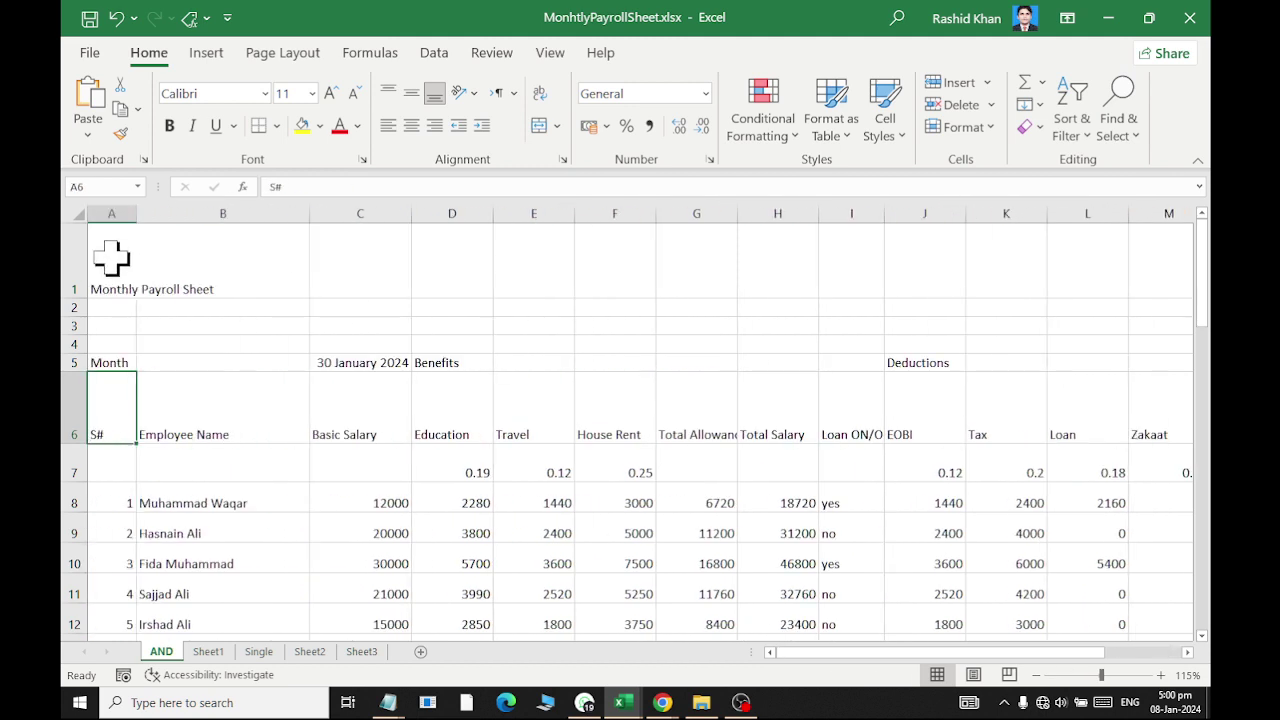
# Merge and centre the Monthly Payroll Sheet title across A1:O1.
pyautogui.moveTo(111, 258); pyautogui.dragTo(1196, 243)
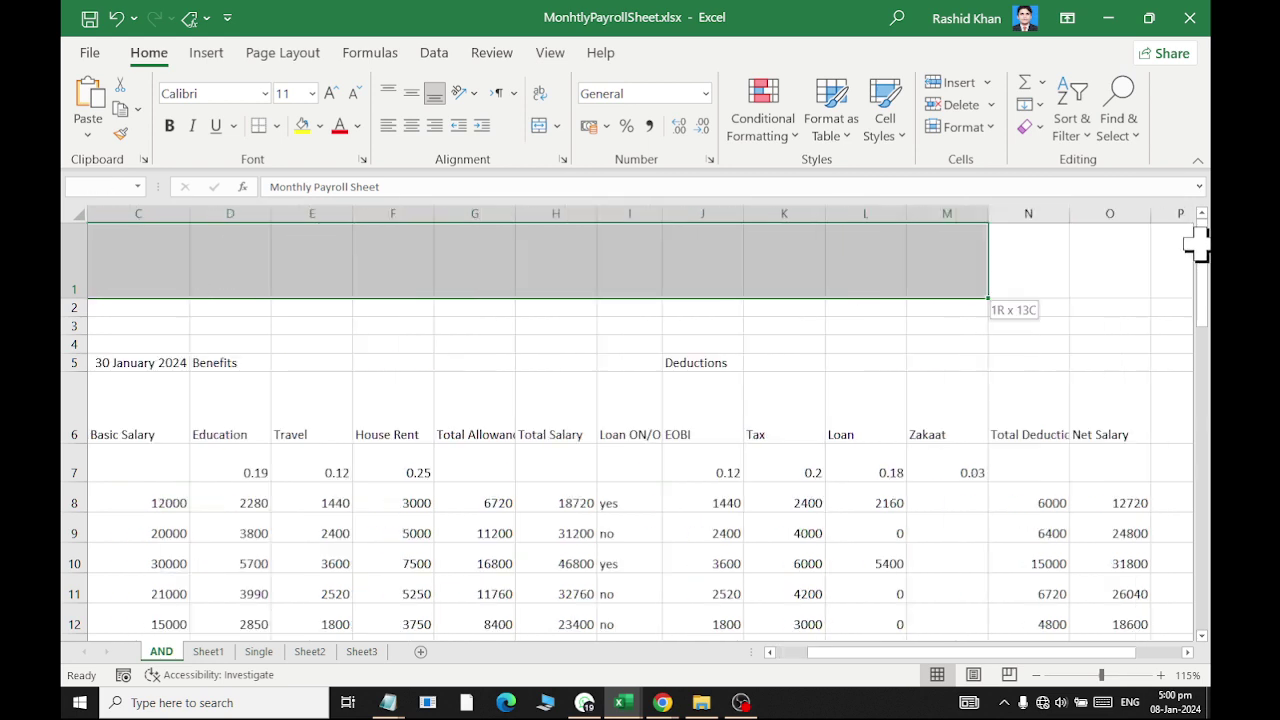
pyautogui.moveTo(1196, 243); pyautogui.dragTo(1100, 245)
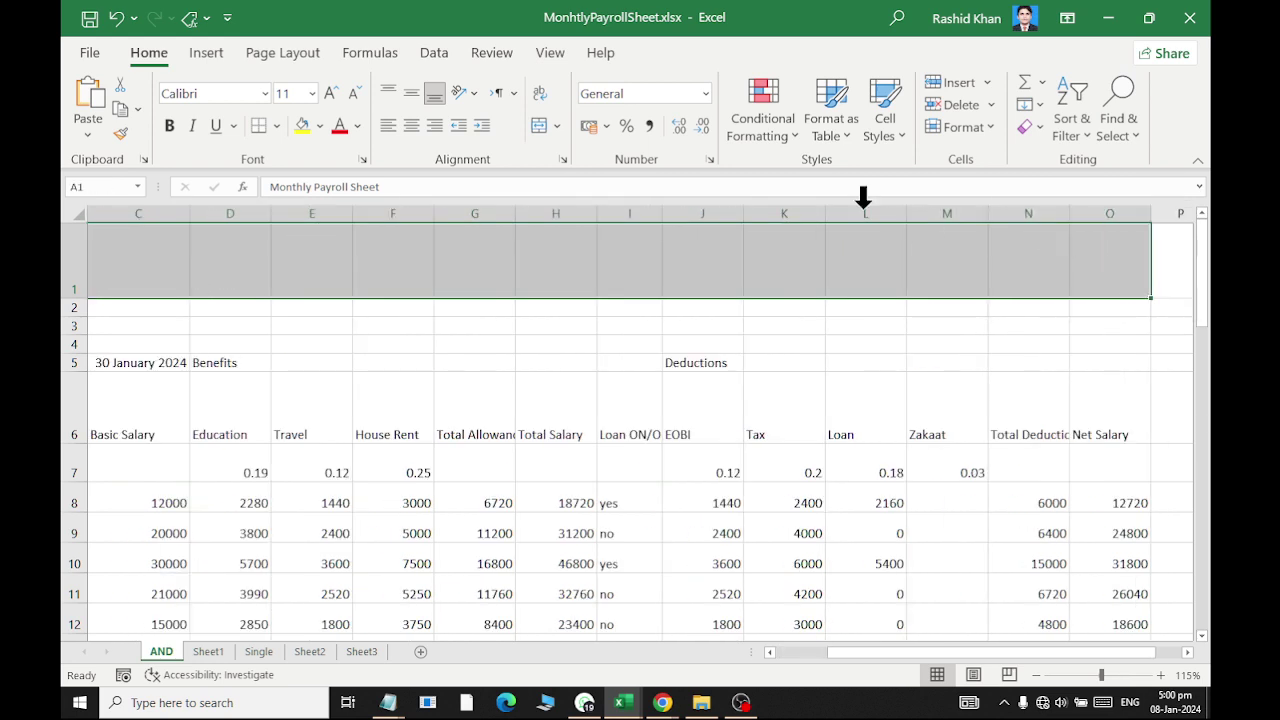
pyautogui.click(540, 134)
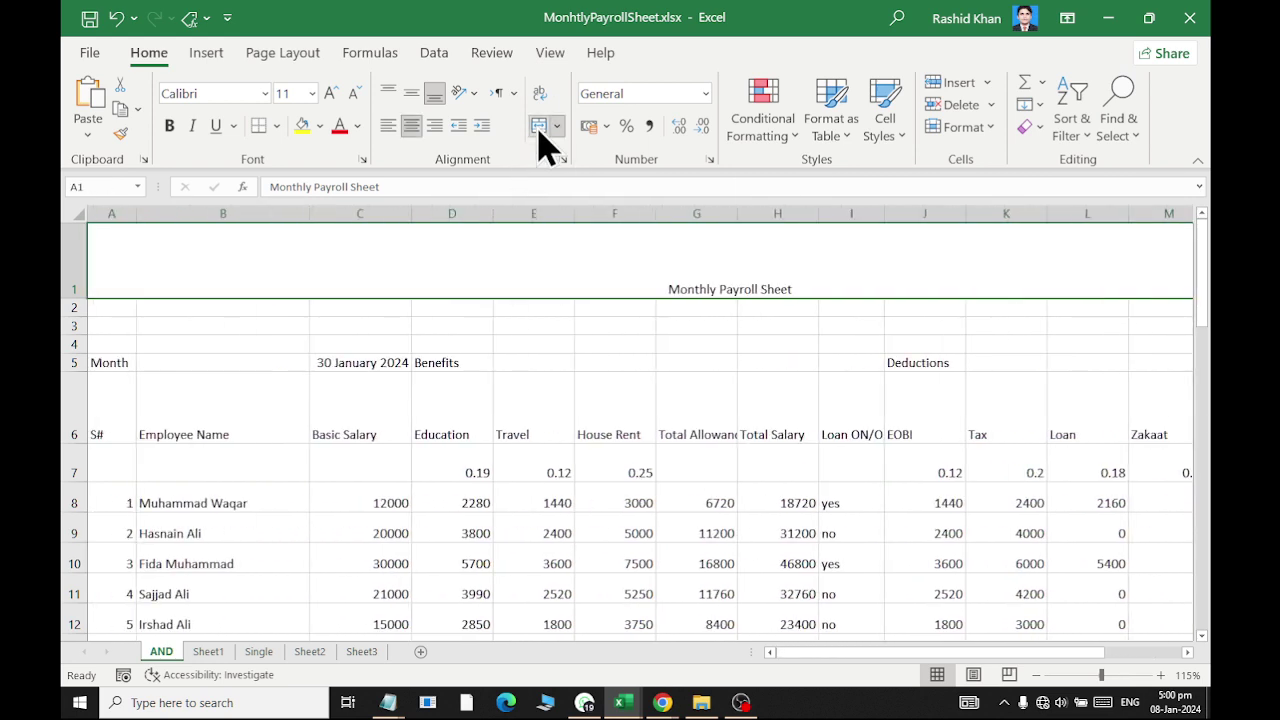
# Give the title the Title cell style, bold italic, size 22, middle-aligned vertically.
pyautogui.click(898, 132)
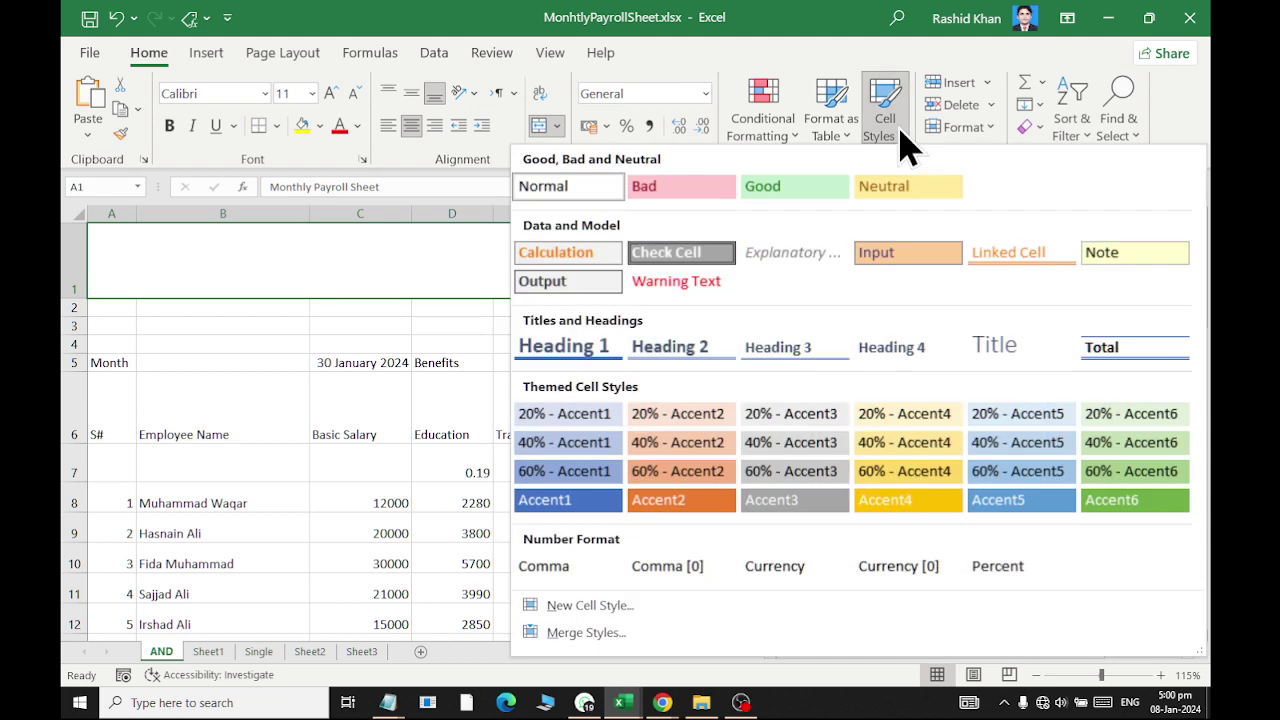
pyautogui.click(1026, 350)
pyautogui.click(169, 125)
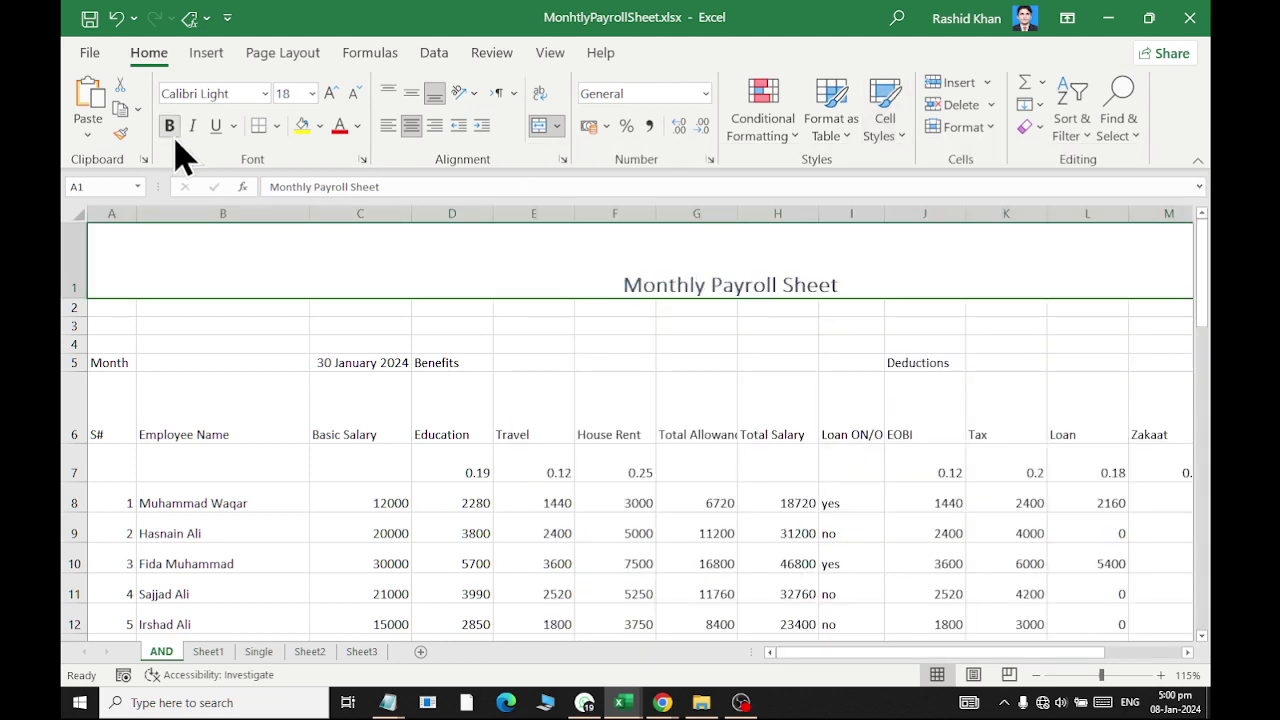
pyautogui.click(193, 127)
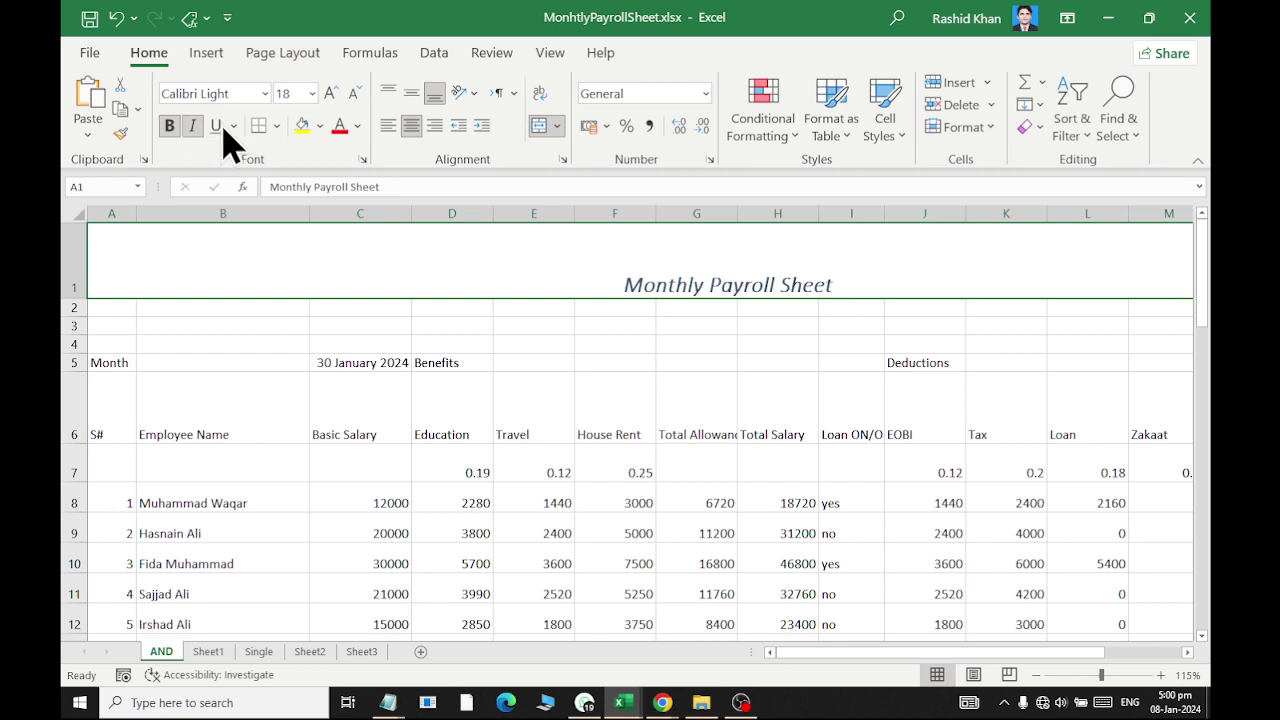
pyautogui.click(331, 93)
pyautogui.click(331, 93)
pyautogui.click(411, 93)
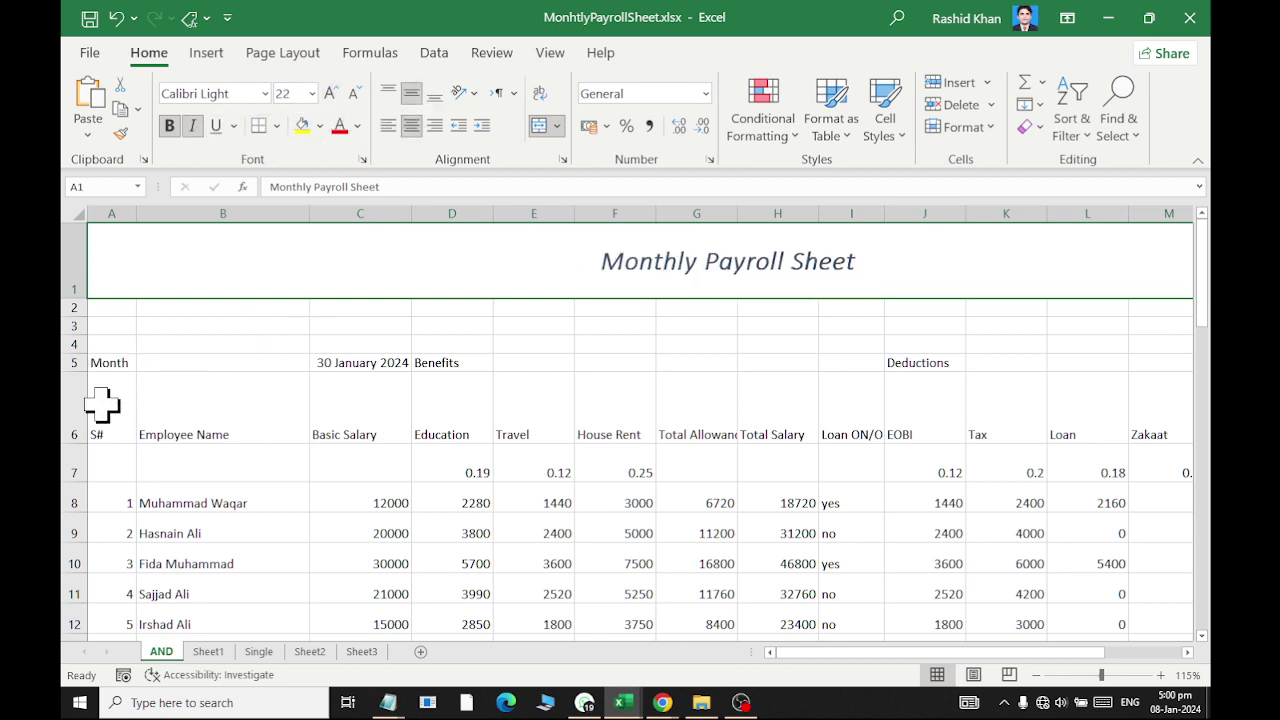
pyautogui.moveTo(101, 404); pyautogui.dragTo(1023, 414)
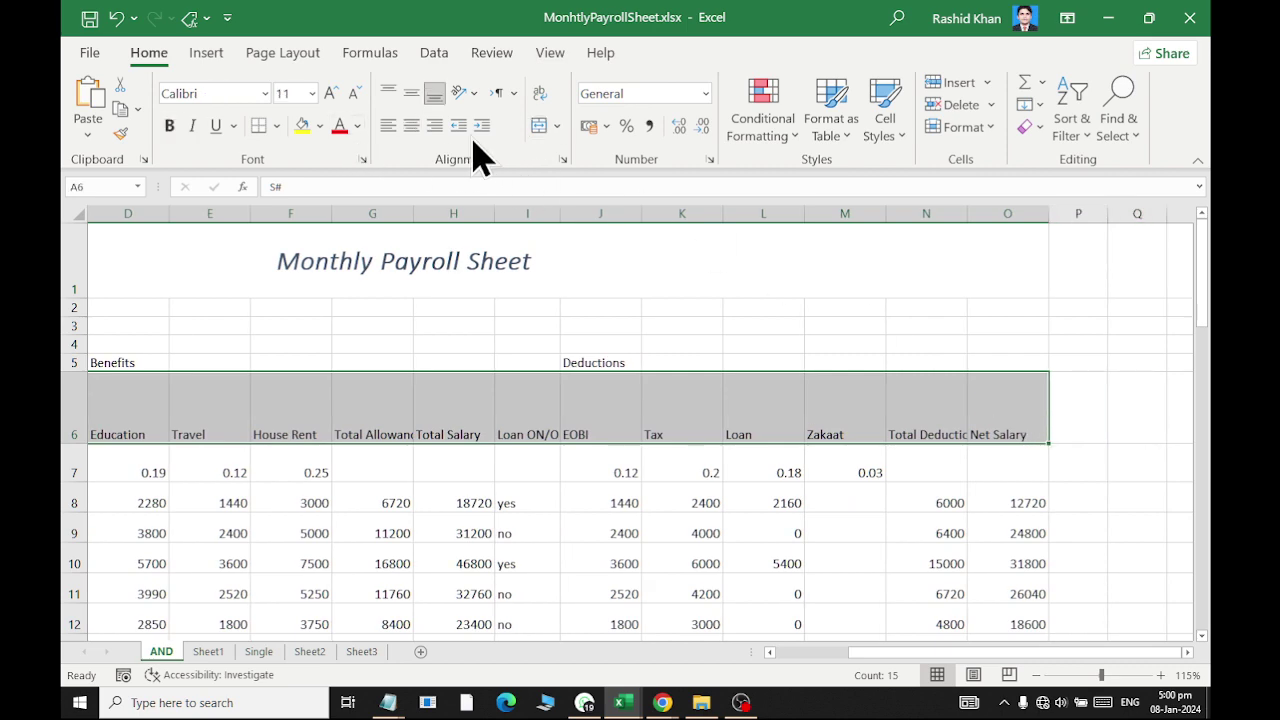
# Apply Heading 1 to the A6:O6 headers, centred both ways with wrapped text, and widen column G.
pyautogui.click(885, 118)
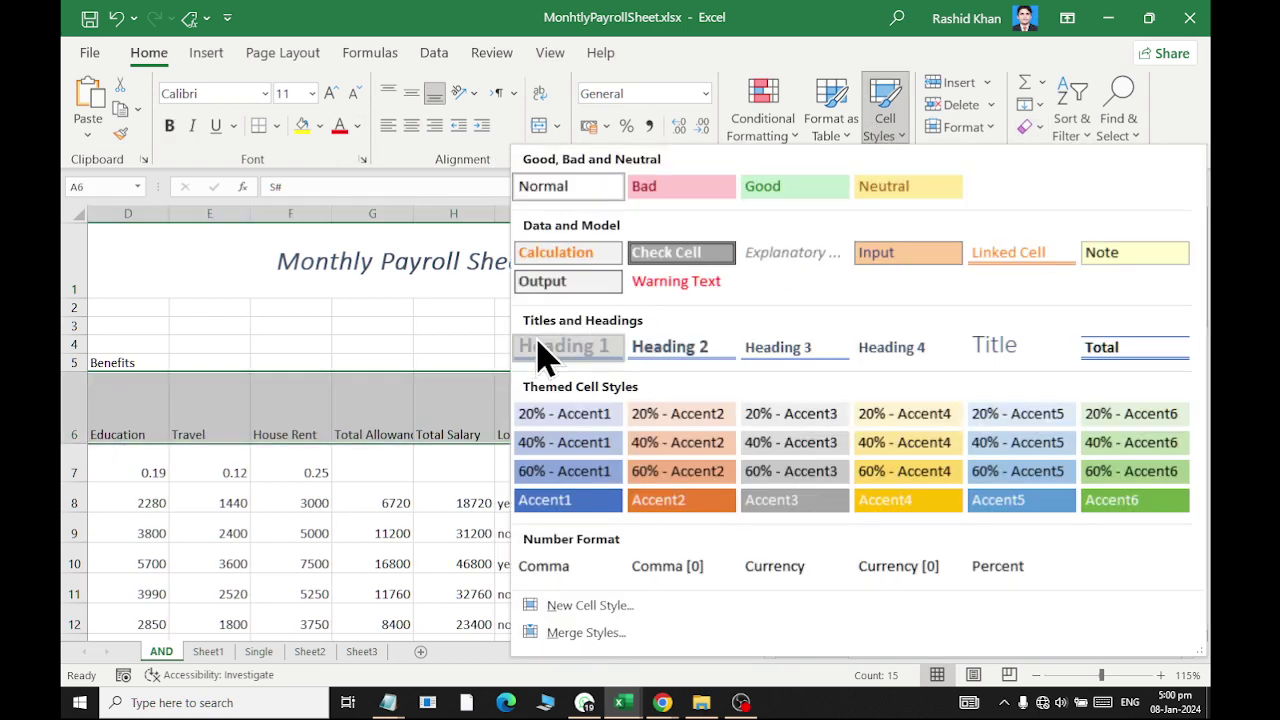
pyautogui.click(540, 350)
pyautogui.click(413, 122)
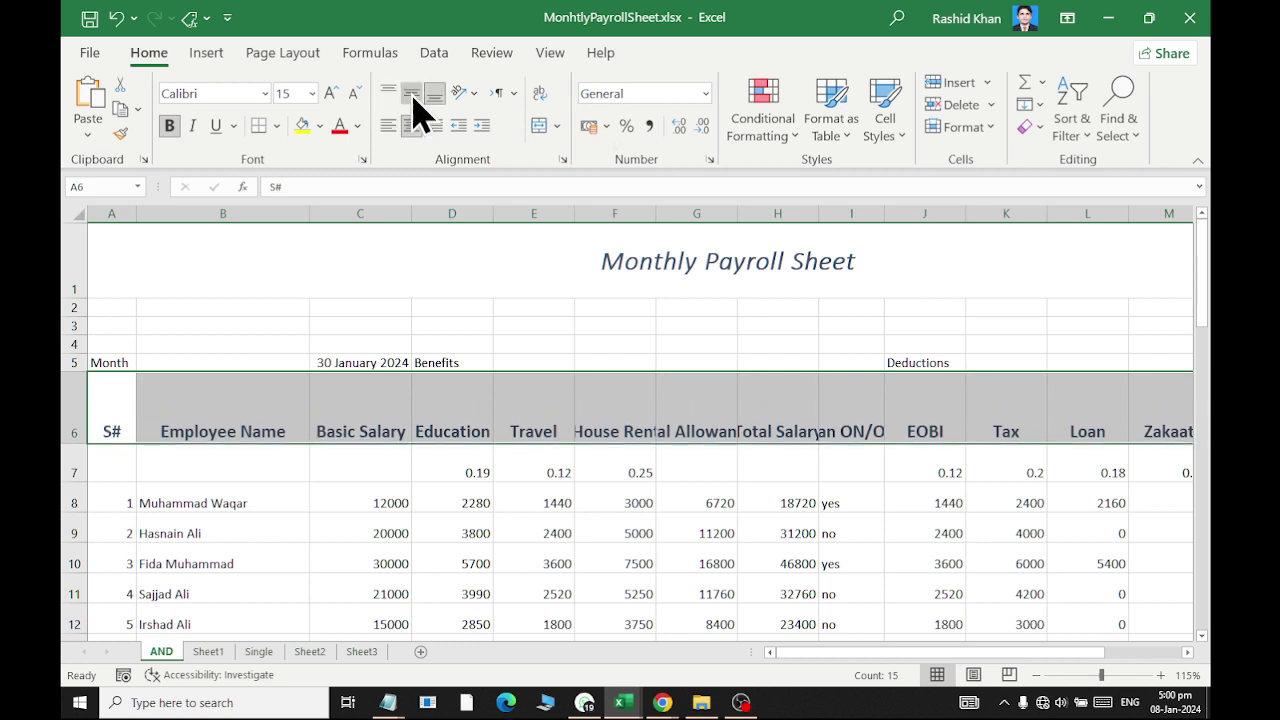
pyautogui.click(414, 93)
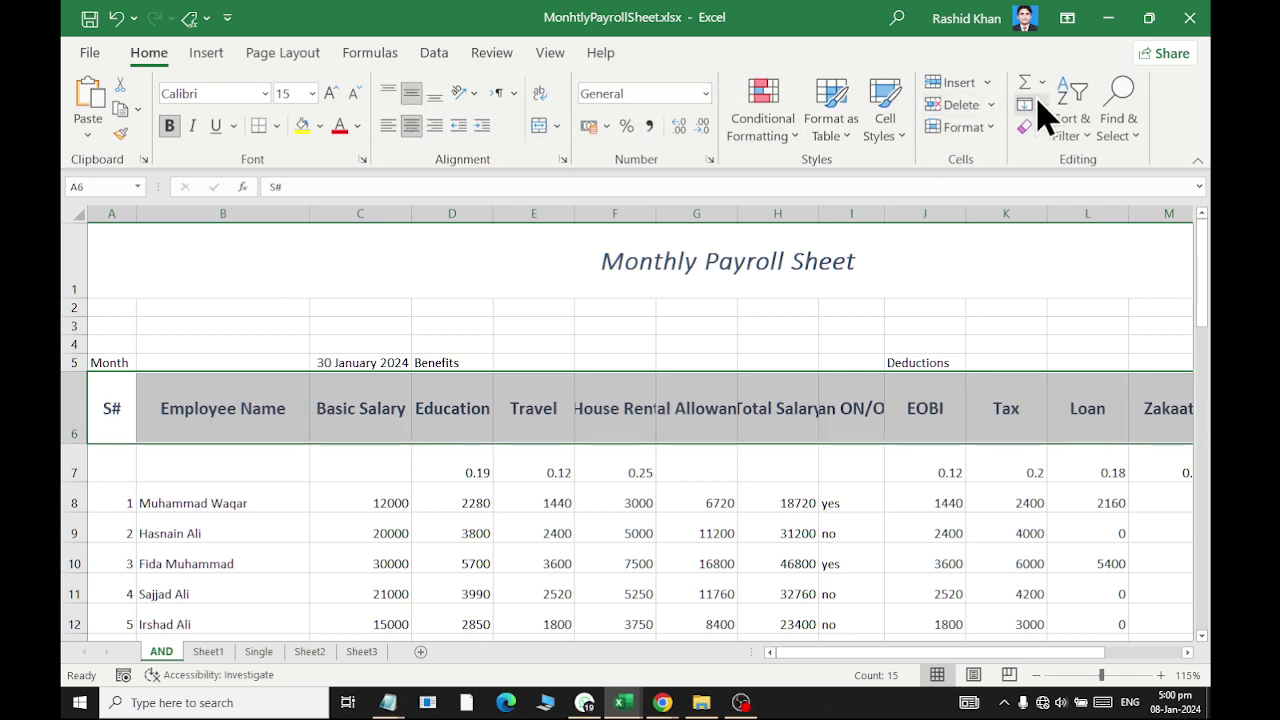
pyautogui.click(541, 95)
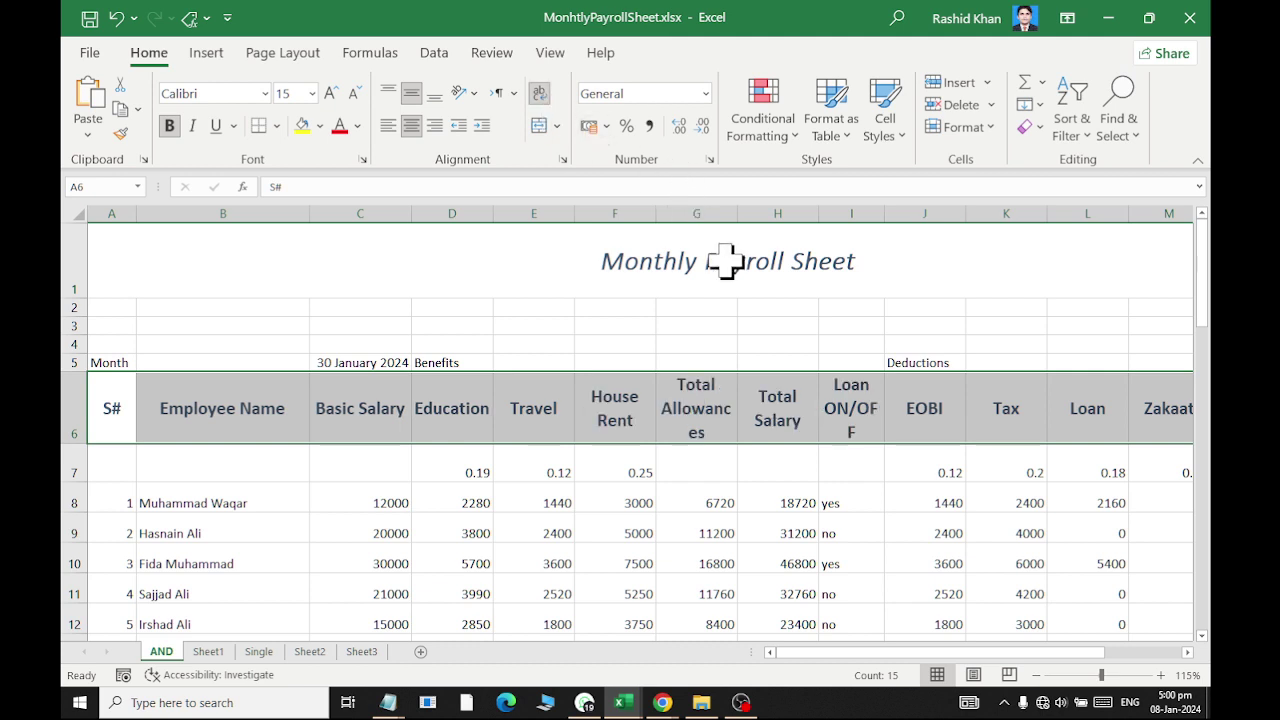
pyautogui.click(712, 362)
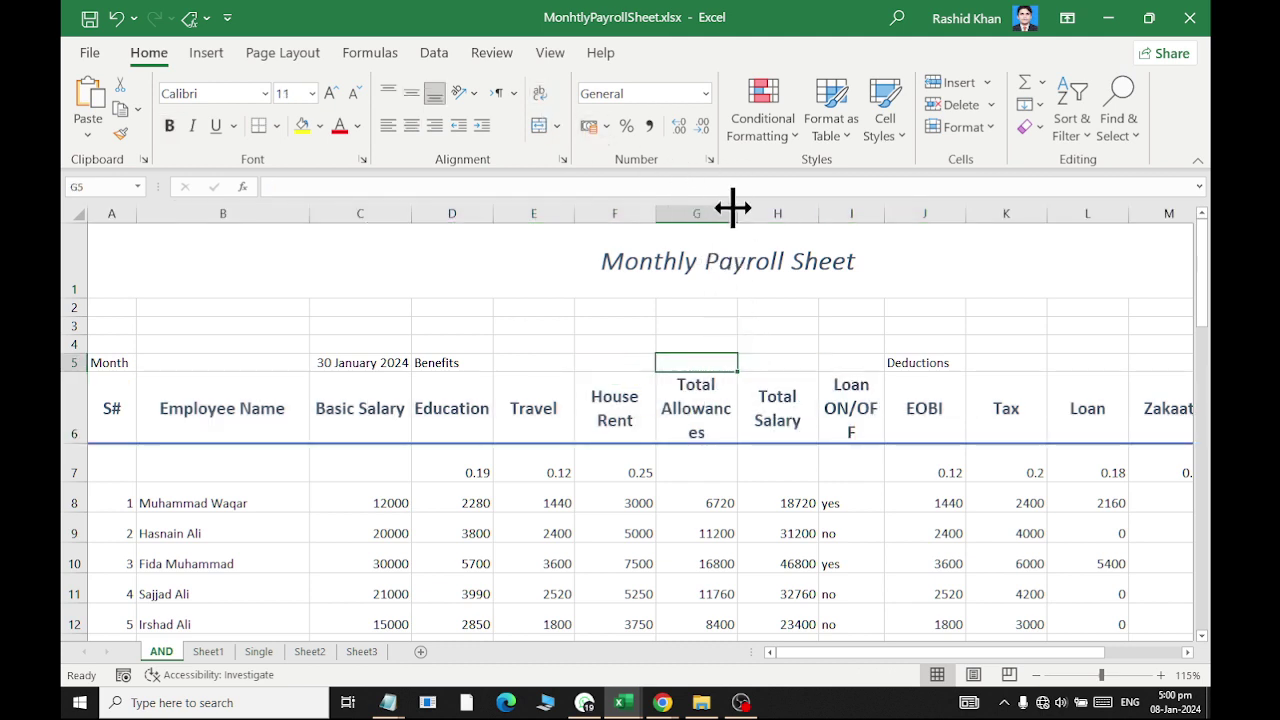
pyautogui.moveTo(737, 207); pyautogui.dragTo(753, 207)
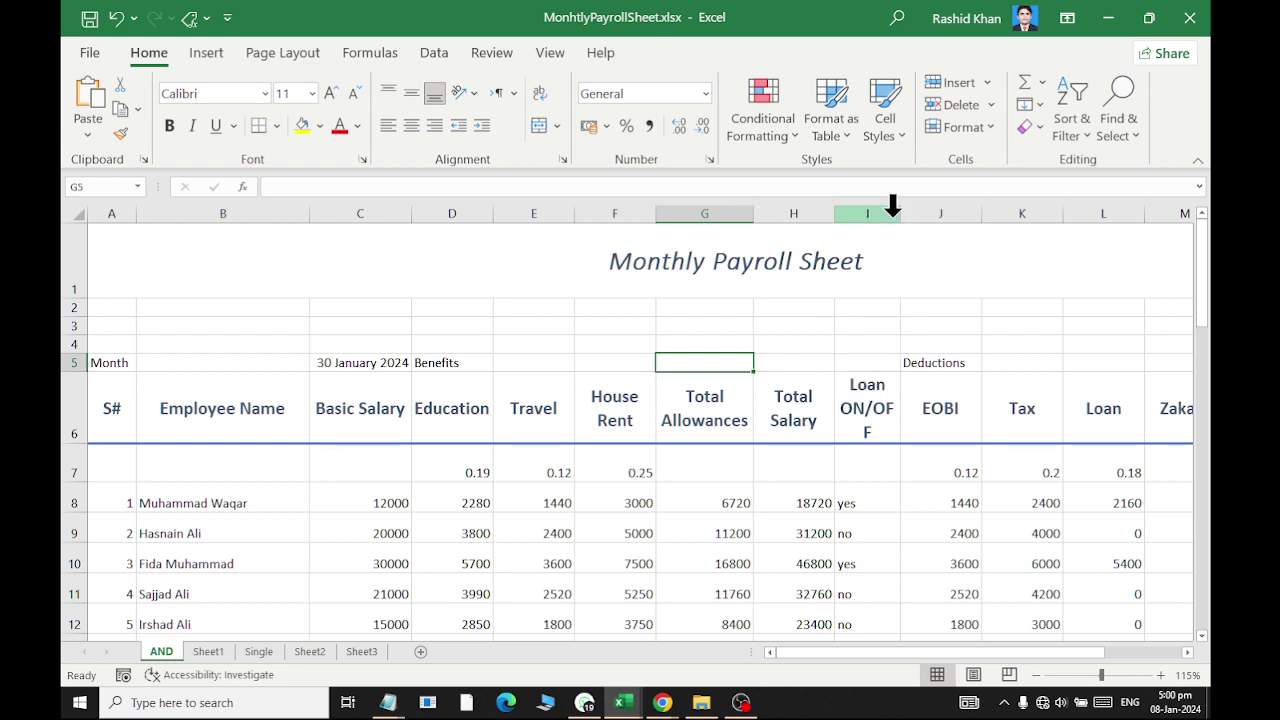
# Widen column I and merge A5:B5 with Month right-aligned in bold, slightly larger Explanatory style.
pyautogui.moveTo(900, 213); pyautogui.dragTo(915, 213)
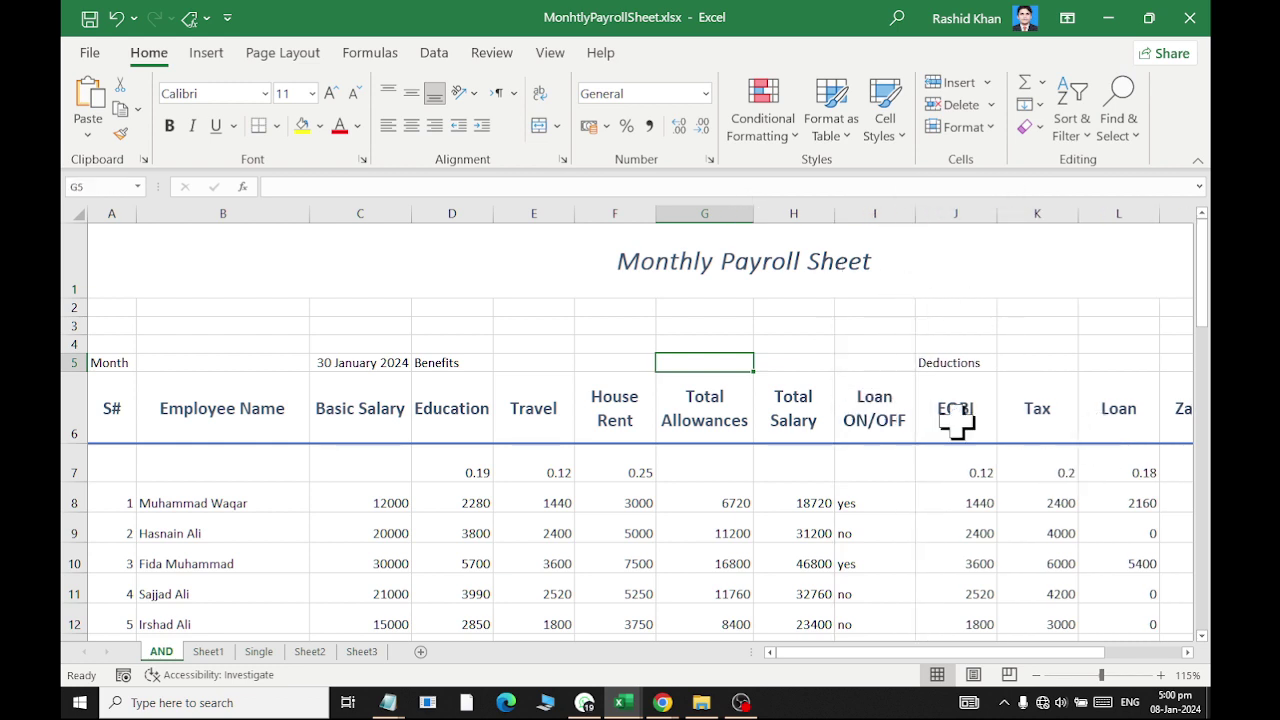
pyautogui.moveTo(110, 360); pyautogui.dragTo(254, 360)
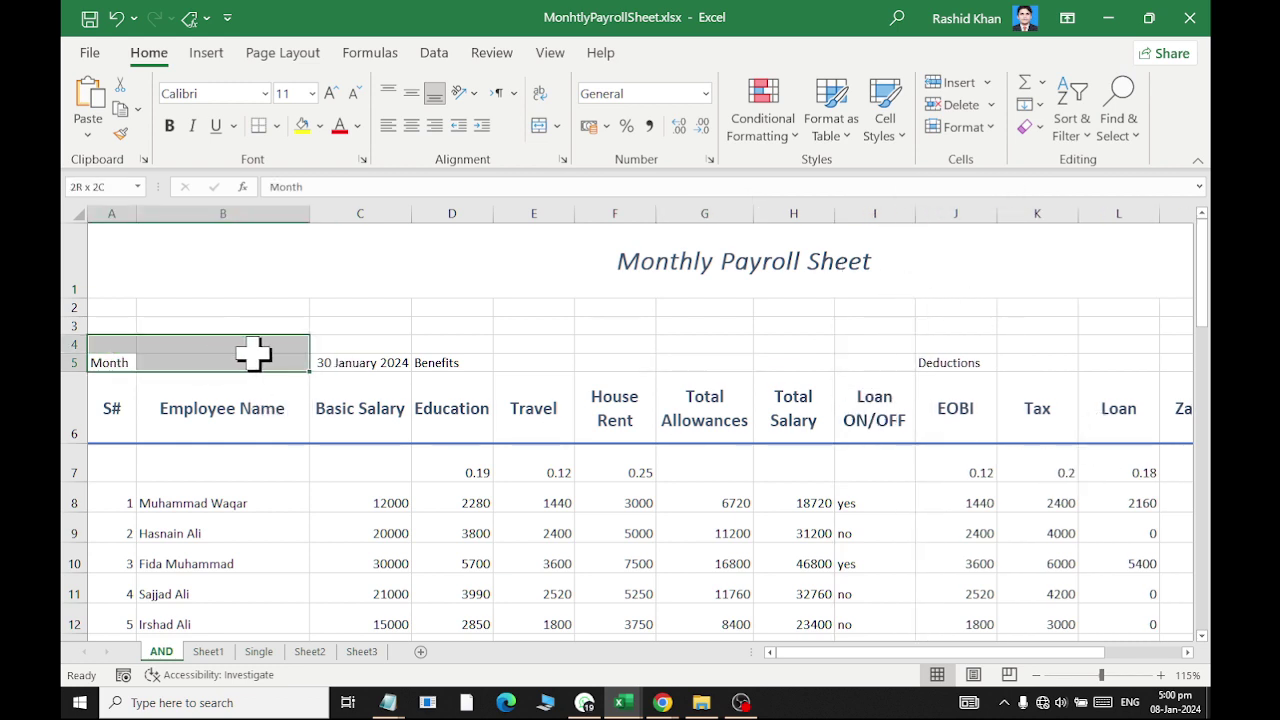
pyautogui.click(537, 127)
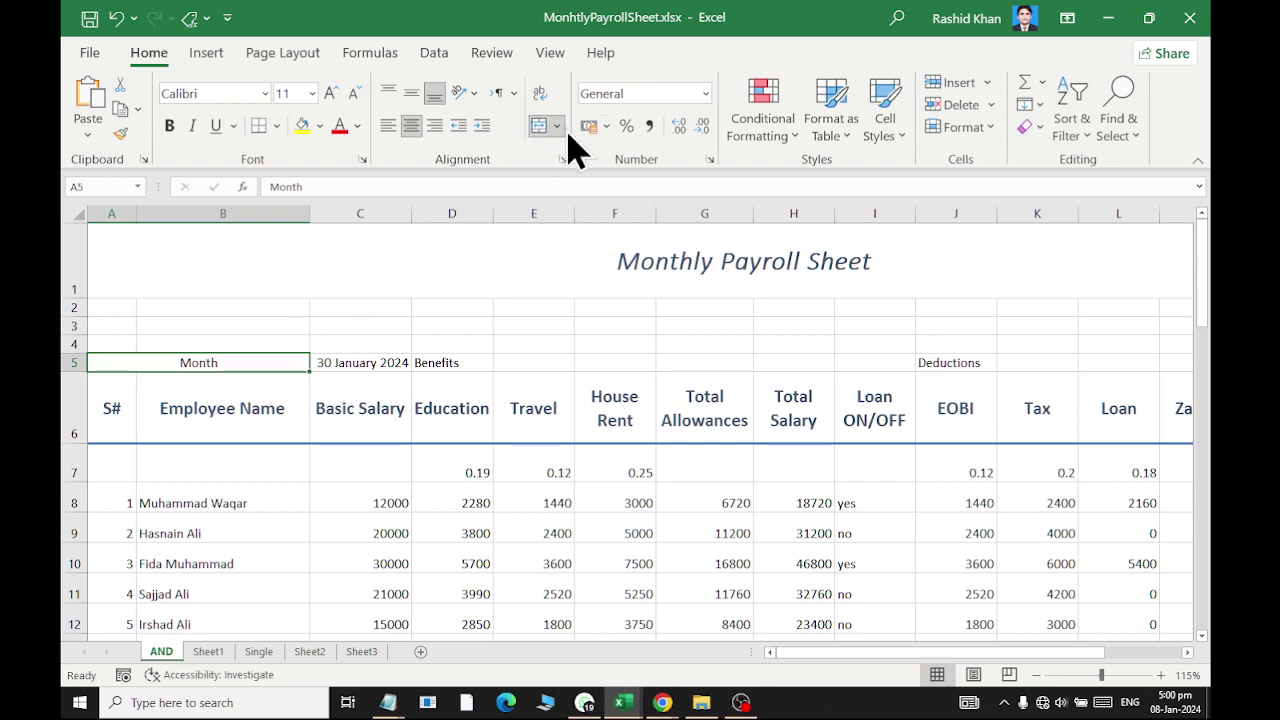
pyautogui.click(434, 125)
pyautogui.click(895, 138)
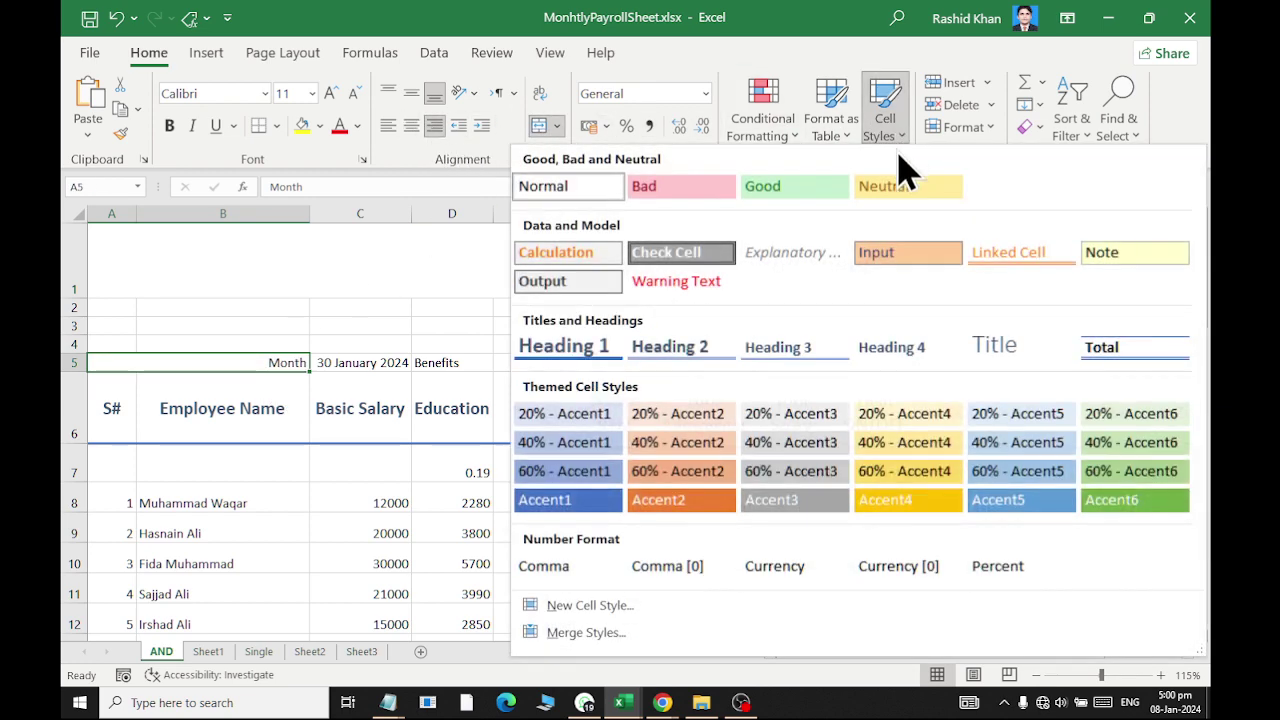
pyautogui.click(789, 256)
pyautogui.click(169, 126)
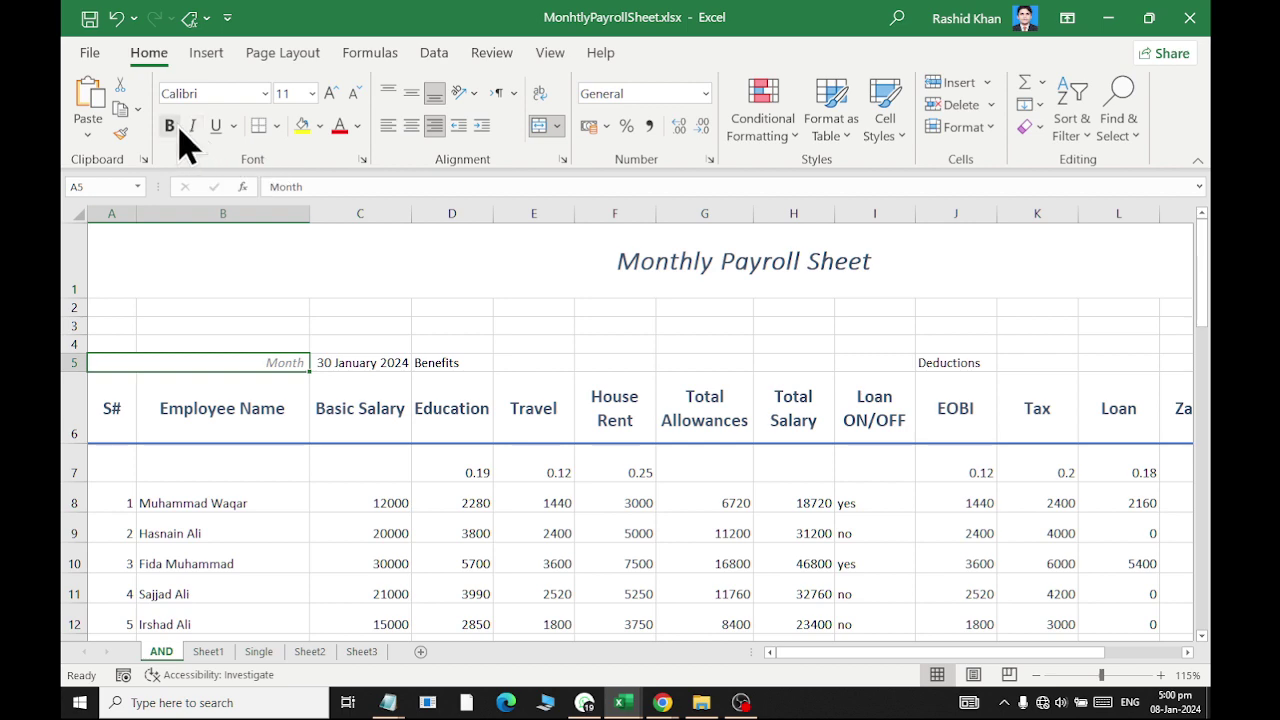
pyautogui.click(330, 93)
# Apply the Explanatory cell style to the 30 January 2024 date in C5.
pyautogui.click(386, 363)
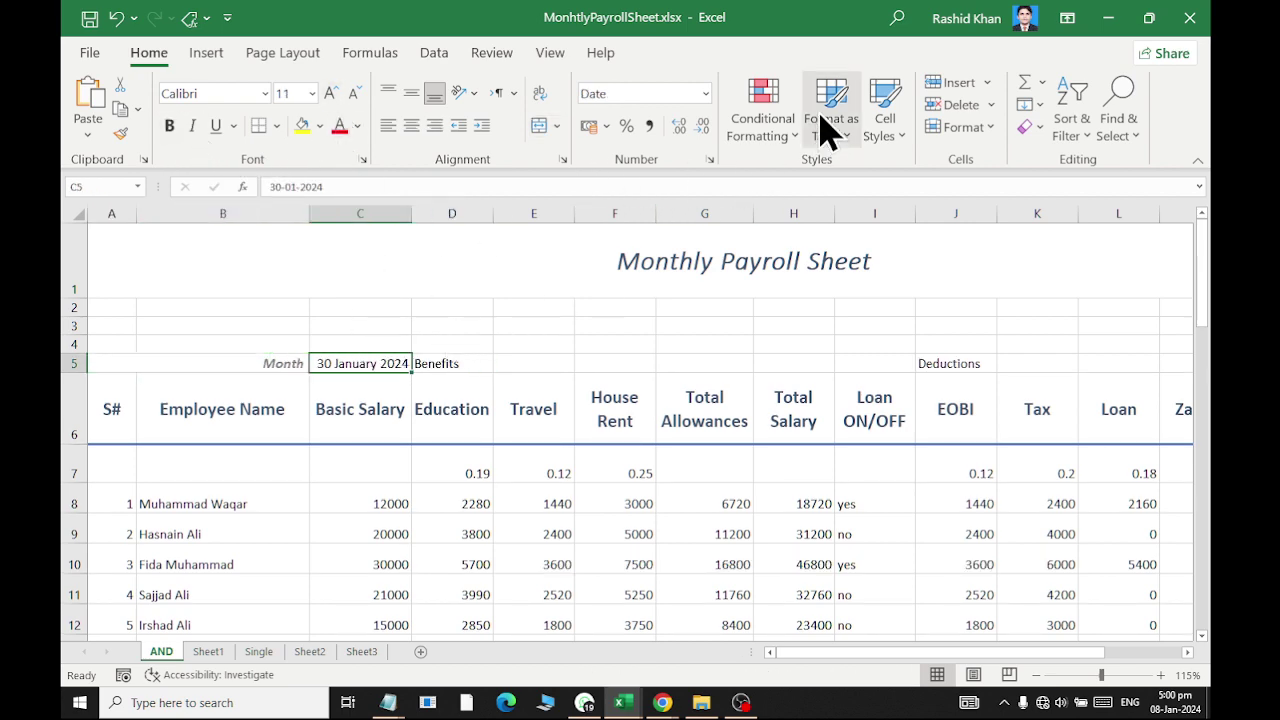
pyautogui.click(885, 130)
pyautogui.click(760, 256)
pyautogui.moveTo(430, 363)
pyautogui.mouseDown()
pyautogui.moveTo(720, 363)
pyautogui.moveTo(617, 367)
pyautogui.moveTo(691, 363)
pyautogui.mouseUp()
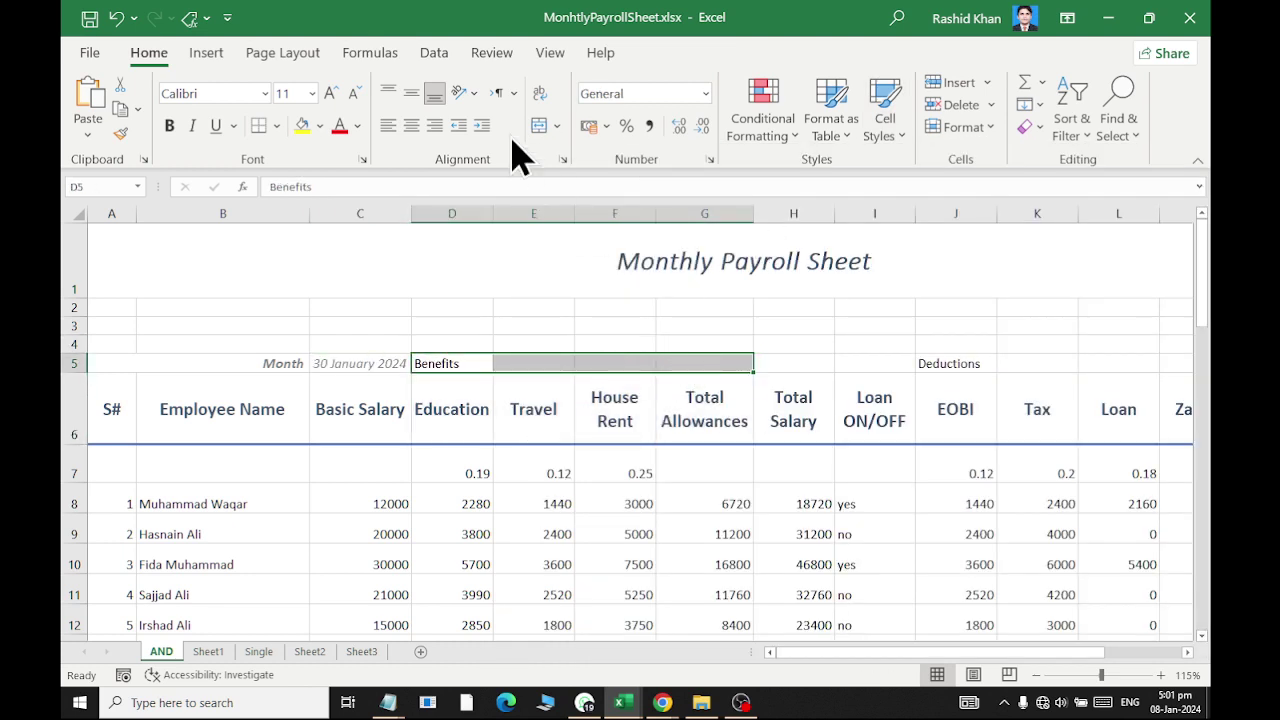
# Merge and centre Benefits over D5:G5 as a non-bold, italic Heading 2 label.
pyautogui.click(544, 124)
pyautogui.click(905, 128)
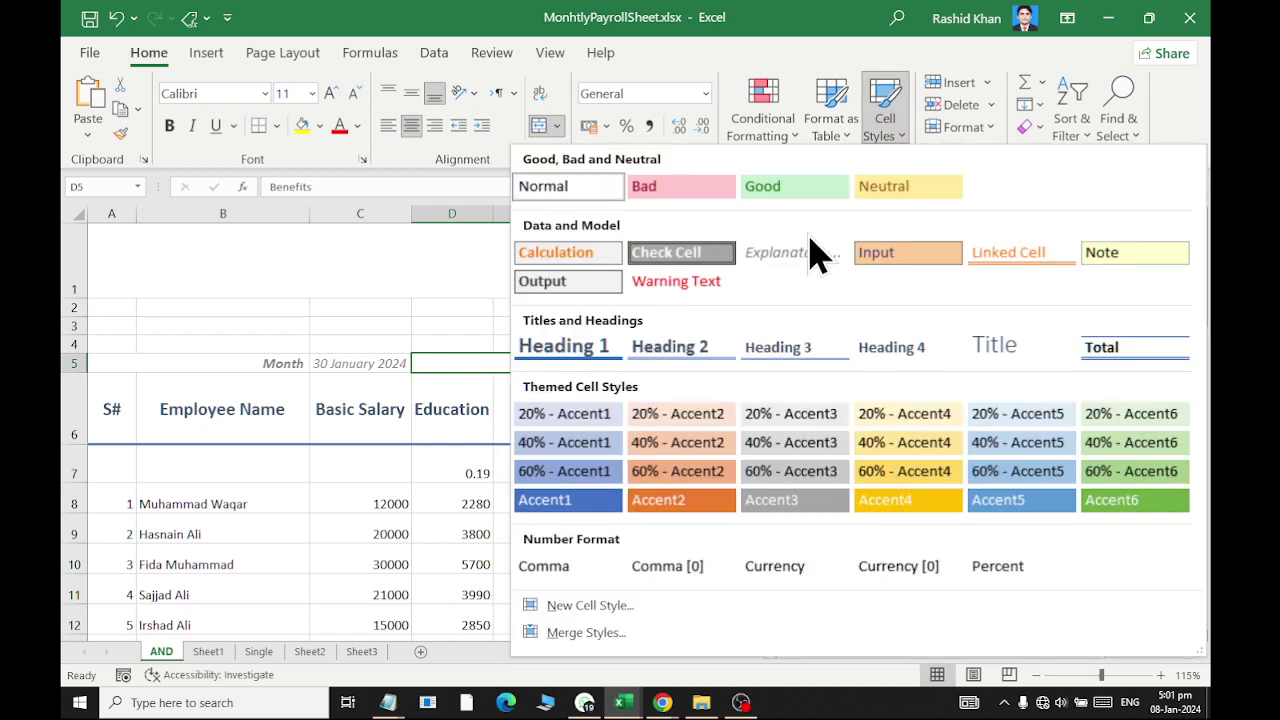
pyautogui.click(674, 347)
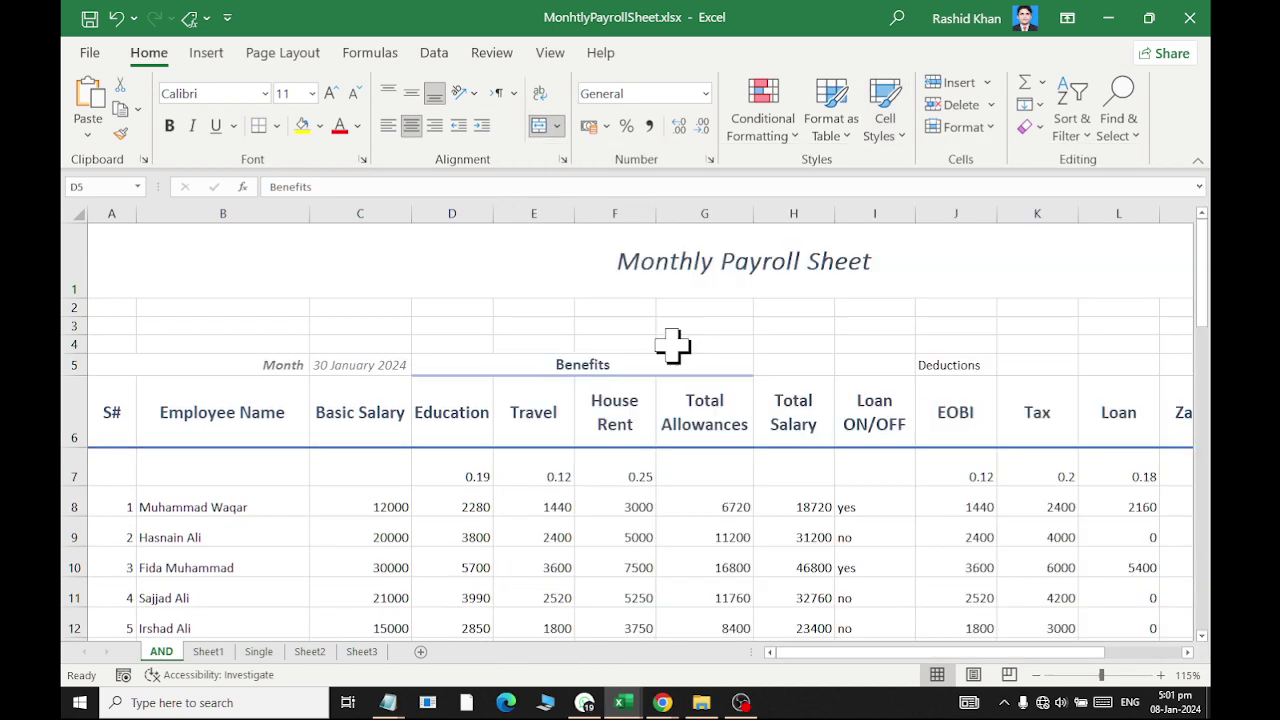
pyautogui.click(169, 125)
pyautogui.click(192, 125)
# Merge and centre Deductions over J5:N5 as a non-bold, italic Heading 2 label.
pyautogui.moveTo(930, 368); pyautogui.dragTo(1057, 357)
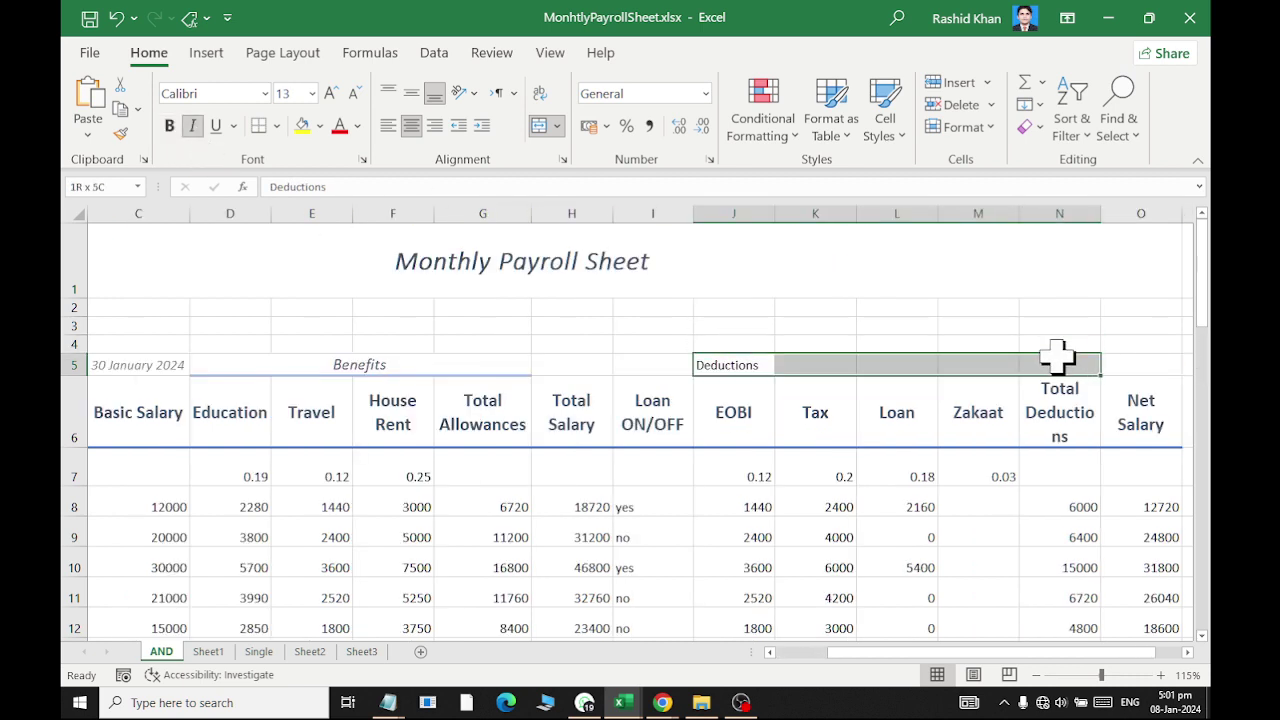
pyautogui.click(540, 150)
pyautogui.click(895, 140)
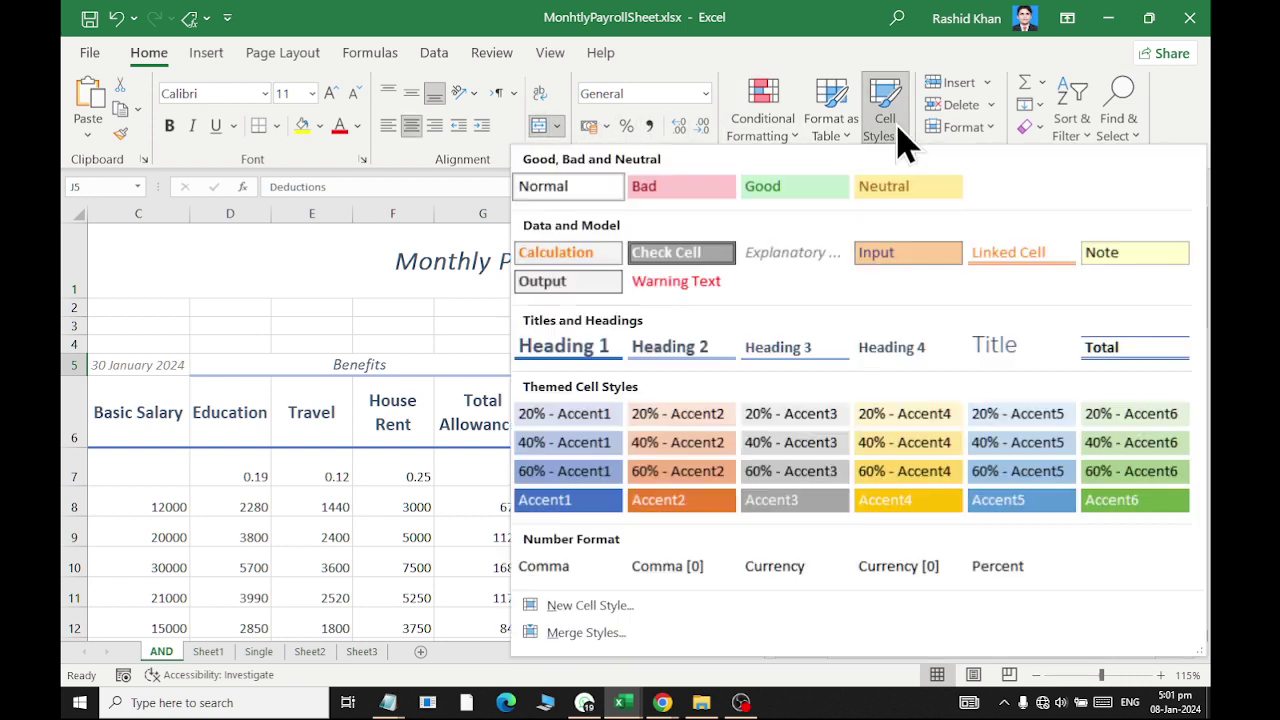
pyautogui.click(652, 342)
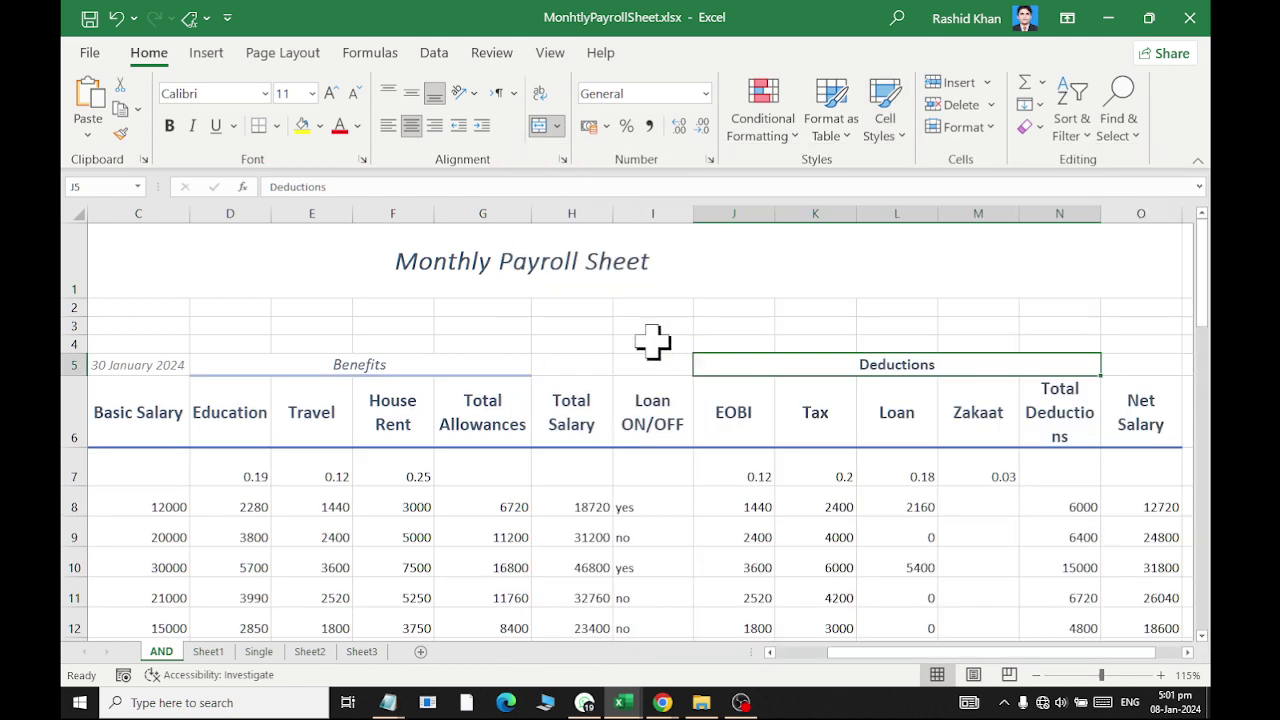
pyautogui.click(169, 125)
pyautogui.click(192, 125)
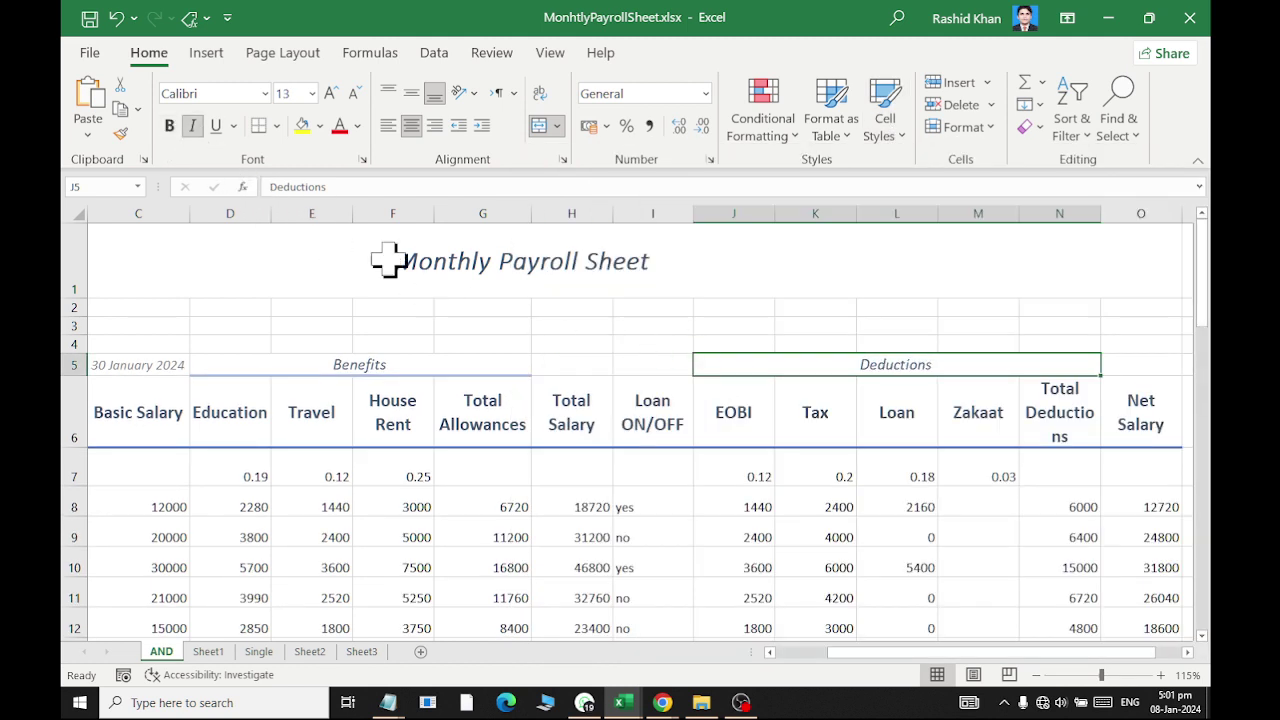
pyautogui.moveTo(1135, 465); pyautogui.dragTo(1130, 505)
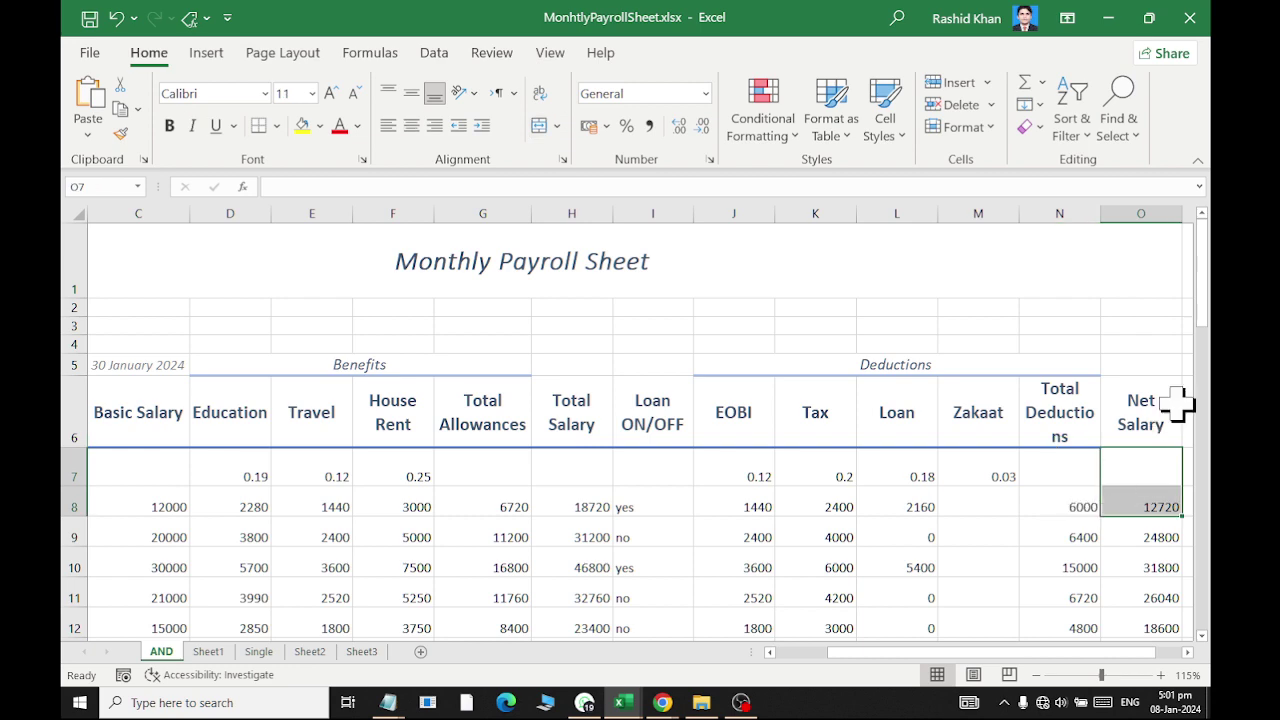
# Give the row 6 header cells all borders plus a thick outside outline.
pyautogui.moveTo(130, 414); pyautogui.dragTo(945, 420)
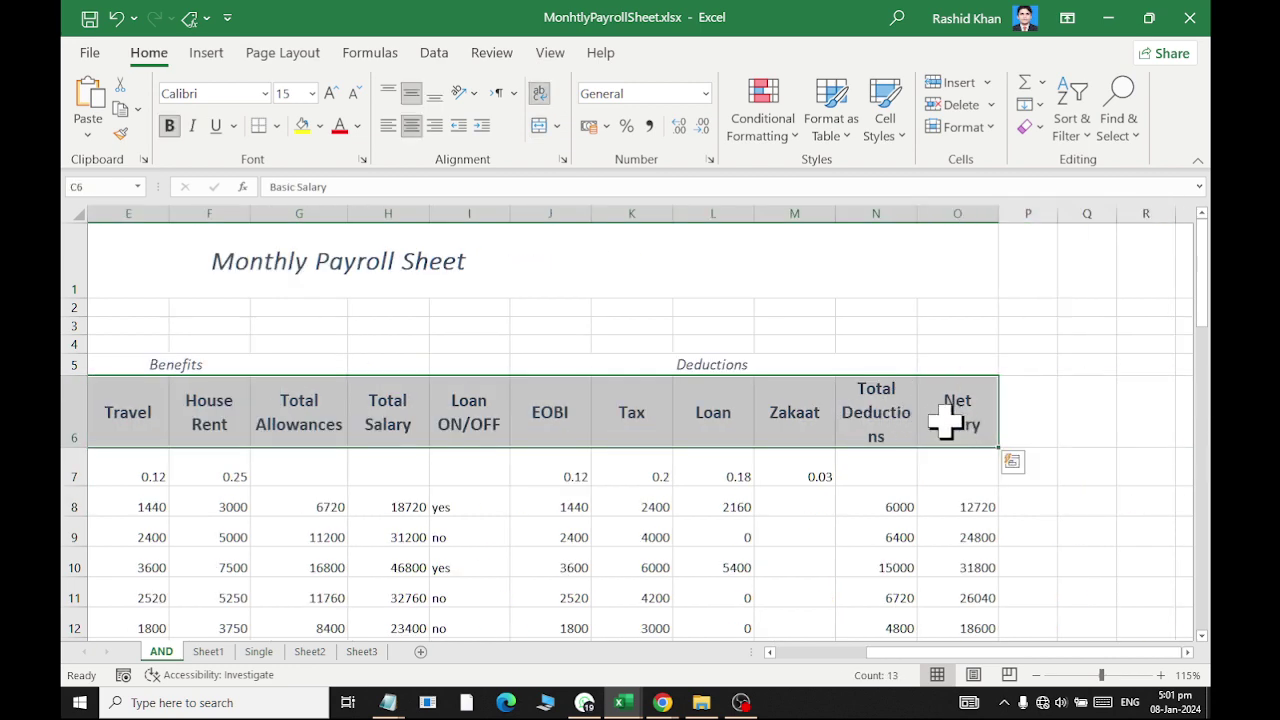
pyautogui.click(276, 126)
pyautogui.click(328, 320)
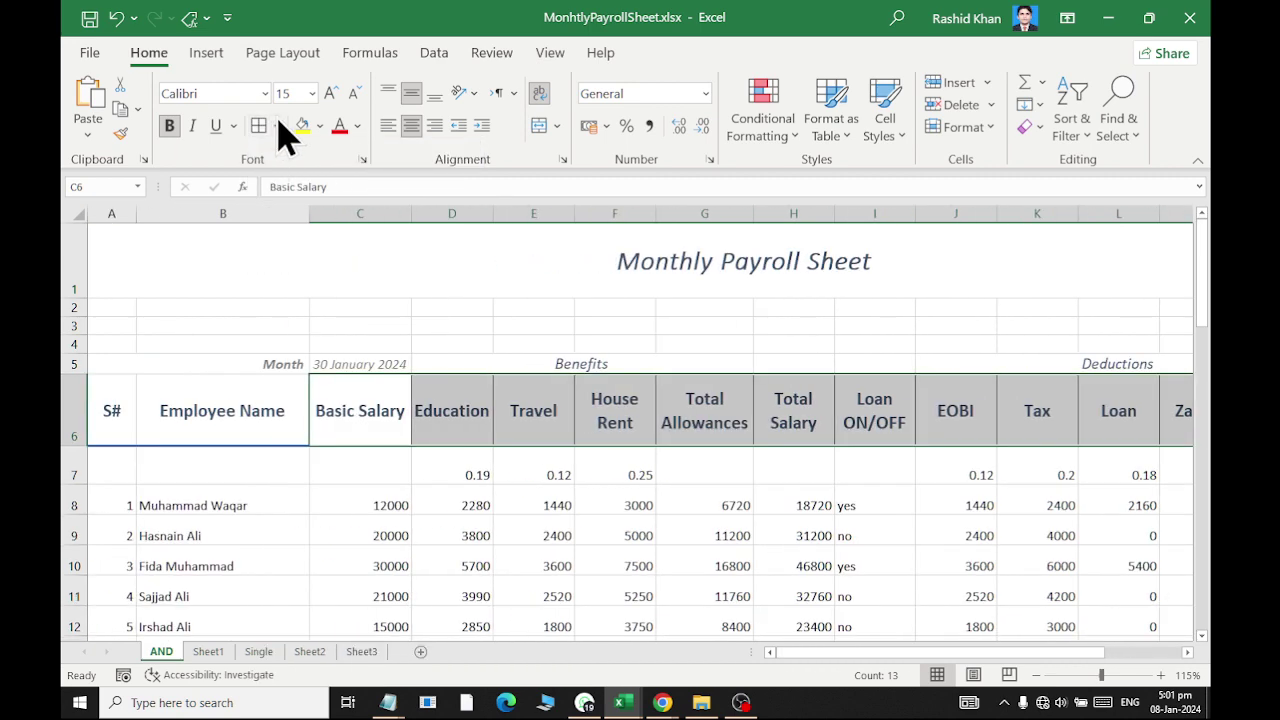
pyautogui.moveTo(114, 411); pyautogui.dragTo(901, 372)
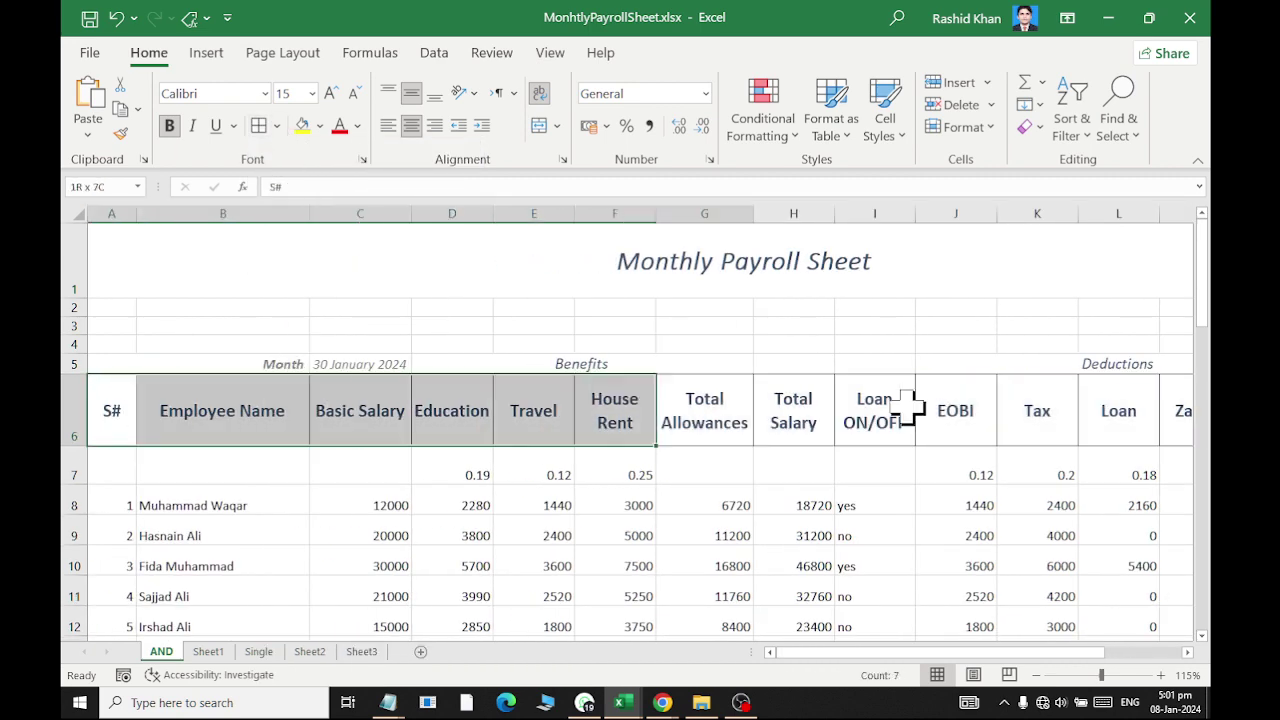
pyautogui.click(278, 127)
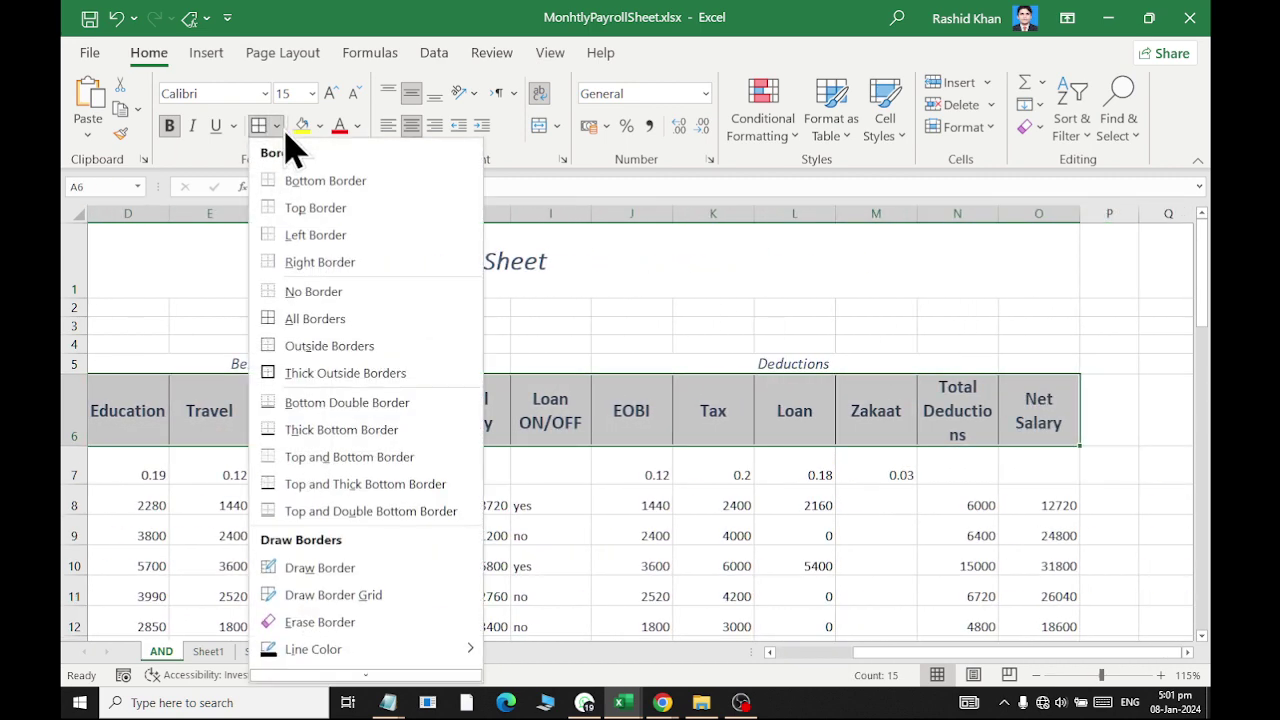
pyautogui.click(292, 318)
pyautogui.click(277, 126)
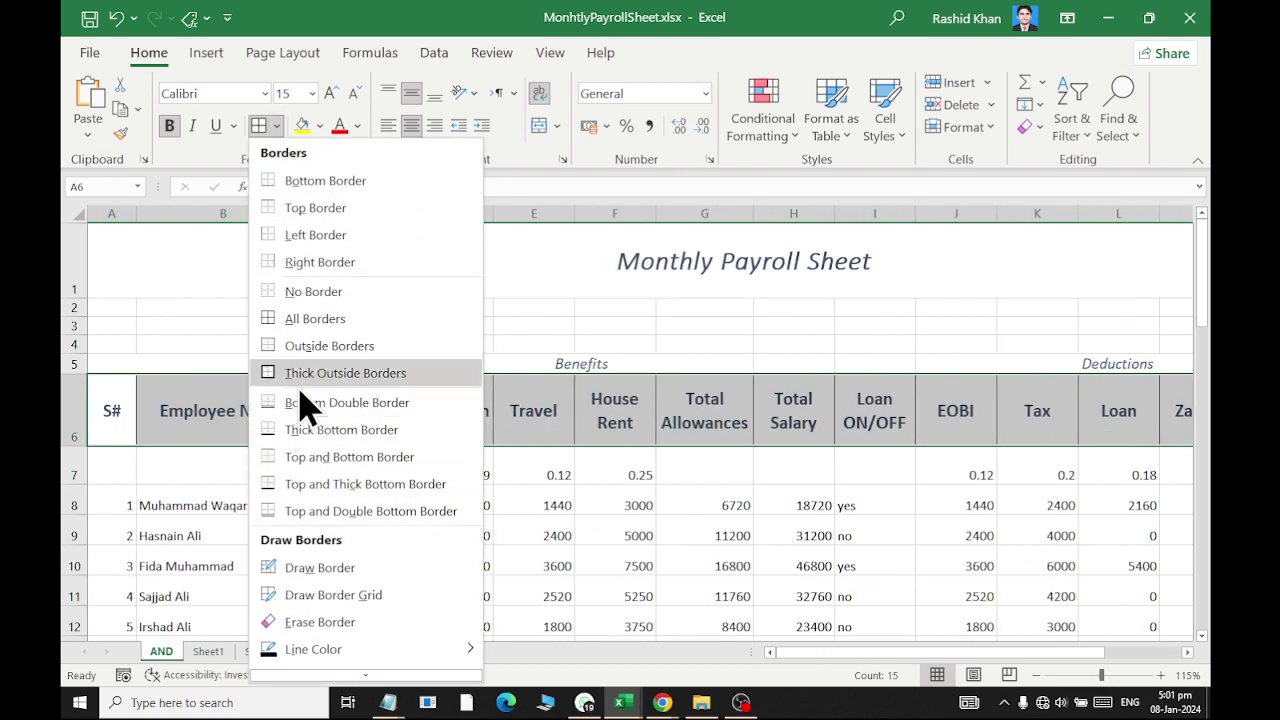
pyautogui.click(282, 371)
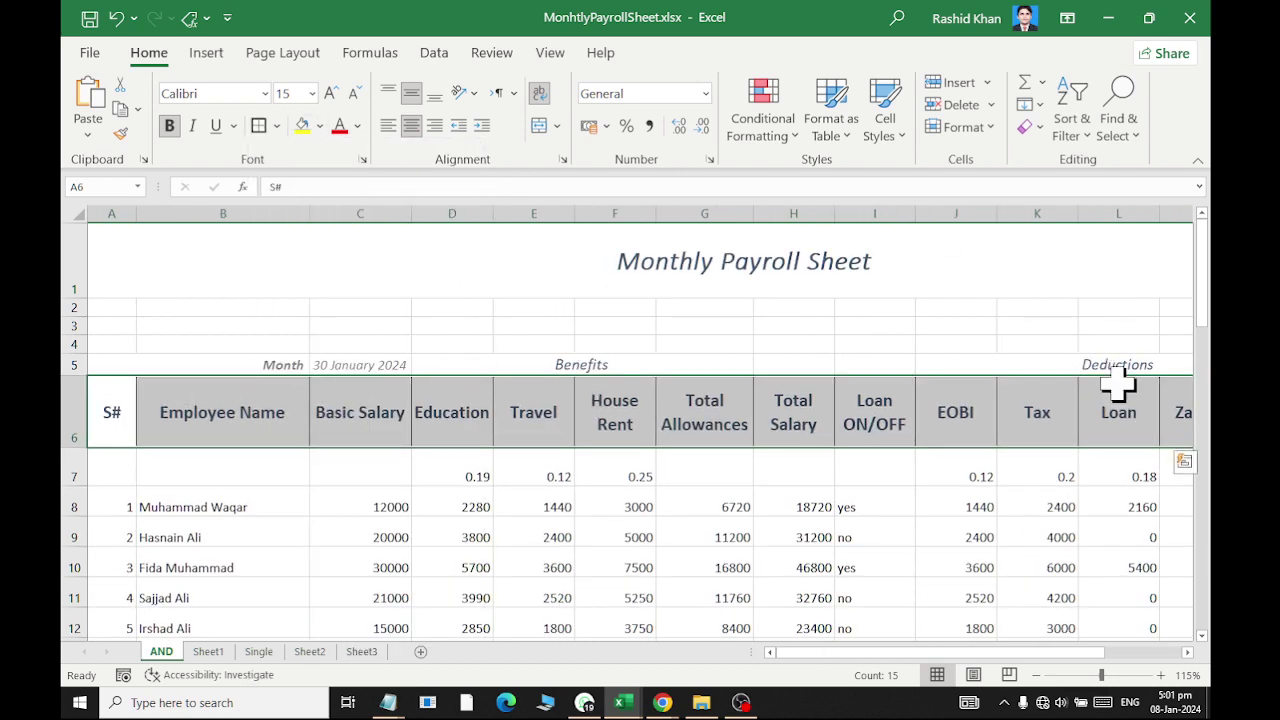
pyautogui.moveTo(1120, 390); pyautogui.dragTo(1190, 400)
# Widen column N so the Total Deductions header fits.
pyautogui.click(958, 408)
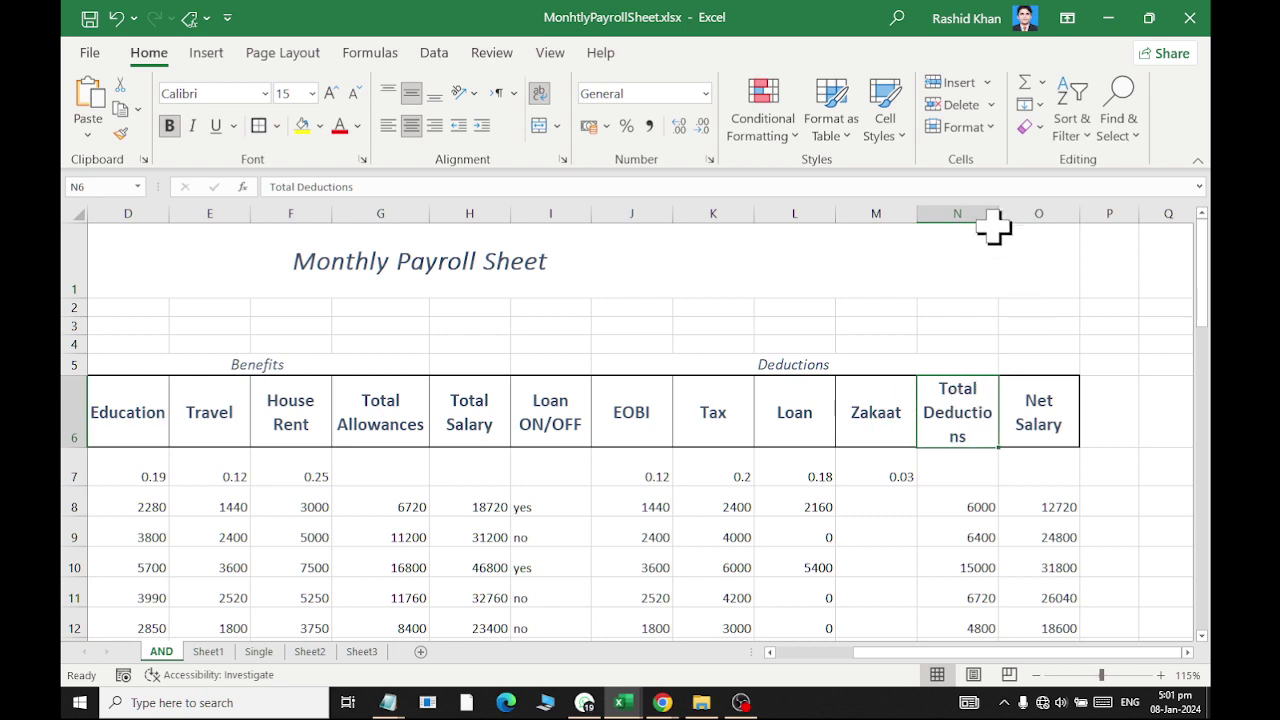
pyautogui.moveTo(995, 213); pyautogui.dragTo(1035, 213)
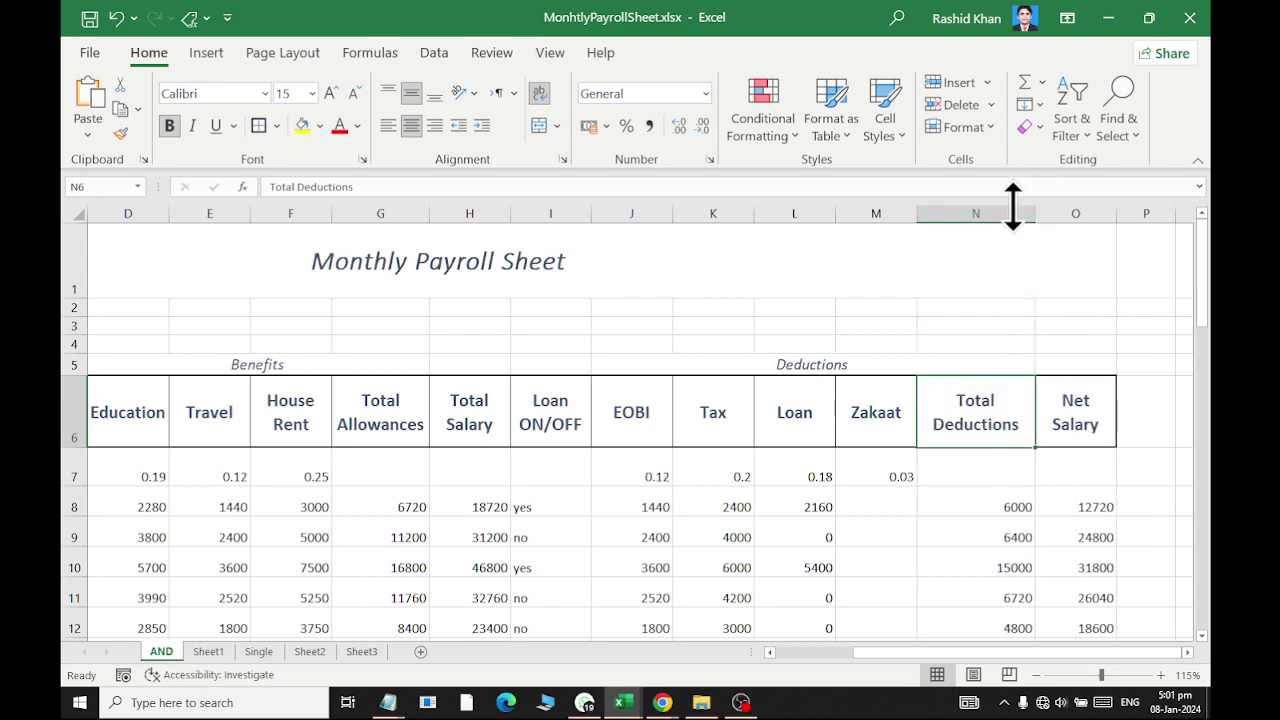
pyautogui.moveTo(1075, 412); pyautogui.dragTo(100, 420)
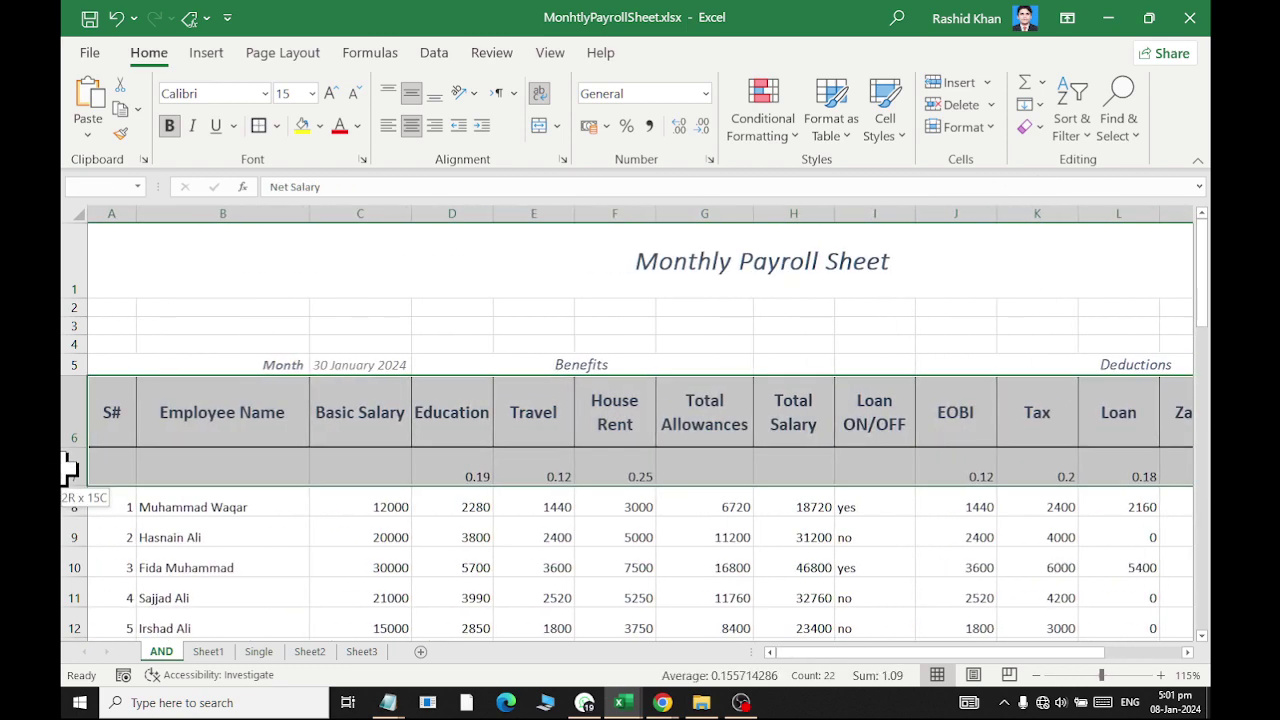
pyautogui.click(183, 553)
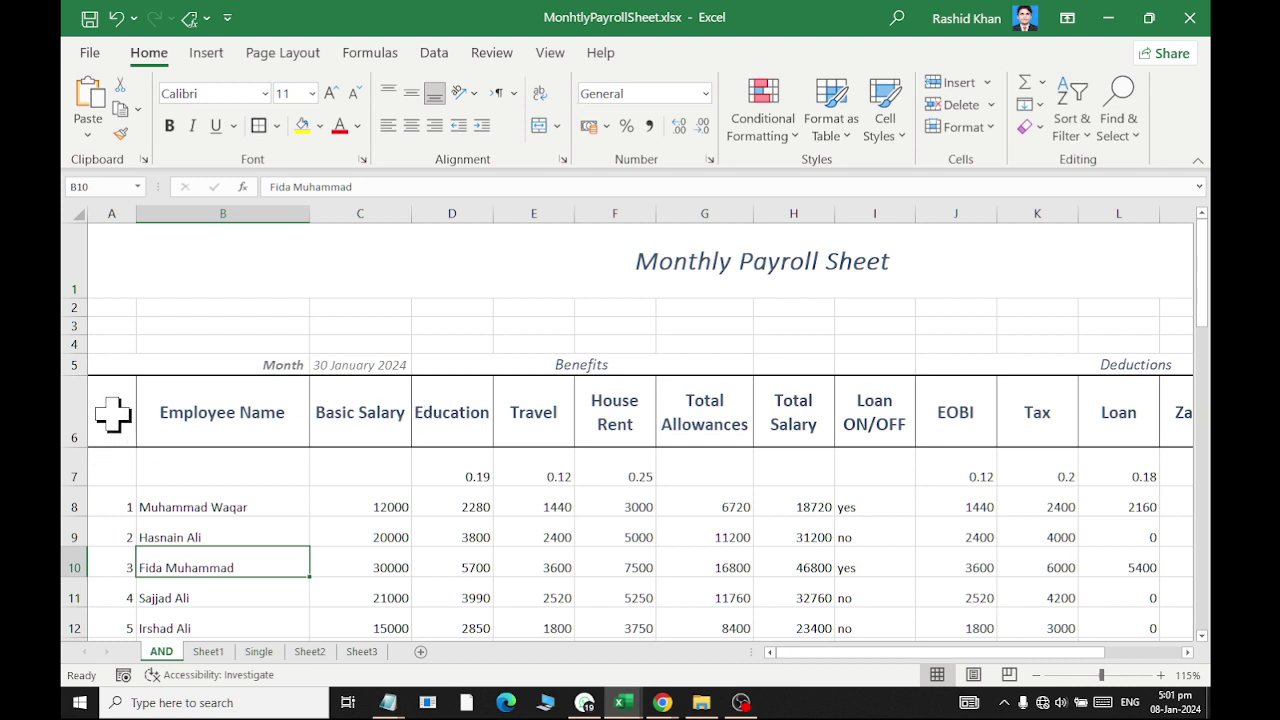
# Merge S#, Employee Name, Basic Salary, Total Allowances, Total Salary and Loan ON/OFF down through row 7.
pyautogui.moveTo(108, 410); pyautogui.dragTo(120, 450)
pyautogui.click(543, 128)
pyautogui.moveTo(220, 420); pyautogui.dragTo(215, 465)
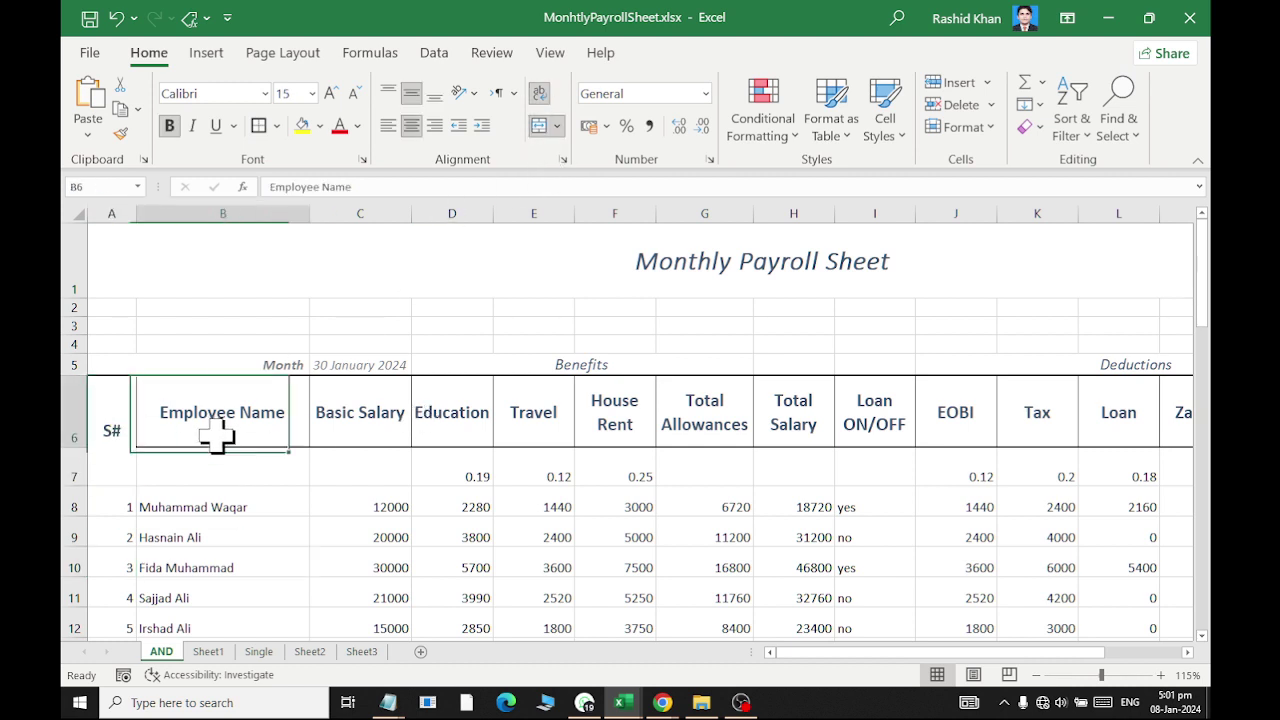
pyautogui.click(543, 128)
pyautogui.moveTo(330, 423); pyautogui.dragTo(355, 470)
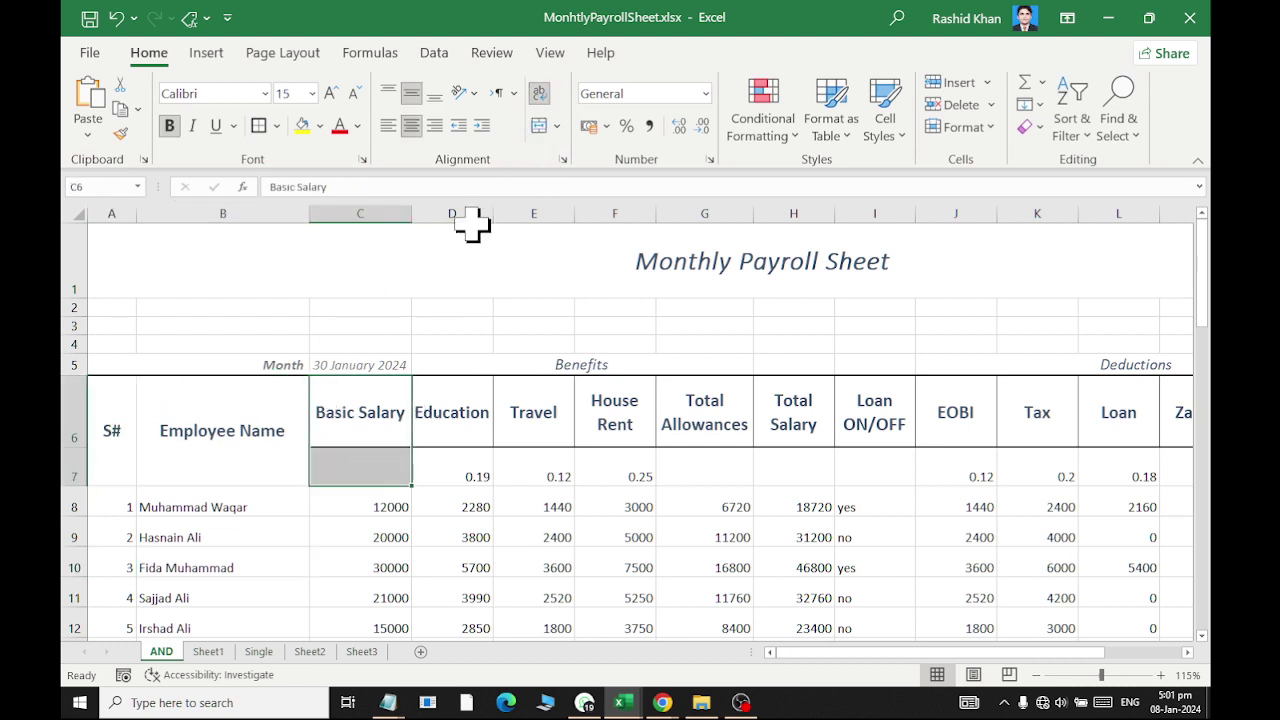
pyautogui.click(543, 128)
pyautogui.moveTo(712, 420)
pyautogui.mouseDown()
pyautogui.moveTo(737, 457)
pyautogui.moveTo(809, 462)
pyautogui.mouseUp()
pyautogui.click(543, 128)
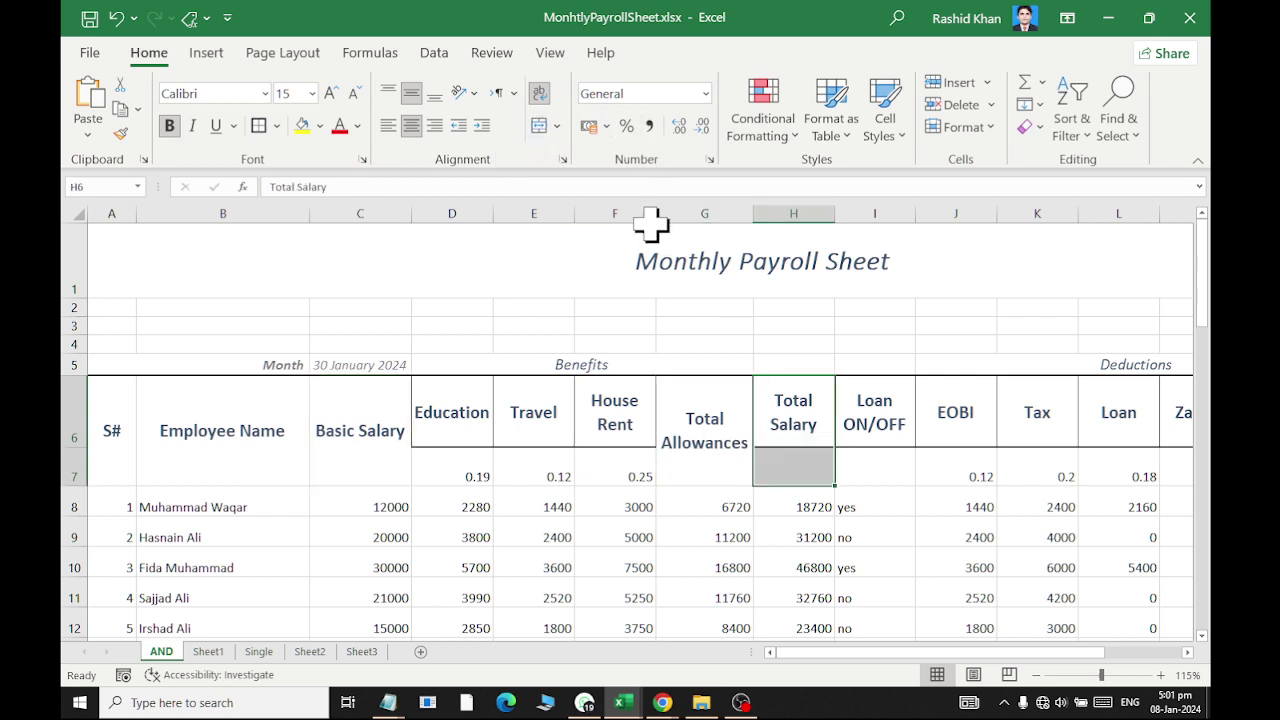
pyautogui.click(543, 128)
pyautogui.moveTo(885, 430); pyautogui.dragTo(875, 468)
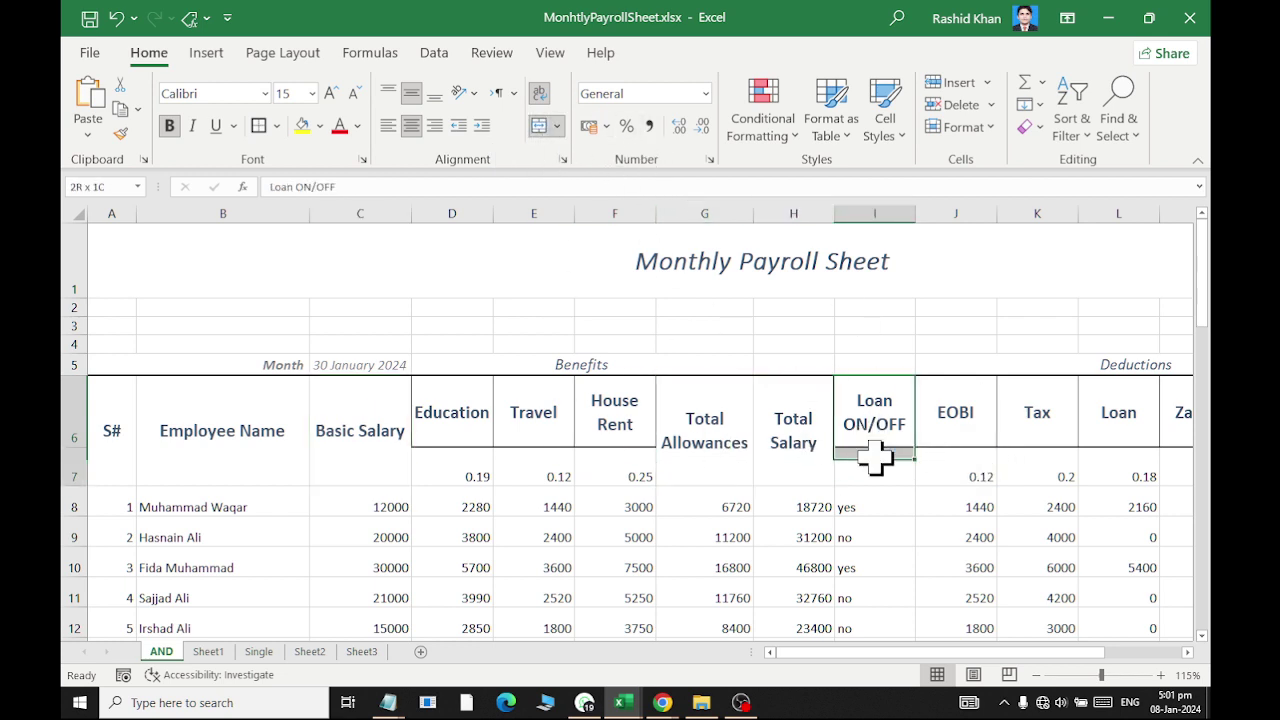
pyautogui.click(540, 126)
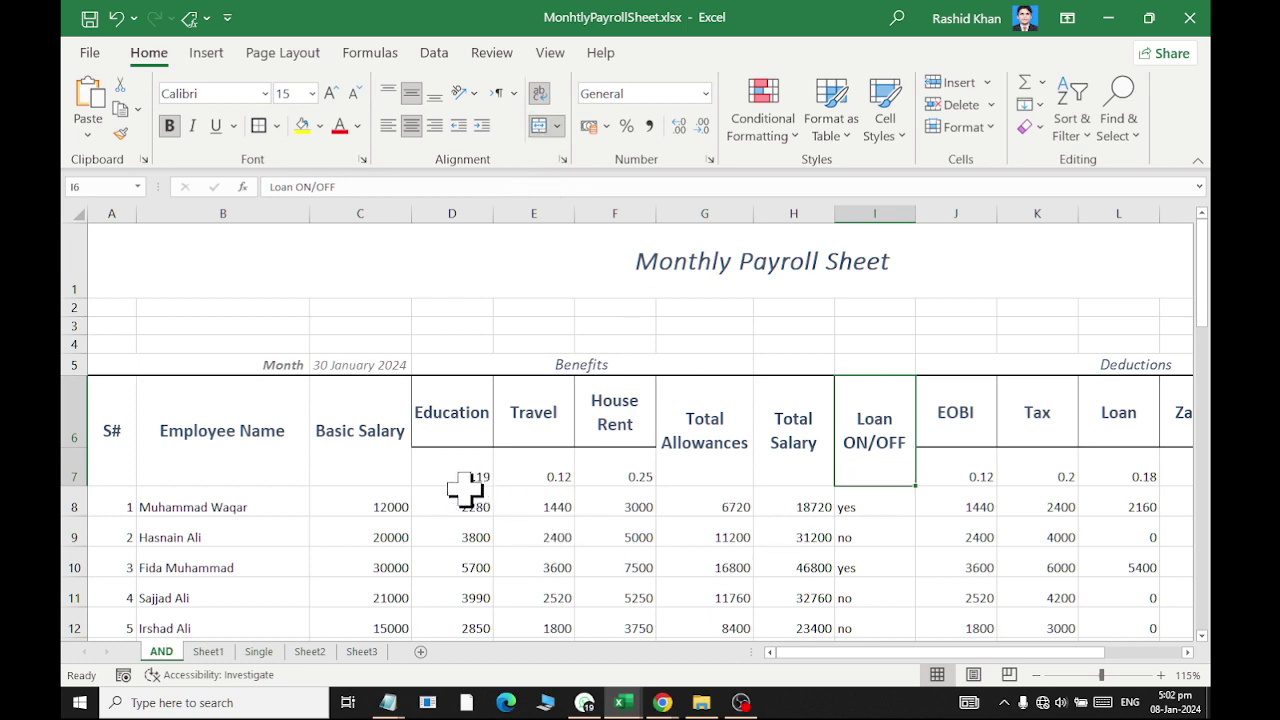
pyautogui.moveTo(465, 480); pyautogui.dragTo(608, 468)
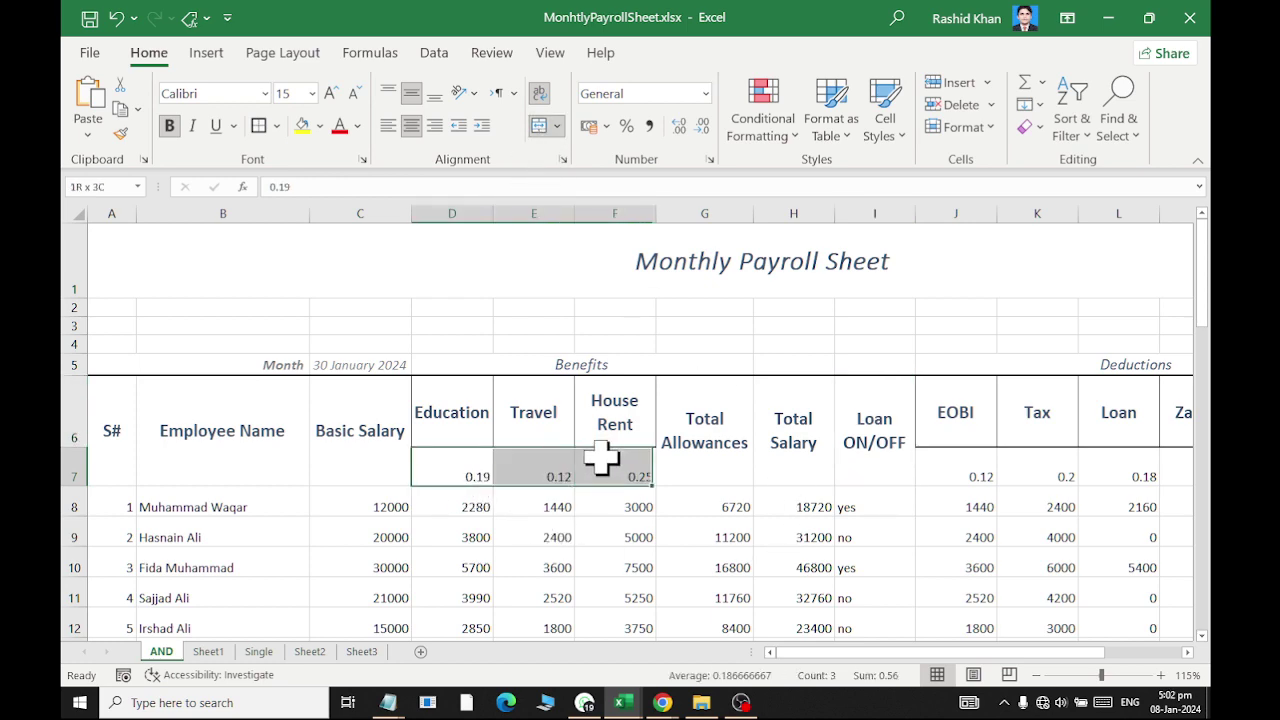
# Style D7:F7 as centred Heading 2 percentages (19%, 12%, 25%) with a thick outside border.
pyautogui.click(884, 122)
pyautogui.click(704, 366)
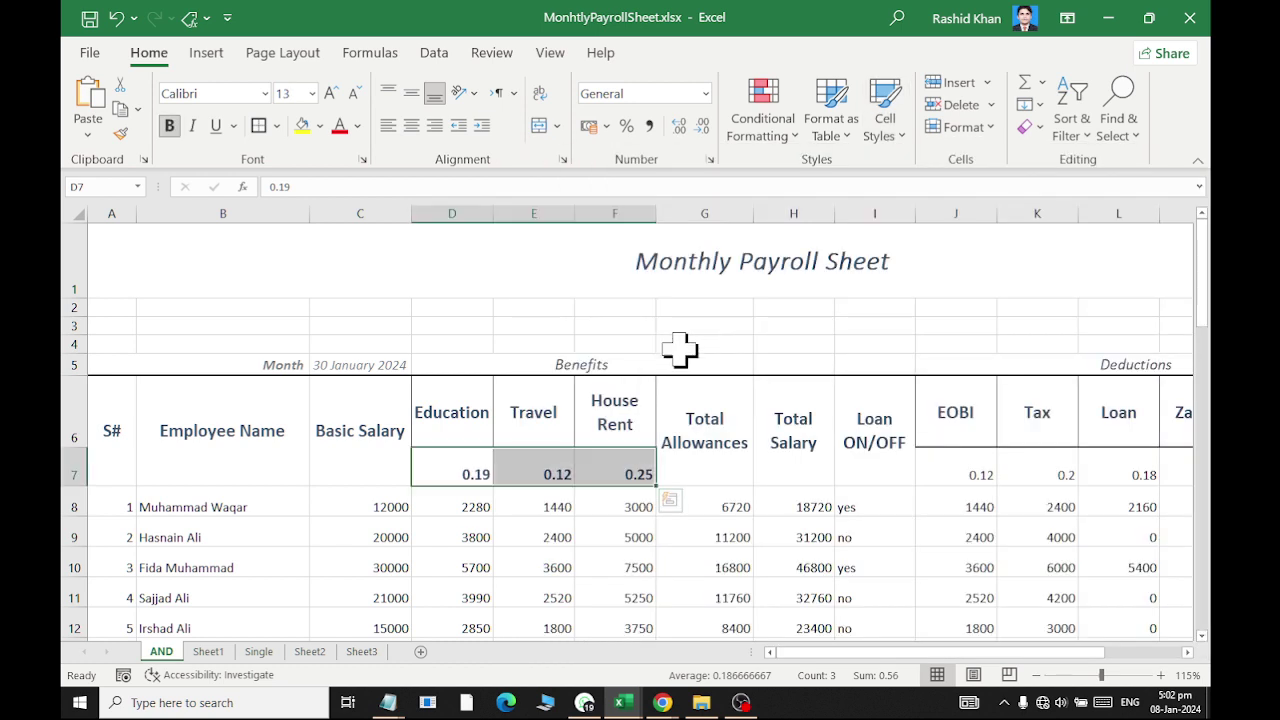
pyautogui.click(626, 127)
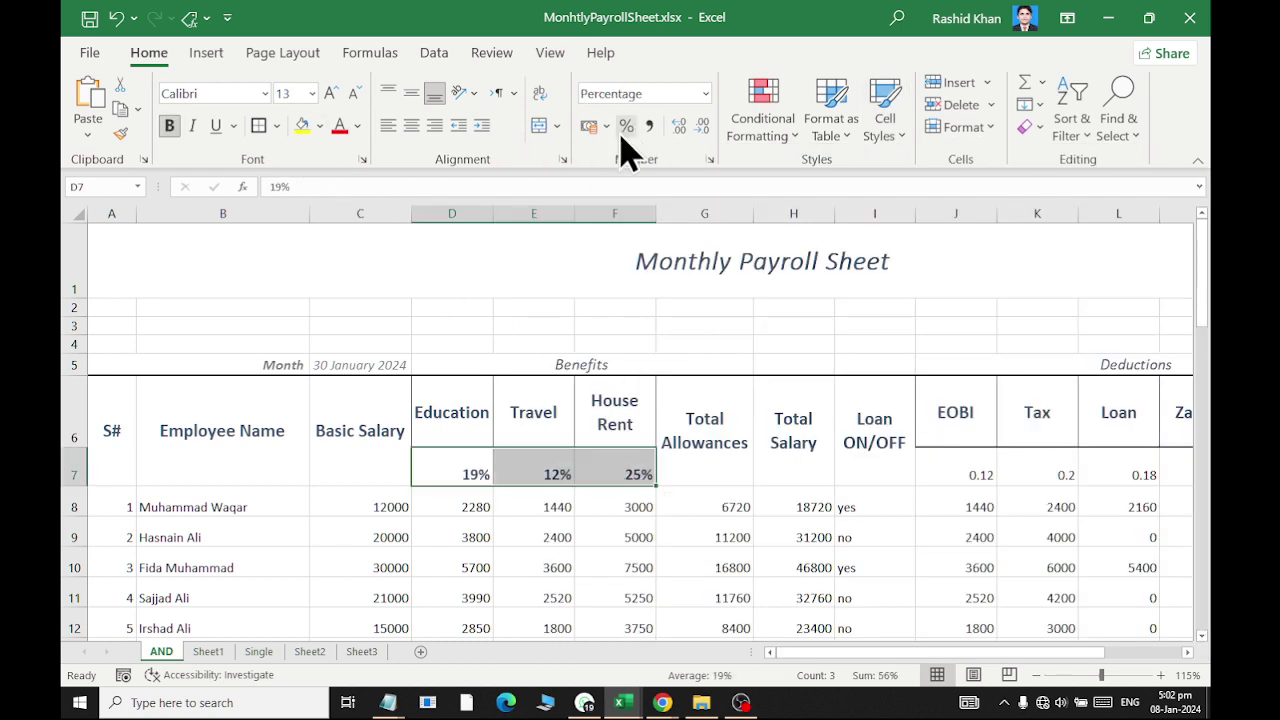
pyautogui.click(414, 127)
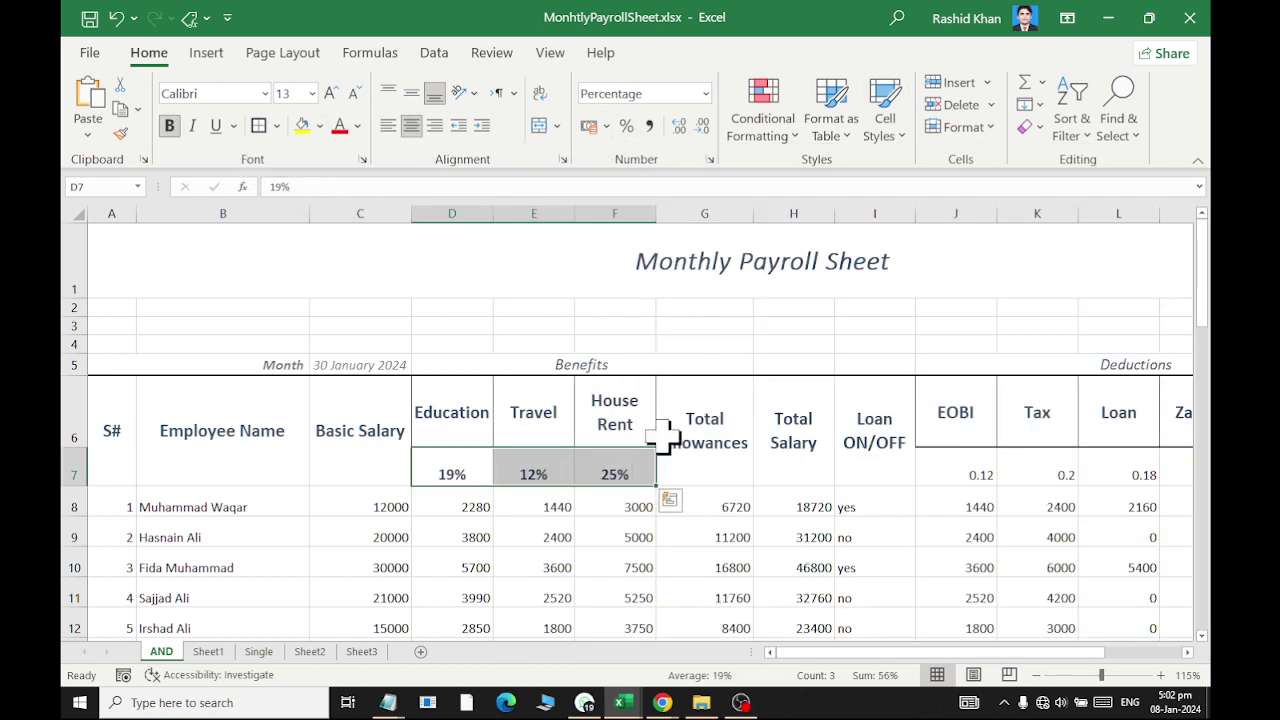
pyautogui.click(277, 126)
pyautogui.click(305, 349)
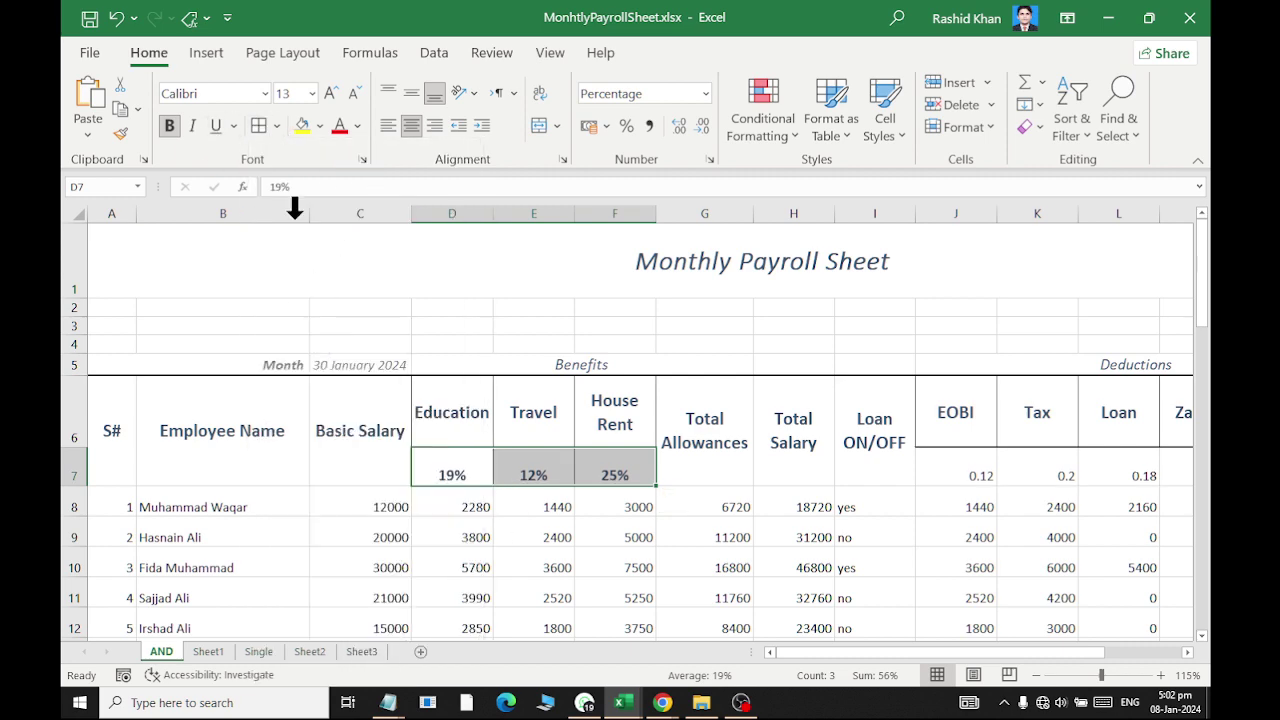
pyautogui.click(277, 126)
pyautogui.click(306, 374)
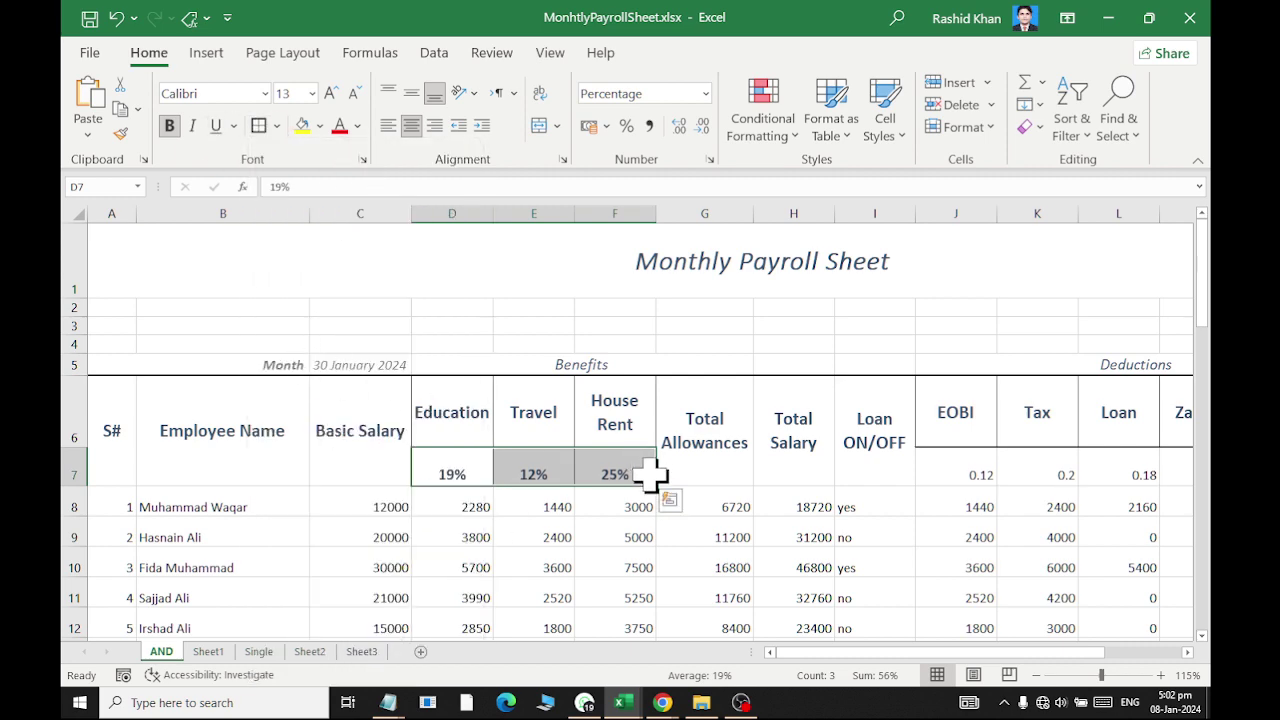
pyautogui.click(645, 478)
pyautogui.moveTo(928, 475); pyautogui.dragTo(1118, 482)
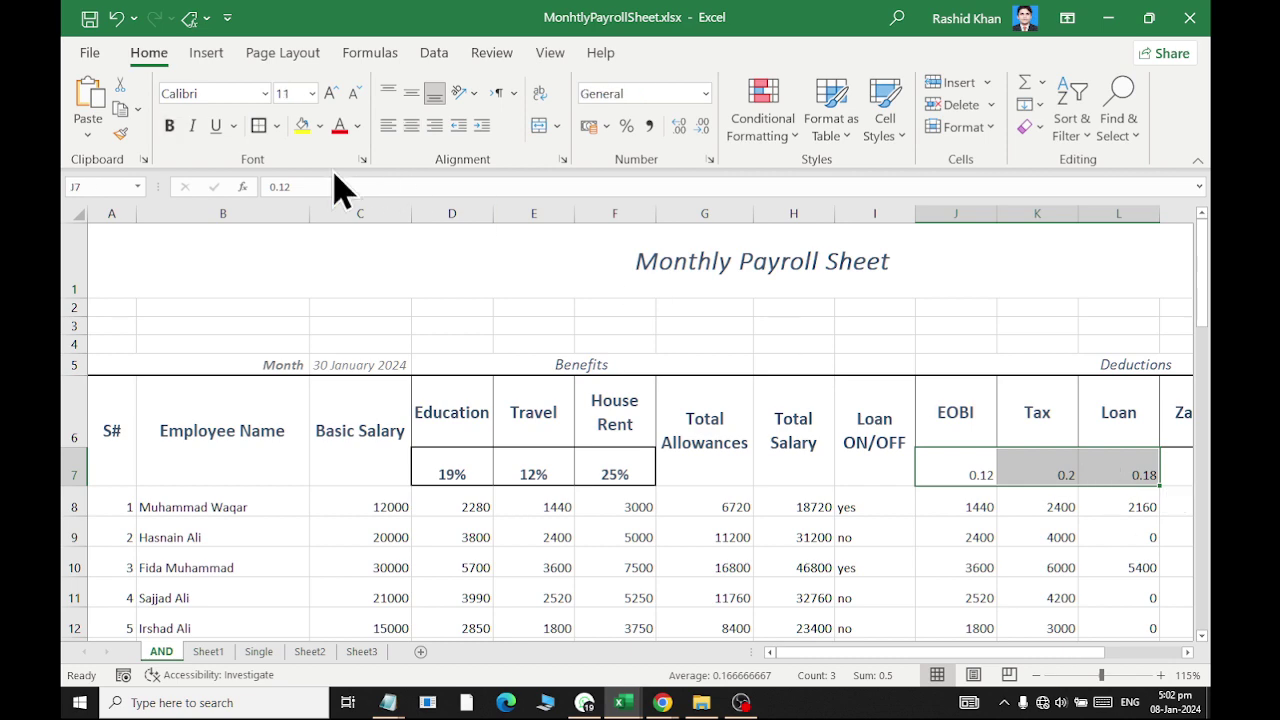
# Centre the J7:L7 deduction rates, add all borders and a thick outline, and apply Percent Style.
pyautogui.click(410, 127)
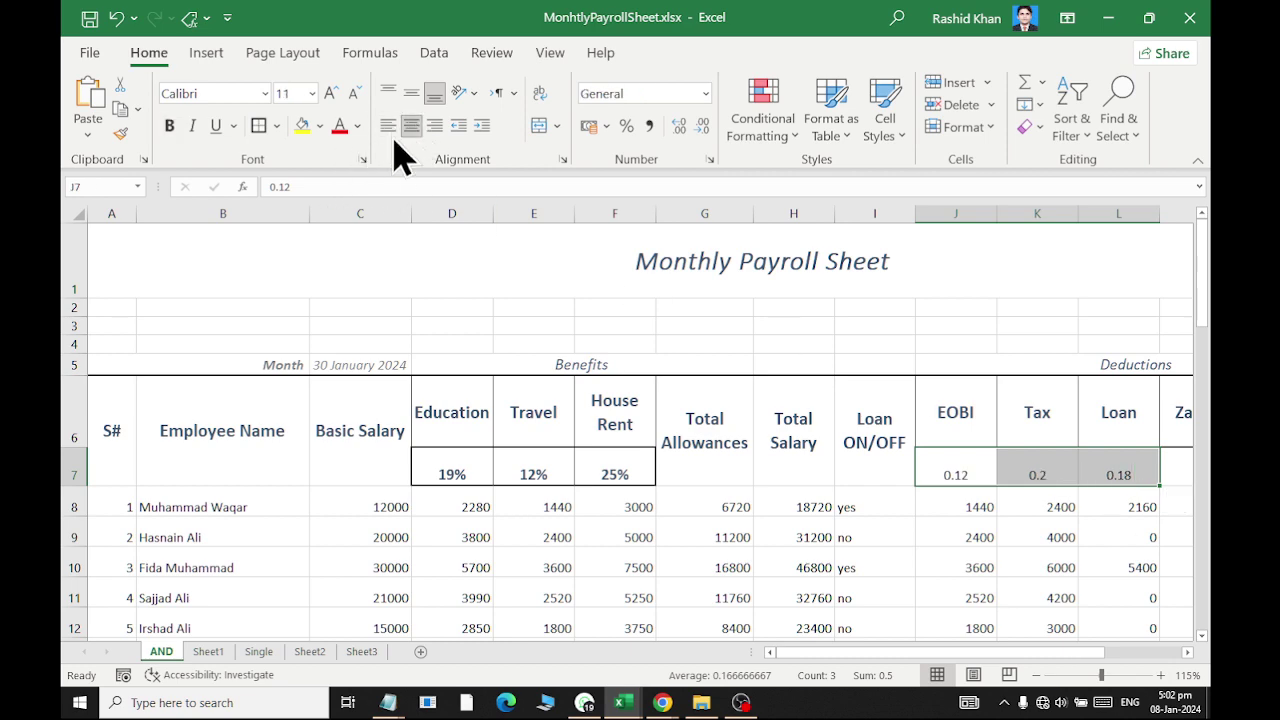
pyautogui.click(277, 126)
pyautogui.click(289, 318)
pyautogui.click(277, 126)
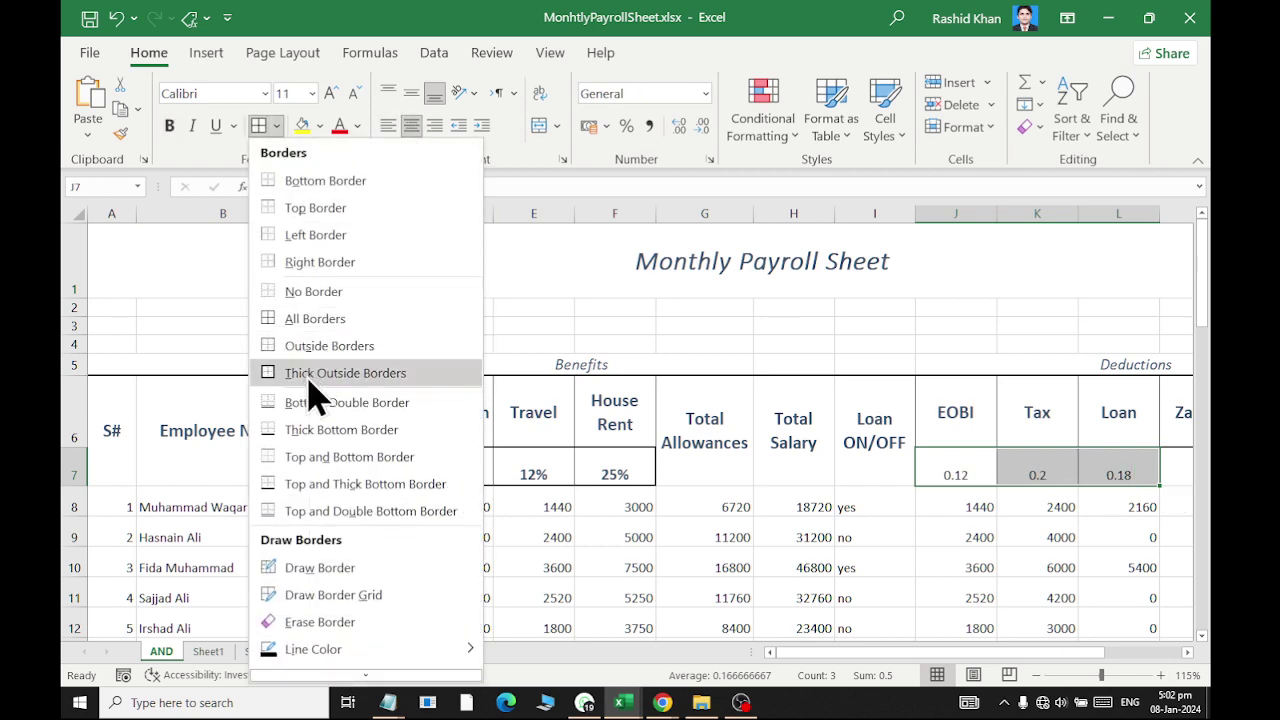
pyautogui.click(308, 380)
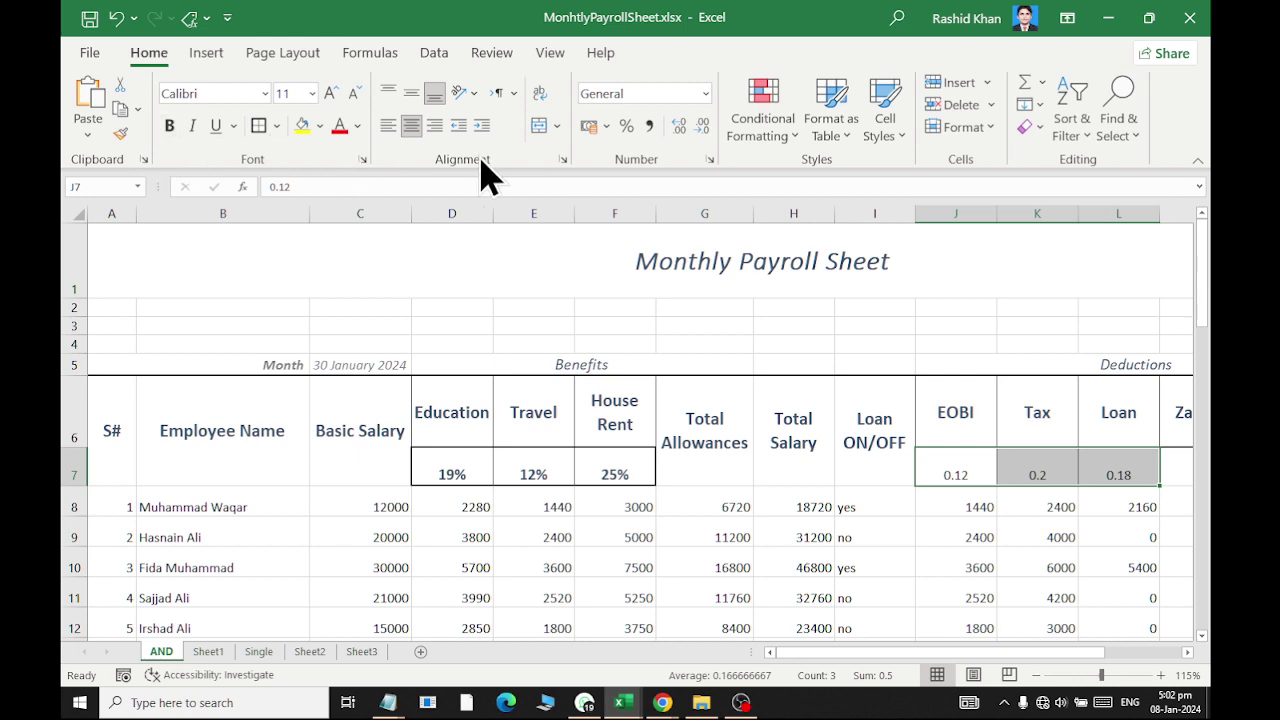
pyautogui.click(627, 127)
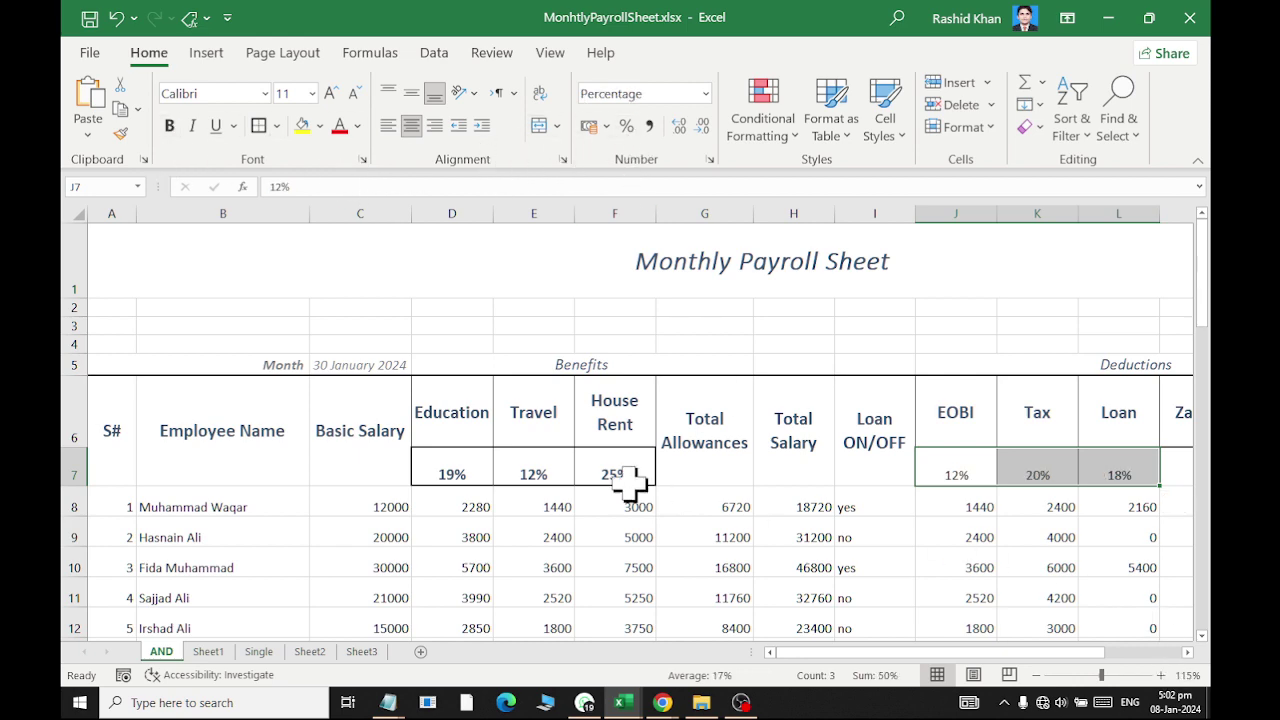
pyautogui.click(877, 140)
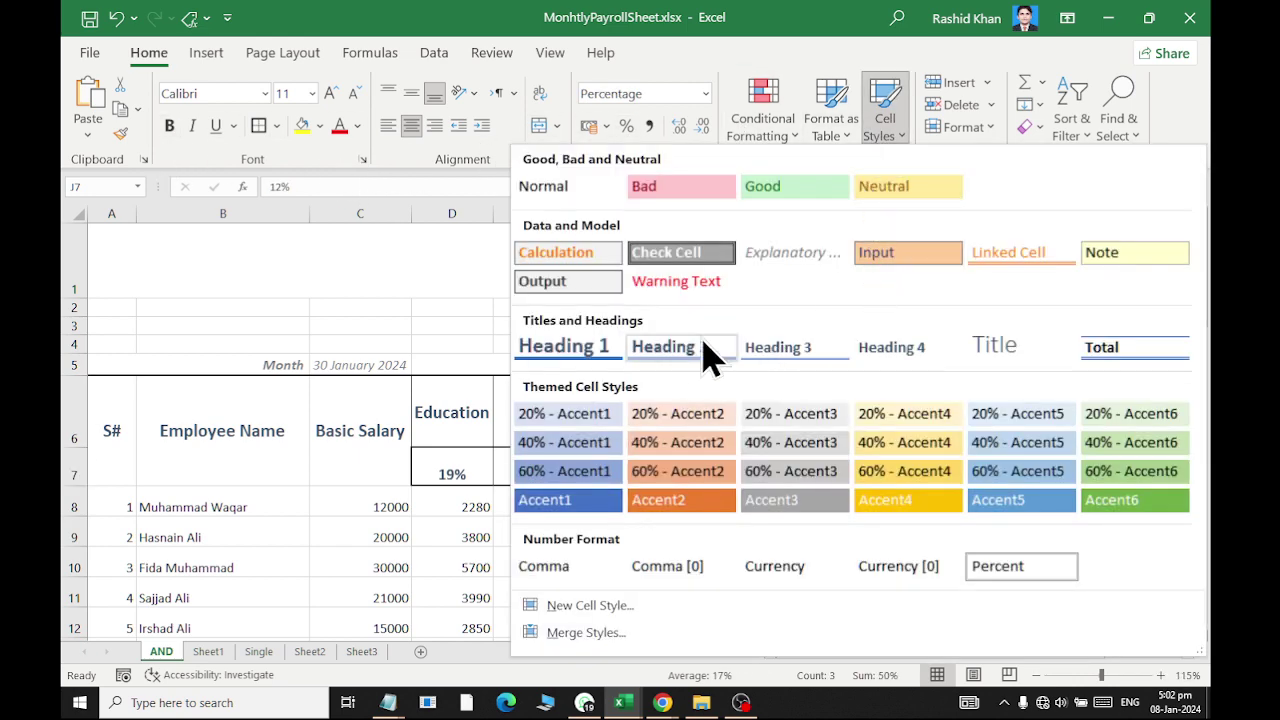
pyautogui.press('Escape')
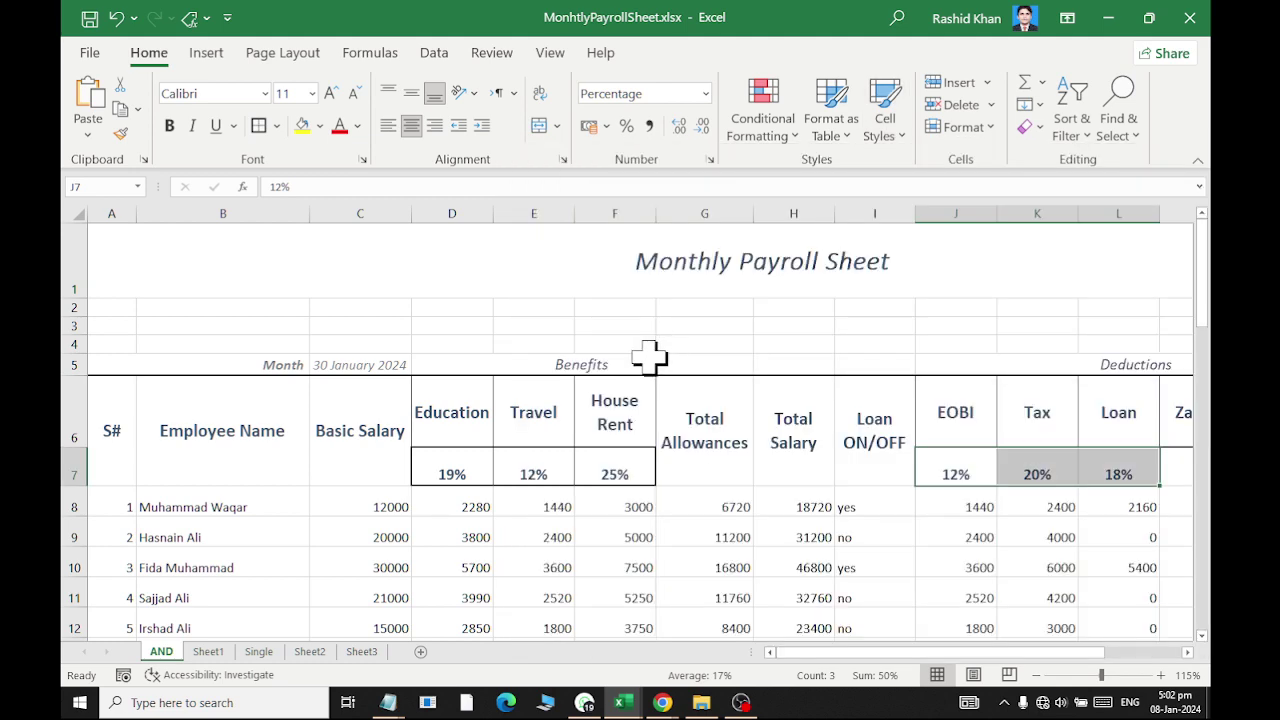
# Reselect J7:L7 and reapply all borders with a thick outside border.
pyautogui.moveTo(1110, 474); pyautogui.dragTo(932, 477)
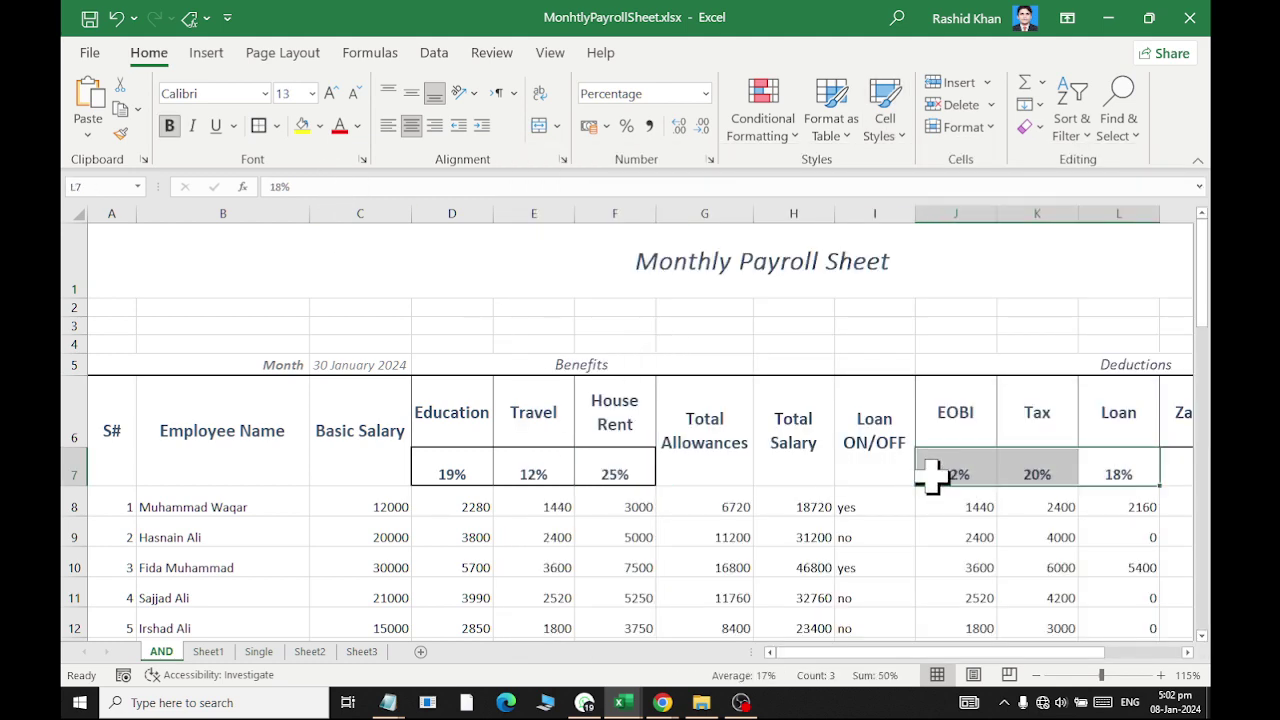
pyautogui.click(276, 126)
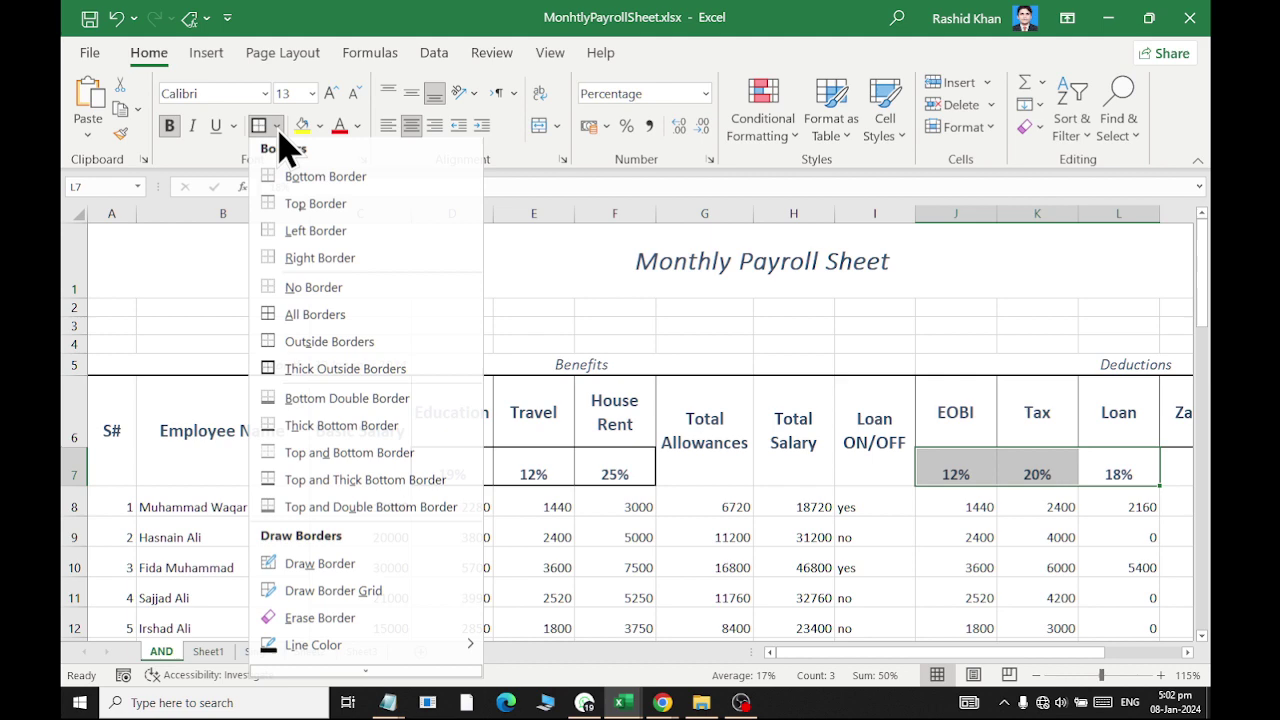
pyautogui.click(305, 328)
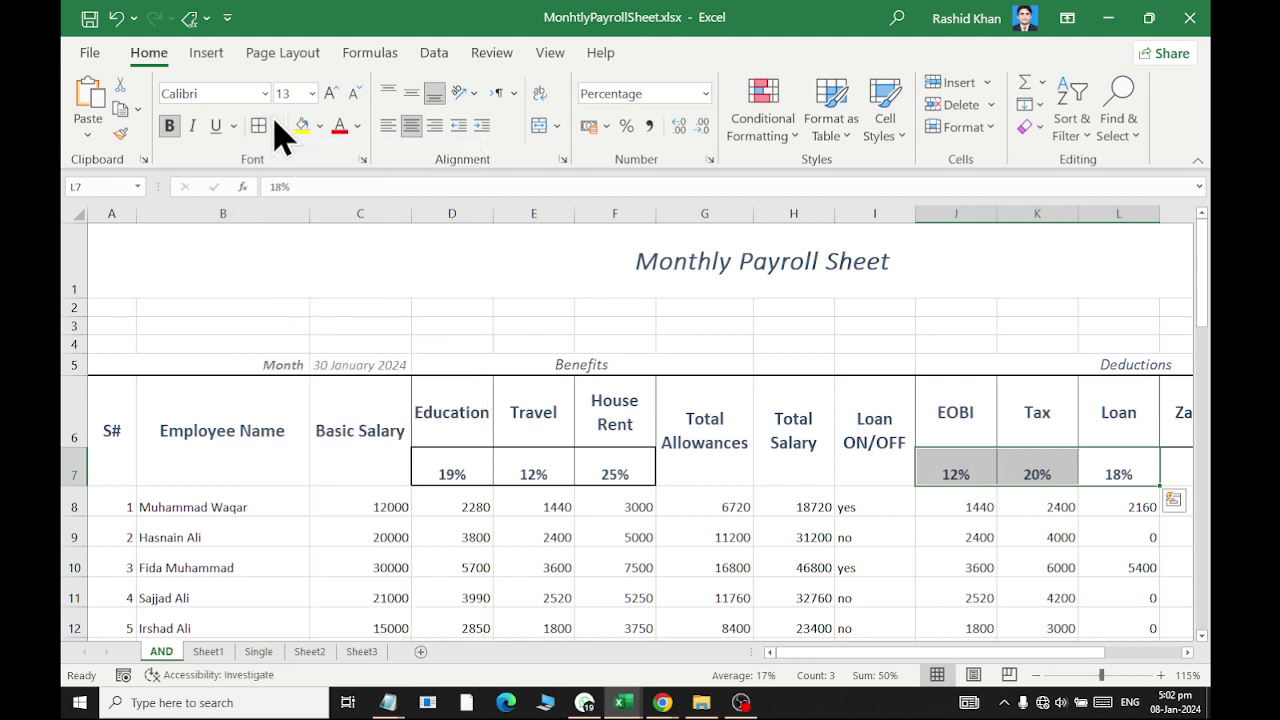
pyautogui.click(280, 126)
pyautogui.click(300, 372)
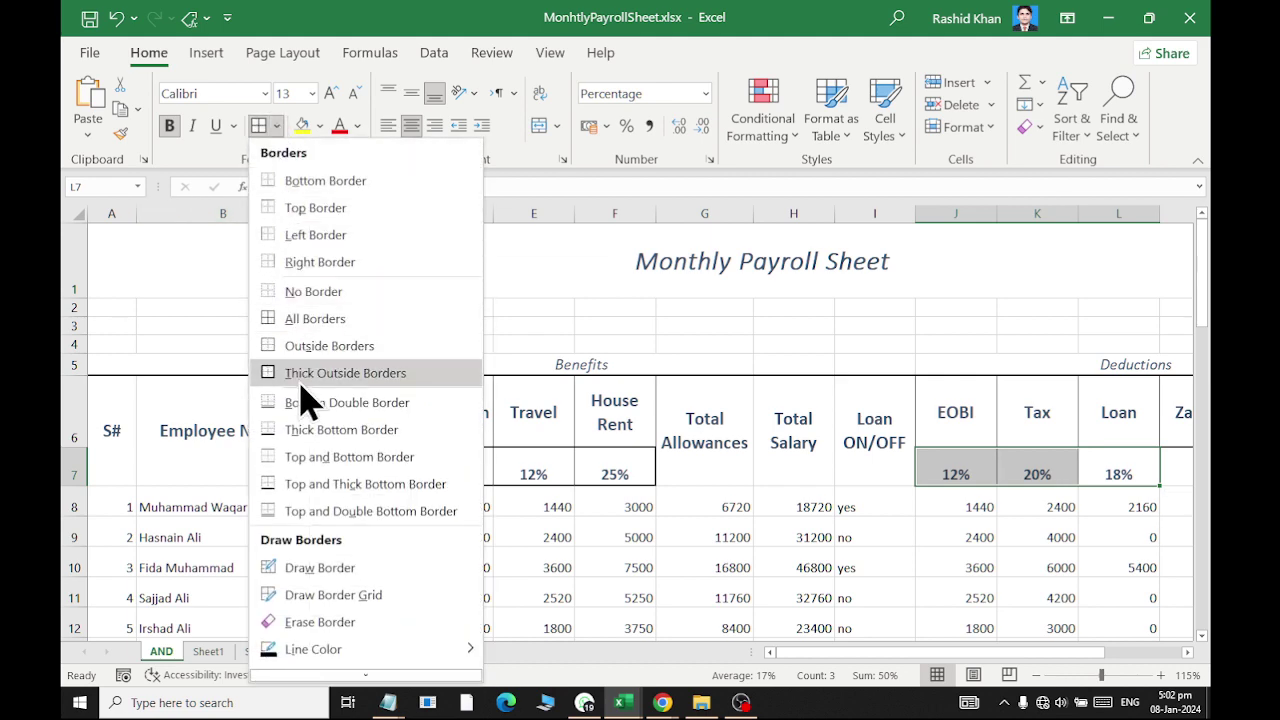
# Style the Zakaat rate in M7 as Heading 2 and format it as a percentage.
pyautogui.click(832, 465)
pyautogui.moveTo(955, 470); pyautogui.dragTo(1075, 468)
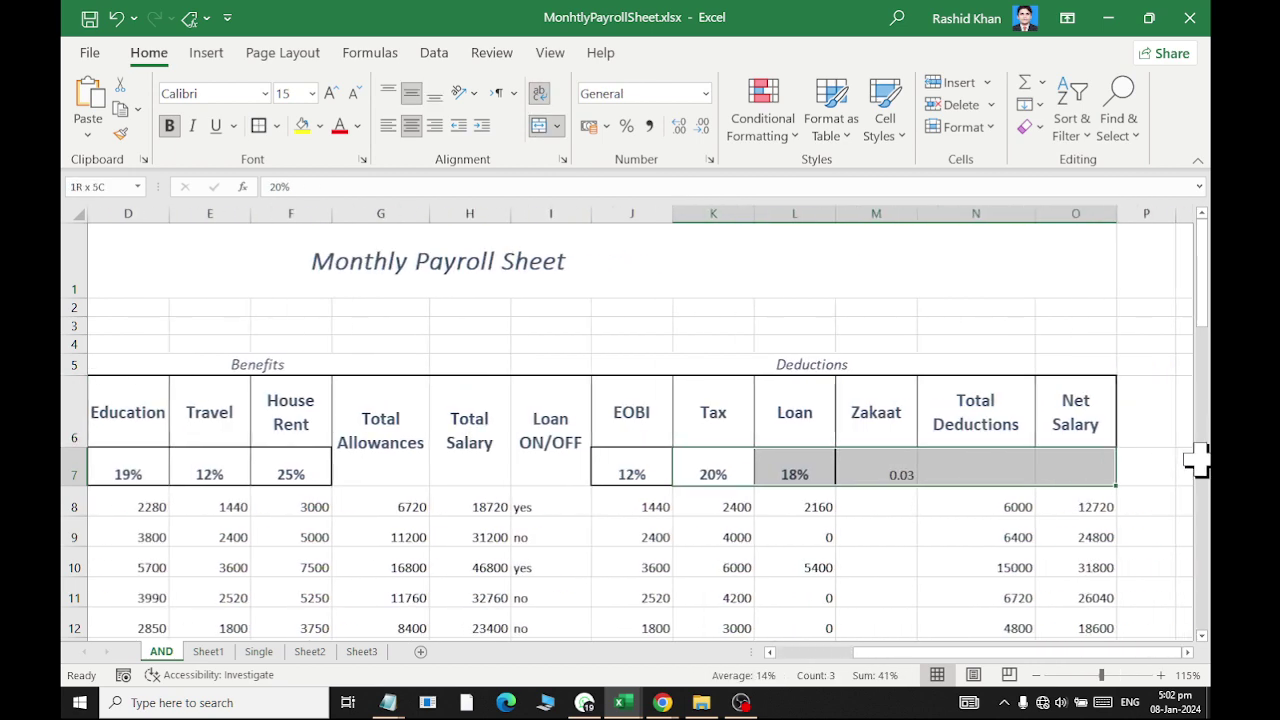
pyautogui.click(1075, 468)
pyautogui.click(866, 468)
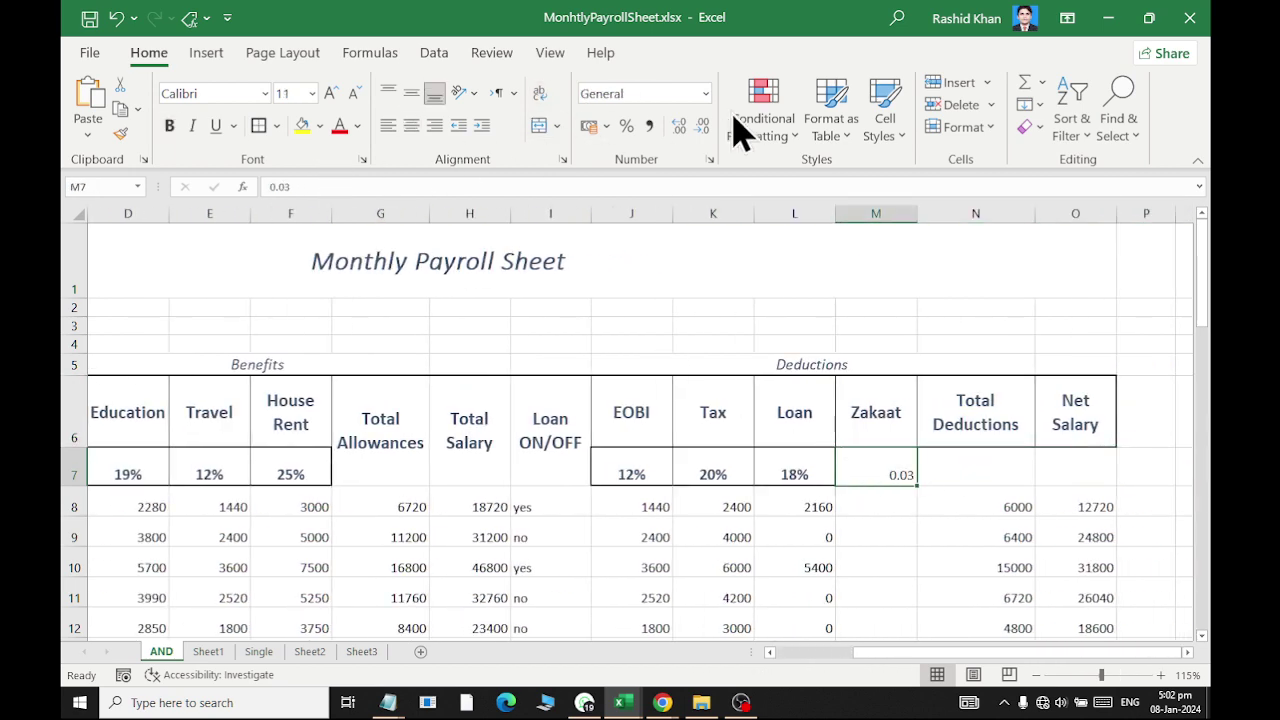
pyautogui.click(875, 125)
pyautogui.click(662, 345)
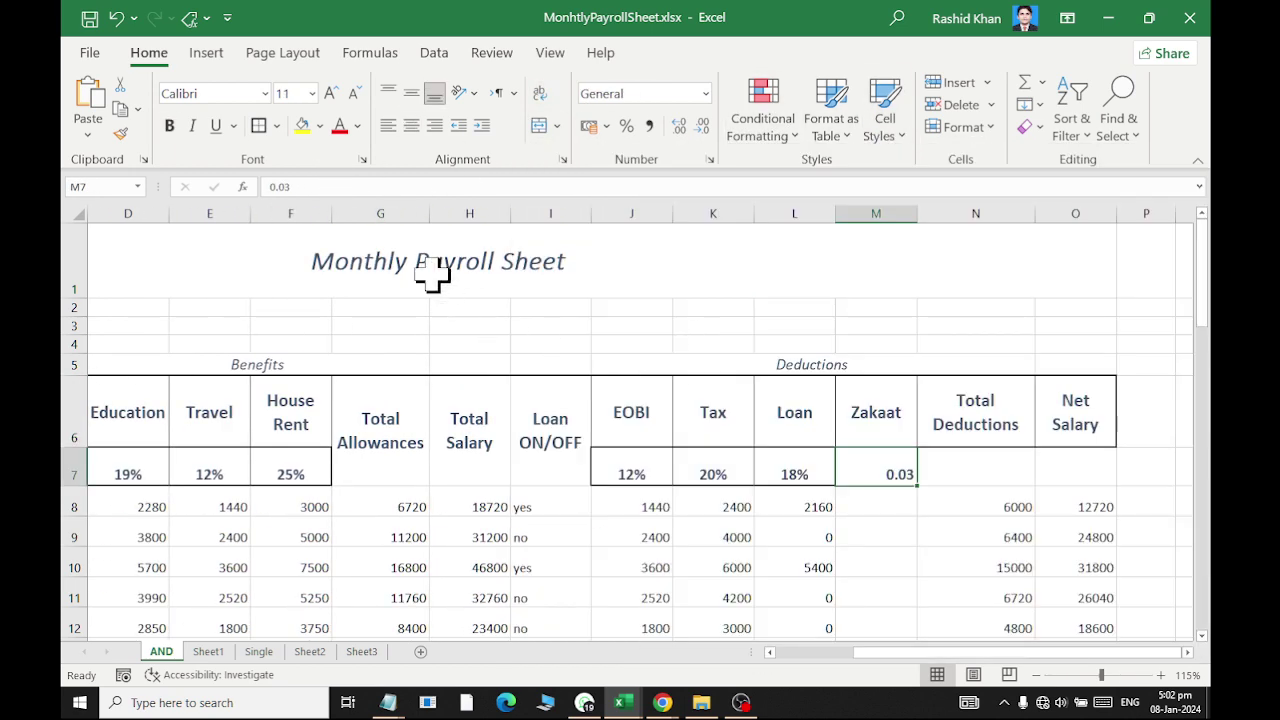
pyautogui.click(627, 127)
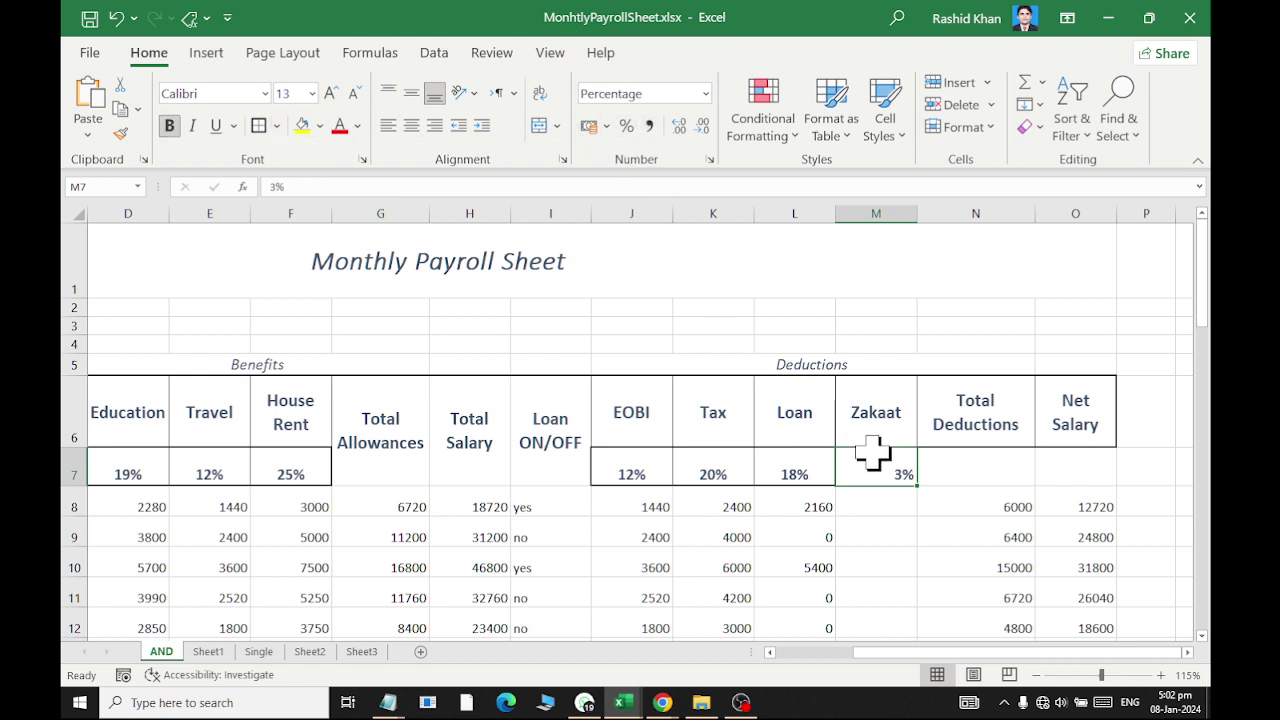
# Give all four deduction rates J7:M7 all borders and a thick outline.
pyautogui.moveTo(877, 470); pyautogui.dragTo(606, 466)
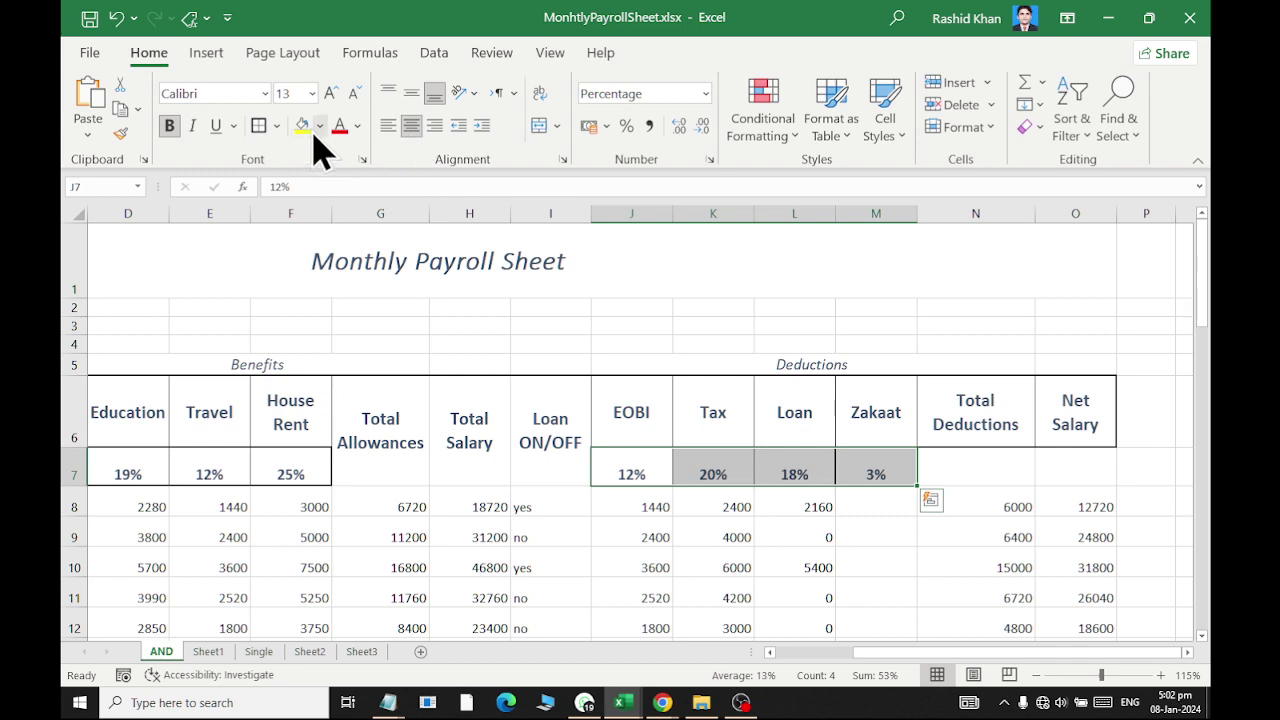
pyautogui.click(277, 126)
pyautogui.click(310, 318)
pyautogui.click(277, 126)
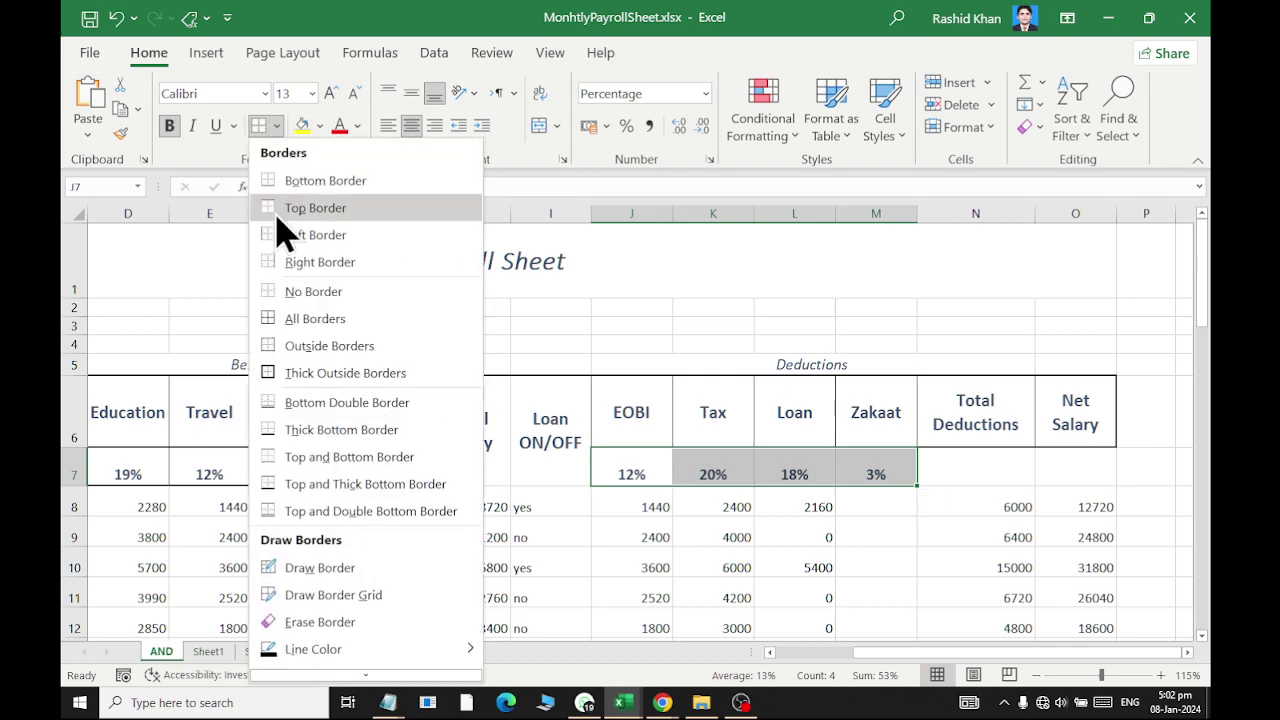
pyautogui.click(287, 384)
# Merge and centre the Net Salary (O6:O7) and Total Deductions (N6:N7) headings down both rows.
pyautogui.click(1053, 460)
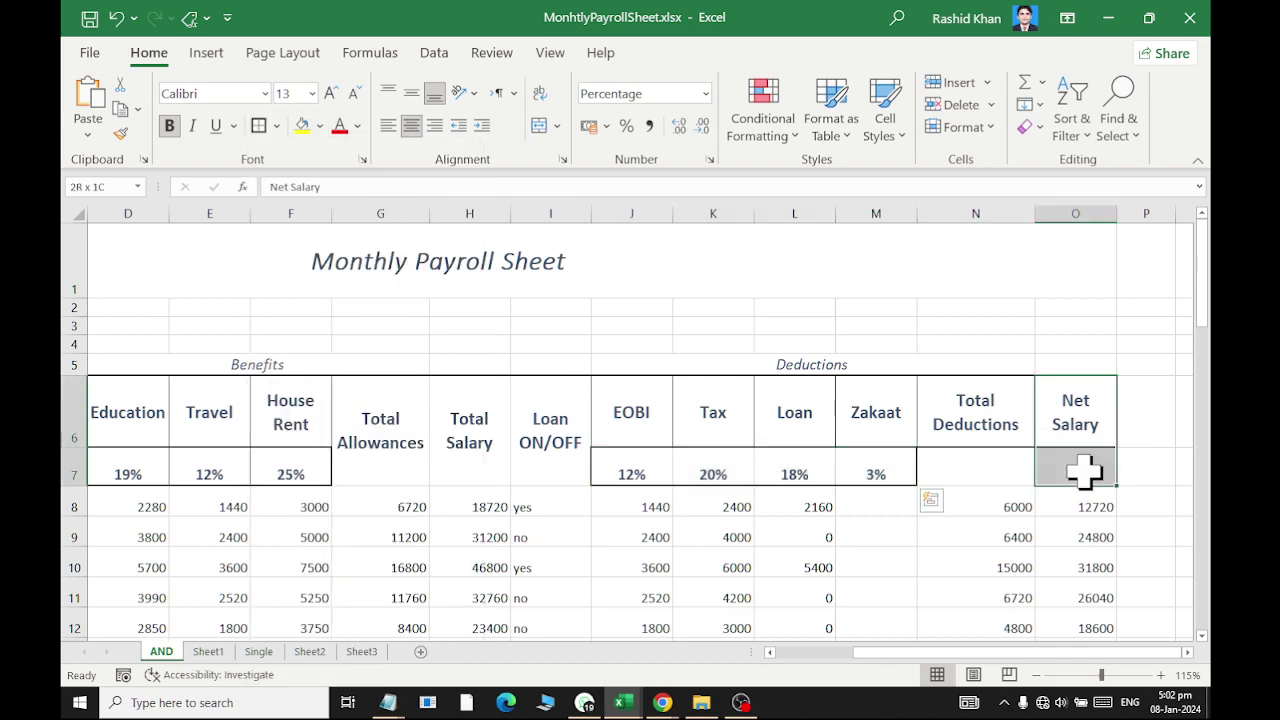
pyautogui.click(548, 128)
pyautogui.moveTo(986, 420); pyautogui.dragTo(992, 465)
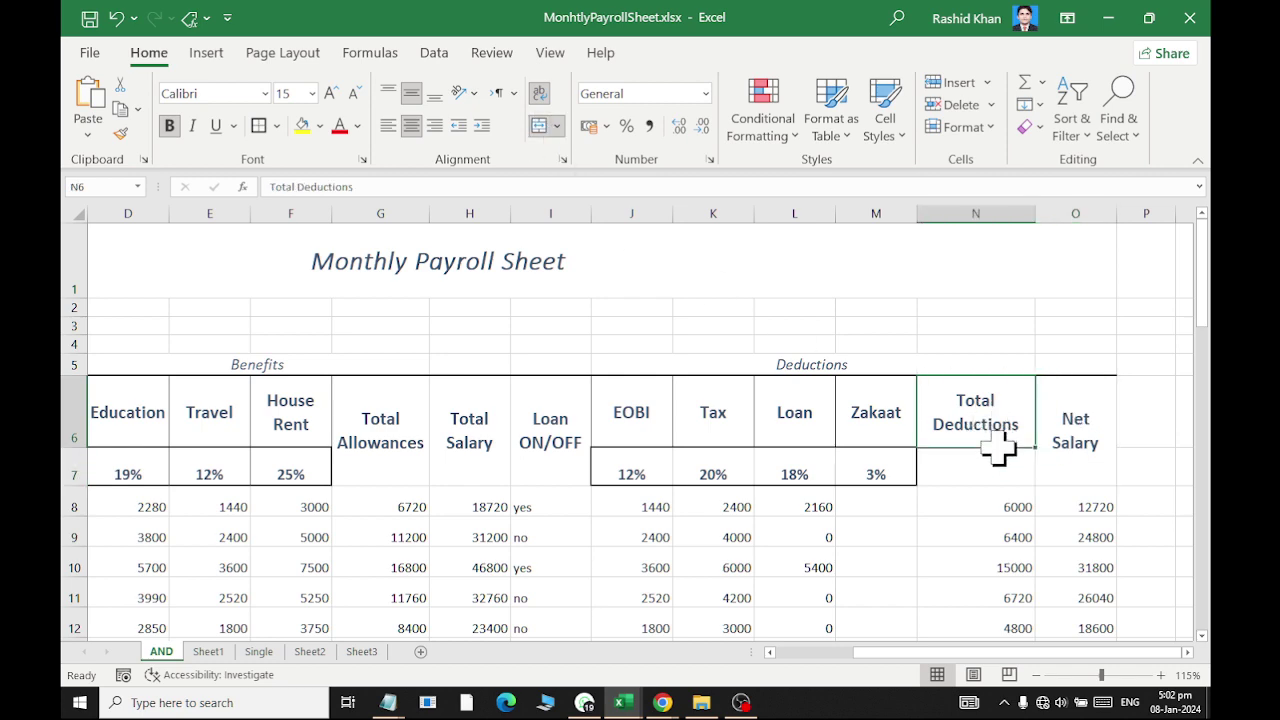
pyautogui.click(540, 126)
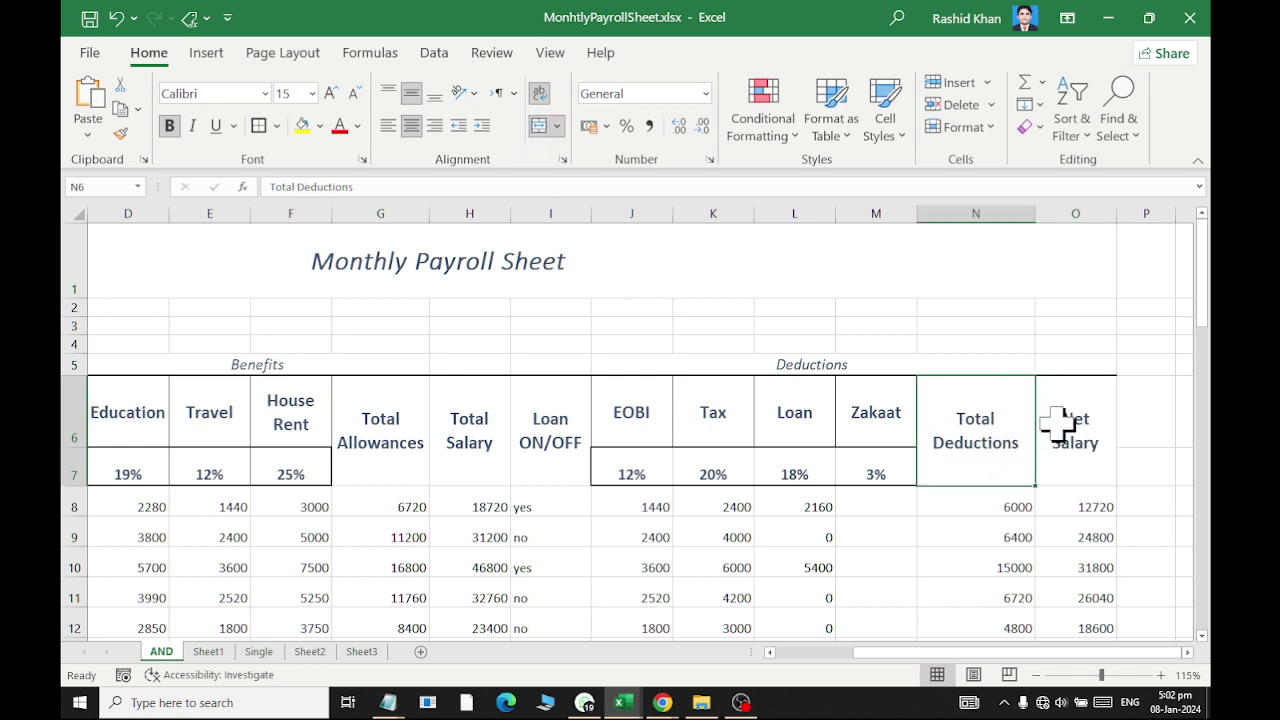
# Apply All Borders and Thick Outside Borders to the header block A6:O7.
pyautogui.moveTo(1057, 425); pyautogui.dragTo(90, 440)
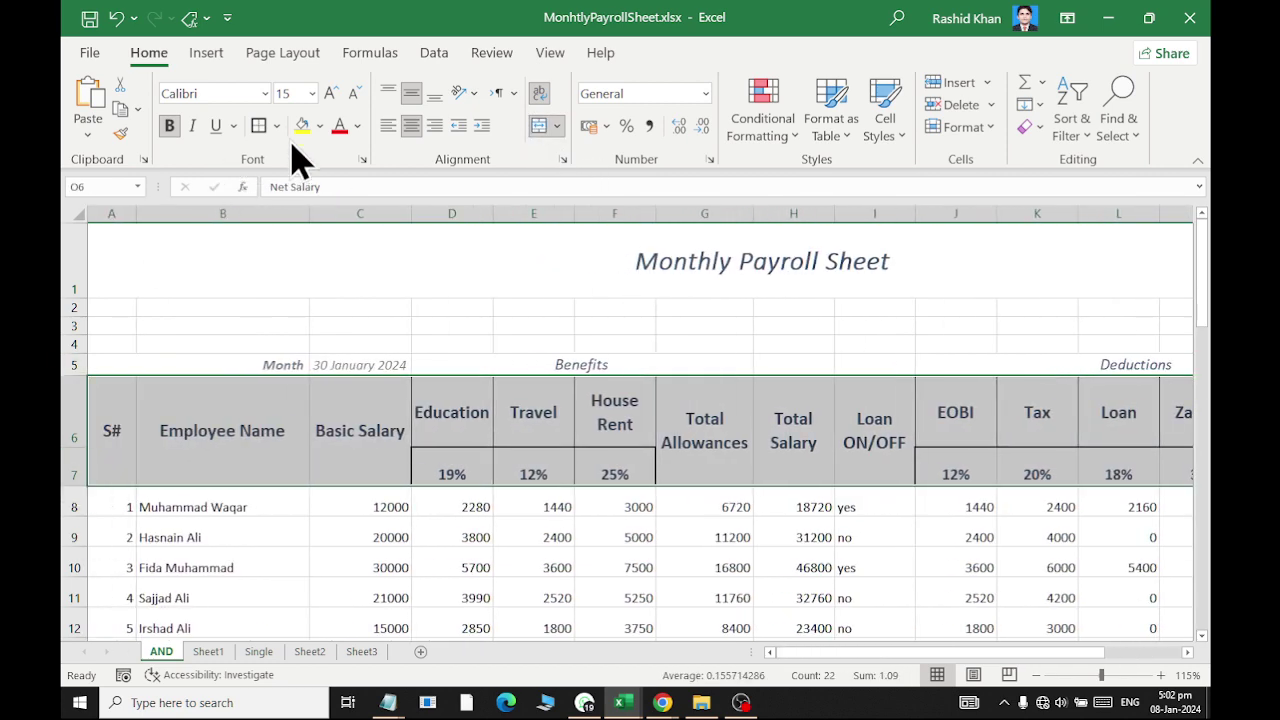
pyautogui.click(276, 126)
pyautogui.click(310, 315)
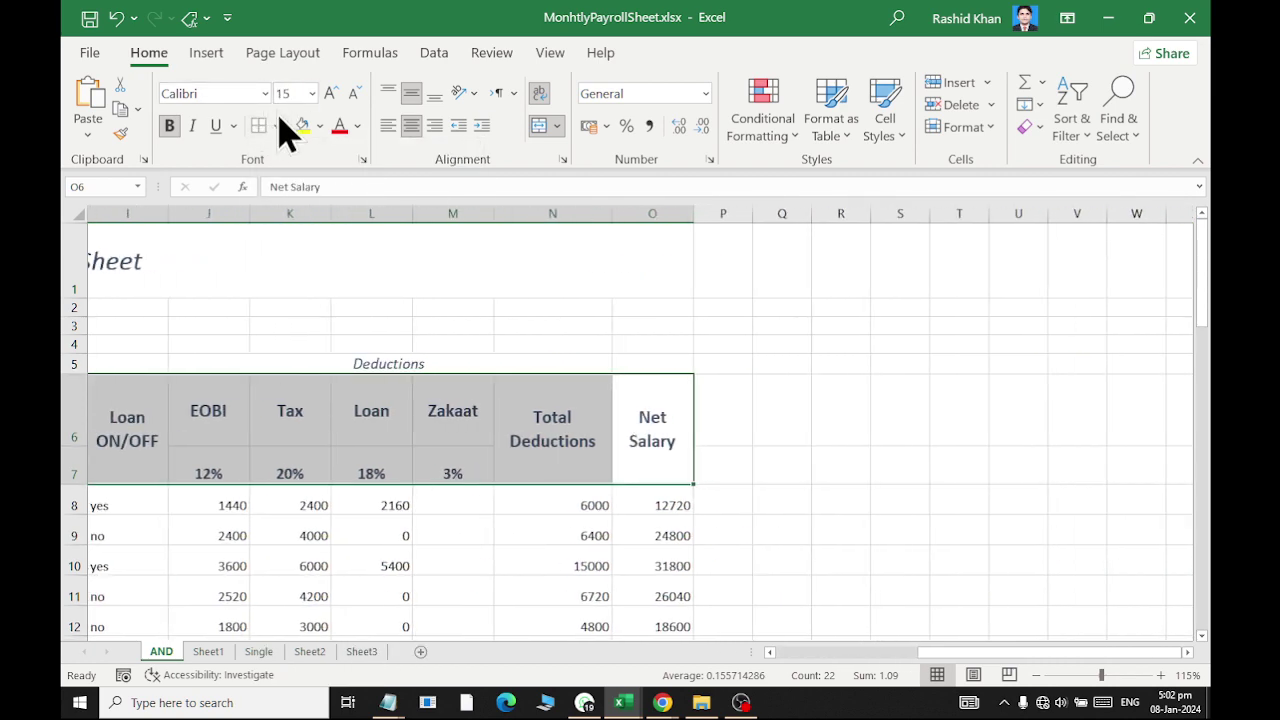
pyautogui.click(280, 126)
pyautogui.click(323, 386)
# Reselect the full header from S# across and reapply all borders with a thick outline.
pyautogui.moveTo(551, 562); pyautogui.dragTo(63, 586)
pyautogui.click(430, 475)
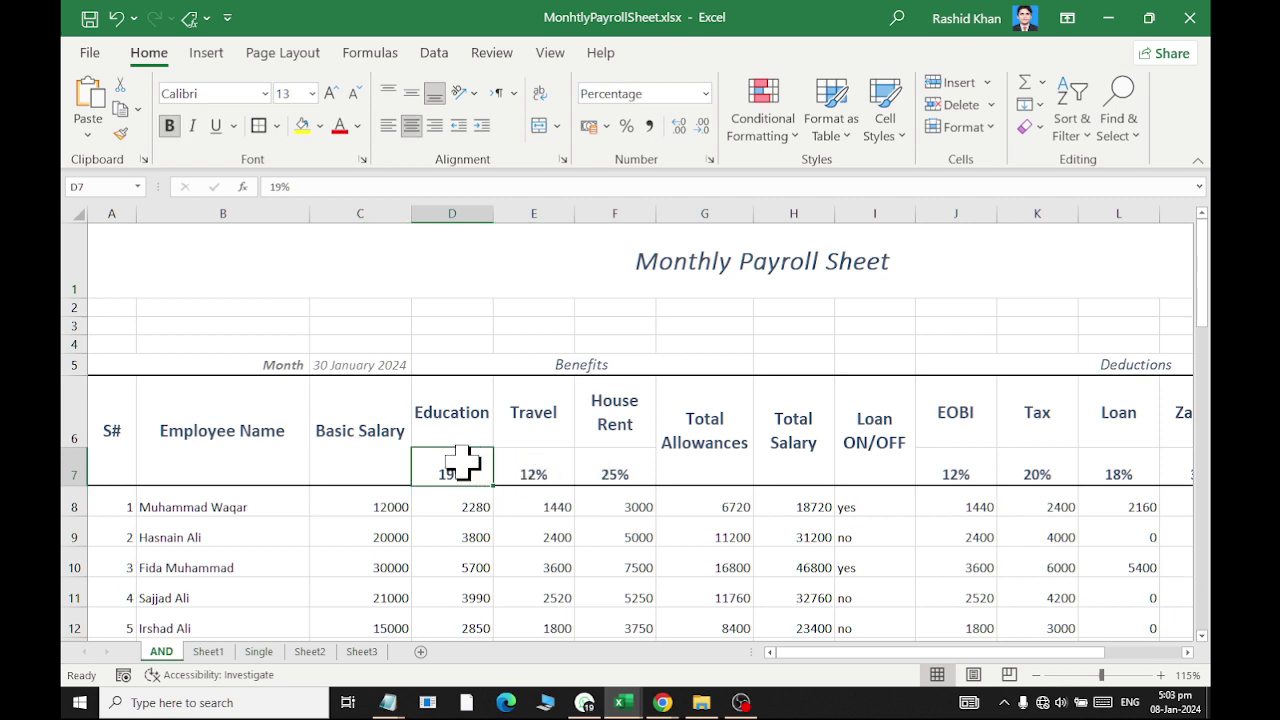
pyautogui.click(558, 460)
pyautogui.click(114, 430)
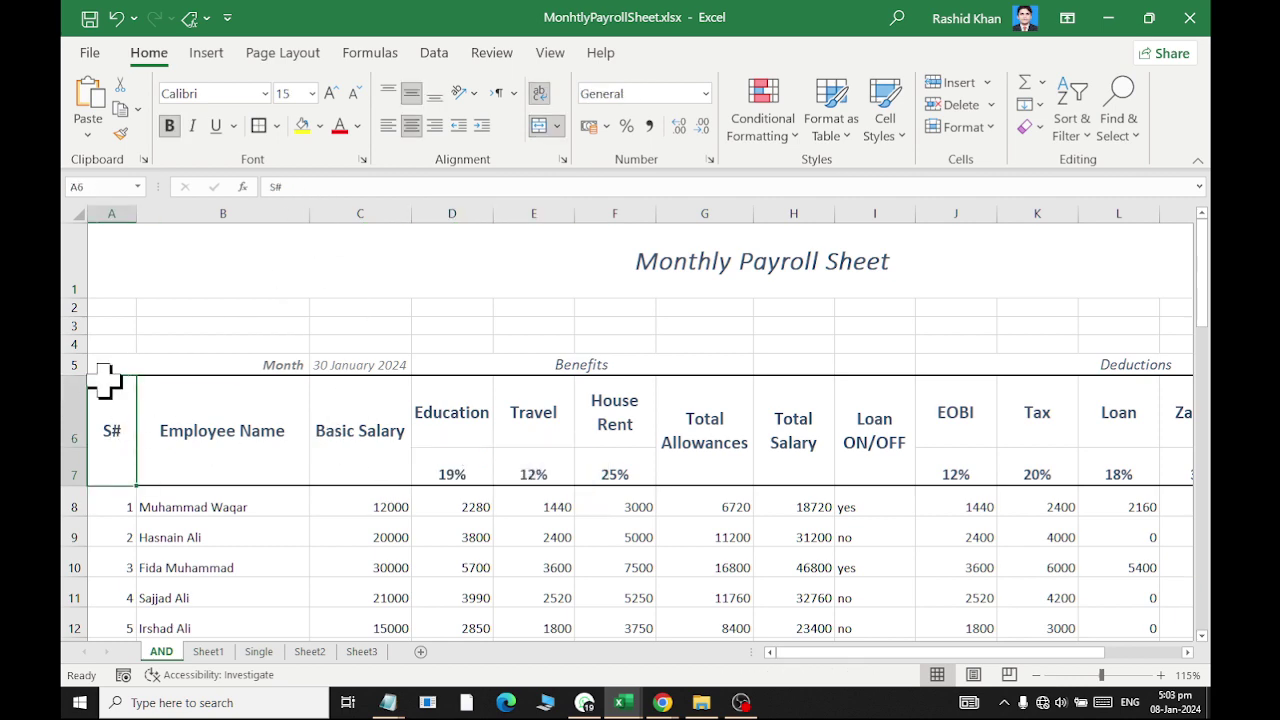
pyautogui.moveTo(110, 433)
pyautogui.mouseDown()
pyautogui.moveTo(1137, 421)
pyautogui.moveTo(1095, 425)
pyautogui.mouseUp()
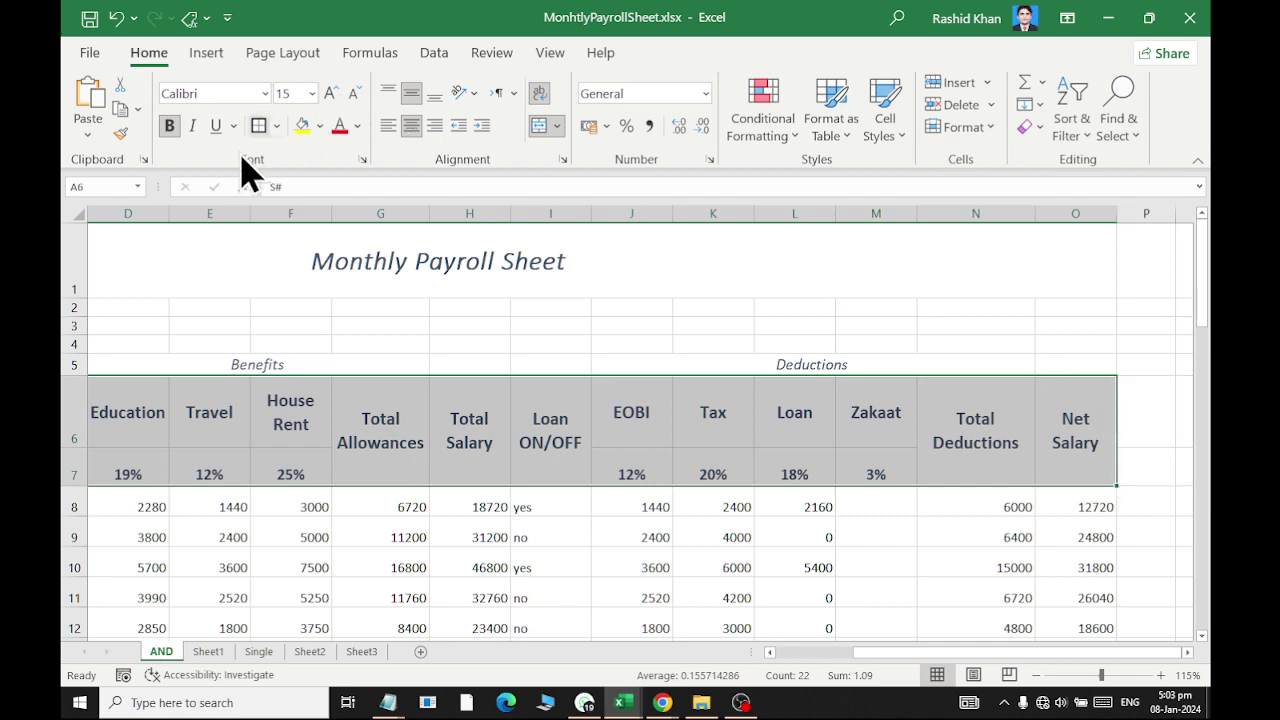
pyautogui.click(277, 126)
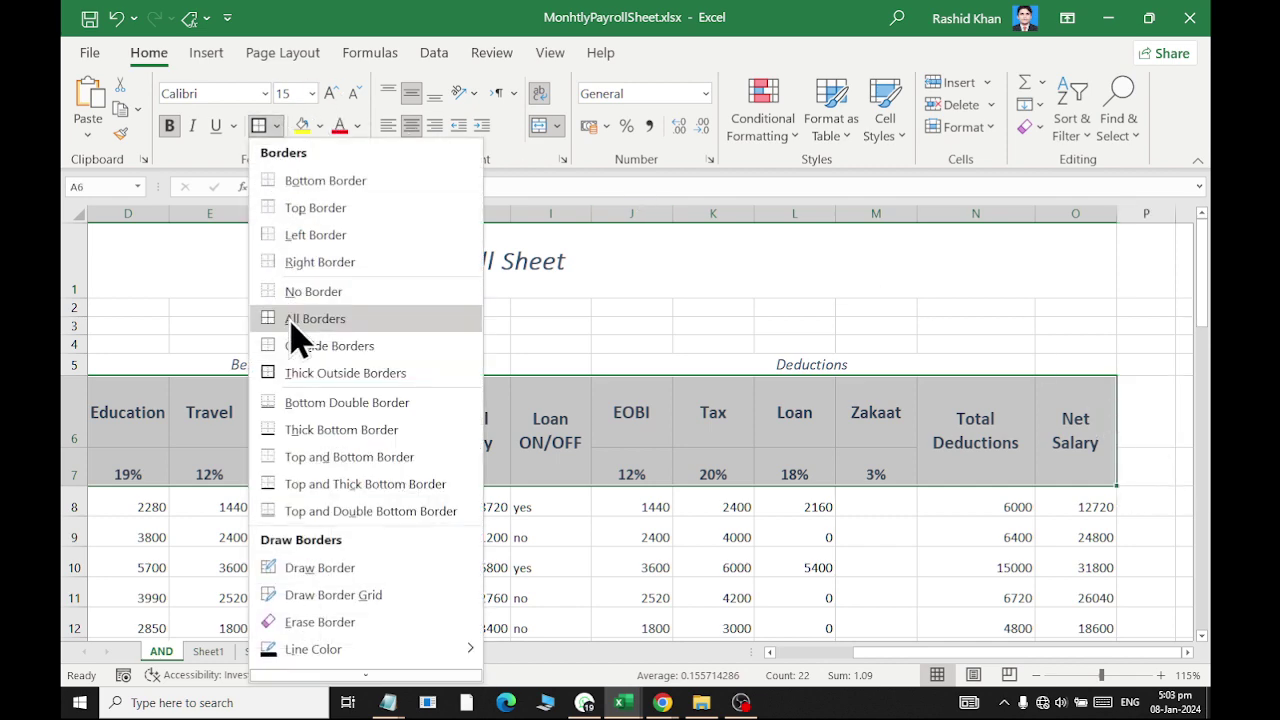
pyautogui.click(288, 312)
pyautogui.click(277, 126)
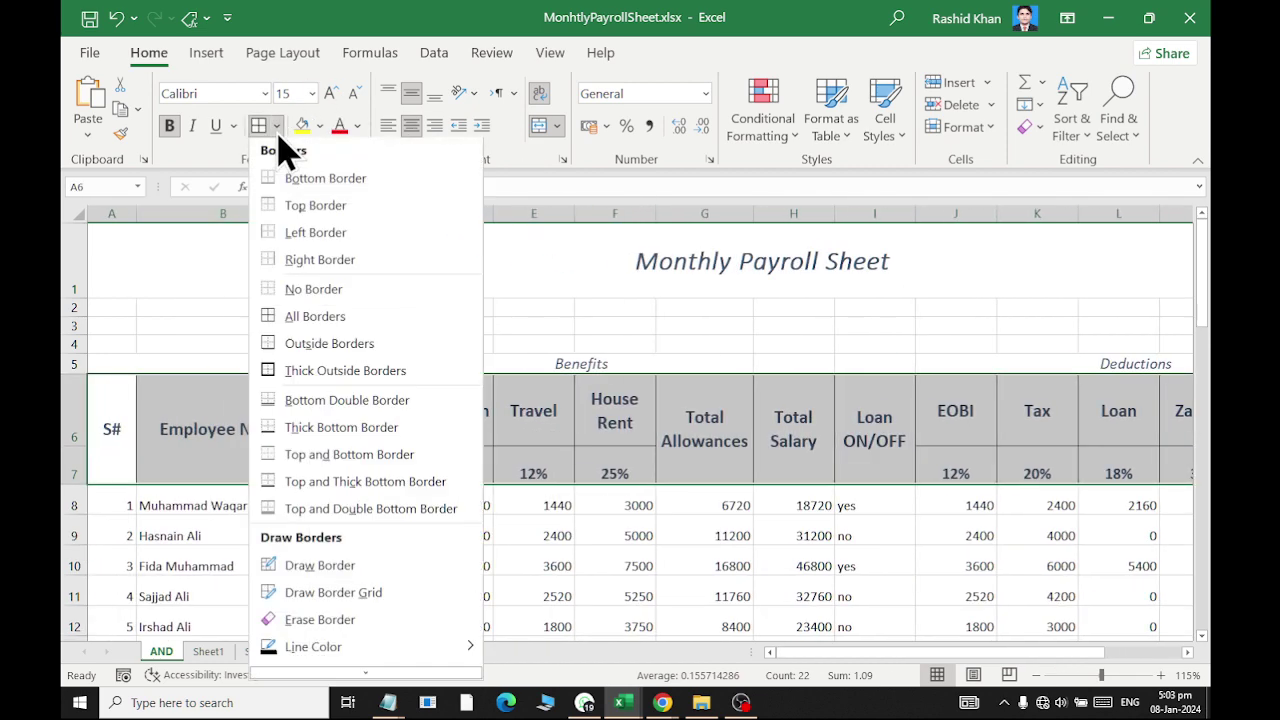
pyautogui.click(300, 375)
# Check the Basic Salary heading and the 19%–25% benefit percentage cells.
pyautogui.moveTo(330, 430); pyautogui.dragTo(355, 478)
pyautogui.click(355, 478)
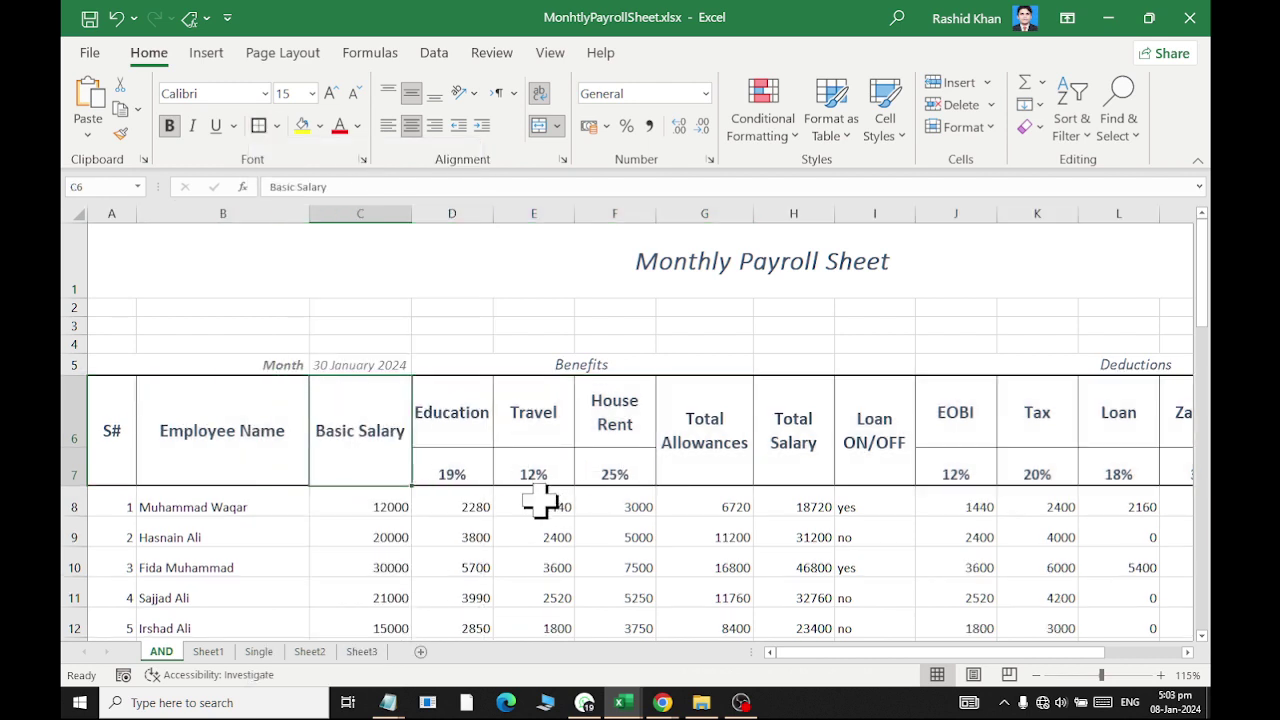
pyautogui.moveTo(452, 470); pyautogui.dragTo(612, 474)
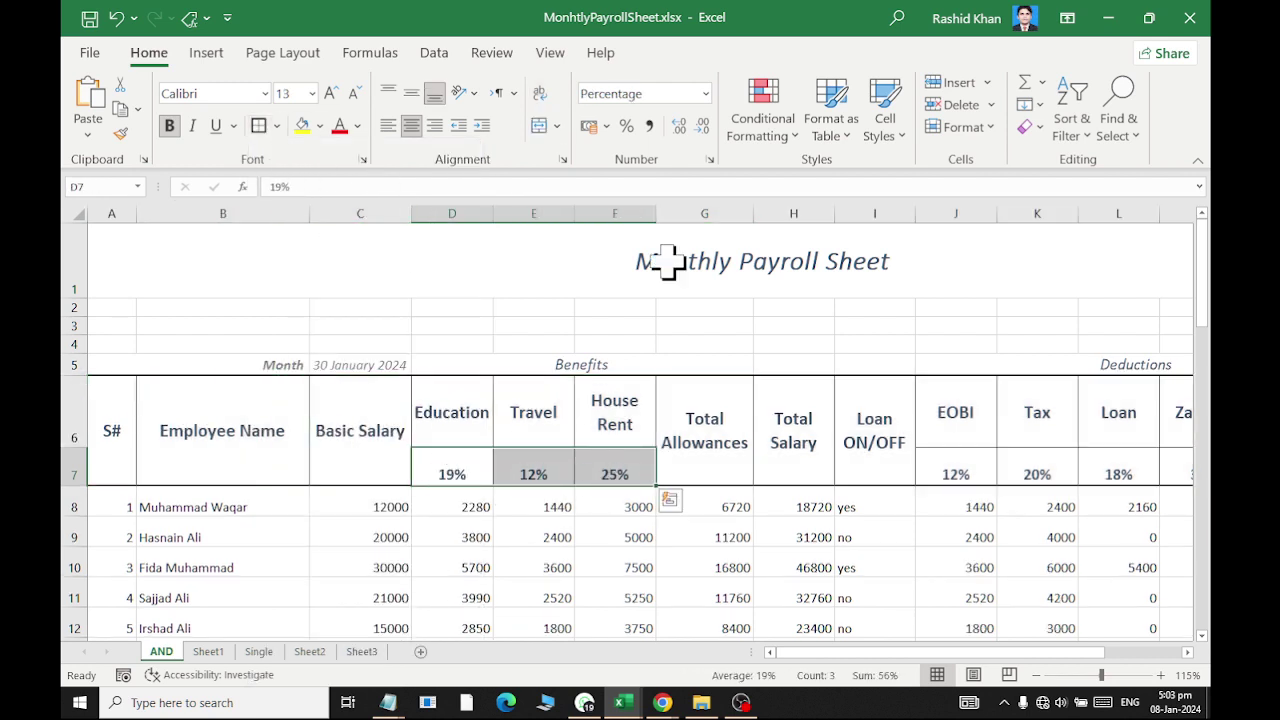
pyautogui.moveTo(956, 470); pyautogui.dragTo(980, 474)
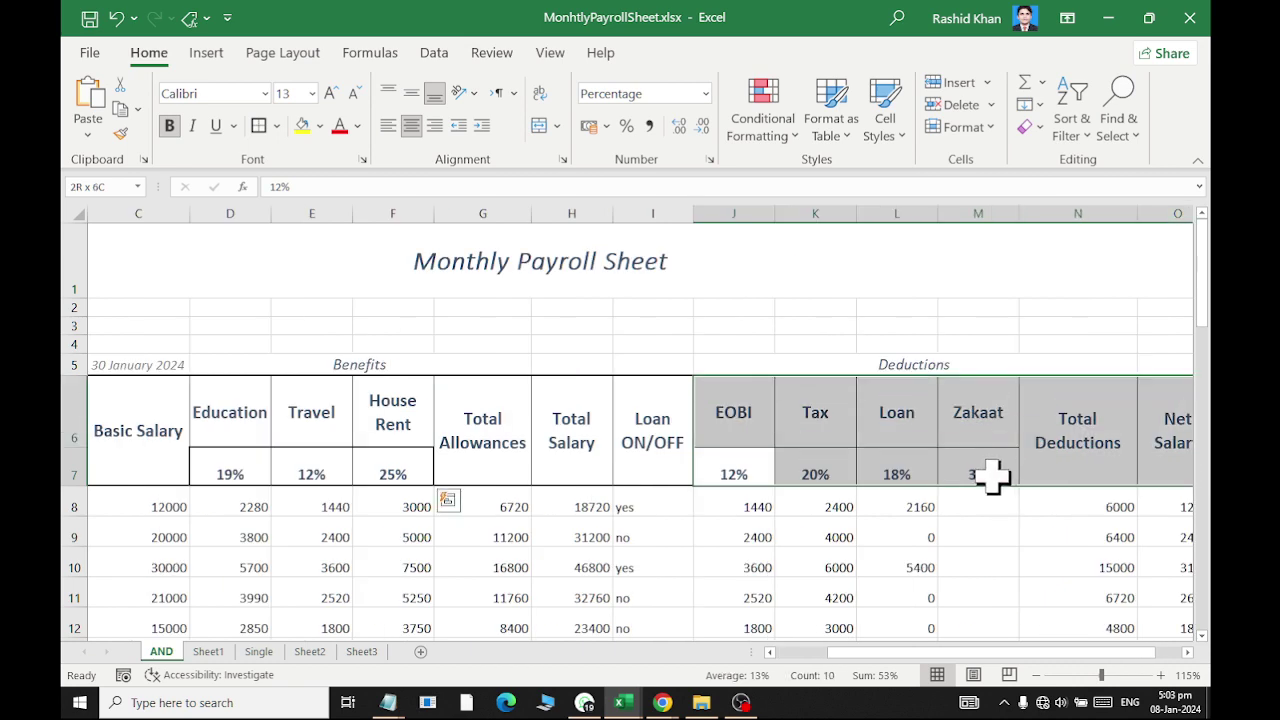
# Select the employee rows A8:O17 and increase their font size to 14.
pyautogui.click(447, 507)
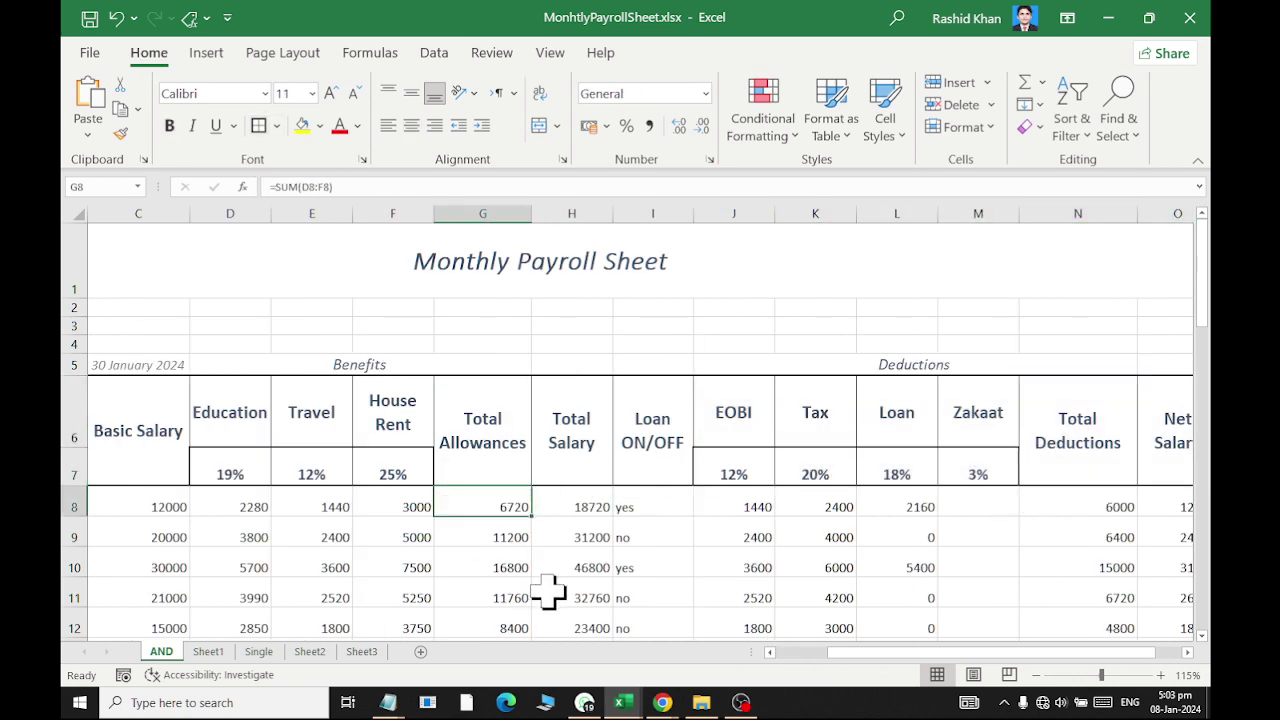
pyautogui.scroll(-3, 548, 590)
pyautogui.click(155, 275)
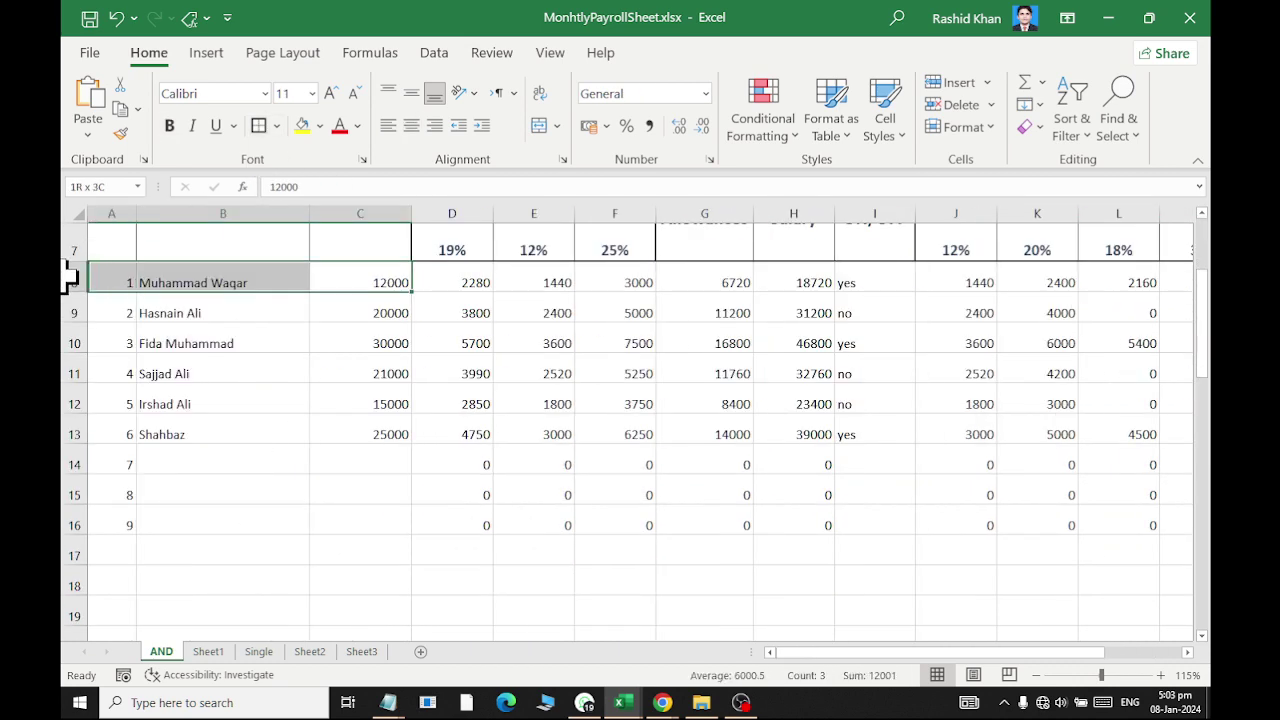
pyautogui.moveTo(106, 280); pyautogui.dragTo(1113, 538)
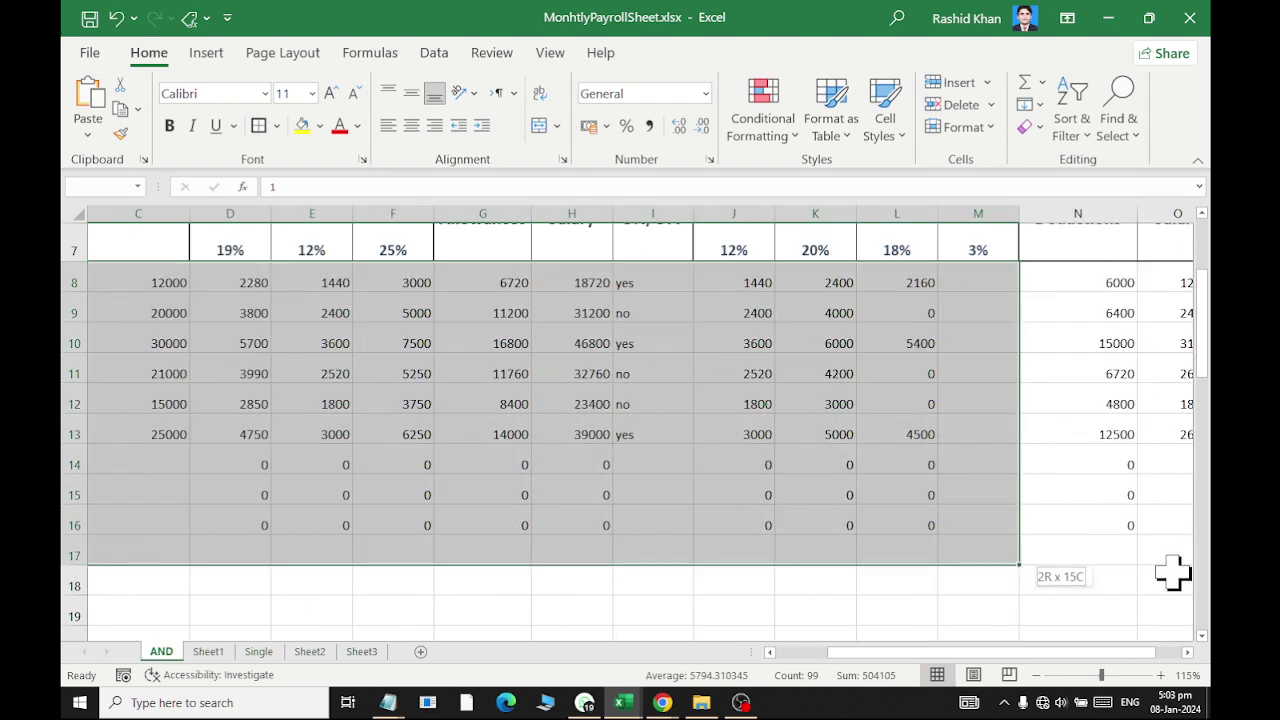
pyautogui.moveTo(1113, 538); pyautogui.dragTo(1112, 545)
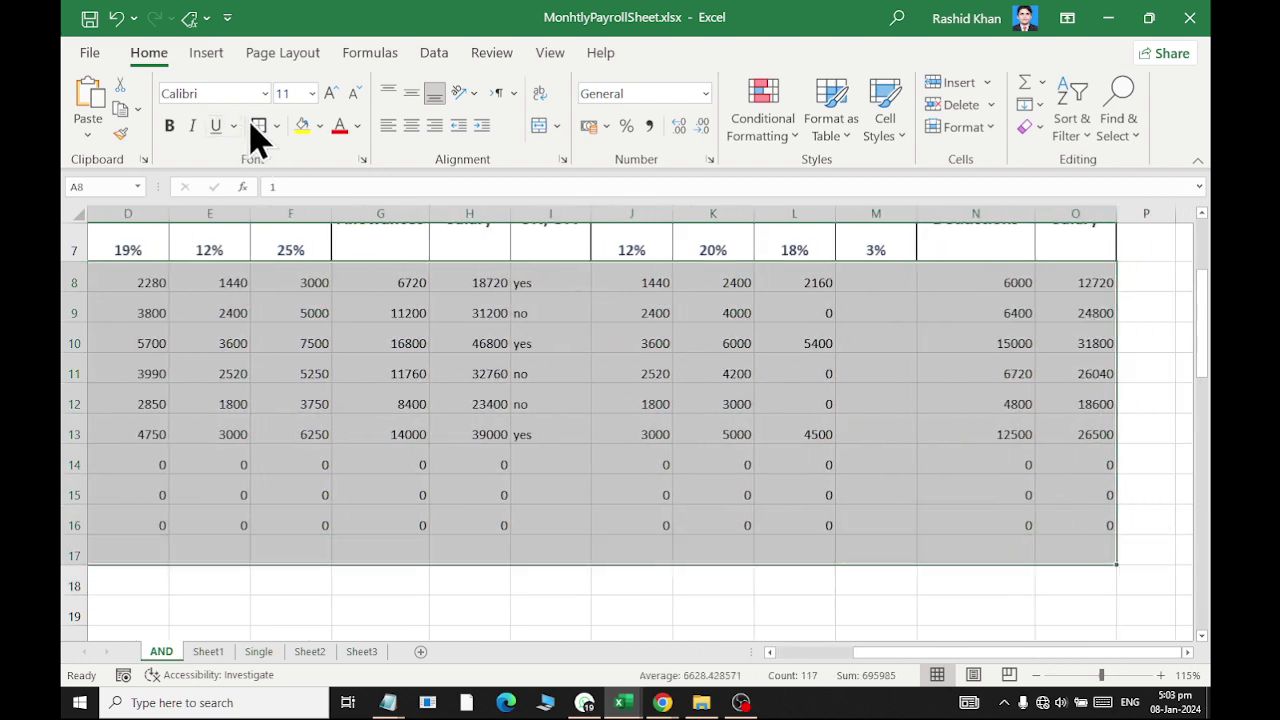
pyautogui.click(333, 93)
pyautogui.click(333, 93)
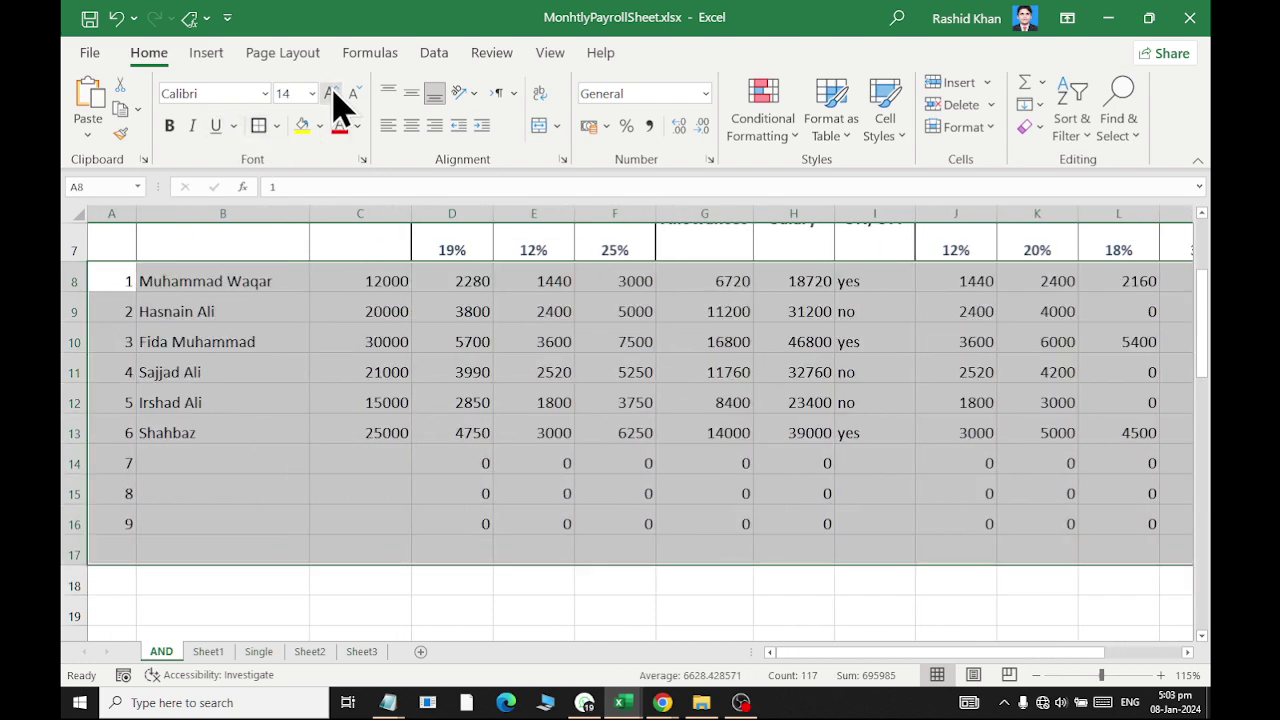
# Border every data cell with a thick outline, centre the values, and left-align names in B8:B17.
pyautogui.click(276, 125)
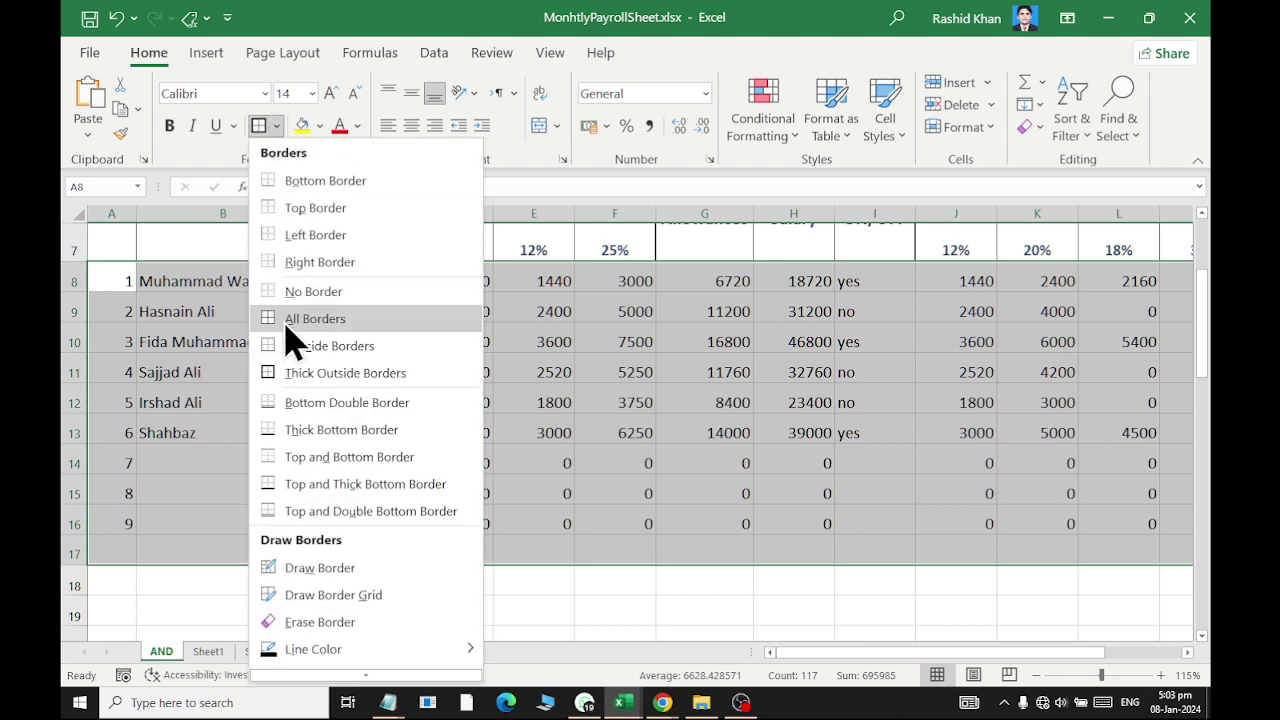
pyautogui.click(300, 318)
pyautogui.click(276, 125)
pyautogui.click(292, 374)
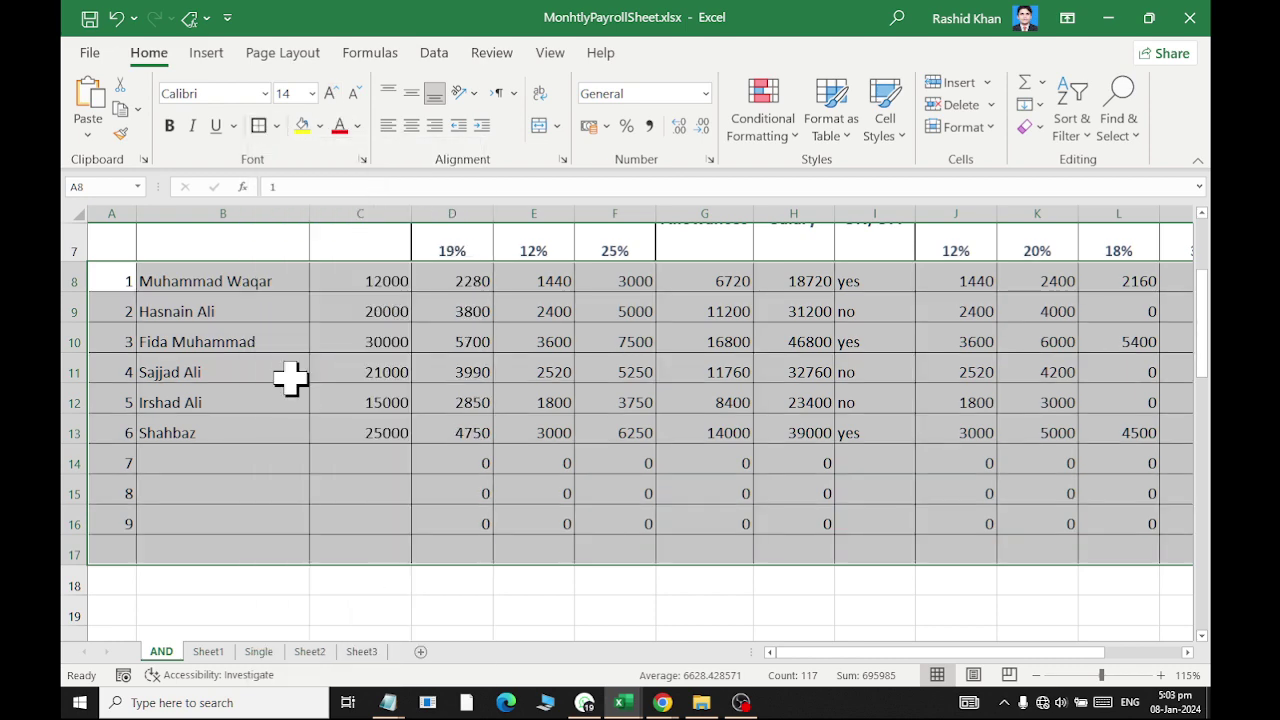
pyautogui.click(411, 125)
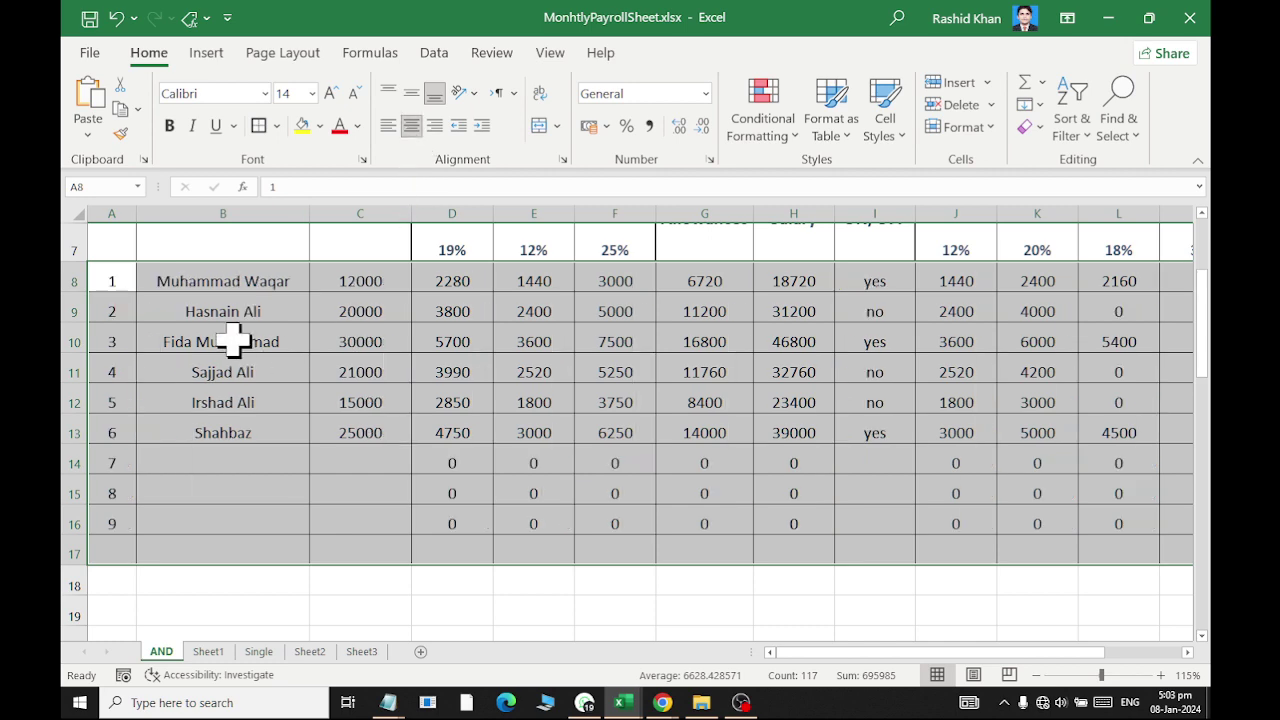
pyautogui.moveTo(209, 285); pyautogui.dragTo(212, 546)
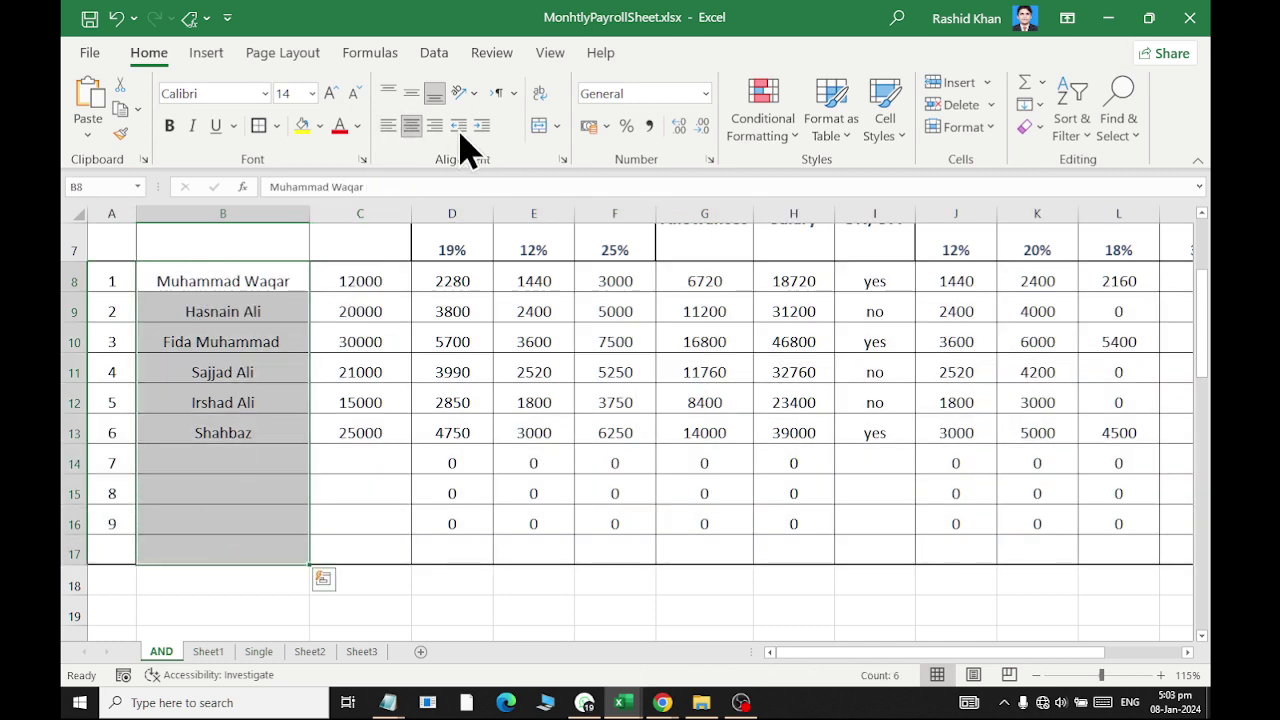
pyautogui.click(388, 125)
pyautogui.moveTo(345, 281); pyautogui.dragTo(1198, 560)
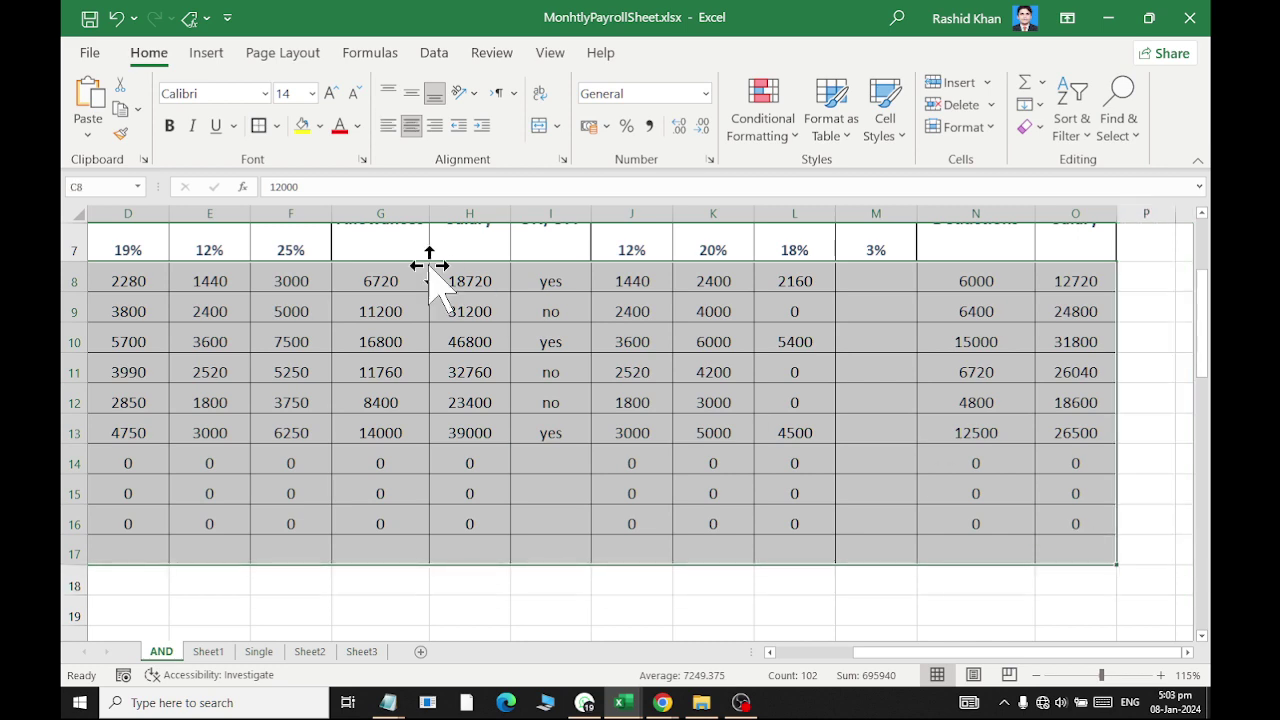
# Apply Comma Style to the payroll figures (e.g. 12,000.00) and widen column H for Total Salary.
pyautogui.click(650, 127)
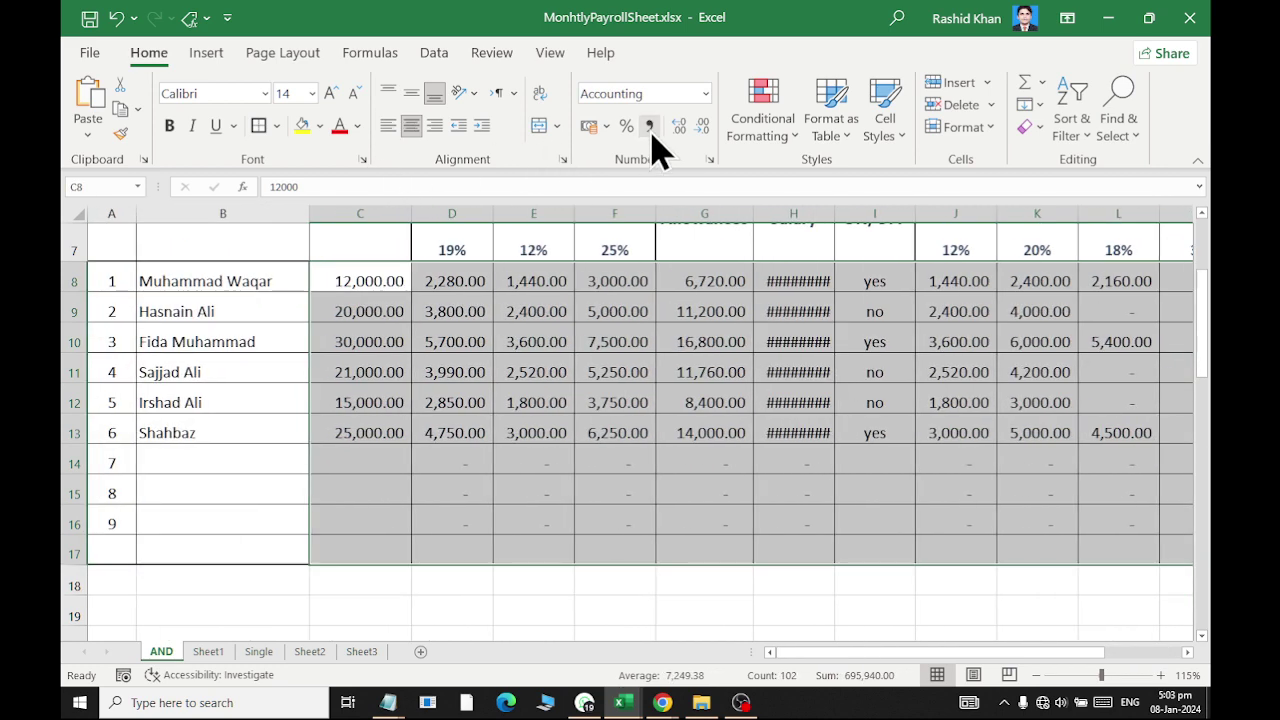
pyautogui.click(790, 311)
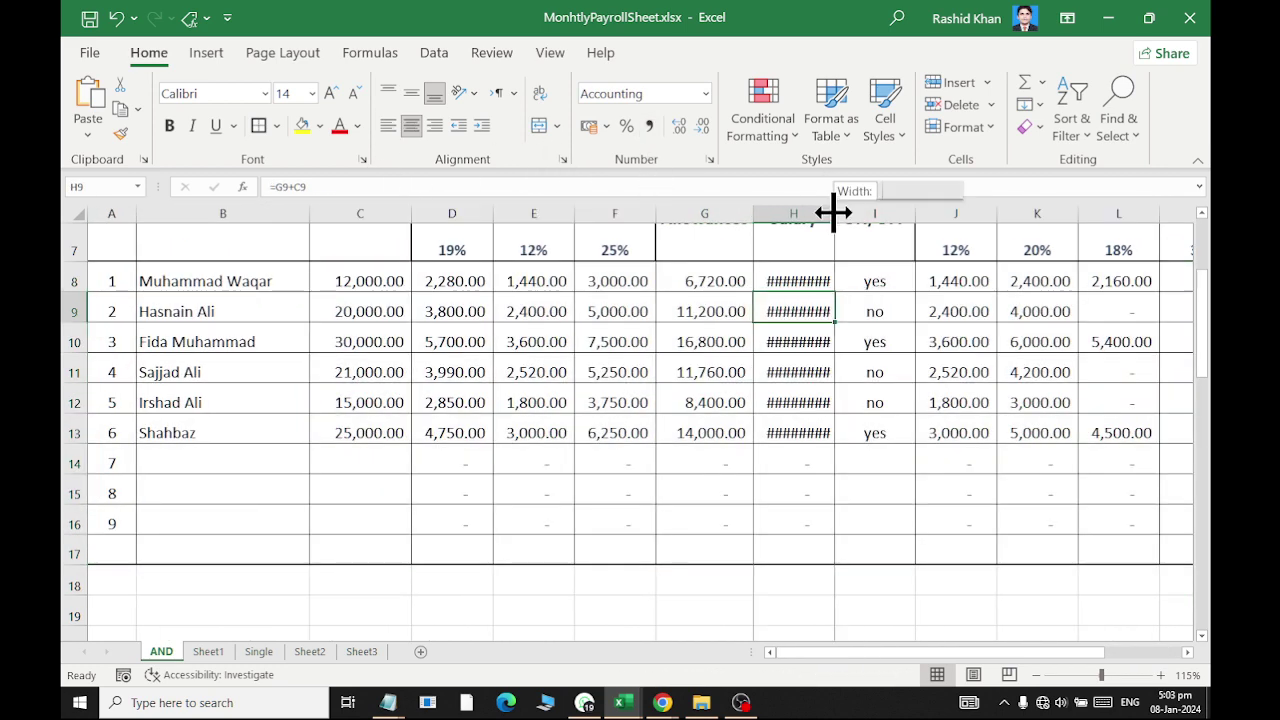
pyautogui.moveTo(834, 214); pyautogui.dragTo(846, 214)
pyautogui.scroll(2, 305, 444)
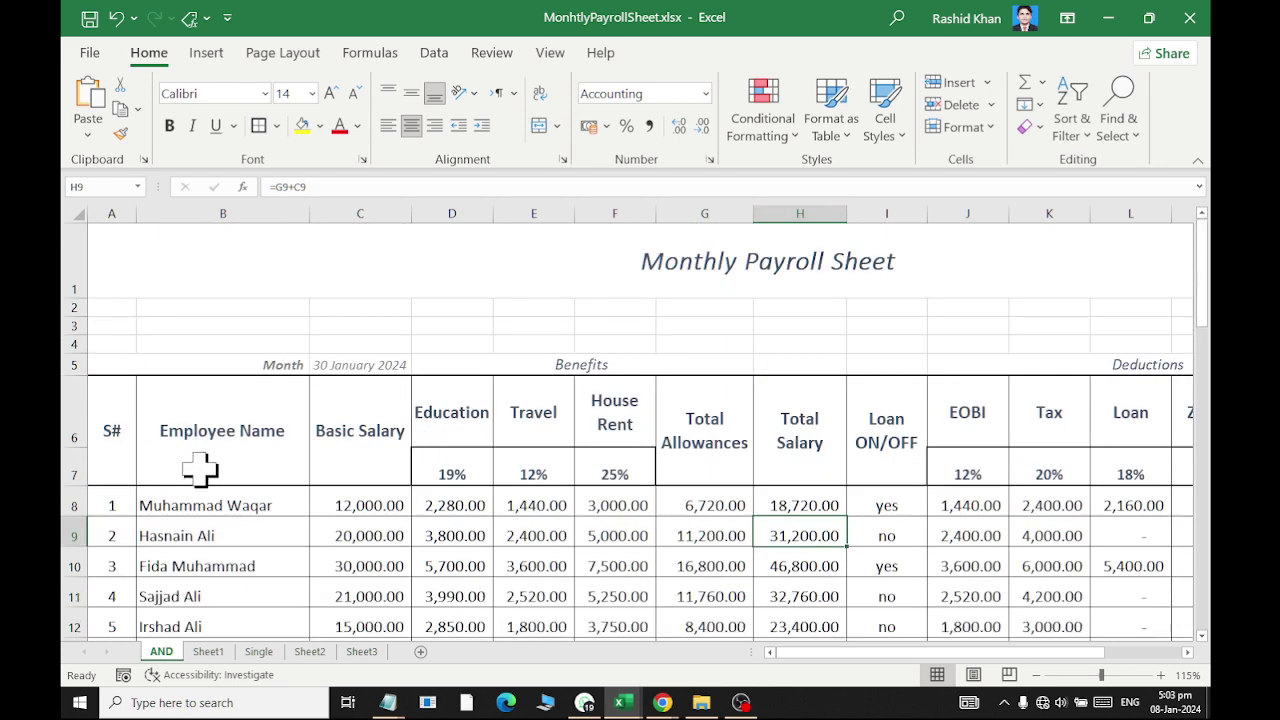
pyautogui.scroll(-1, 368, 352)
pyautogui.scroll(-1, 366, 345)
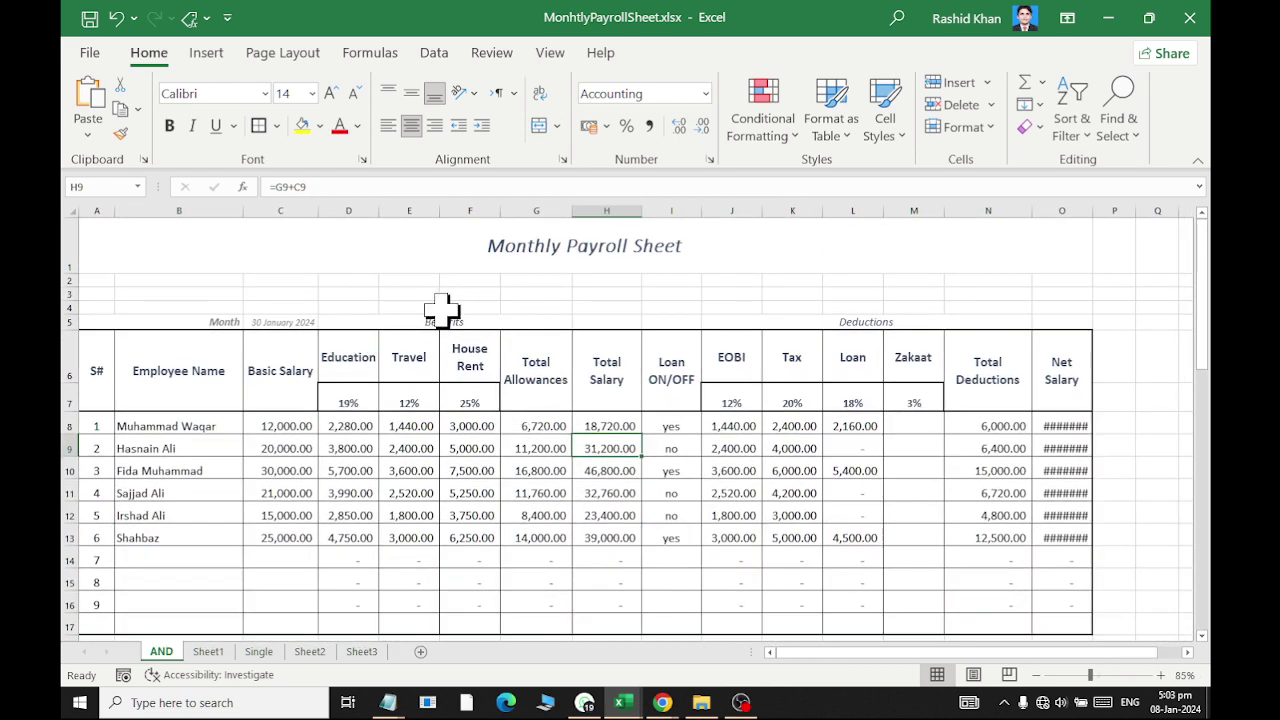
# In page break view, set A4 paper, landscape orientation and Wide margins.
pyautogui.click(283, 52)
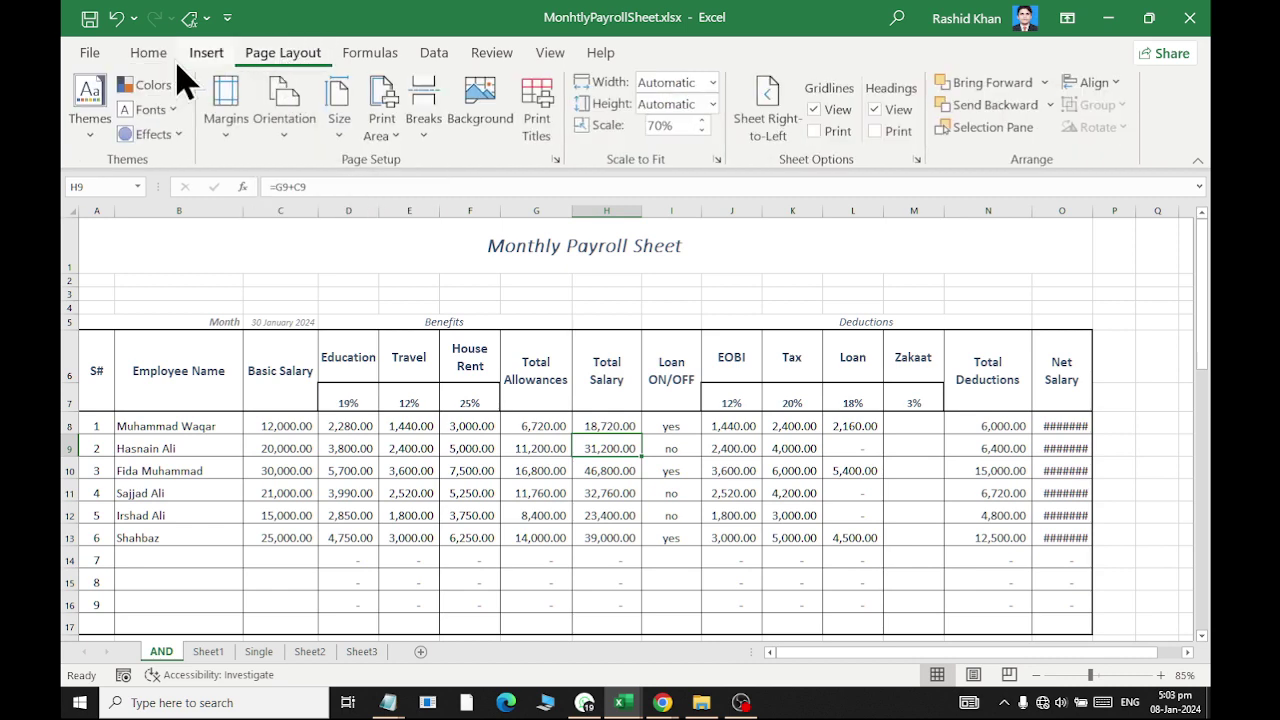
pyautogui.click(973, 674)
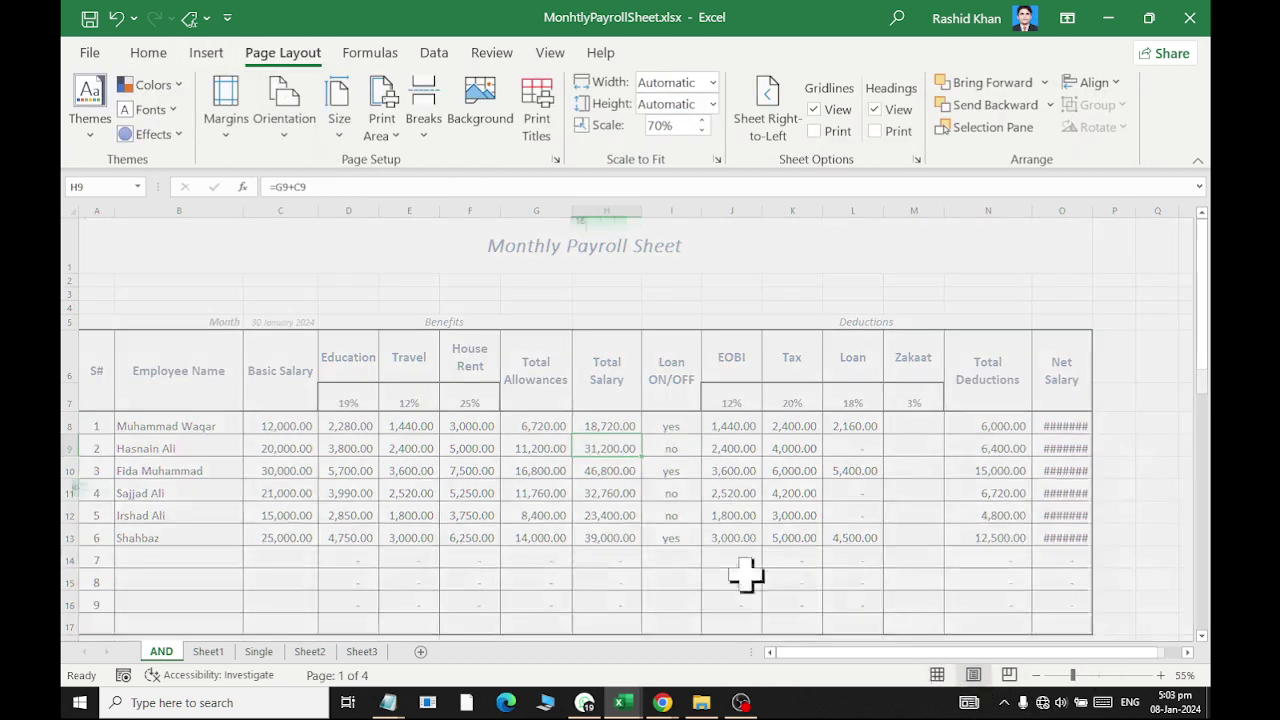
pyautogui.click(340, 105)
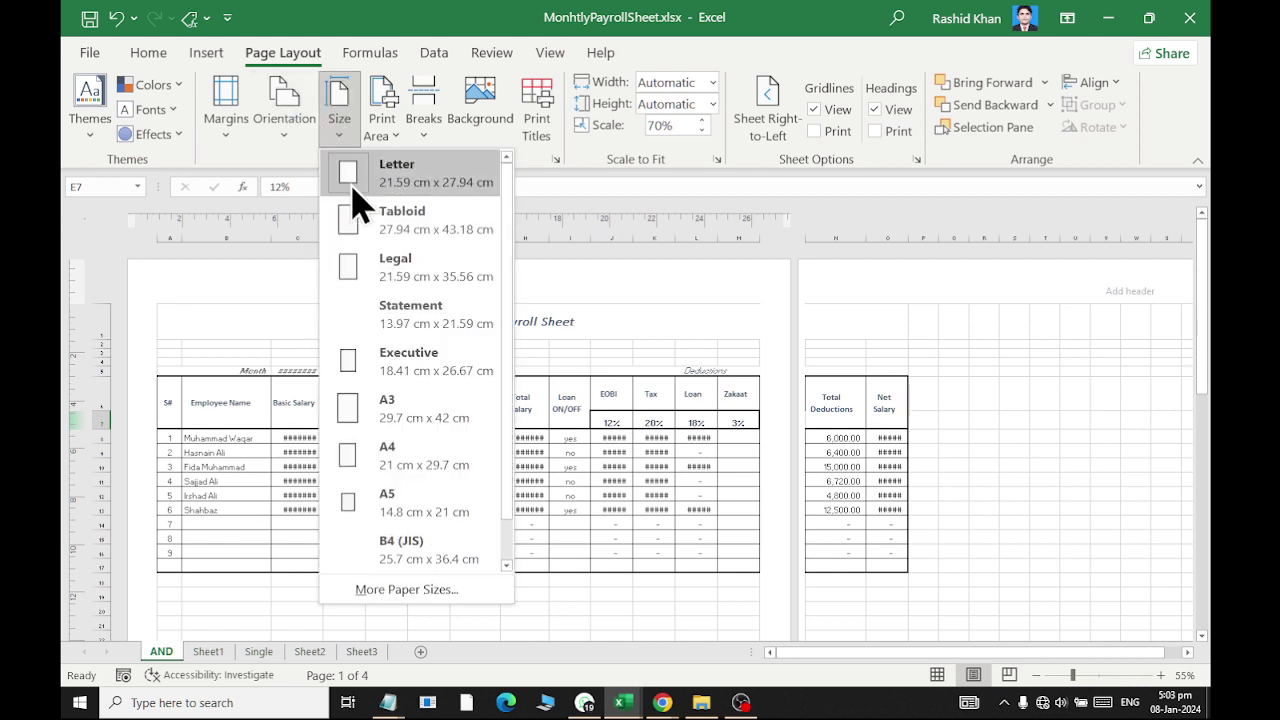
pyautogui.click(415, 200)
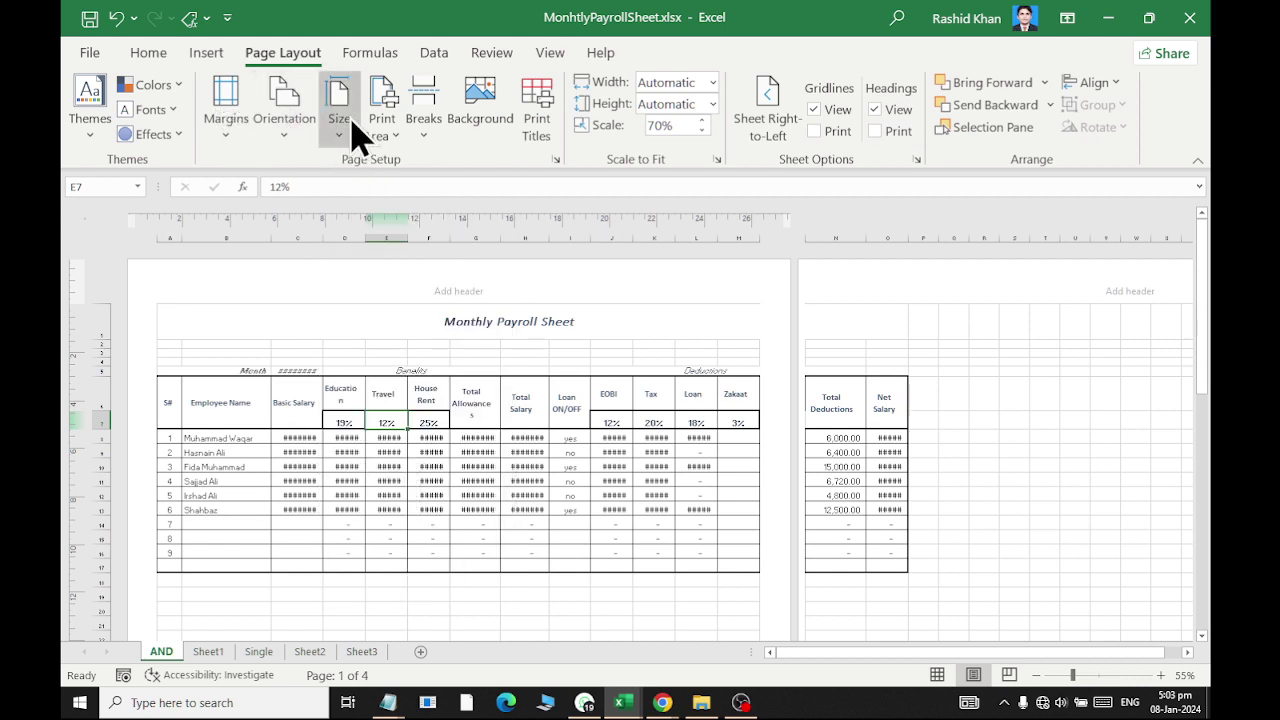
pyautogui.click(345, 125)
pyautogui.click(420, 478)
pyautogui.click(284, 105)
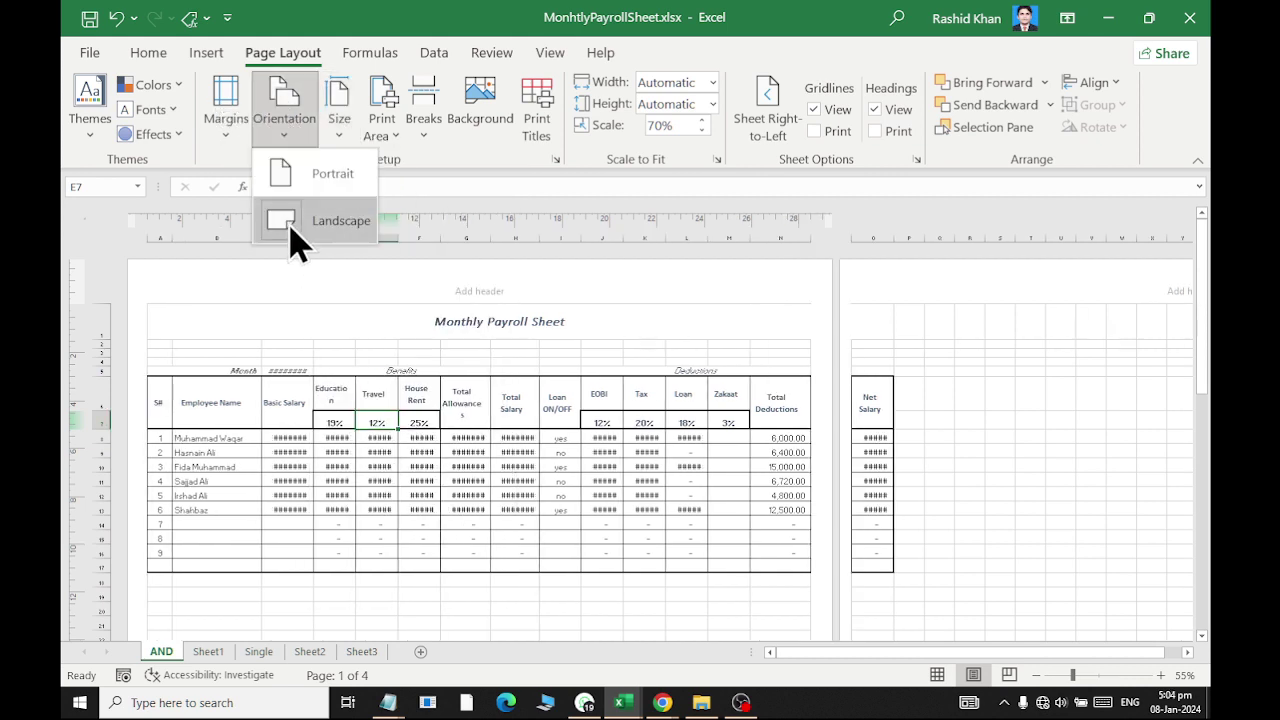
pyautogui.click(292, 222)
pyautogui.click(225, 105)
pyautogui.click(274, 366)
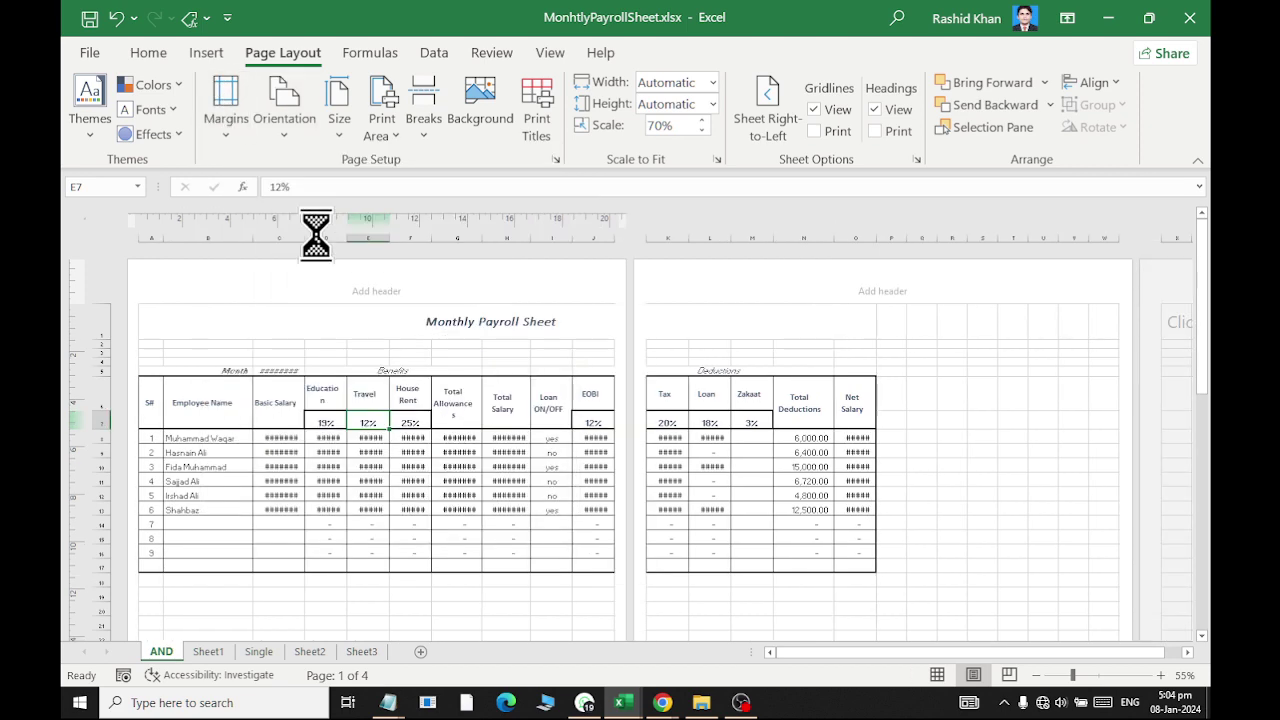
# Confirm landscape and set custom margins centring the sheet horizontally and vertically on the page.
pyautogui.click(322, 467)
pyautogui.click(803, 530)
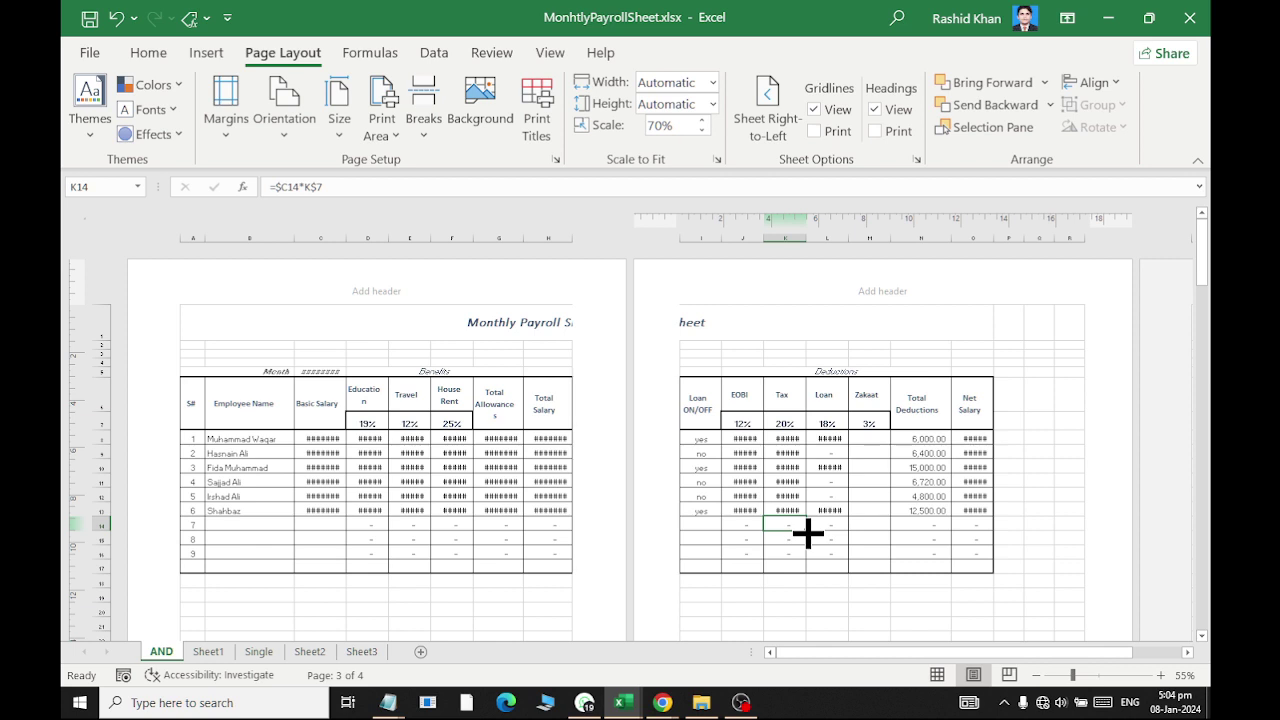
pyautogui.click(338, 125)
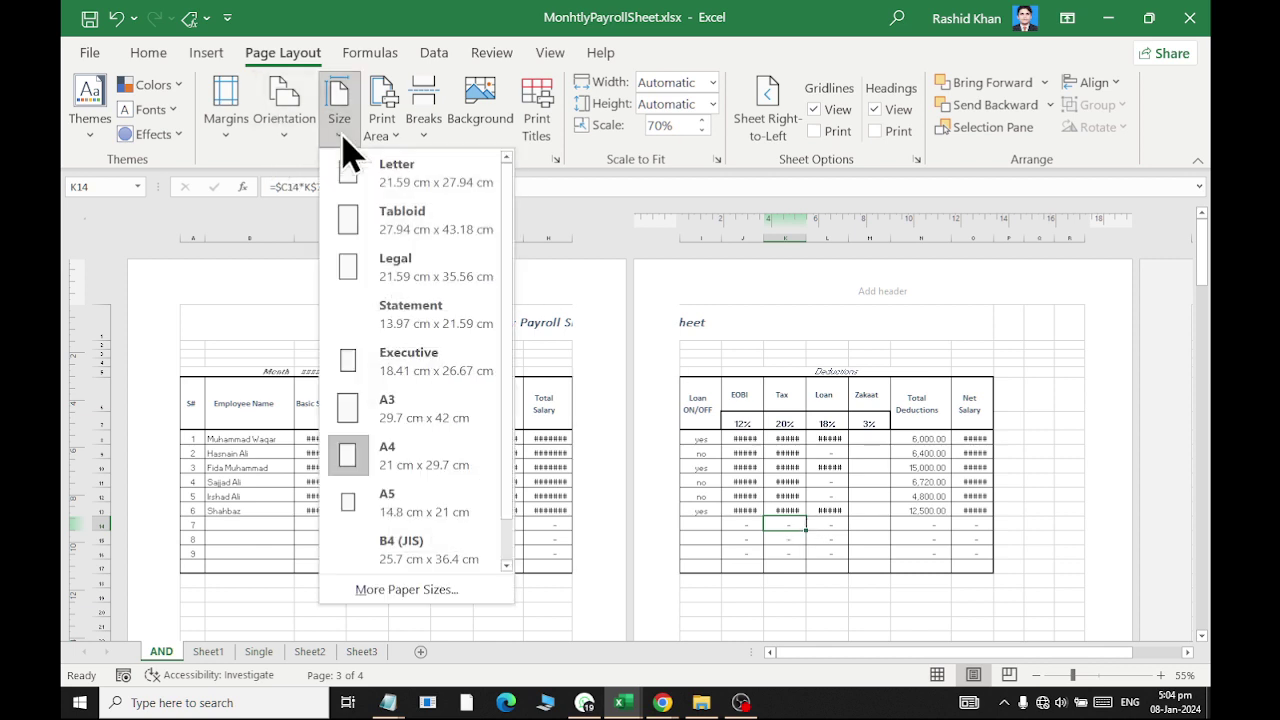
pyautogui.click(292, 128)
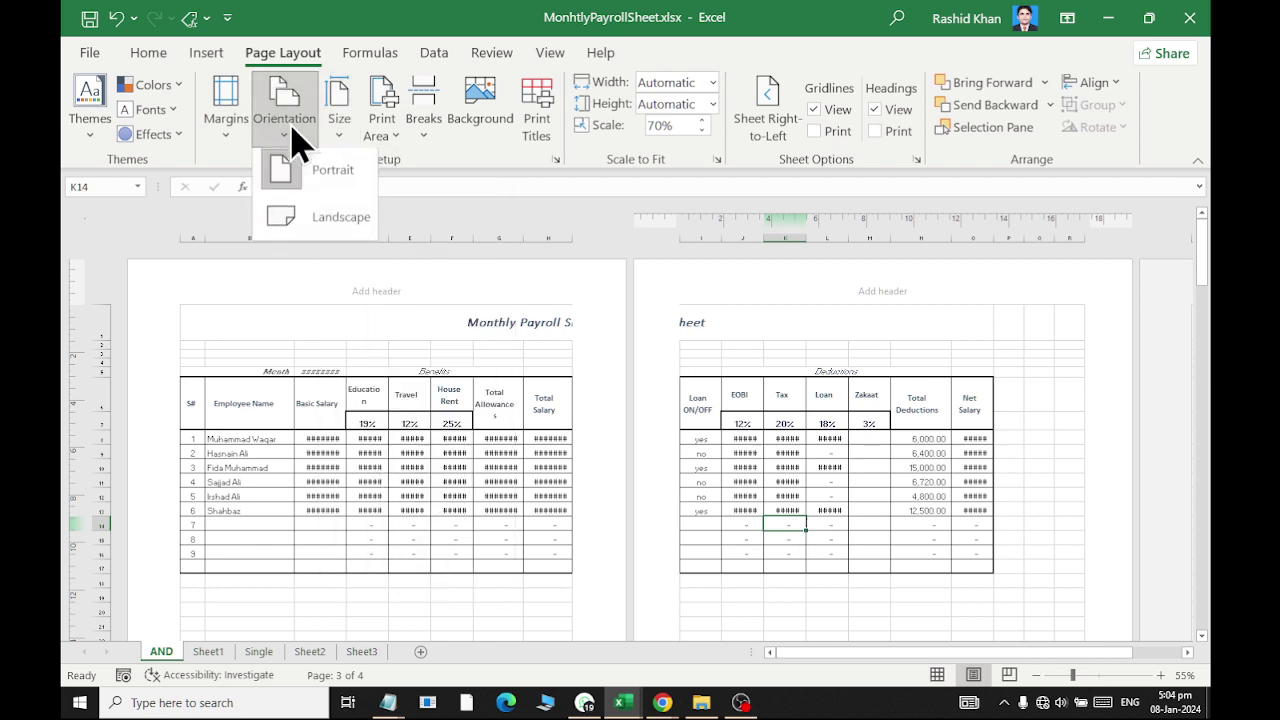
pyautogui.click(314, 245)
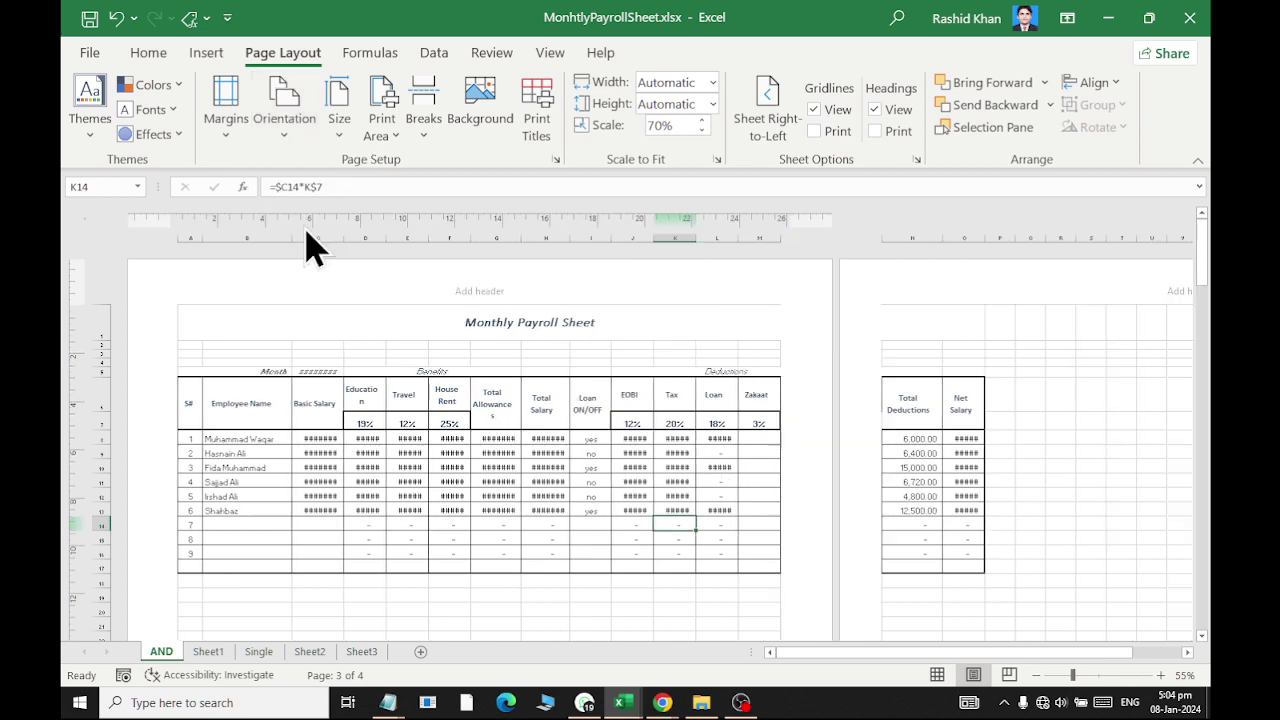
pyautogui.click(232, 118)
pyautogui.click(300, 530)
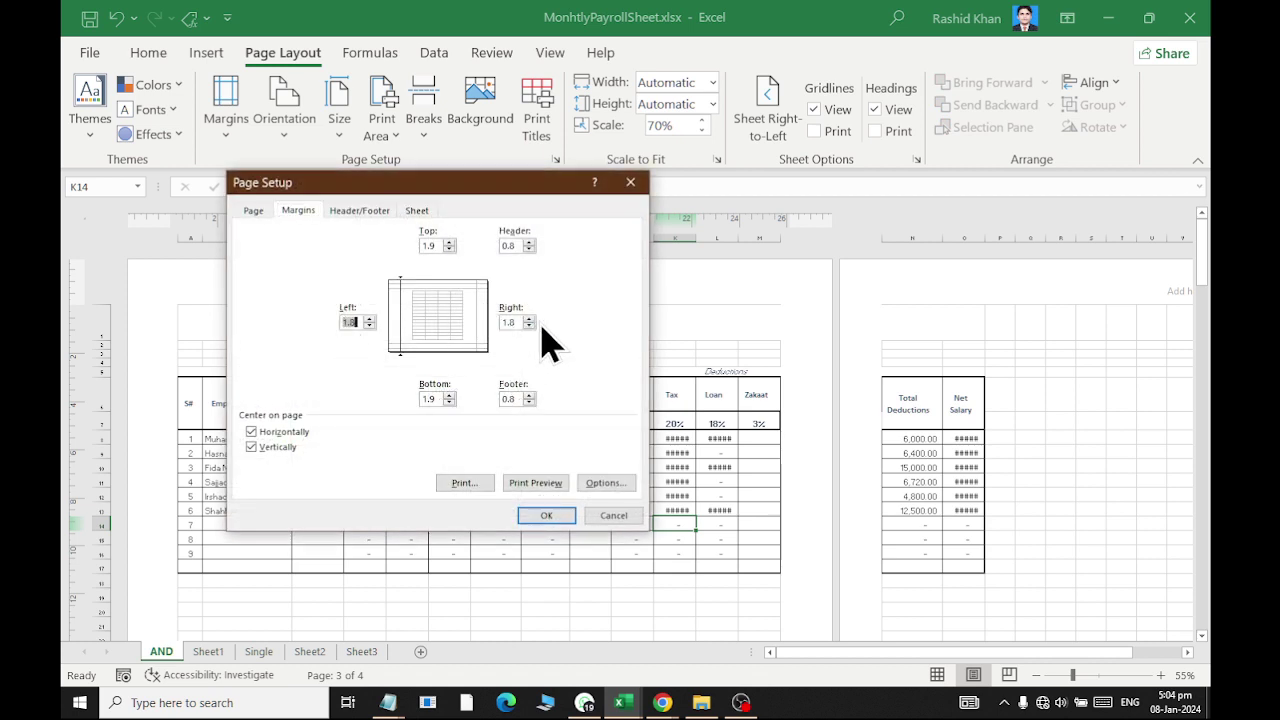
pyautogui.press('Return')
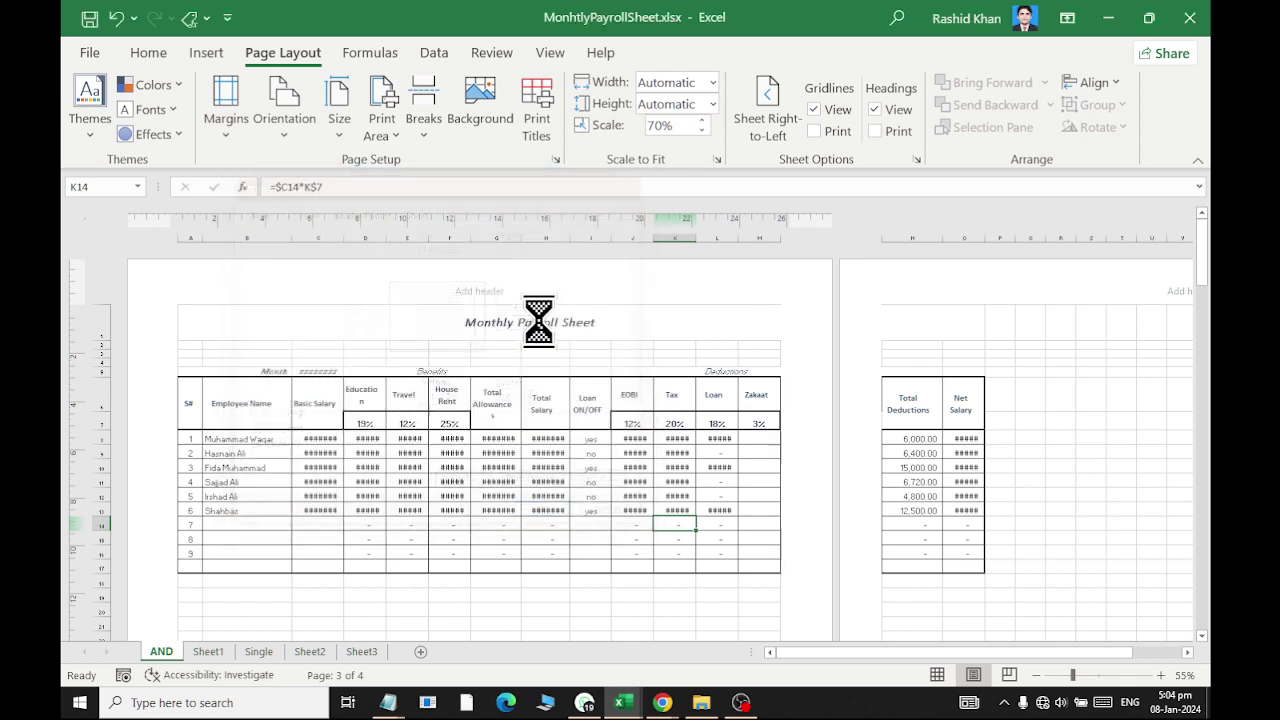
# Narrow columns N and O until Net Salary fits on page 1, then switch to Normal view.
pyautogui.click(605, 424)
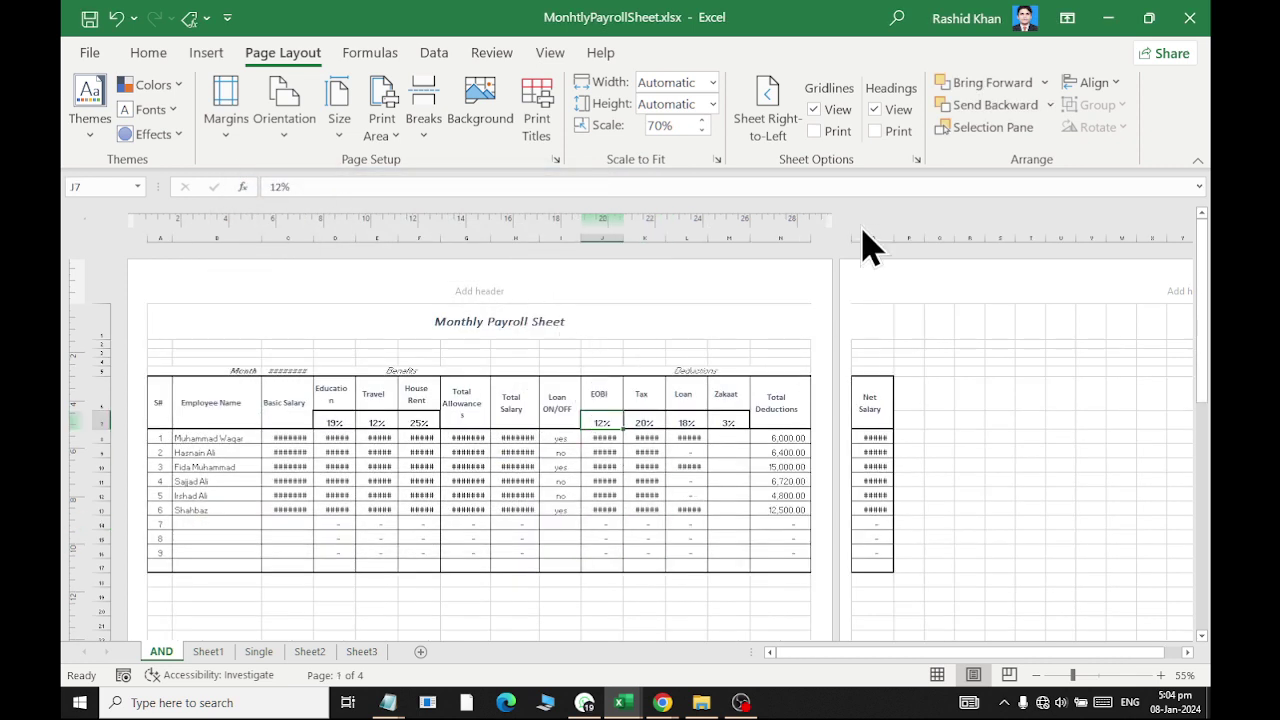
pyautogui.moveTo(808, 234); pyautogui.dragTo(803, 234)
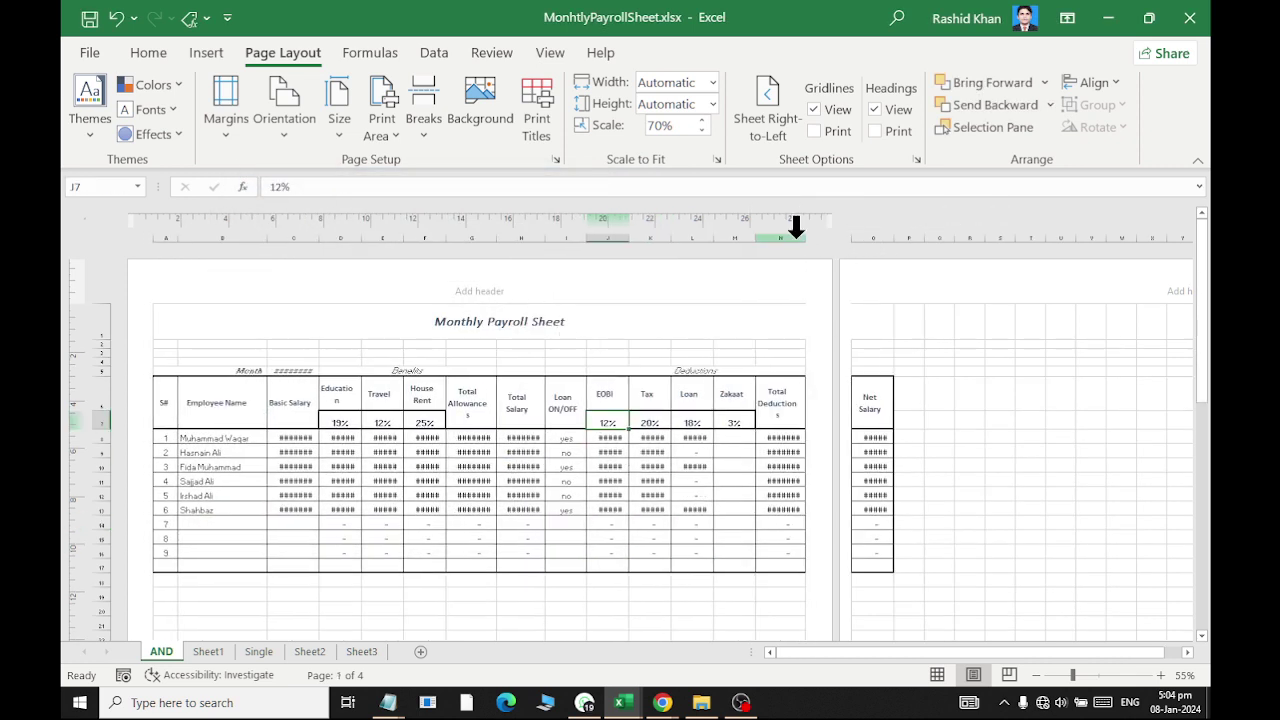
pyautogui.moveTo(892, 241); pyautogui.dragTo(882, 238)
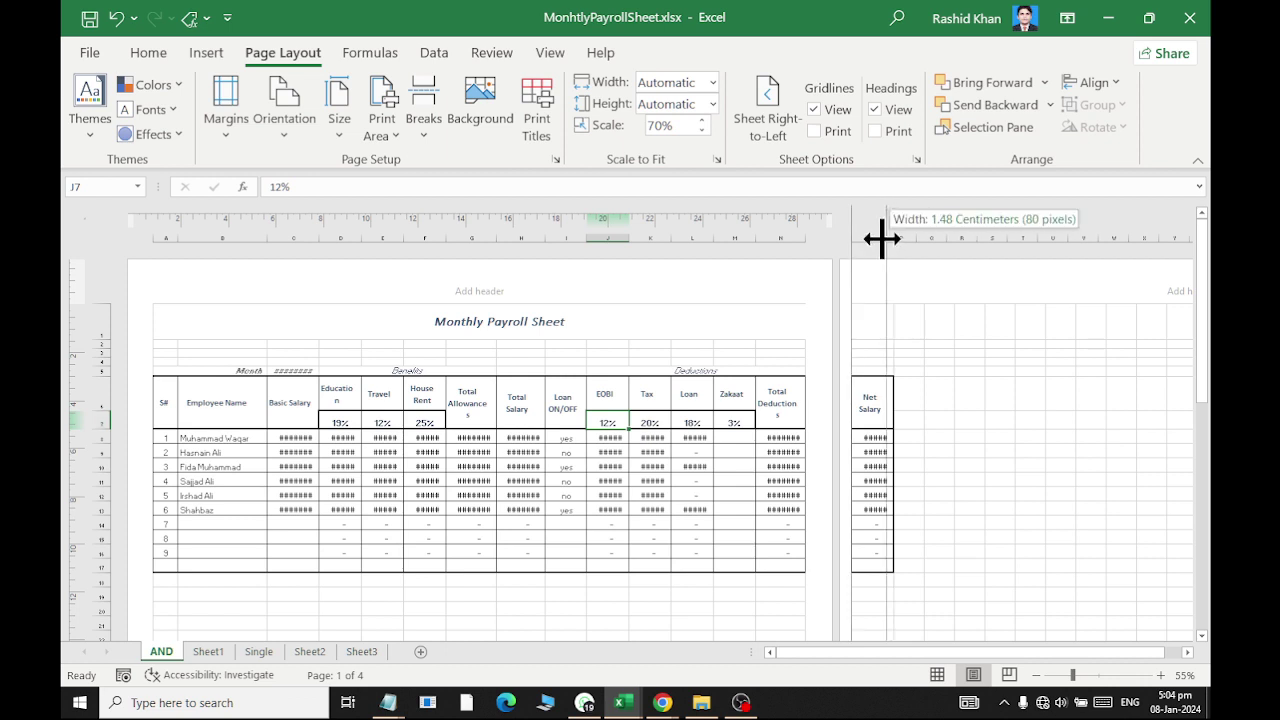
pyautogui.click(760, 508)
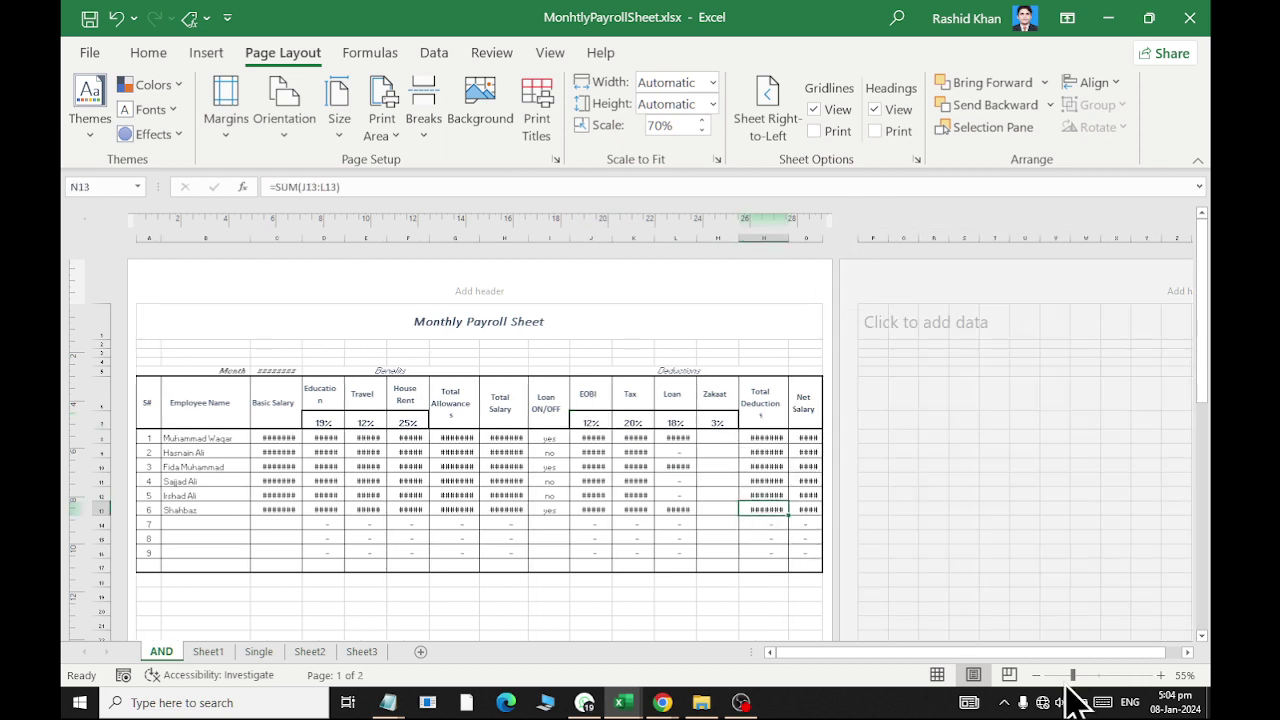
pyautogui.click(1093, 677)
pyautogui.scroll(4, 658, 532)
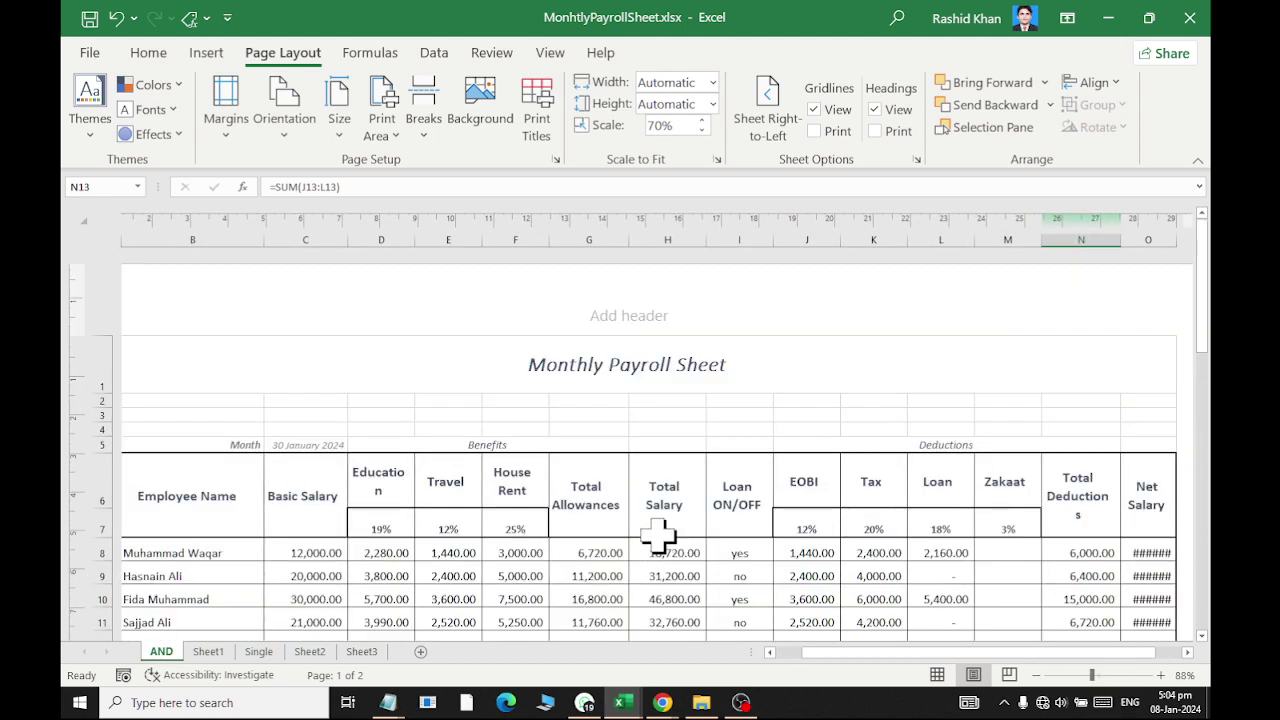
pyautogui.scroll(-4, 658, 532)
pyautogui.scroll(3, 658, 532)
pyautogui.click(938, 675)
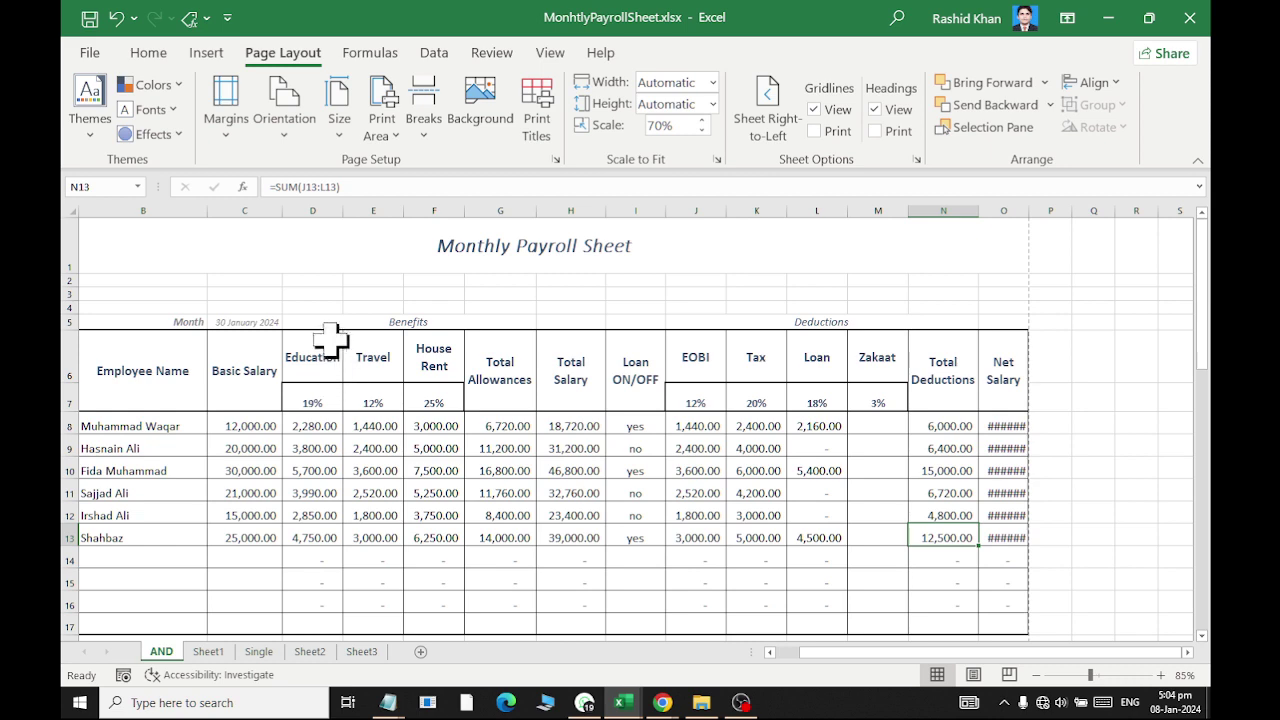
pyautogui.scroll(-3, 330, 360)
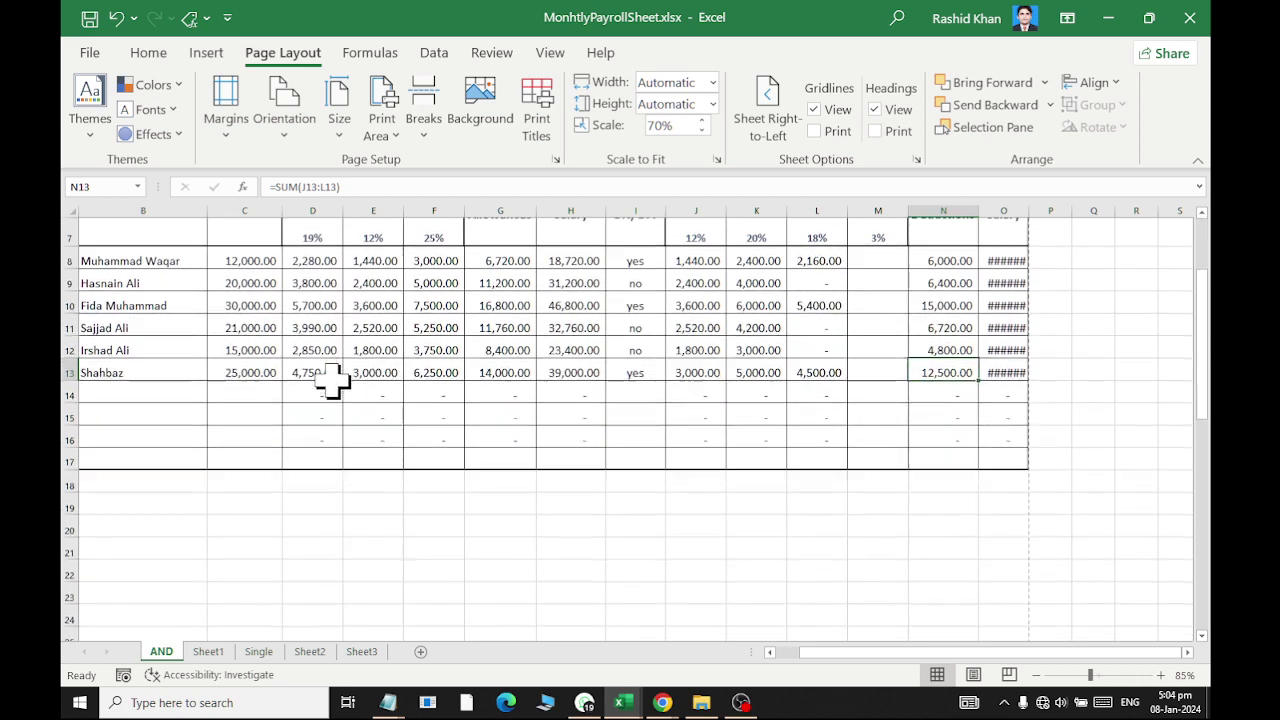
pyautogui.scroll(3, 365, 377)
# Fill the Monthly Payroll Sheet title cell A1 dark green with near-white font colour.
pyautogui.click(110, 350)
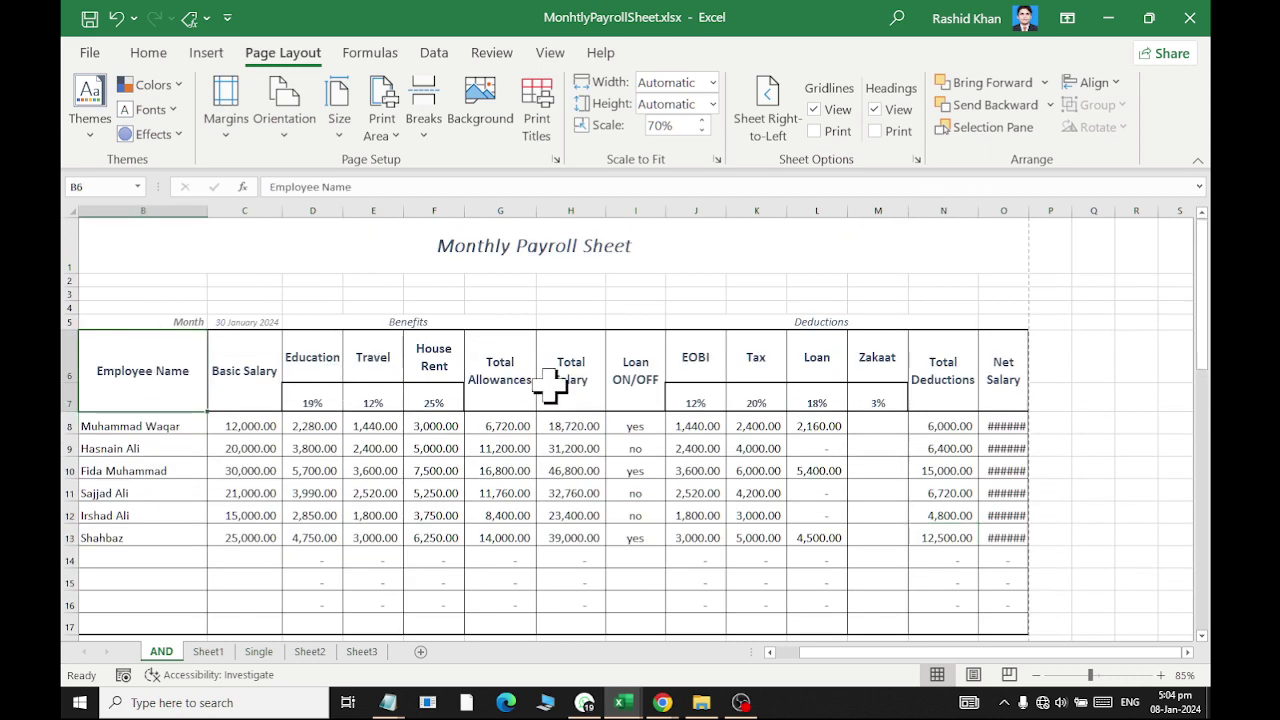
pyautogui.click(468, 243)
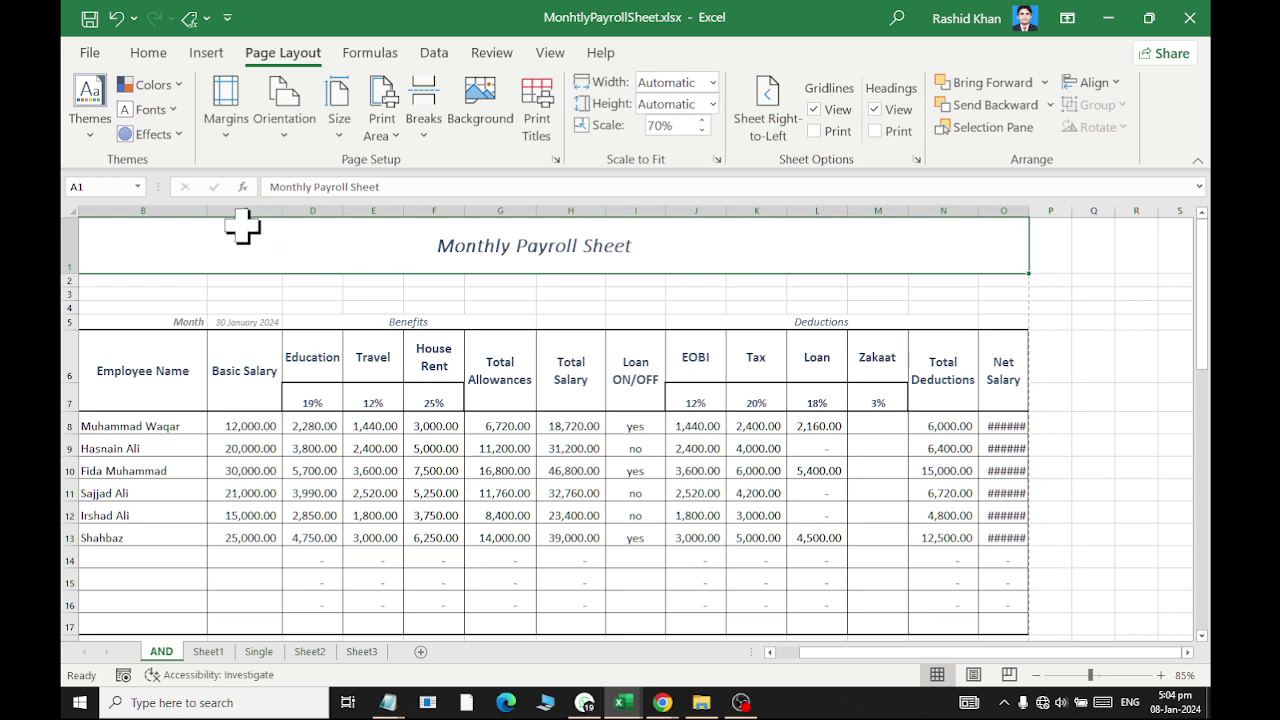
pyautogui.click(147, 54)
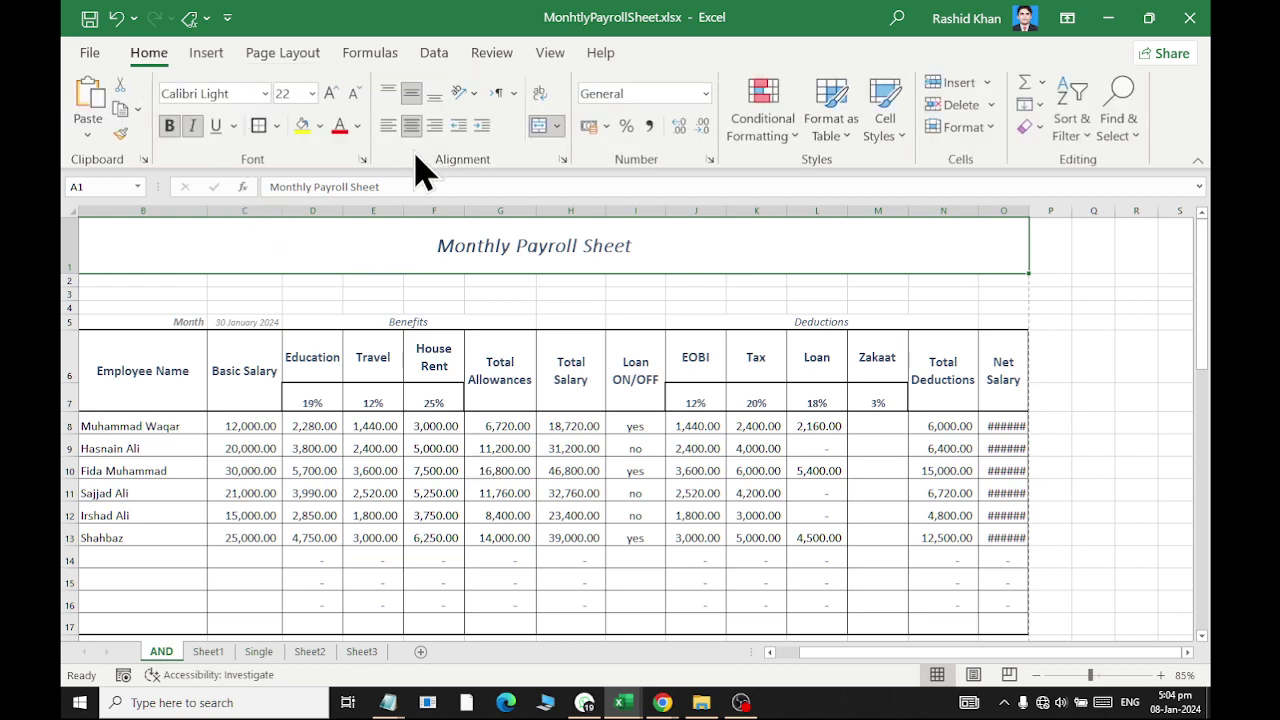
pyautogui.click(320, 127)
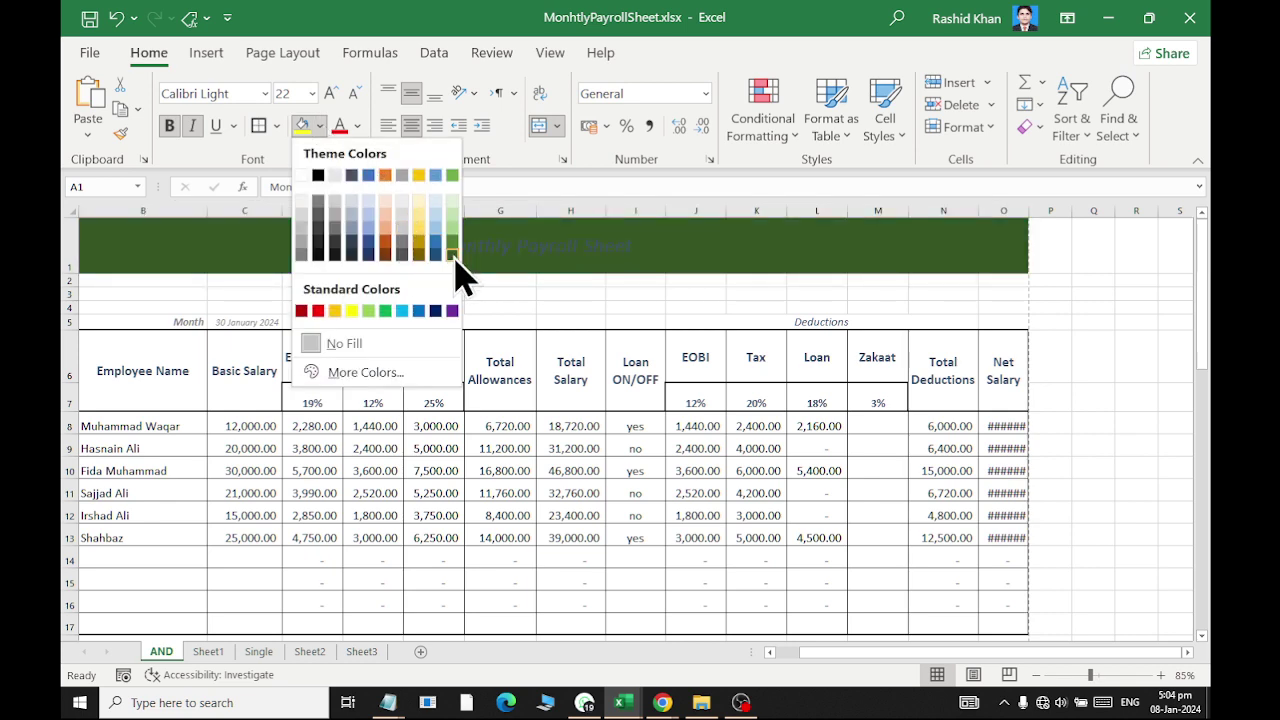
pyautogui.click(453, 256)
pyautogui.click(357, 127)
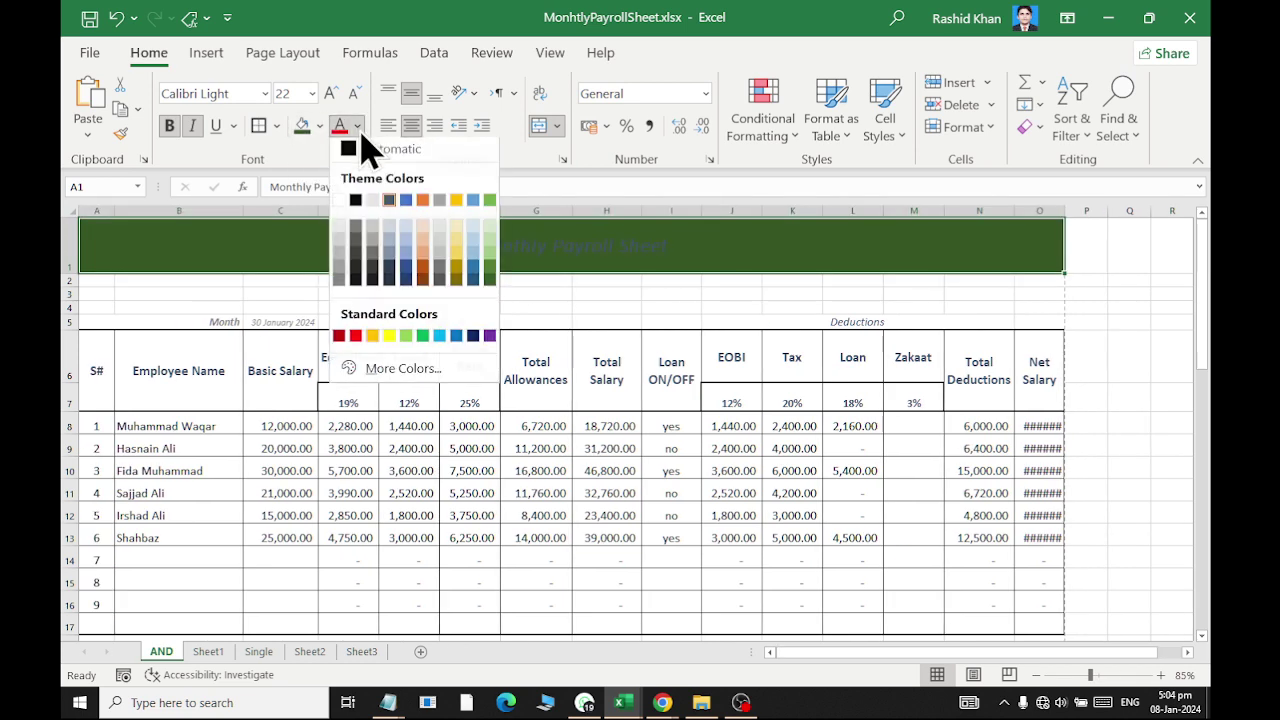
pyautogui.click(455, 248)
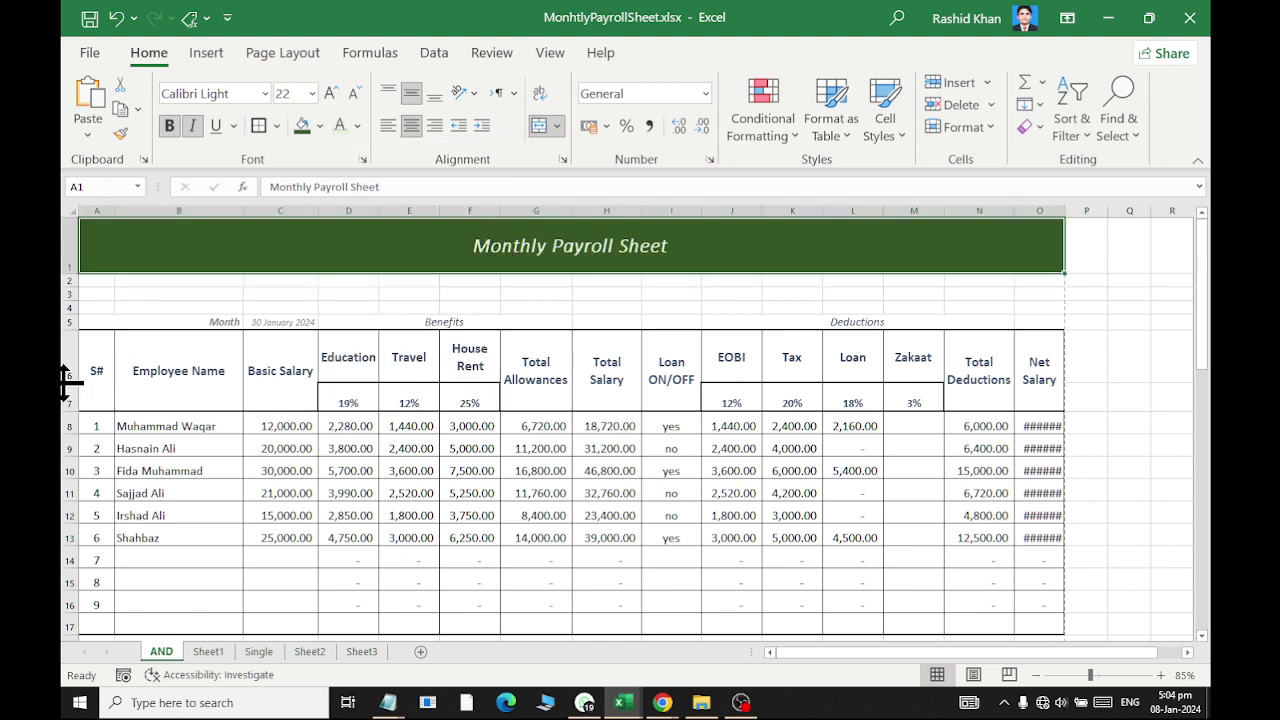
pyautogui.moveTo(90, 372); pyautogui.dragTo(1040, 380)
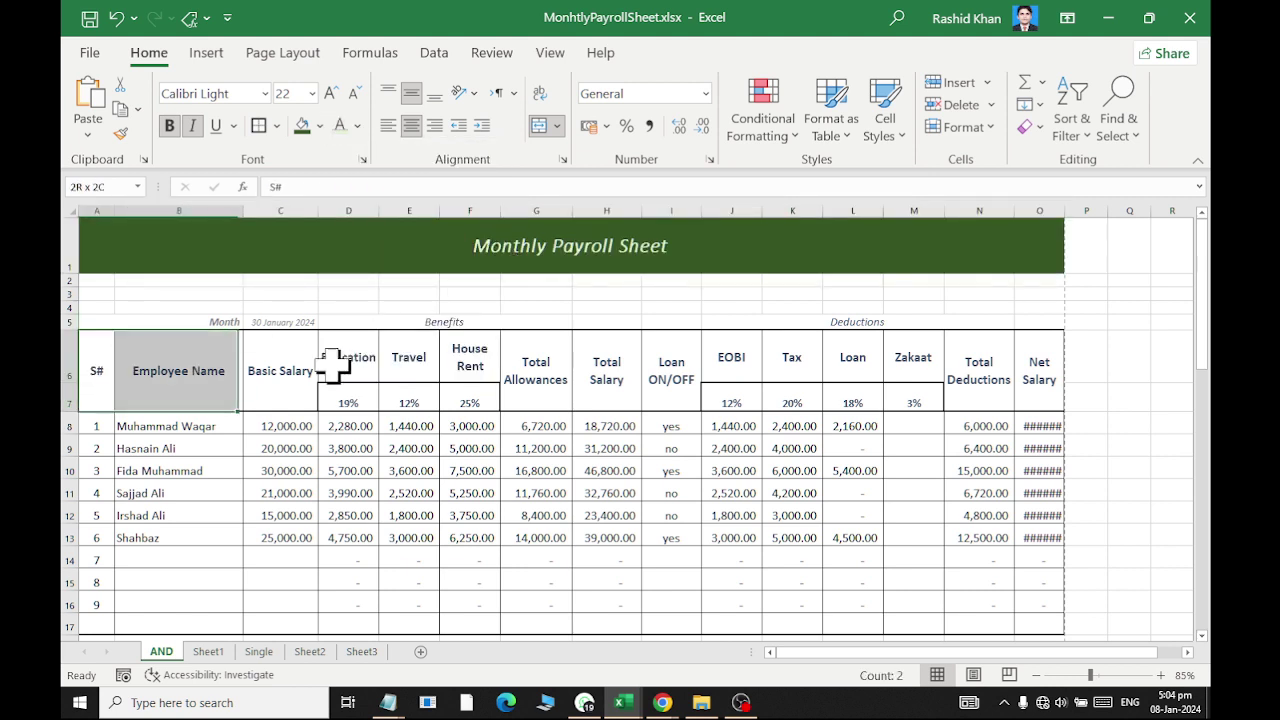
# Apply a pale green fill to the header rows A6:O7.
pyautogui.click(357, 127)
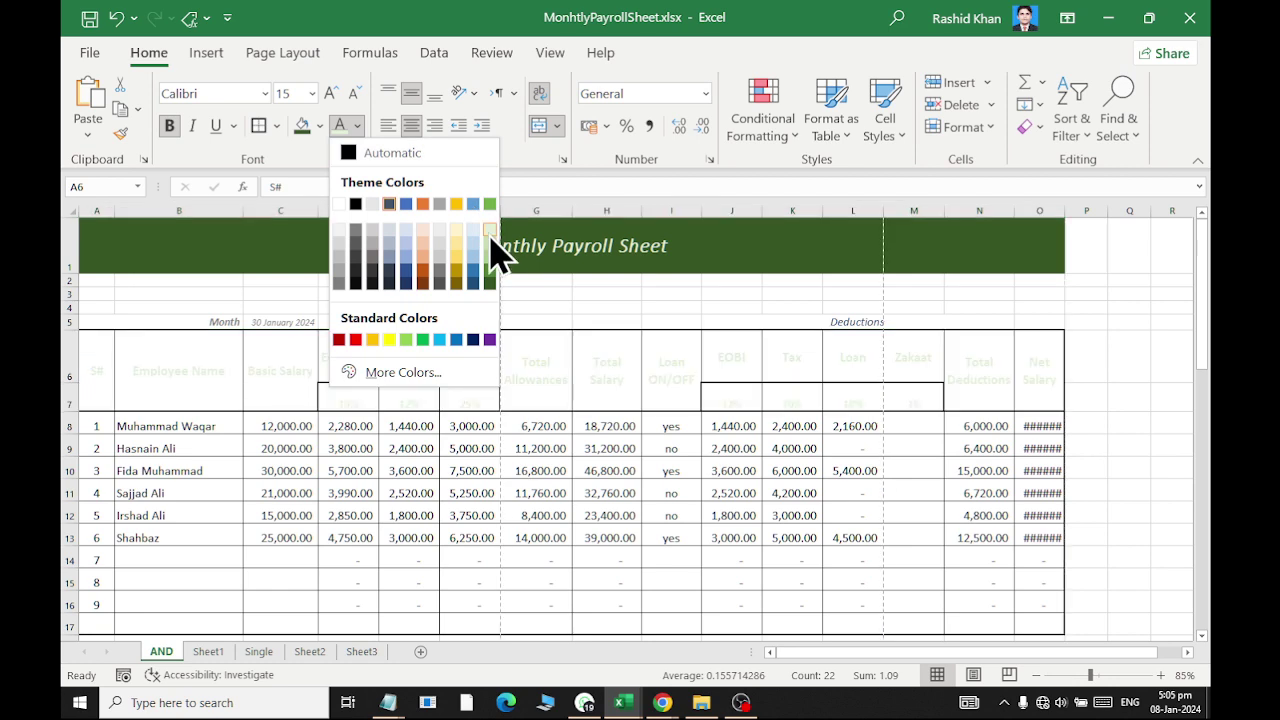
pyautogui.click(357, 127)
pyautogui.click(320, 127)
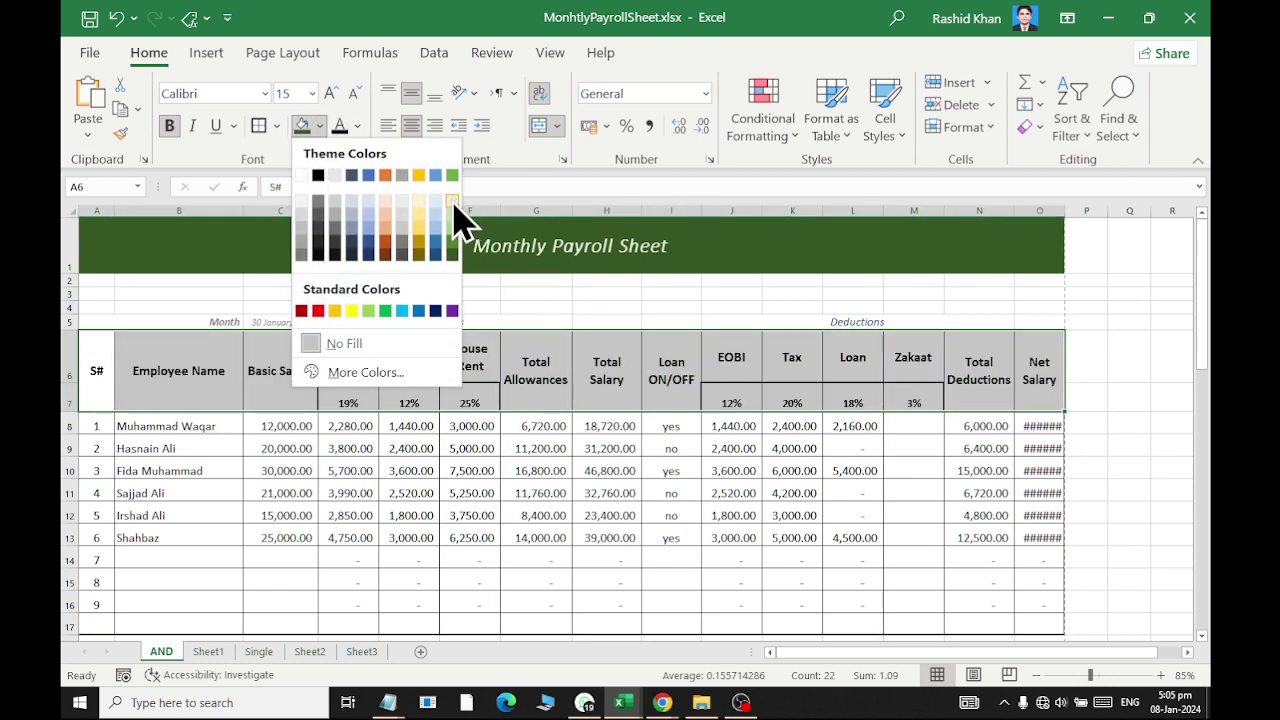
pyautogui.press('Escape')
pyautogui.click(357, 127)
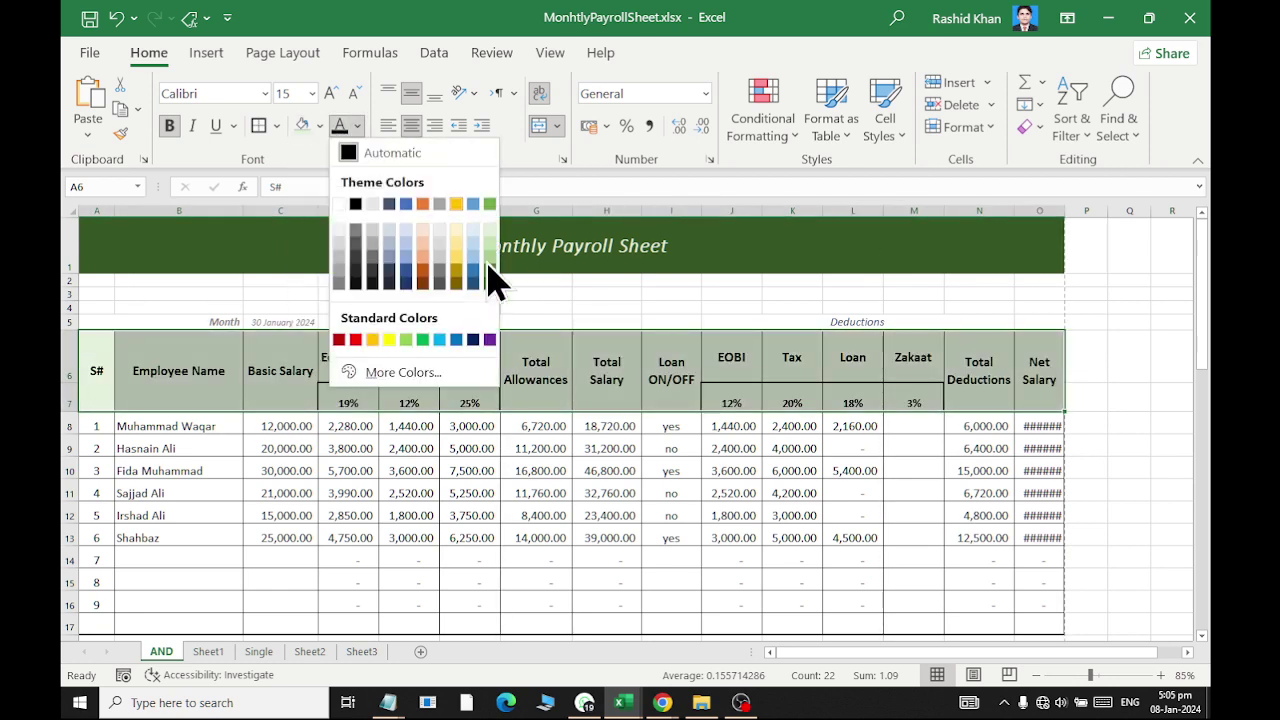
pyautogui.press('Escape')
pyautogui.click(257, 446)
# Fill the benefit percentages D7:F7 light green.
pyautogui.click(350, 403)
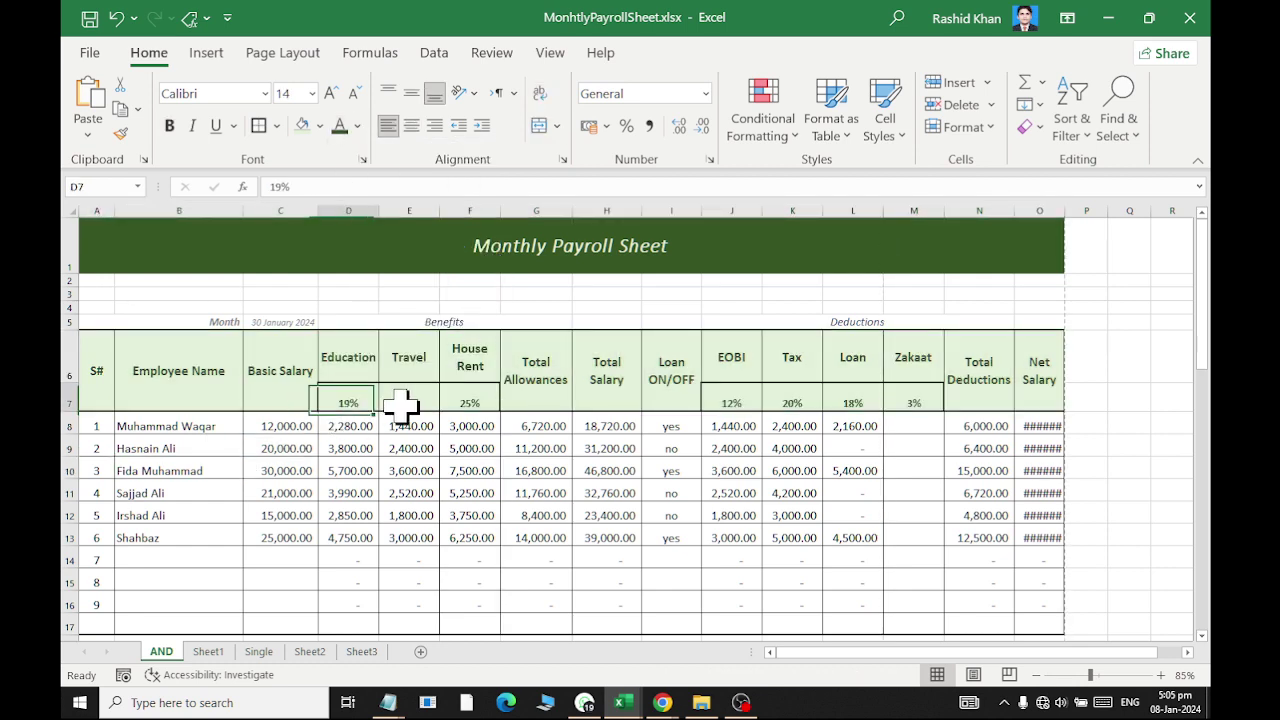
pyautogui.moveTo(400, 403); pyautogui.dragTo(486, 406)
pyautogui.click(320, 127)
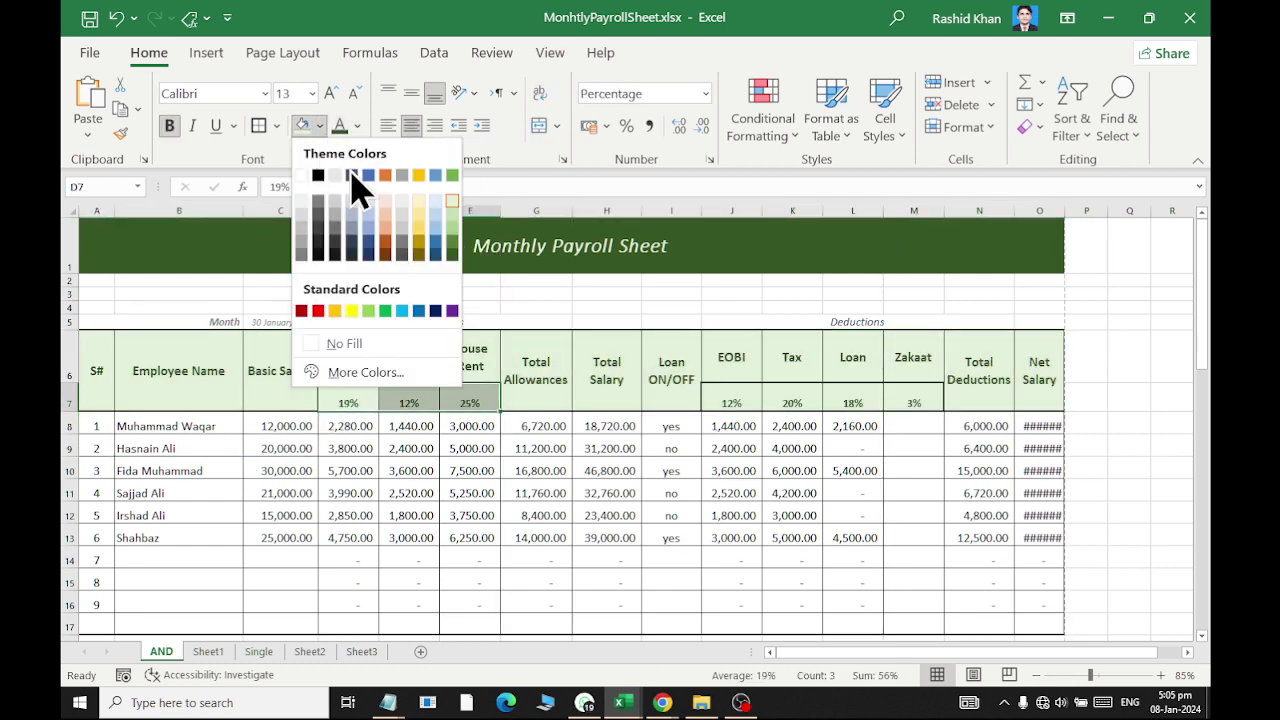
pyautogui.click(457, 234)
# Fill the deduction percentages J7:M7 light orange.
pyautogui.moveTo(733, 395); pyautogui.dragTo(893, 405)
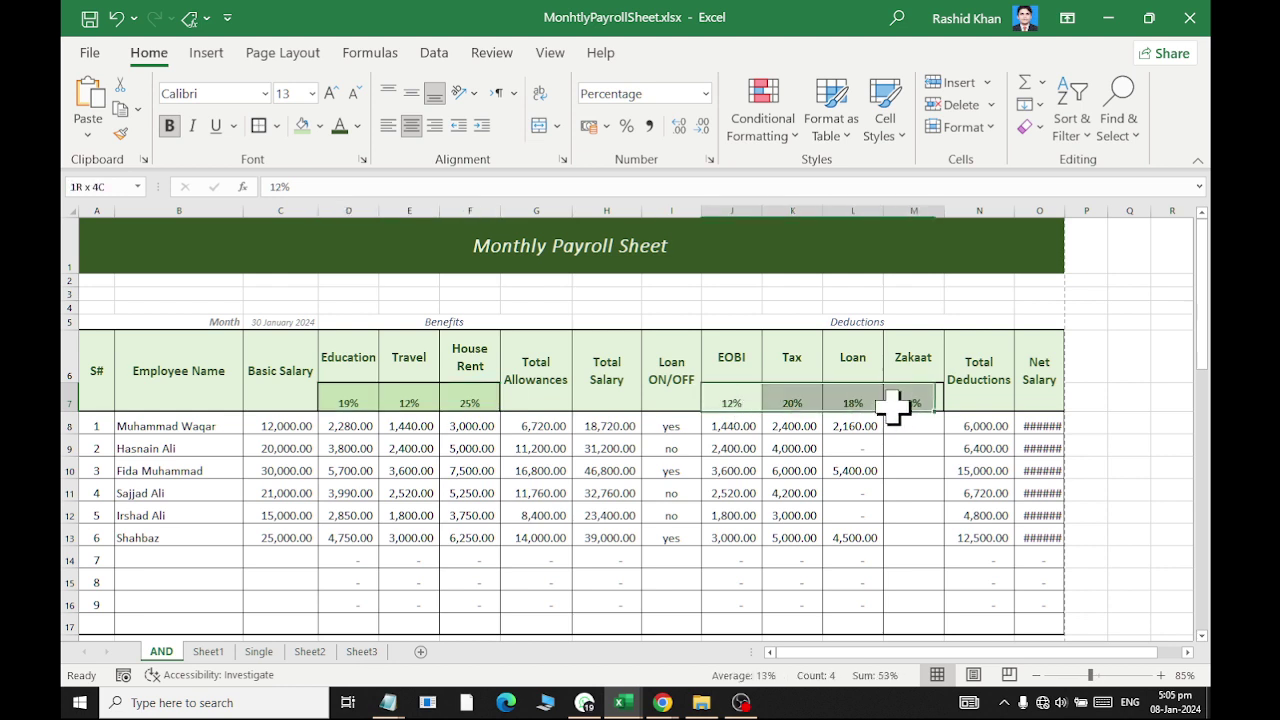
pyautogui.click(320, 126)
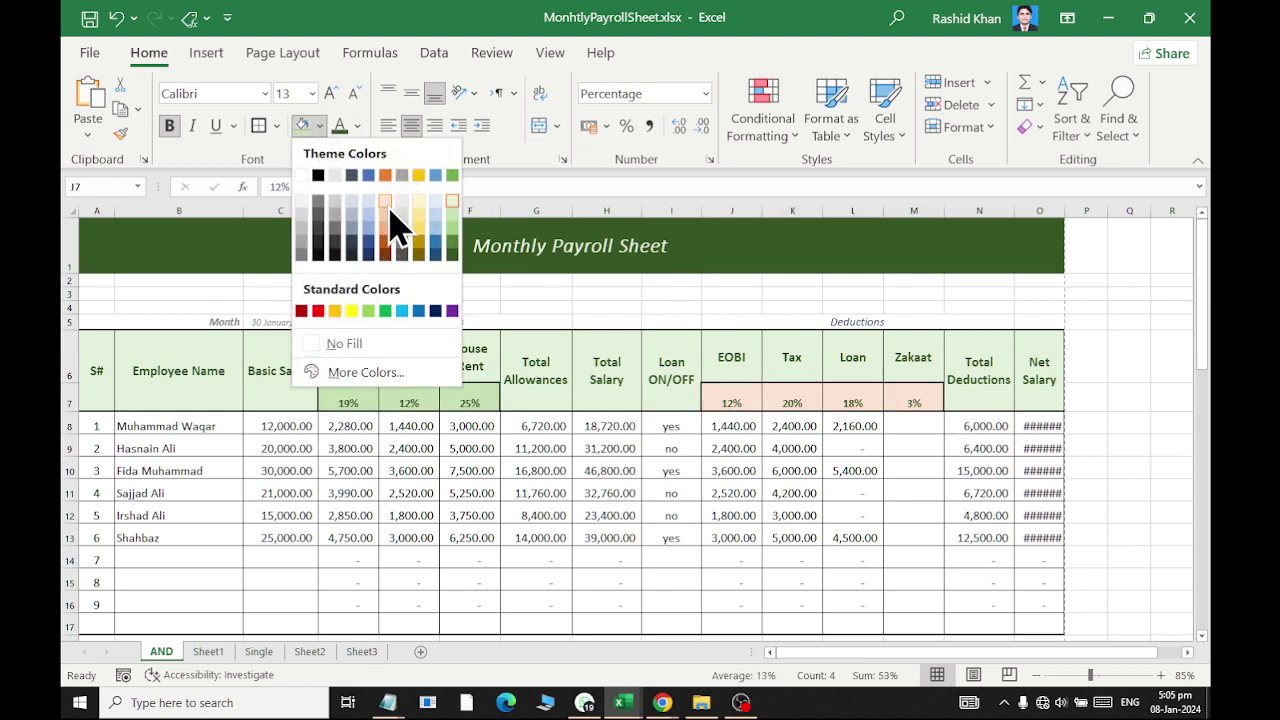
pyautogui.click(386, 204)
pyautogui.click(790, 468)
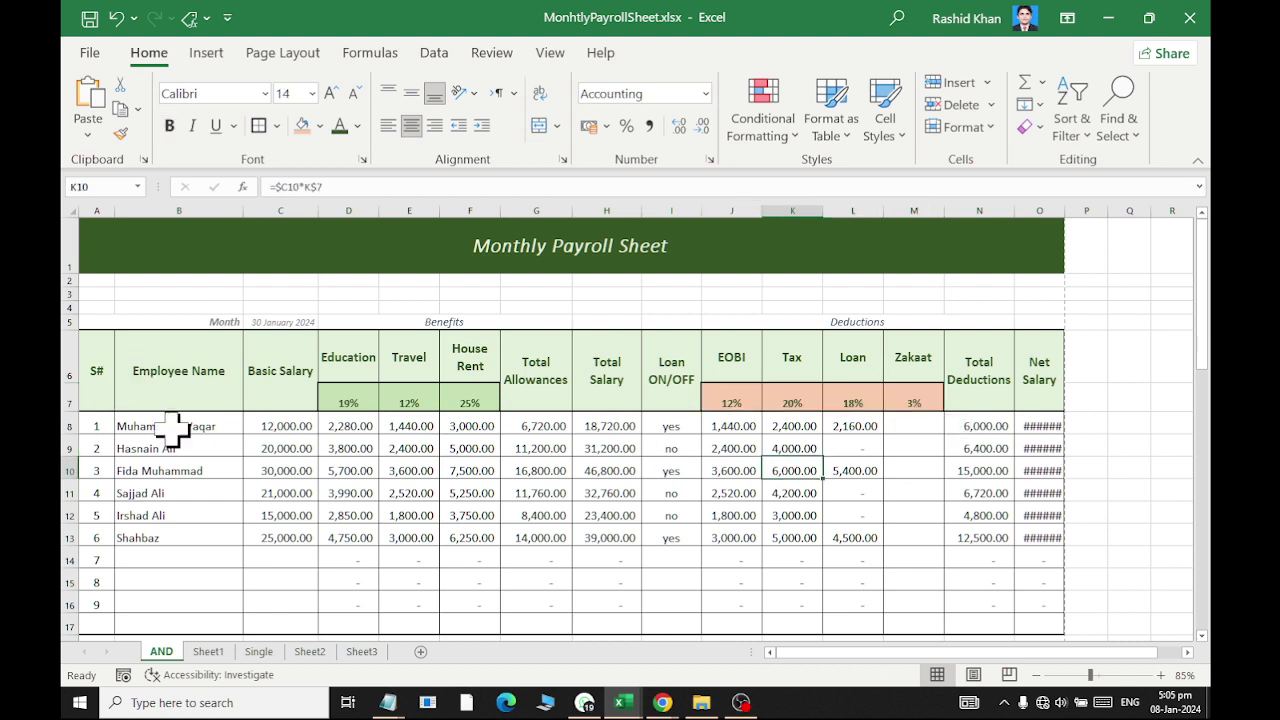
# Shade row 9 light orange and row 11 light green.
pyautogui.moveTo(90, 452); pyautogui.dragTo(1003, 441)
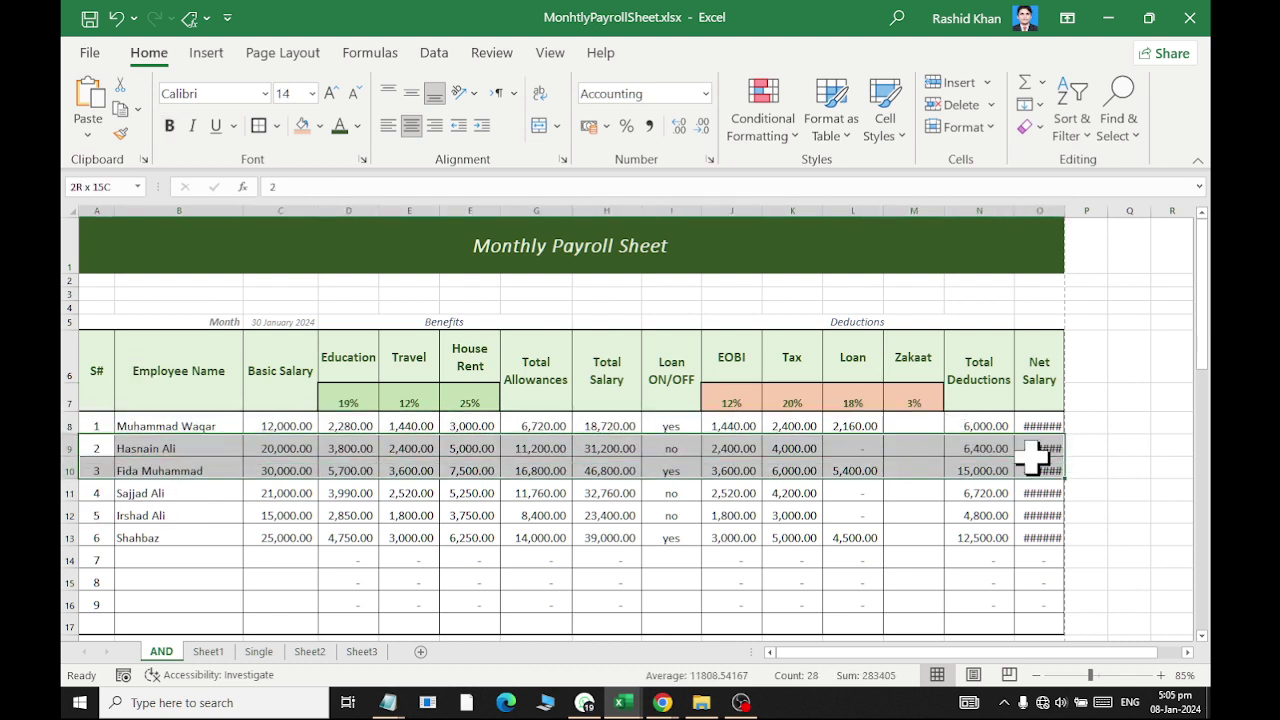
pyautogui.click(319, 125)
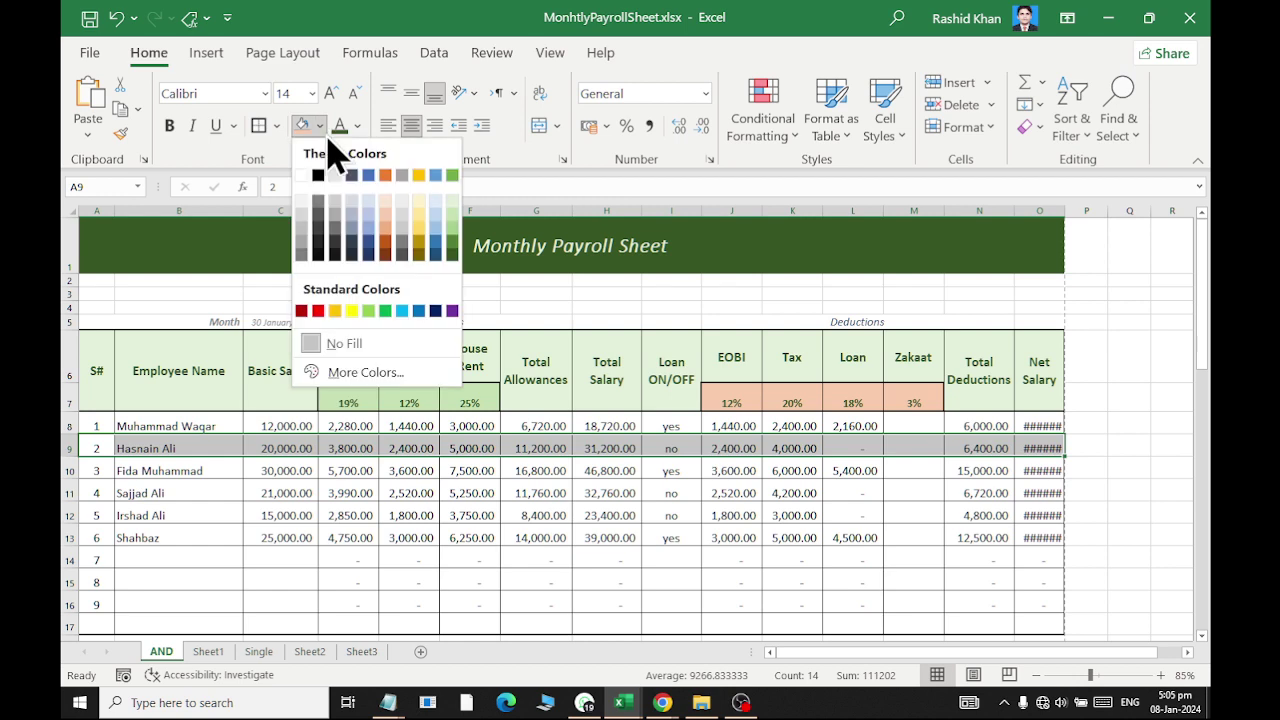
pyautogui.click(385, 215)
pyautogui.moveTo(90, 492); pyautogui.dragTo(1055, 482)
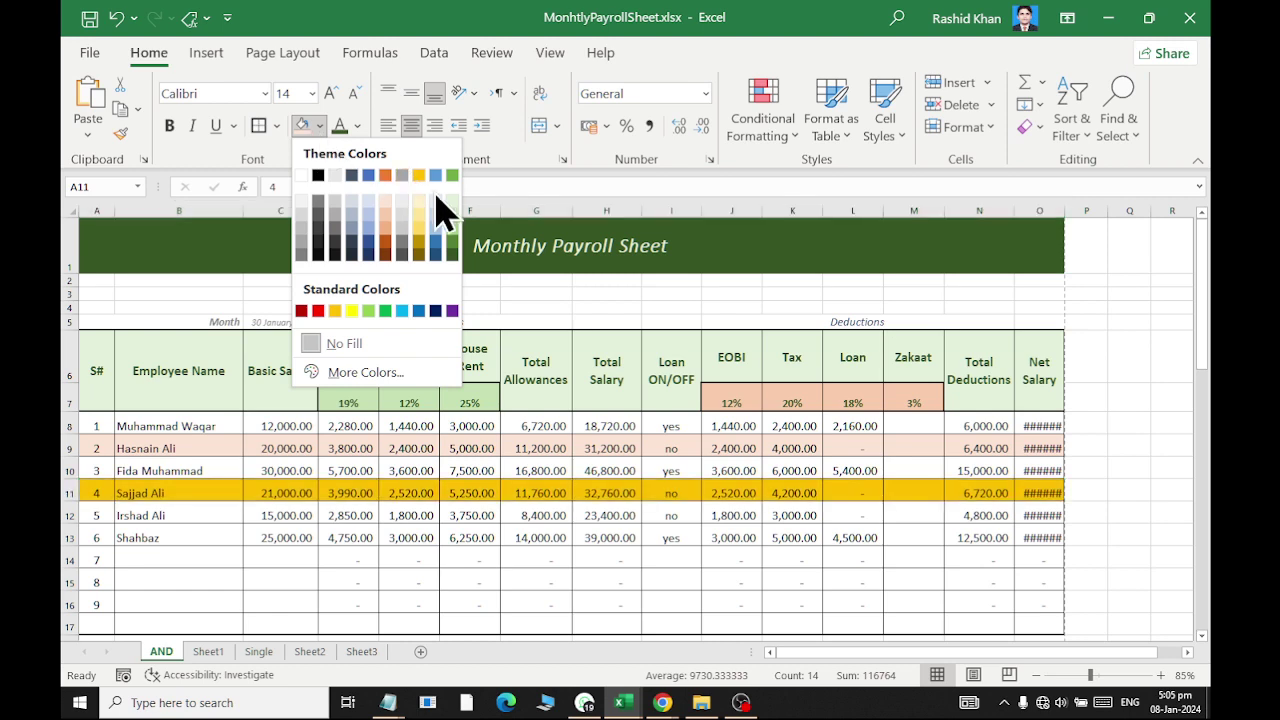
pyautogui.click(452, 214)
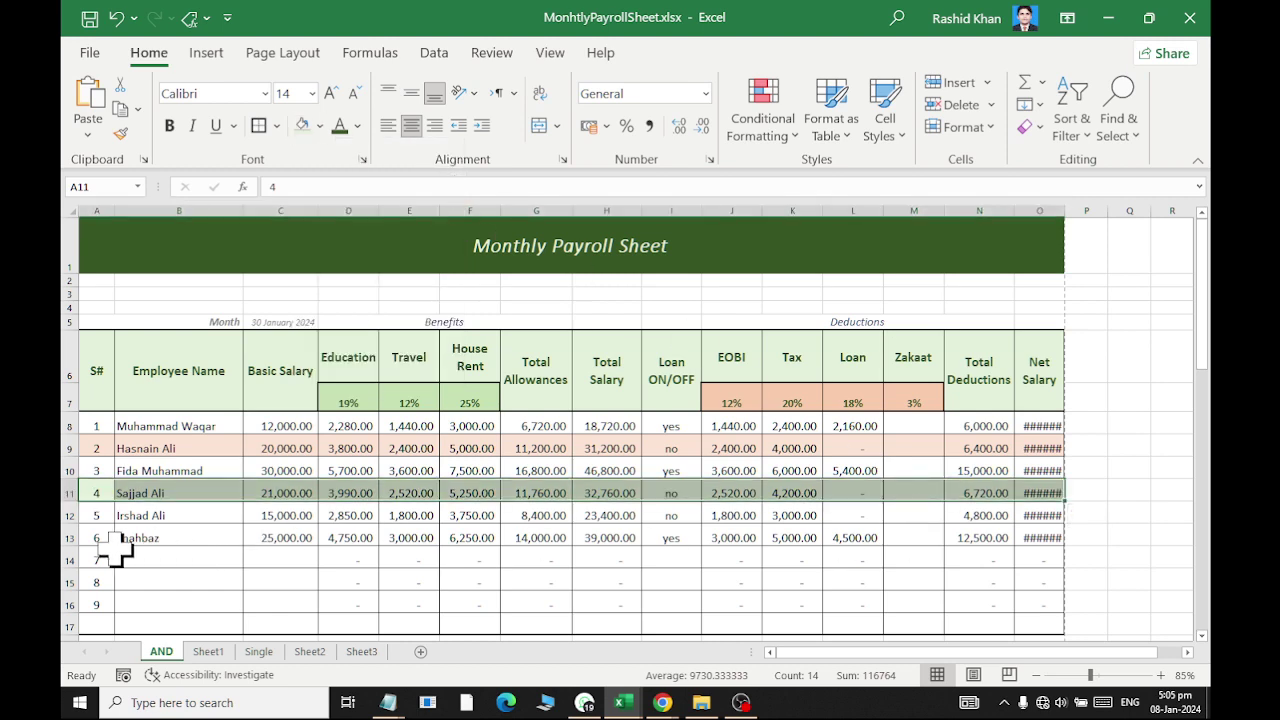
# Give row 13 of the table a light peach fill.
pyautogui.moveTo(70, 537); pyautogui.dragTo(1030, 530)
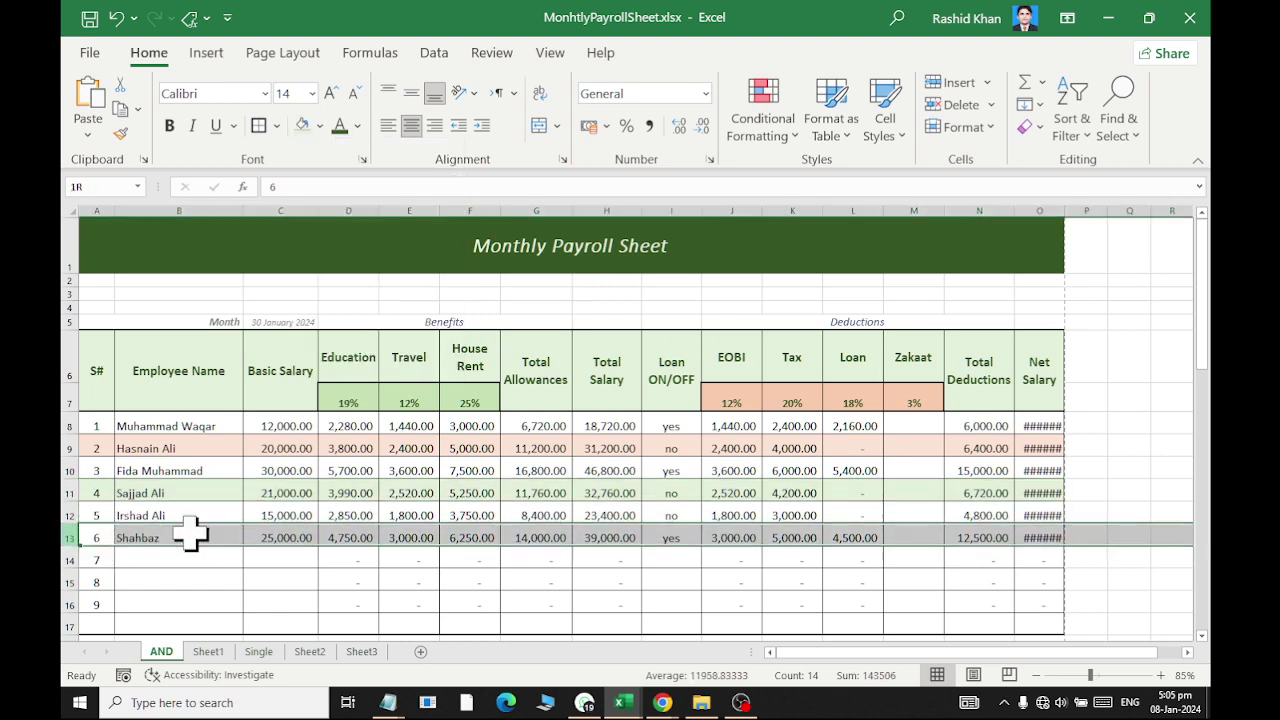
pyautogui.click(1046, 539)
pyautogui.moveTo(1046, 541)
pyautogui.mouseDown()
pyautogui.moveTo(88, 540)
pyautogui.moveTo(1043, 537)
pyautogui.mouseUp()
pyautogui.click(90, 537)
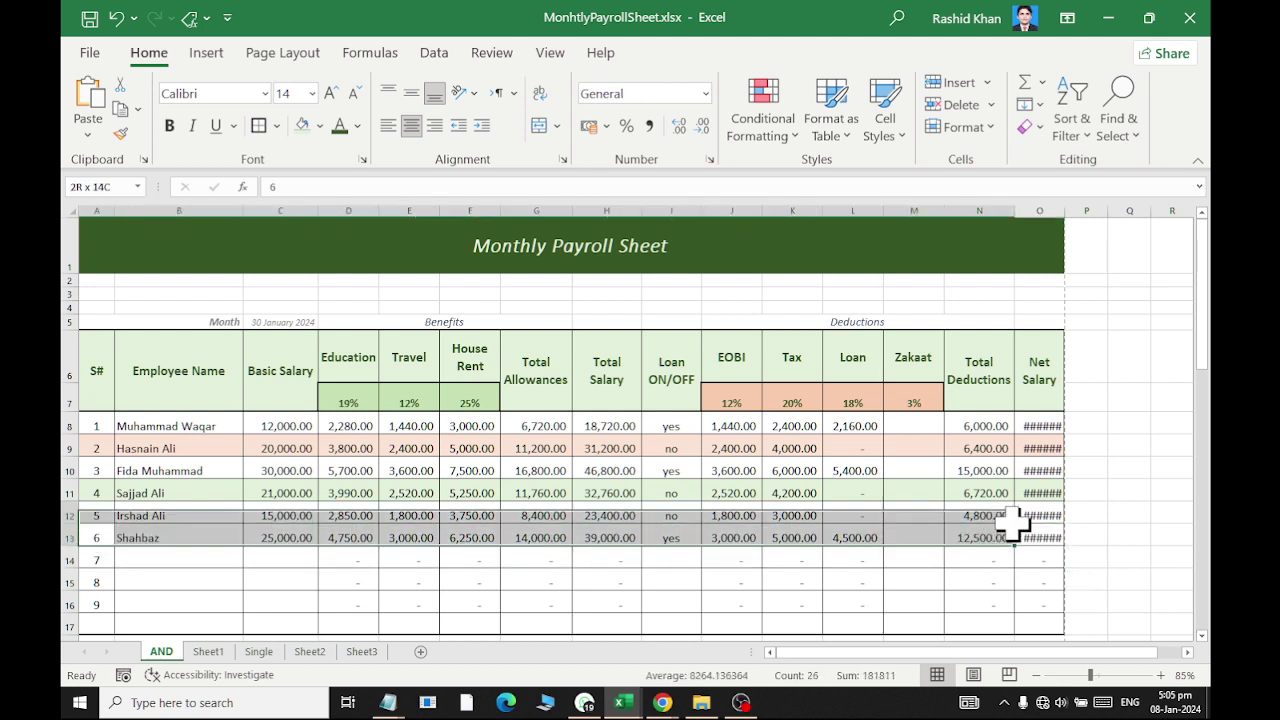
pyautogui.click(319, 126)
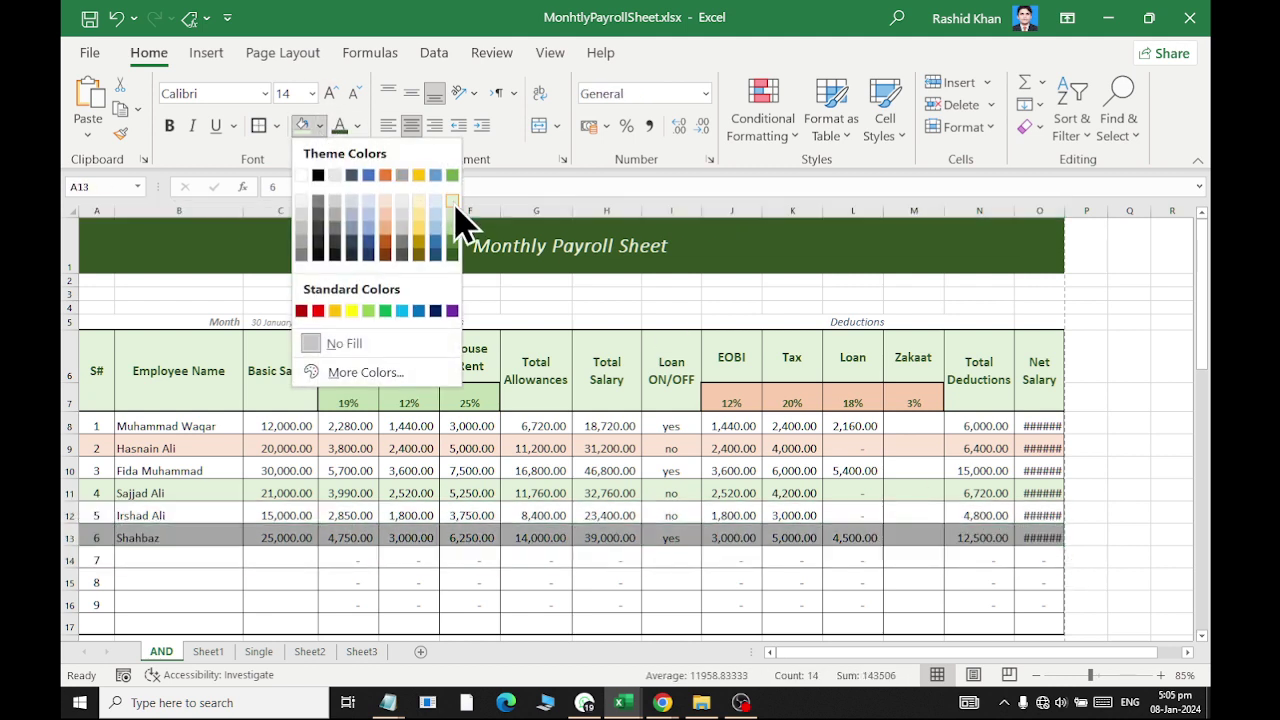
pyautogui.click(390, 208)
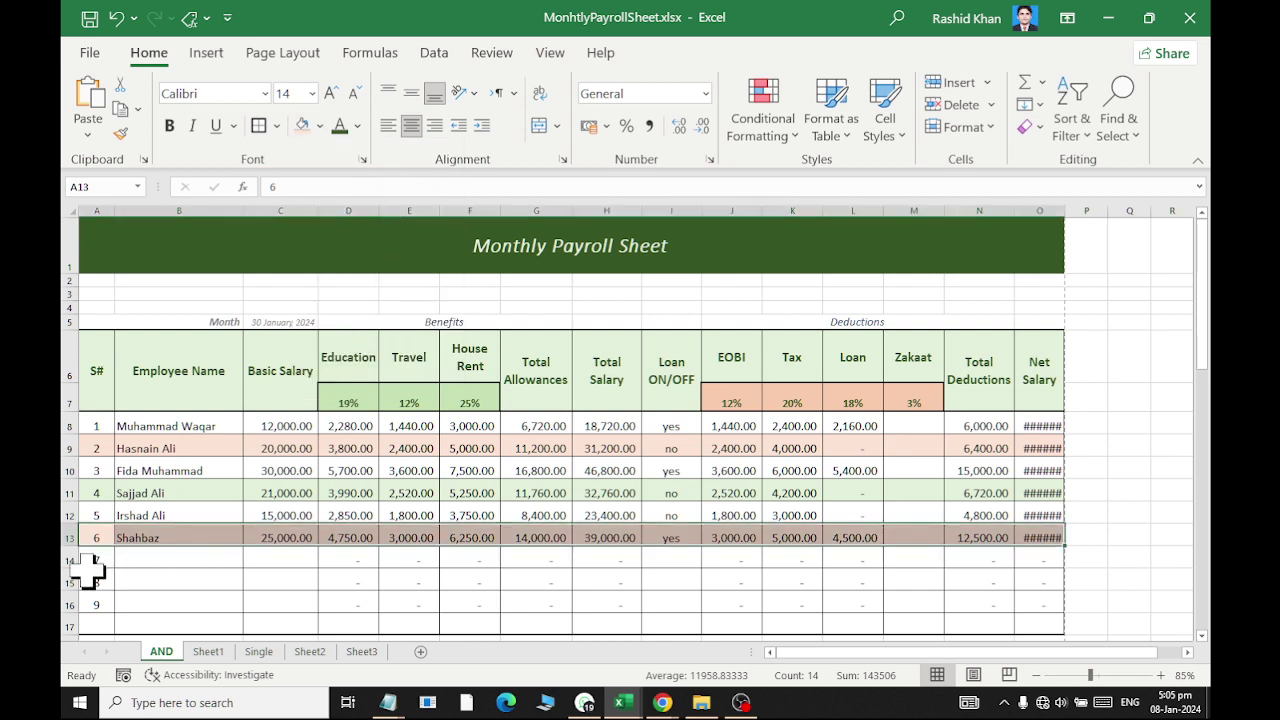
# Fill row 15 light green and row 17 light peach.
pyautogui.moveTo(94, 566)
pyautogui.mouseDown()
pyautogui.moveTo(1033, 566)
pyautogui.moveTo(1033, 582)
pyautogui.mouseUp()
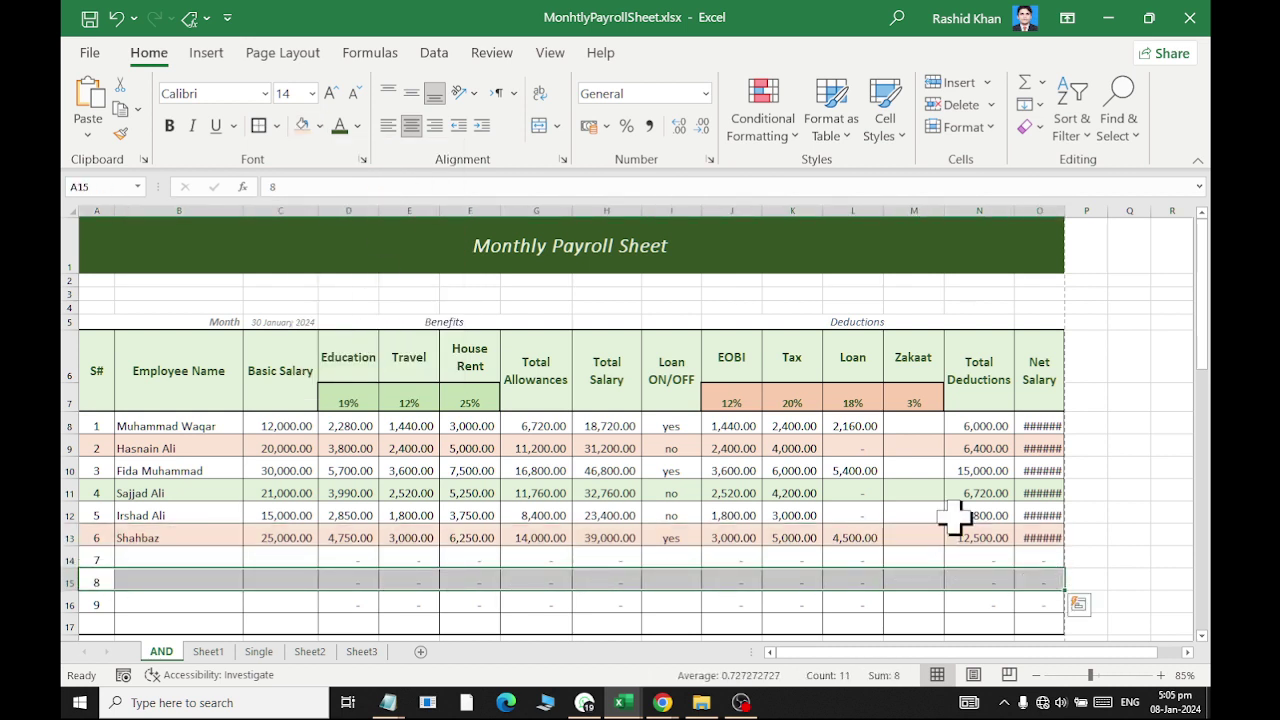
pyautogui.click(319, 126)
pyautogui.click(452, 213)
pyautogui.scroll(-2, 414, 323)
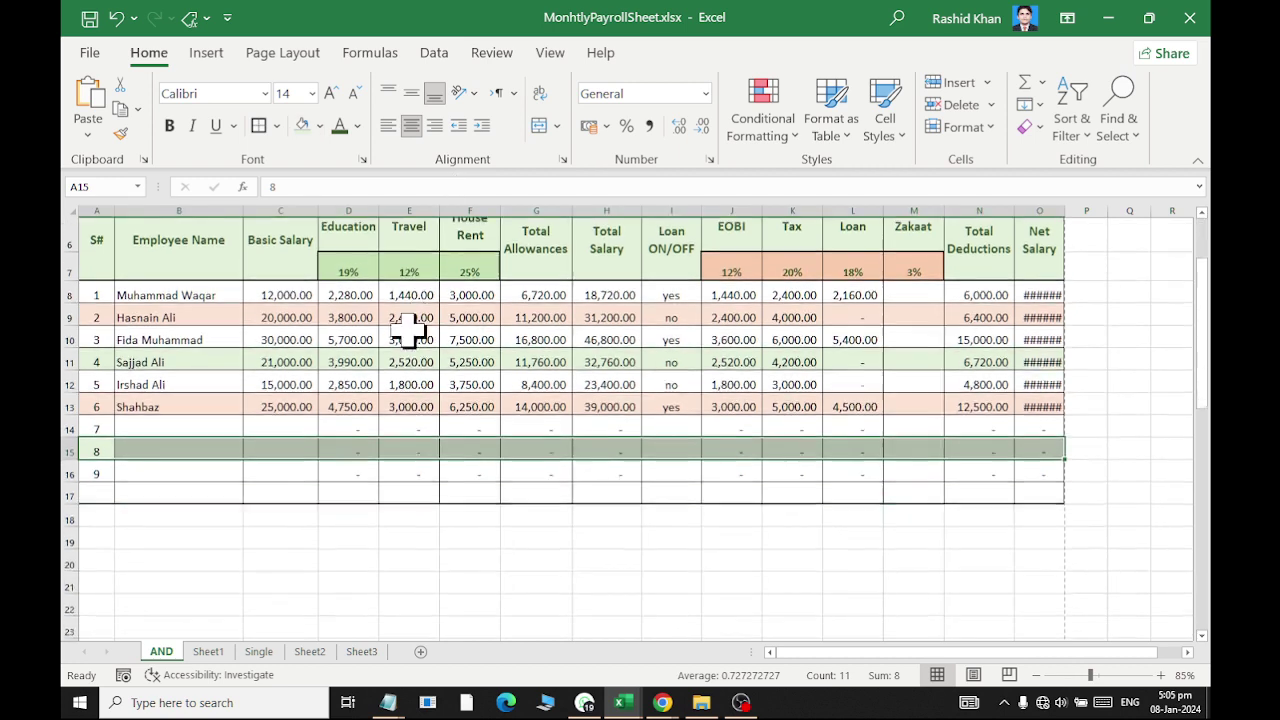
pyautogui.moveTo(105, 461)
pyautogui.mouseDown()
pyautogui.moveTo(276, 450)
pyautogui.moveTo(1050, 457)
pyautogui.mouseUp()
pyautogui.click(319, 126)
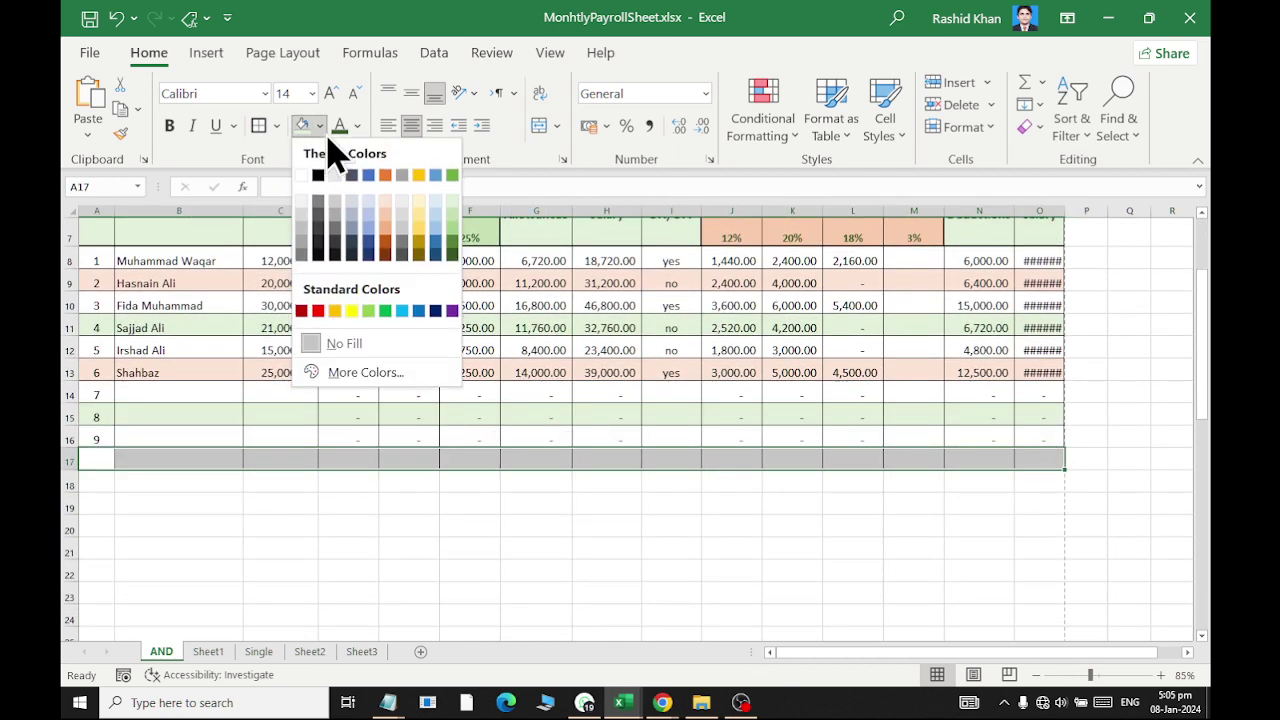
pyautogui.click(385, 198)
pyautogui.scroll(2, 800, 390)
# Narrow the Zakaat column and widen Net Salary so values like 12,720.00 show.
pyautogui.click(1030, 425)
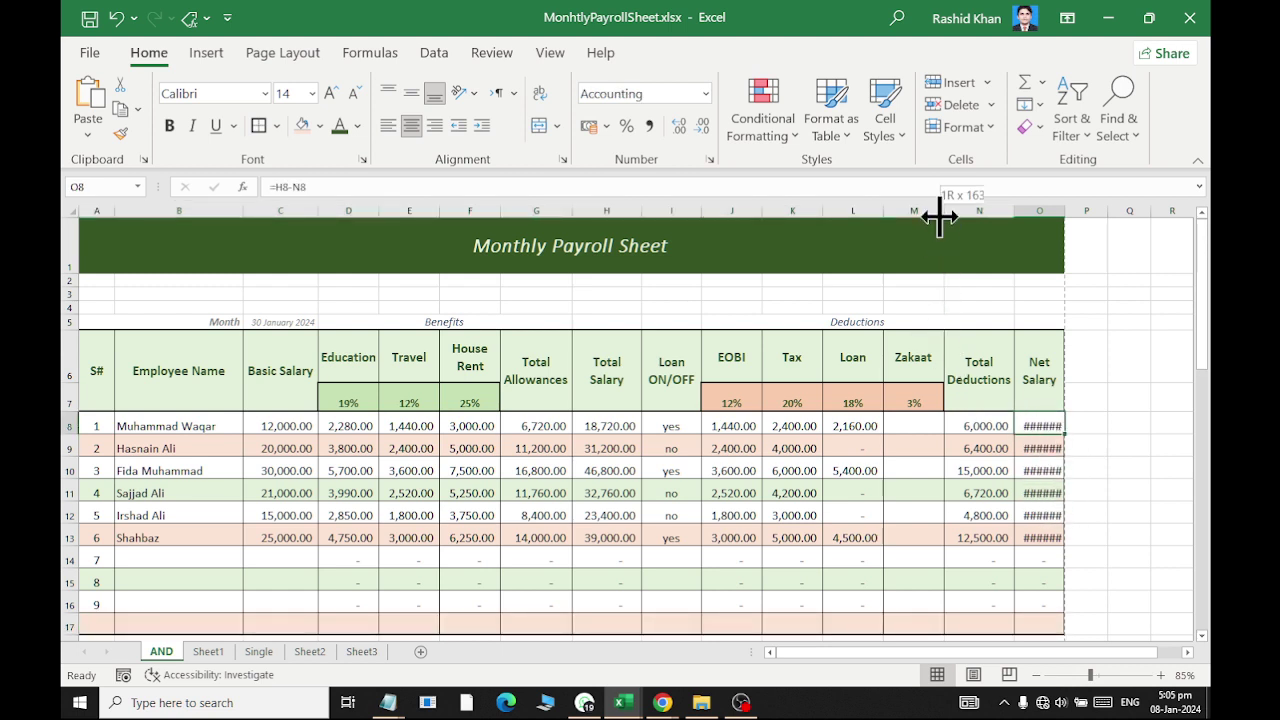
pyautogui.moveTo(939, 216); pyautogui.dragTo(930, 216)
pyautogui.moveTo(1050, 214); pyautogui.dragTo(1068, 214)
# Narrow column C so 'Basic Salary' wraps onto two lines, then widen the Zakaat column M.
pyautogui.click(340, 470)
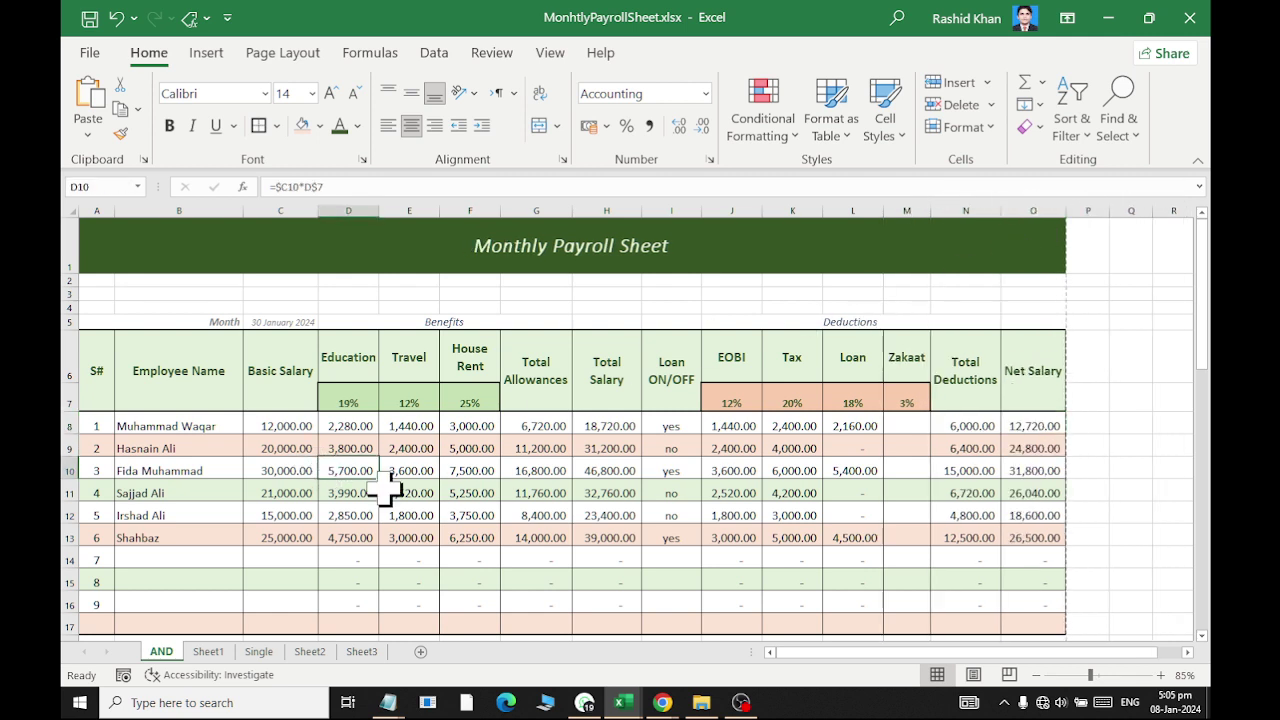
pyautogui.click(900, 426)
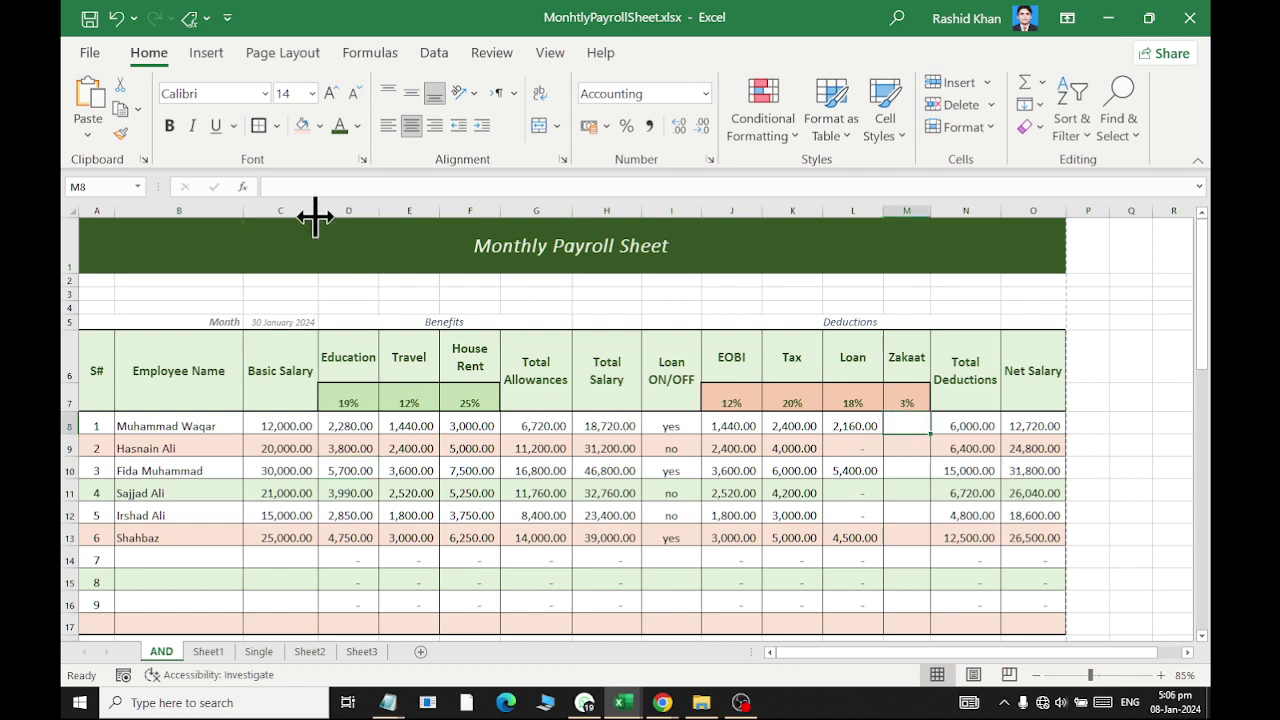
pyautogui.moveTo(315, 218); pyautogui.dragTo(308, 216)
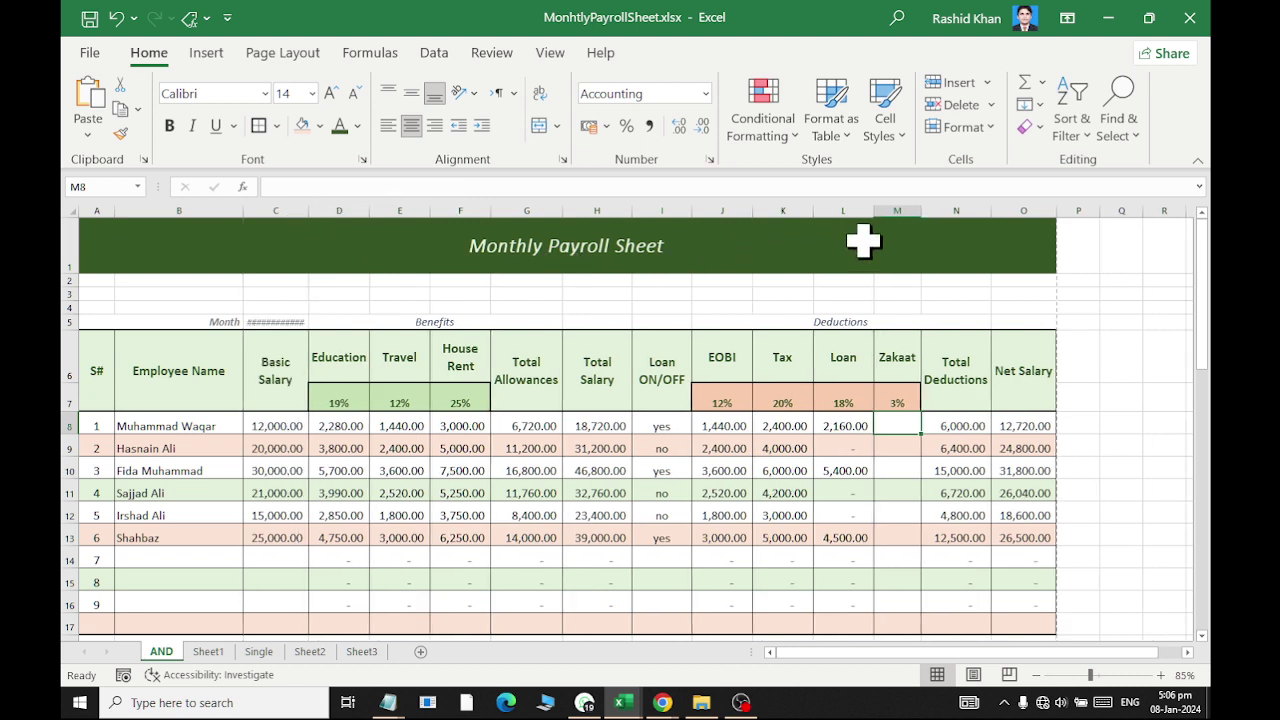
pyautogui.moveTo(920, 211); pyautogui.dragTo(936, 211)
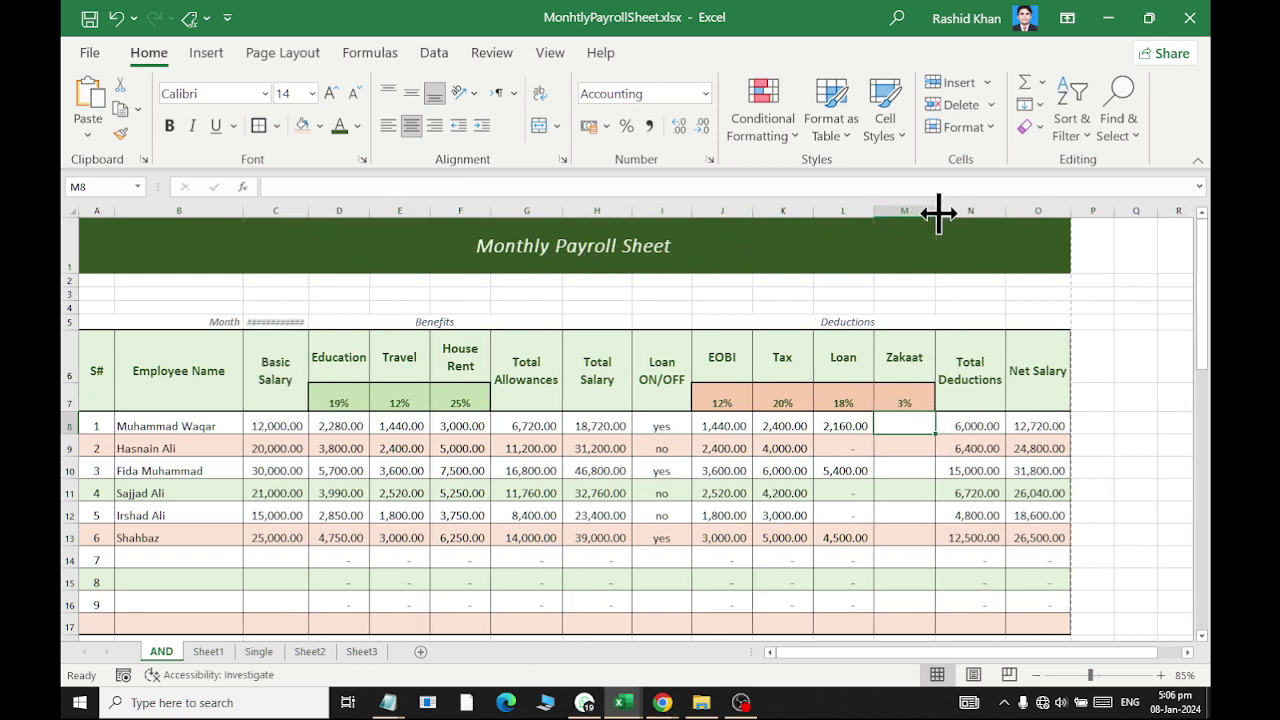
pyautogui.click(517, 508)
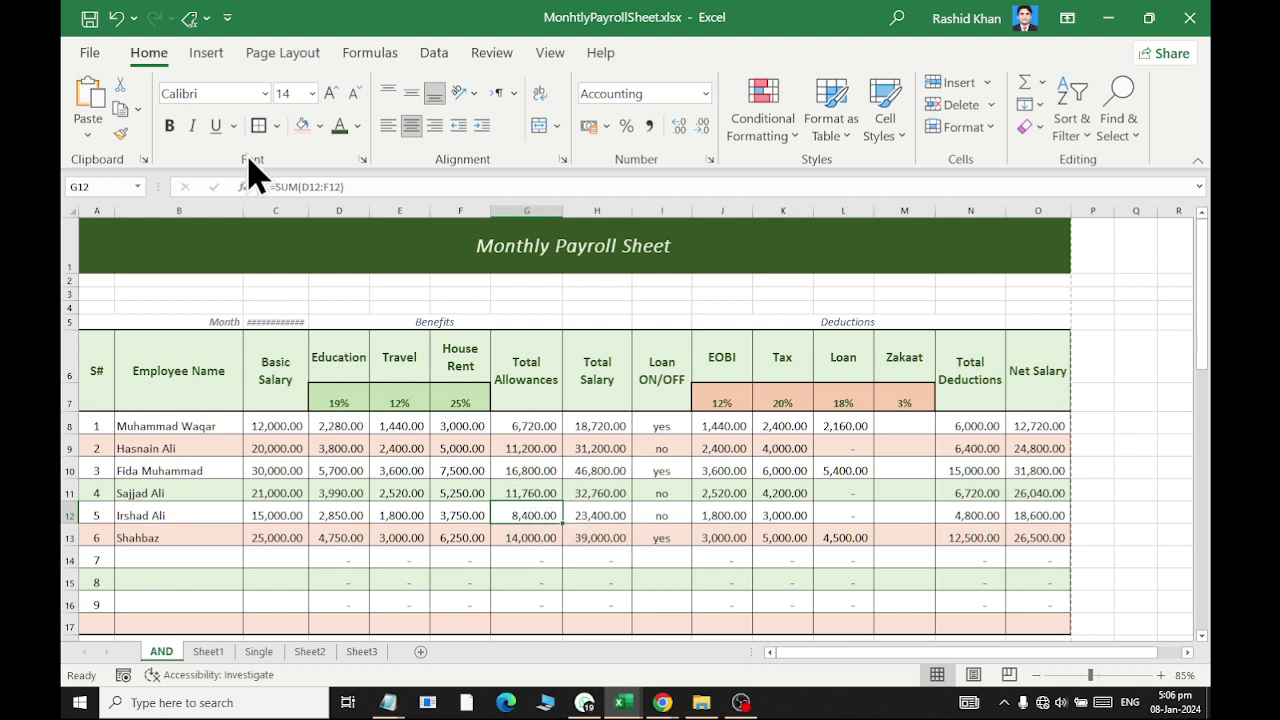
pyautogui.click(1038, 128)
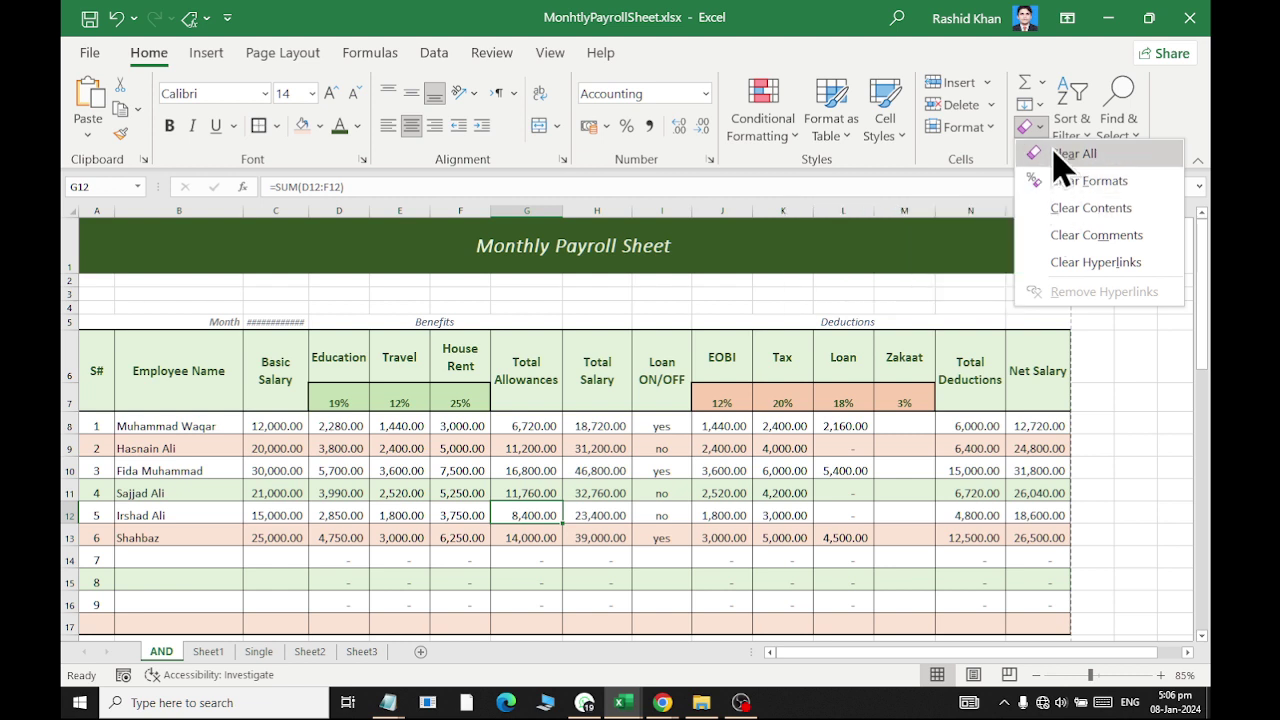
pyautogui.click(571, 230)
pyautogui.click(363, 249)
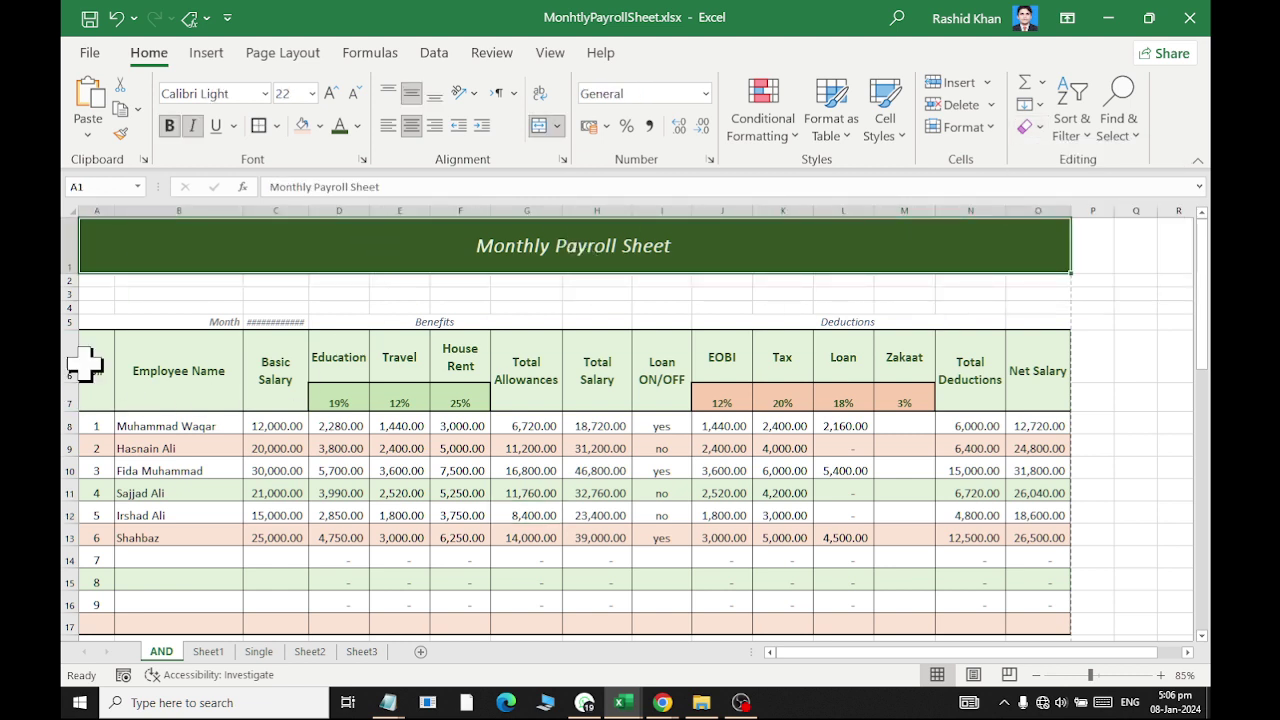
pyautogui.moveTo(85, 366); pyautogui.dragTo(1064, 370)
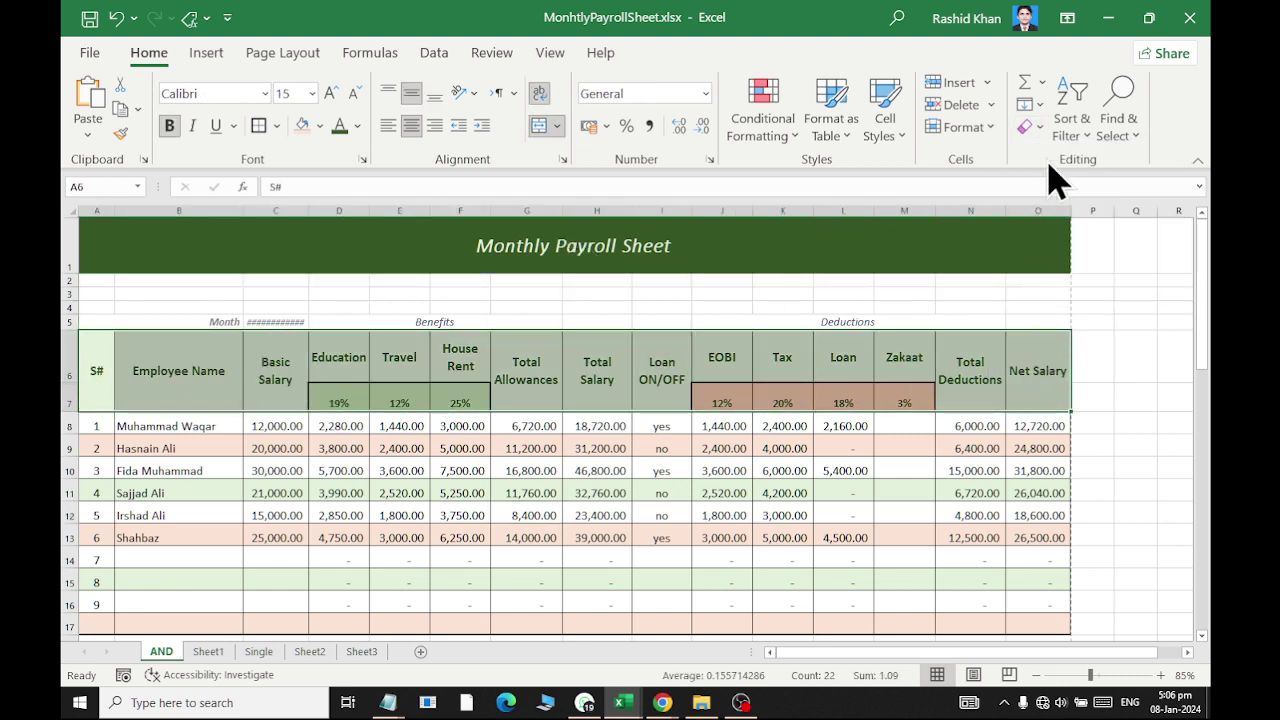
pyautogui.click(1034, 104)
pyautogui.click(1040, 125)
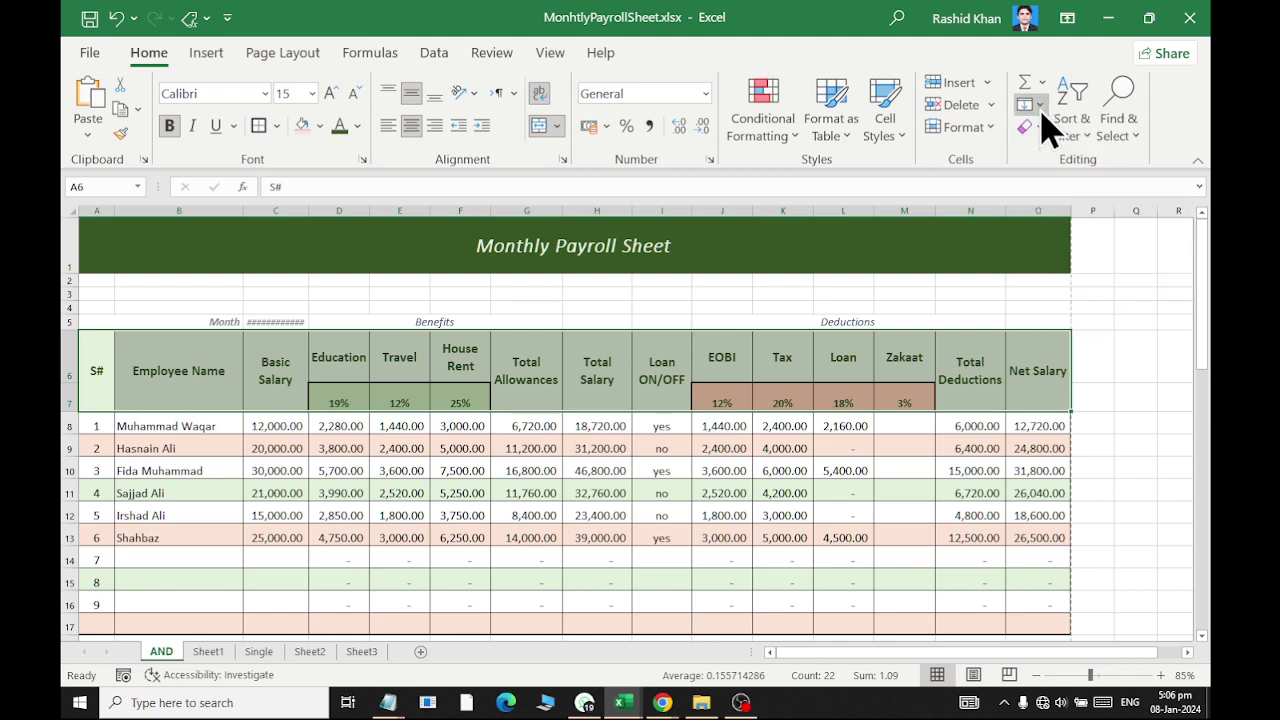
pyautogui.click(1040, 125)
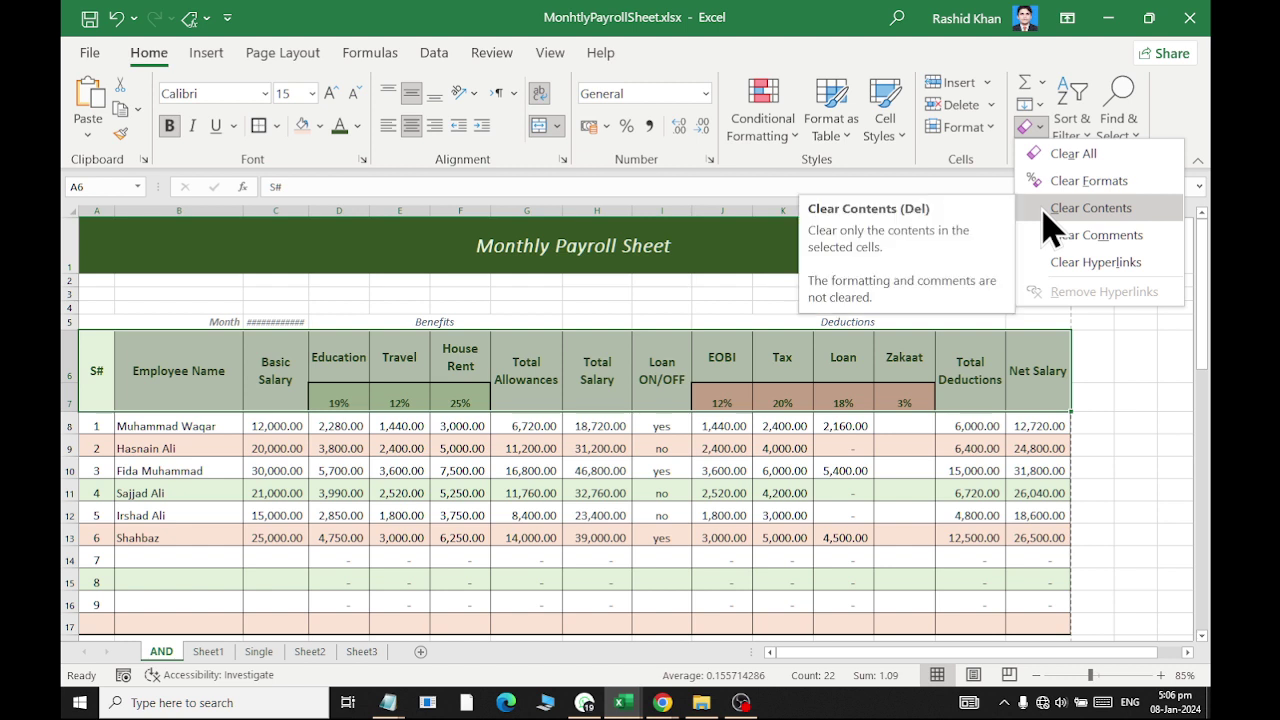
pyautogui.click(624, 426)
pyautogui.click(1120, 125)
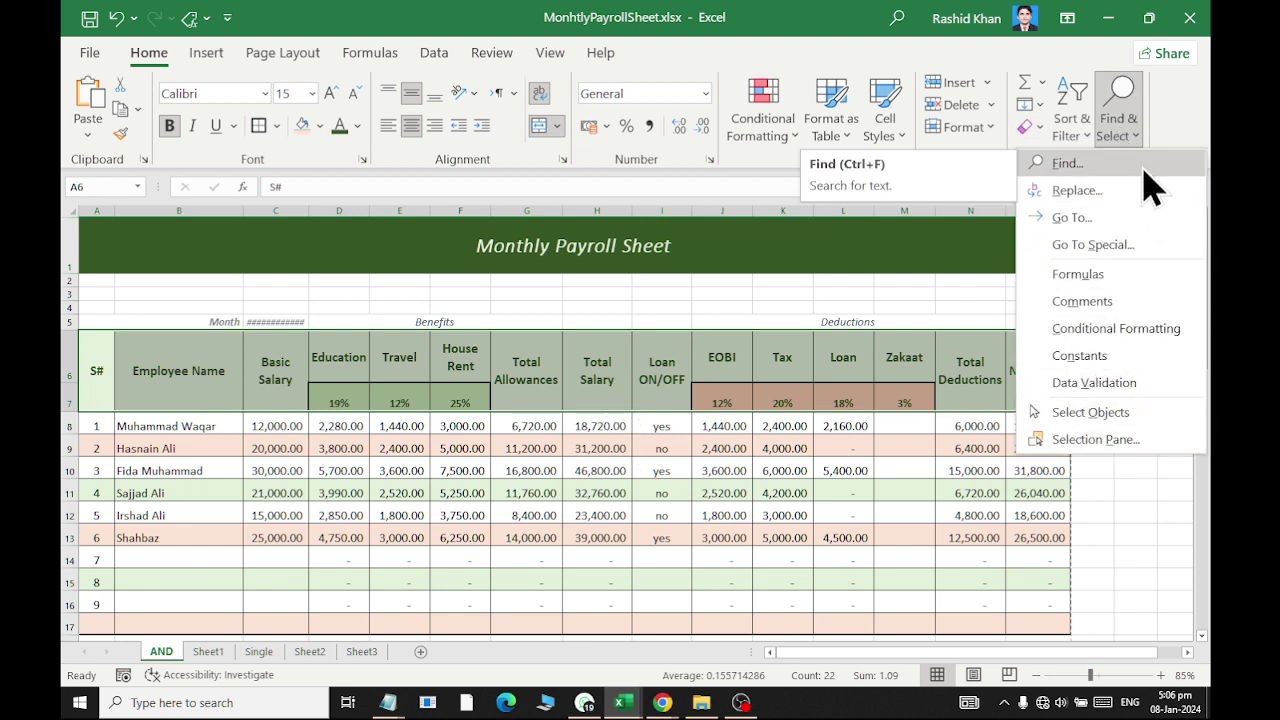
pyautogui.click(163, 274)
pyautogui.click(197, 257)
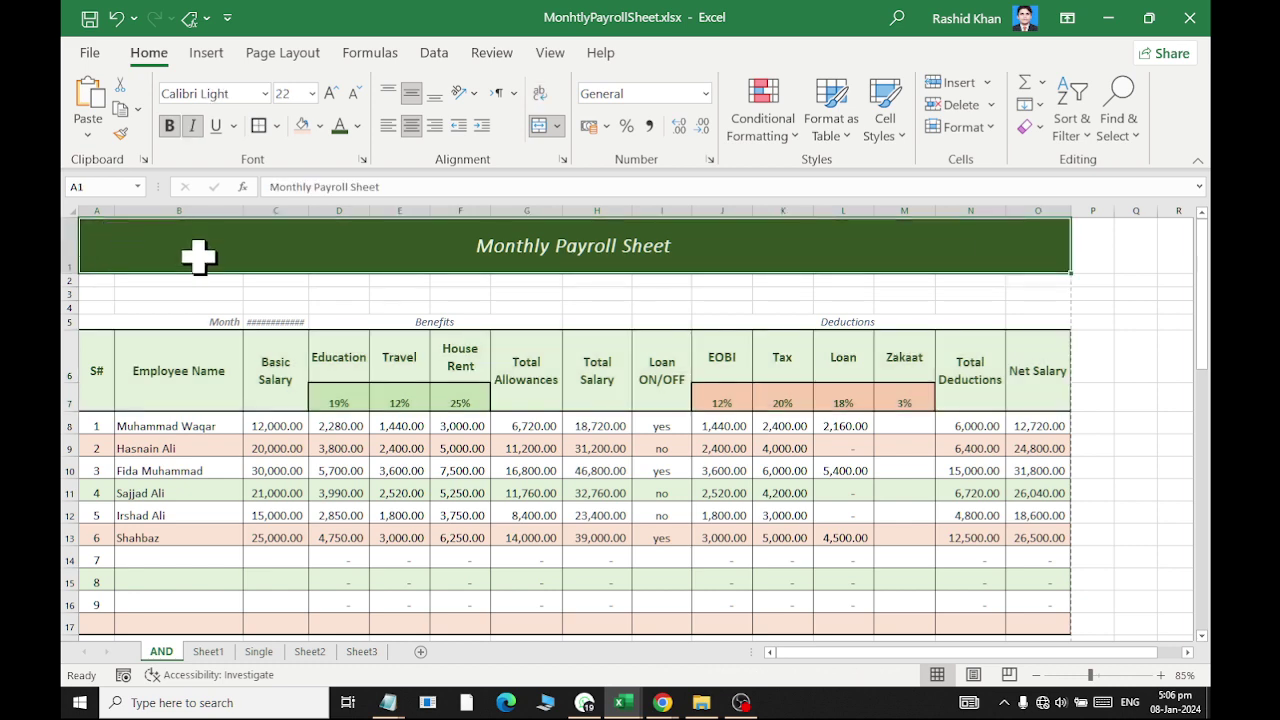
pyautogui.click(1119, 118)
pyautogui.click(1100, 163)
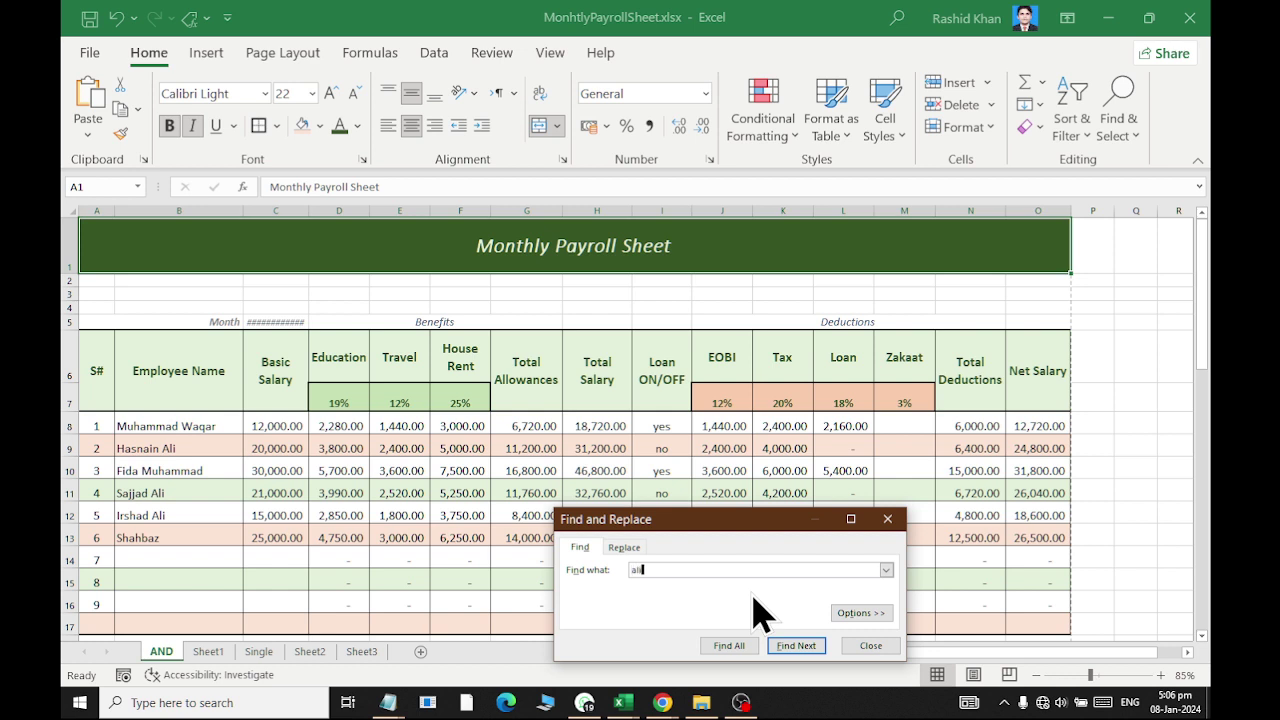
pyautogui.click(790, 646)
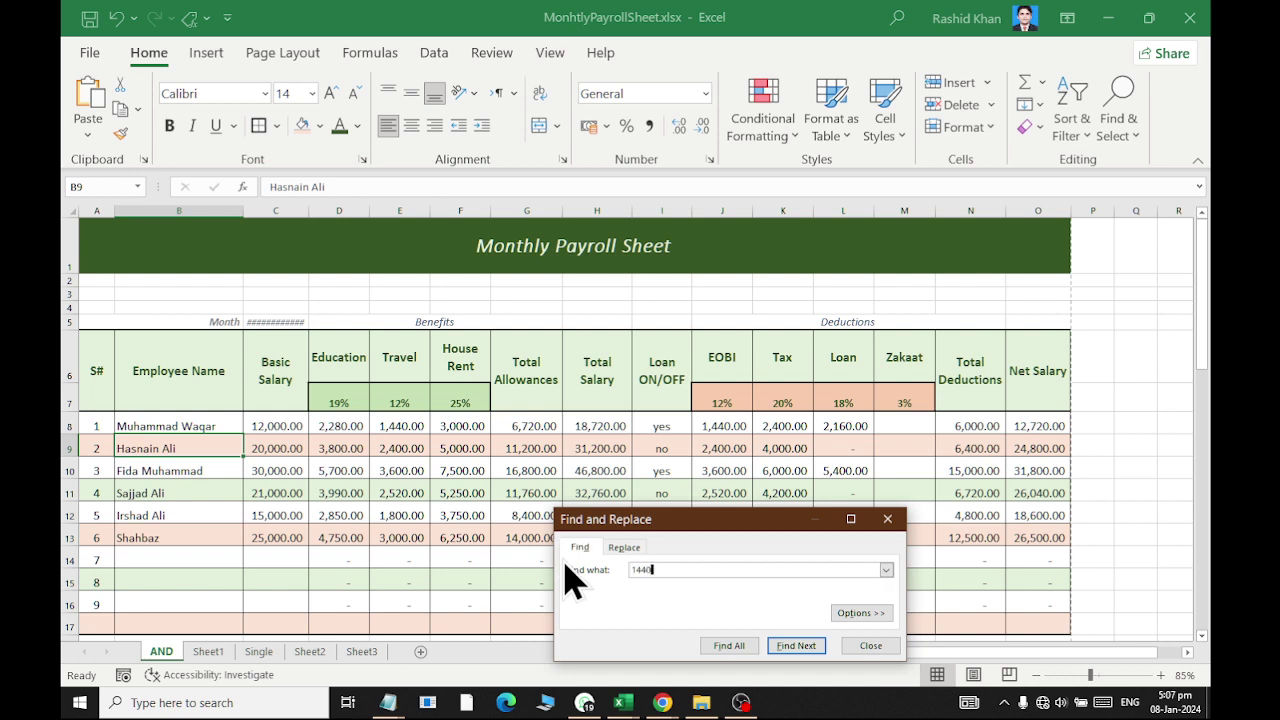
pyautogui.press('Return')
pyautogui.click(628, 395)
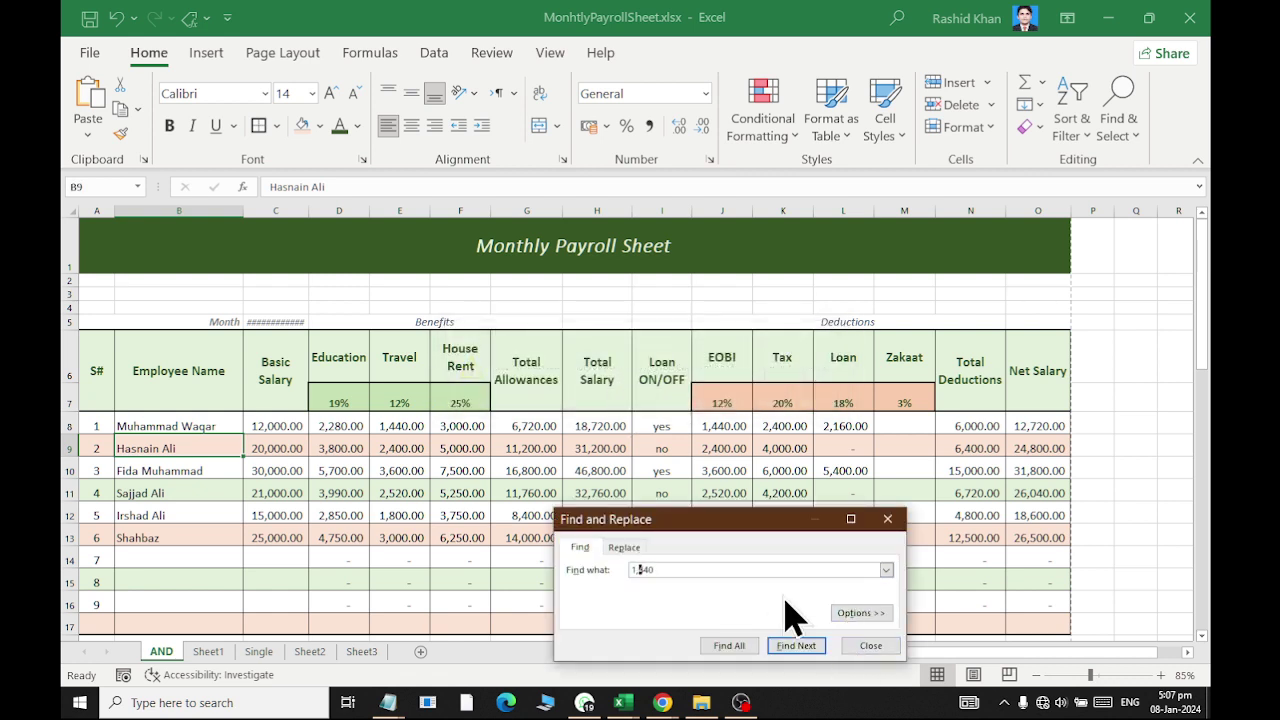
pyautogui.click(810, 645)
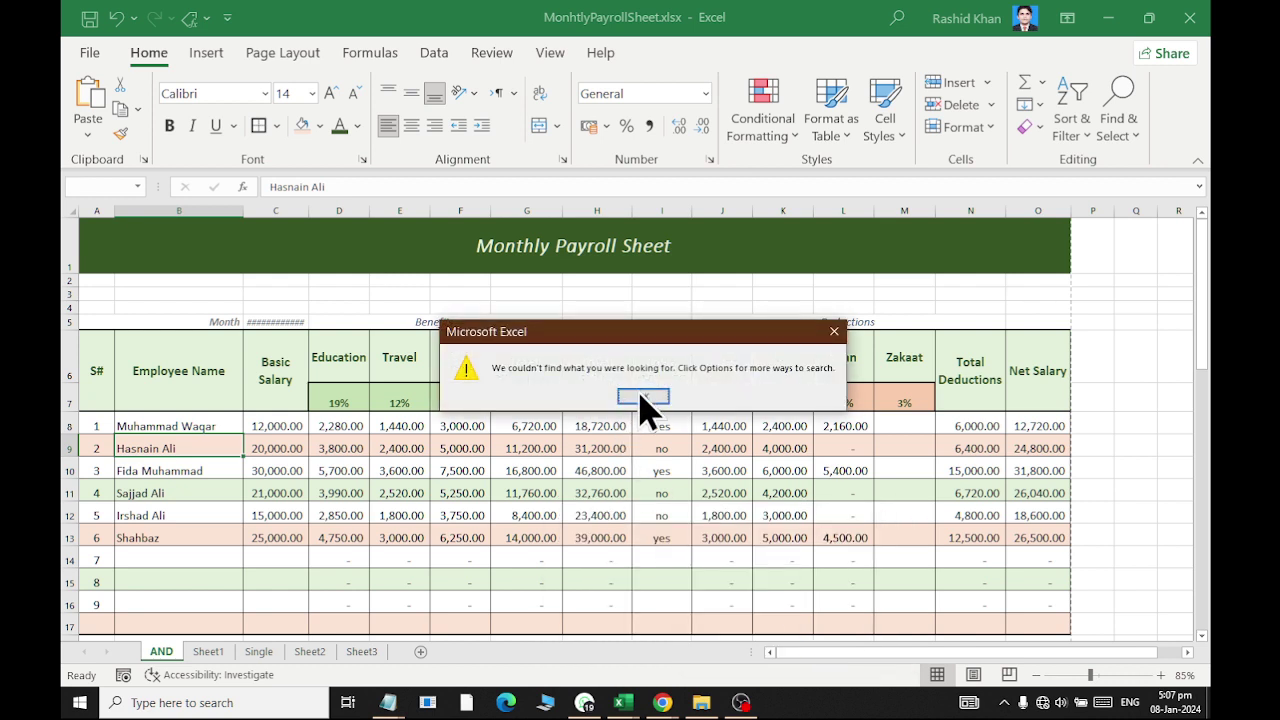
pyautogui.click(642, 397)
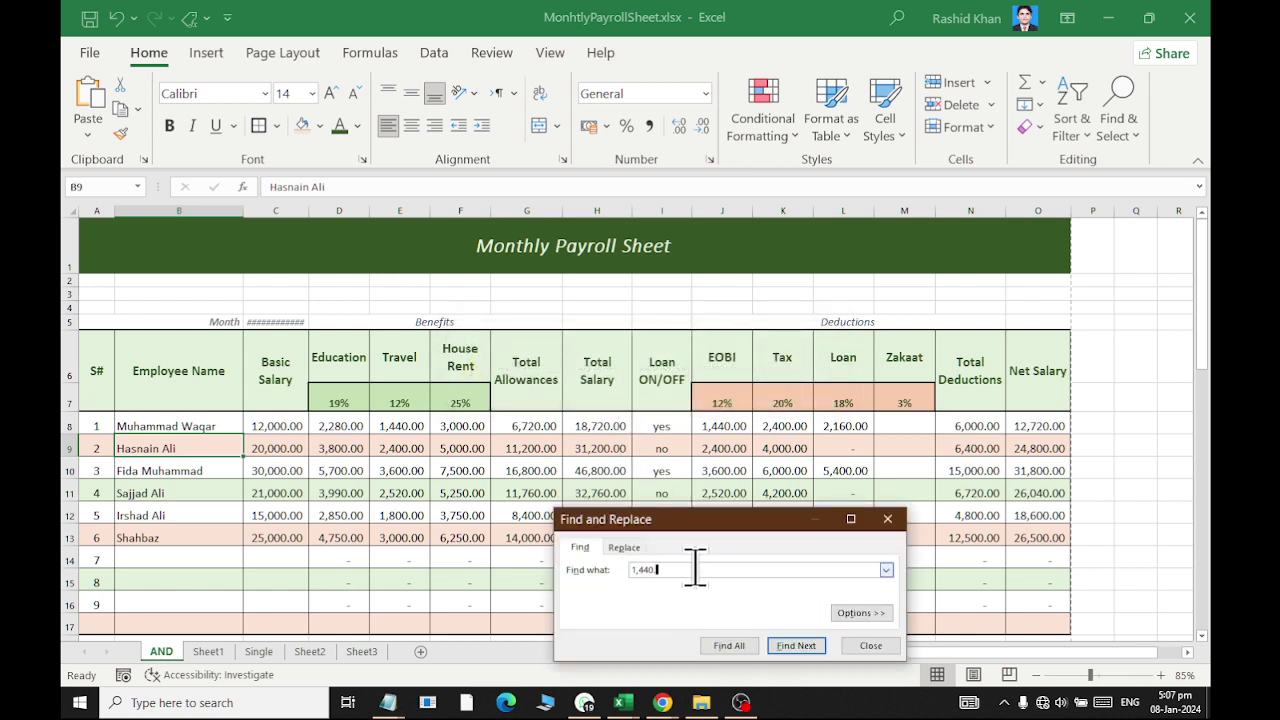
pyautogui.click(789, 649)
pyautogui.click(642, 397)
pyautogui.press('Escape')
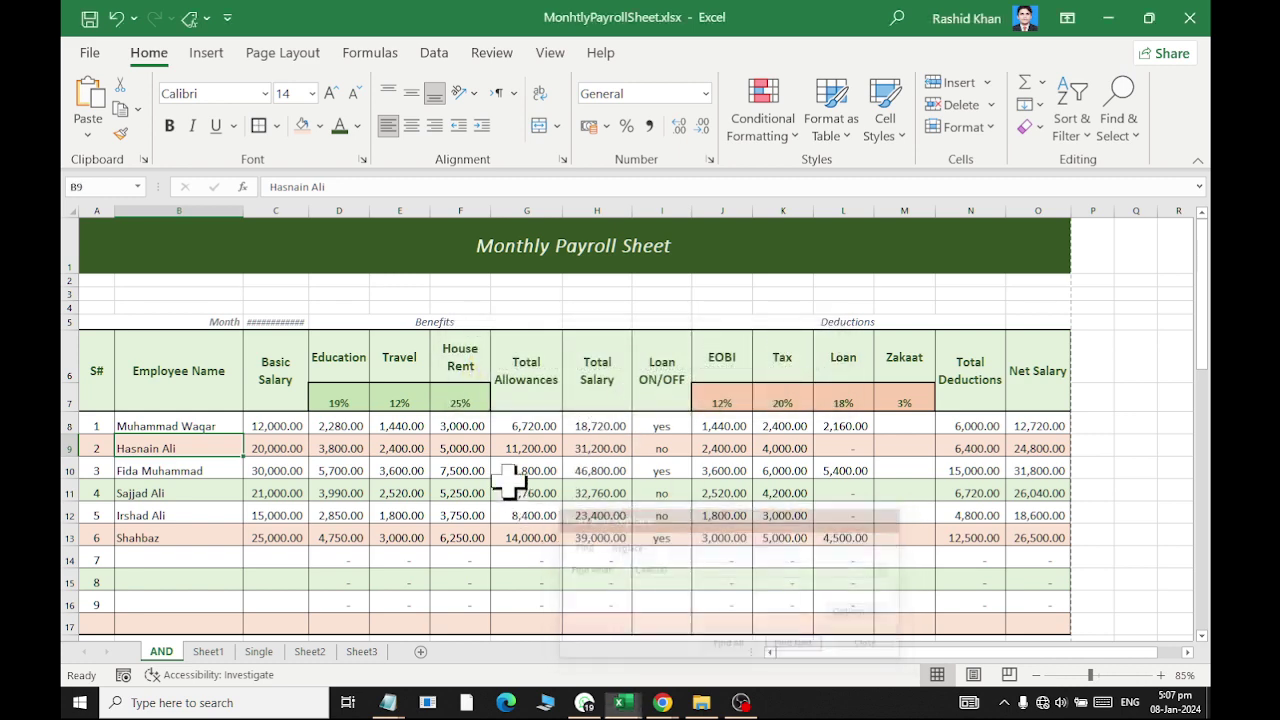
pyautogui.click(470, 428)
pyautogui.scroll(1, 340, 415)
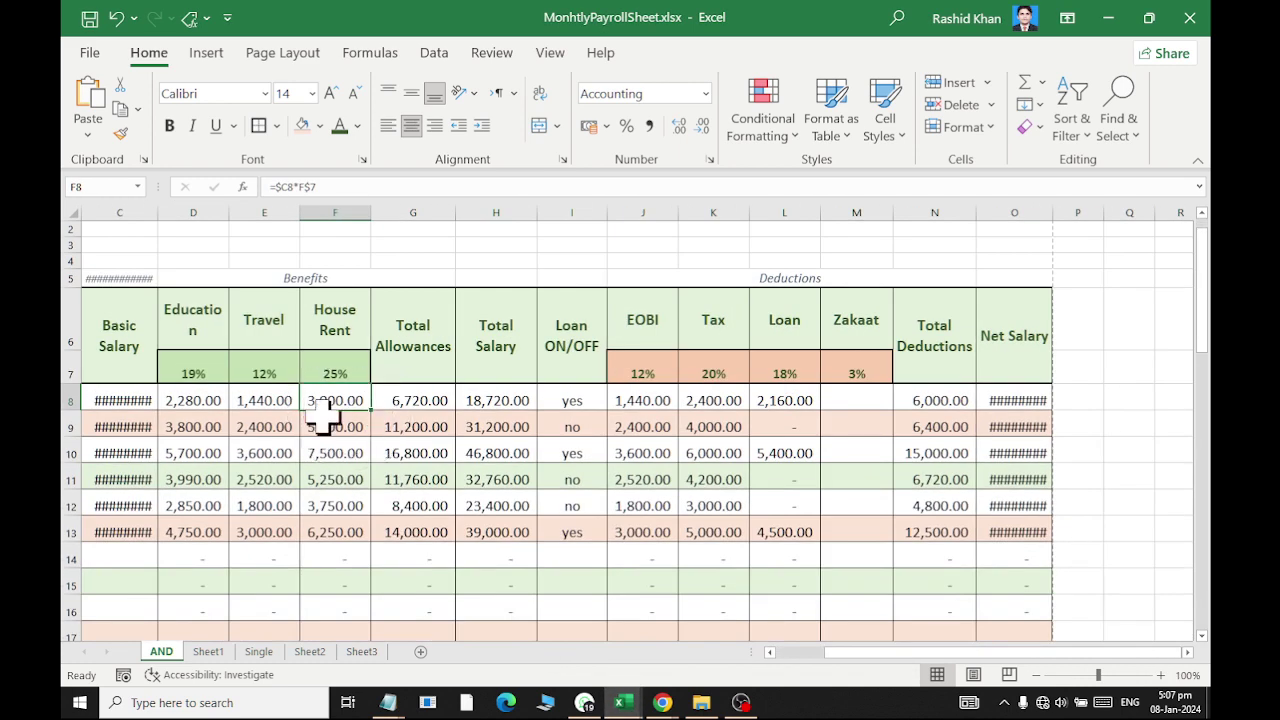
# Select cells around the employee rows and briefly check the Find & Select menu.
pyautogui.click(122, 455)
pyautogui.scroll(-1, 85, 440)
pyautogui.moveTo(339, 437); pyautogui.dragTo(96, 415)
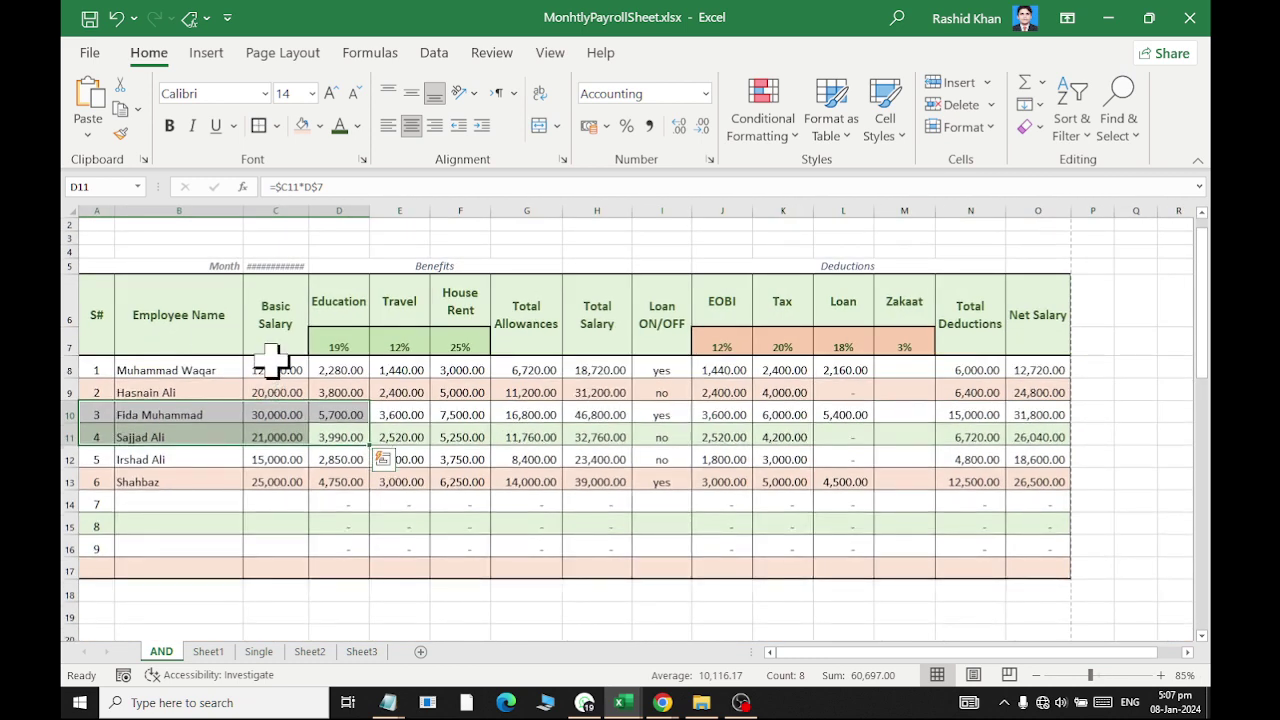
pyautogui.click(270, 370)
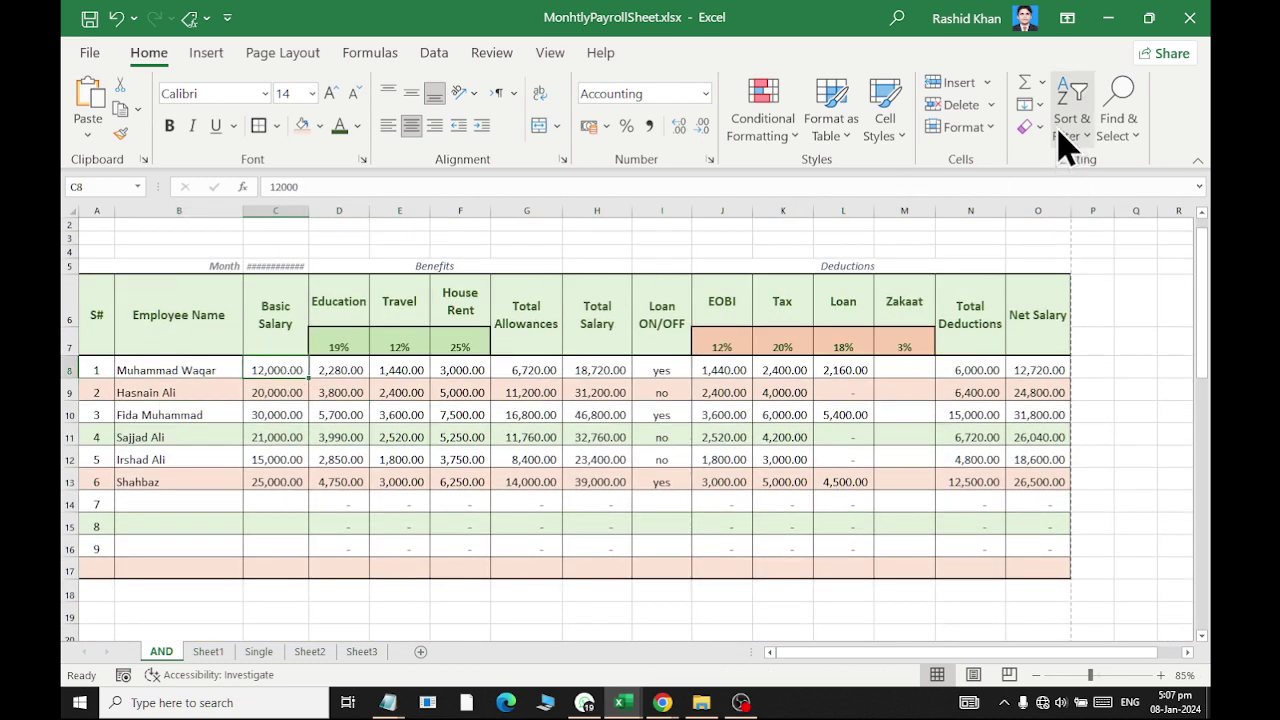
pyautogui.click(1141, 130)
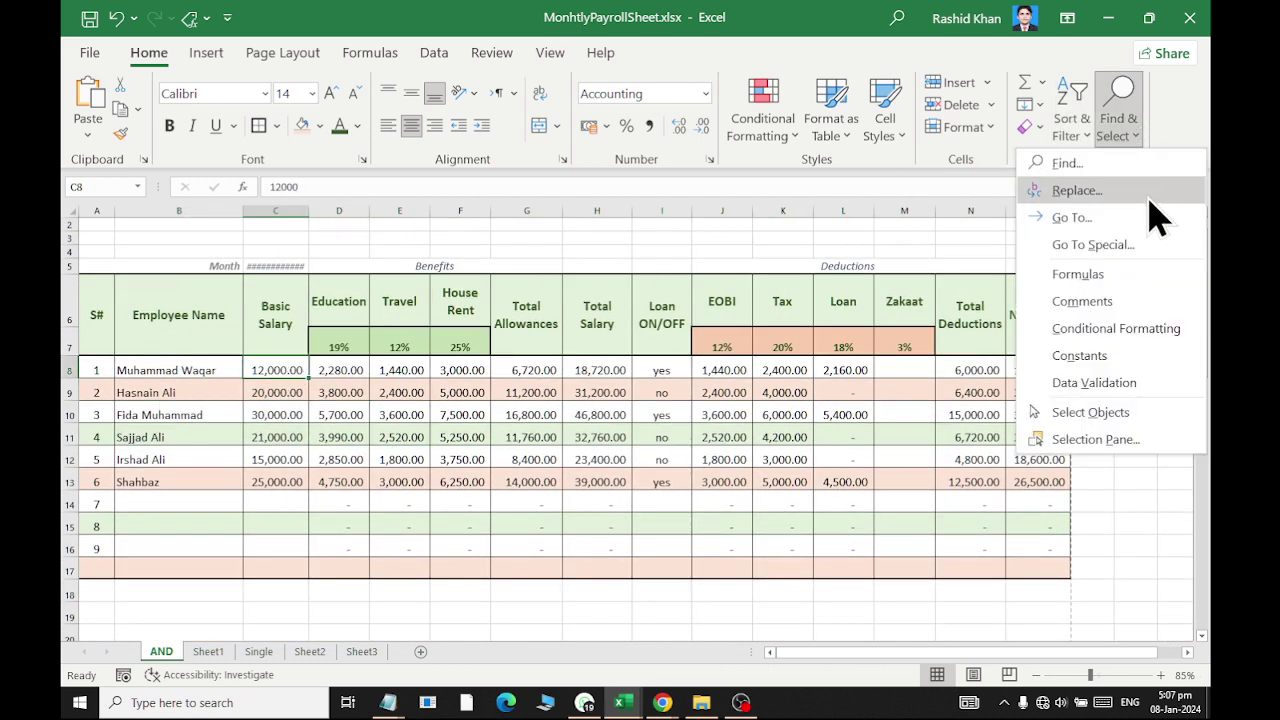
pyautogui.click(200, 250)
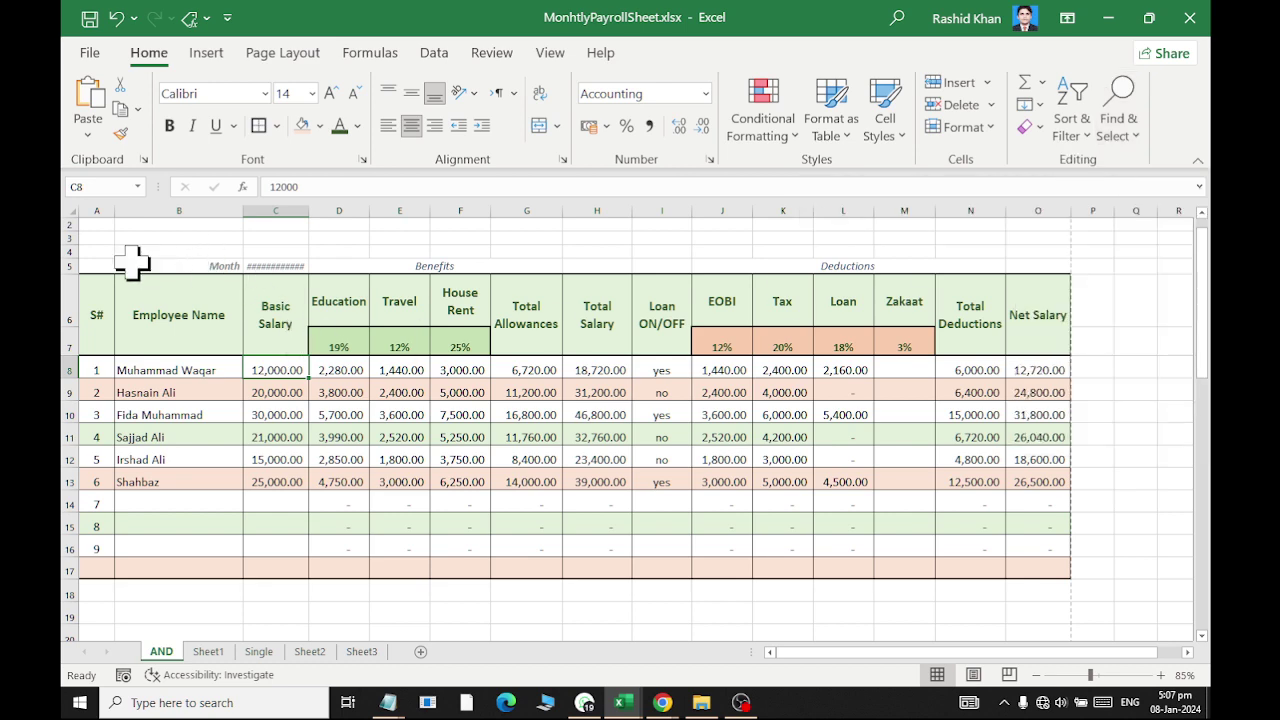
pyautogui.scroll(1, 130, 260)
pyautogui.click(158, 294)
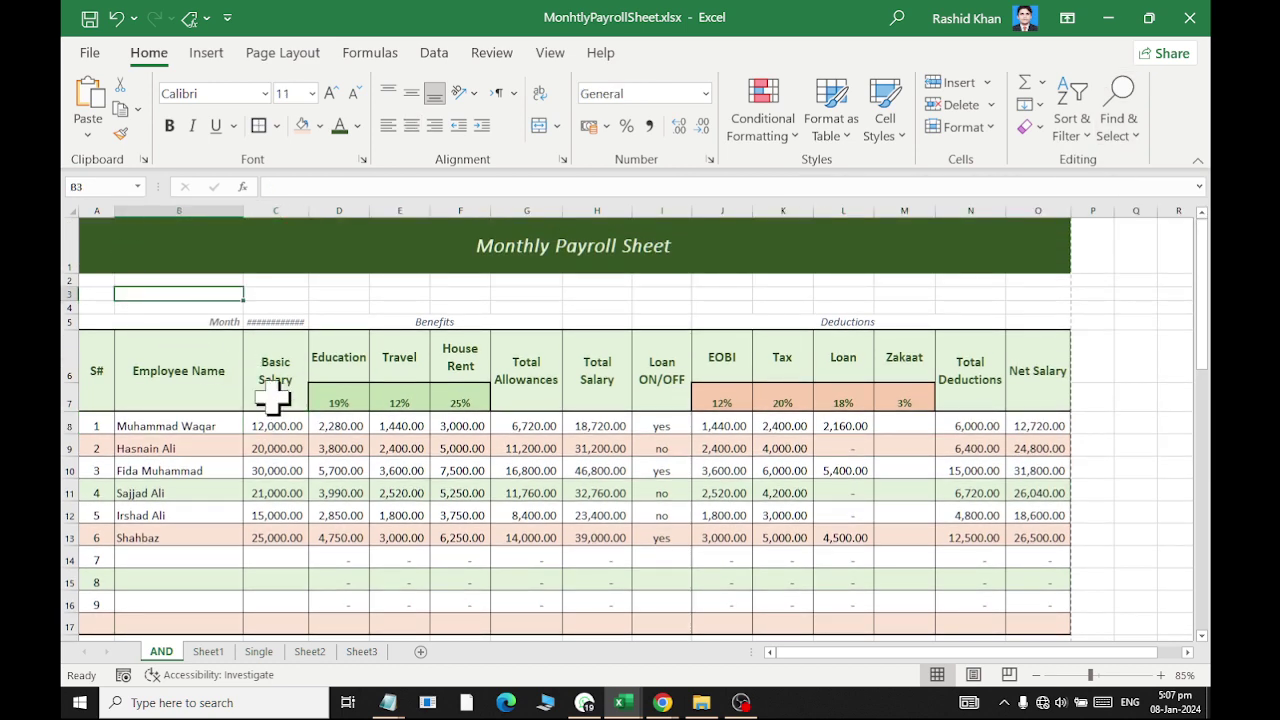
pyautogui.keyDown('ctrl'); pyautogui.scroll(3, 193, 398); pyautogui.keyUp('ctrl')
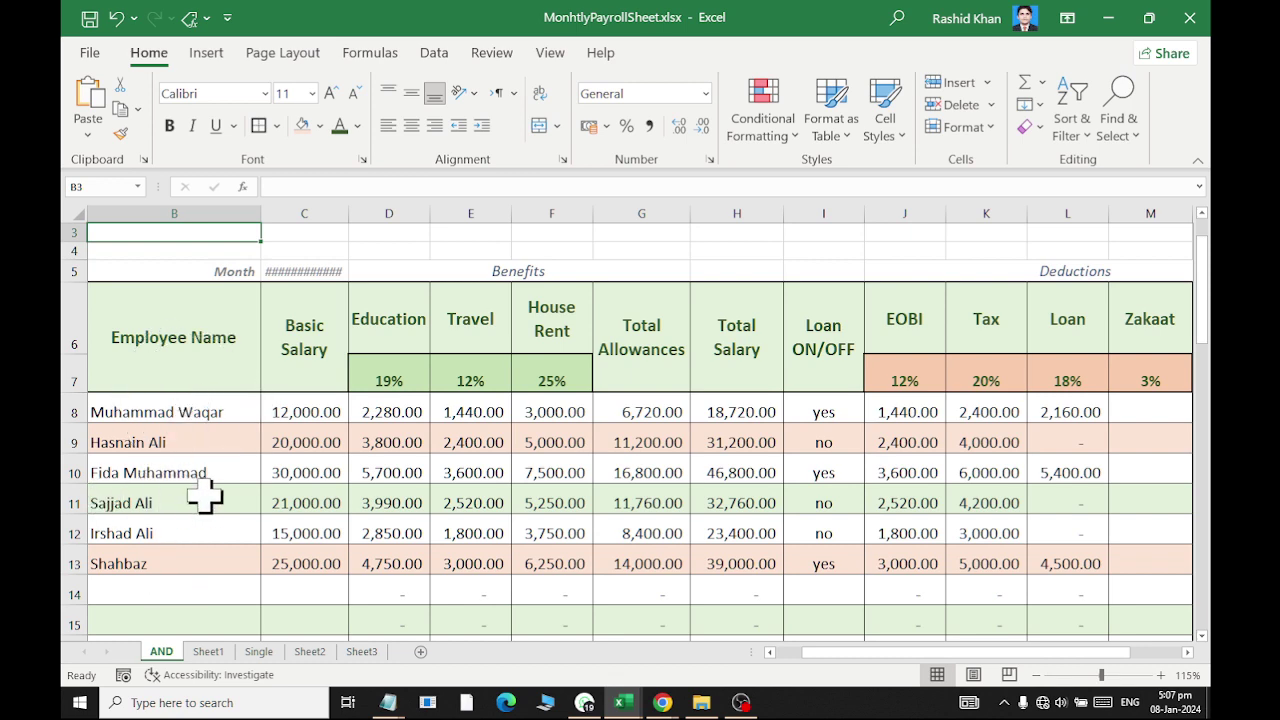
# Use Find and Replace to swap the employee name in row 11 for a new one.
pyautogui.click(1118, 130)
pyautogui.click(1078, 190)
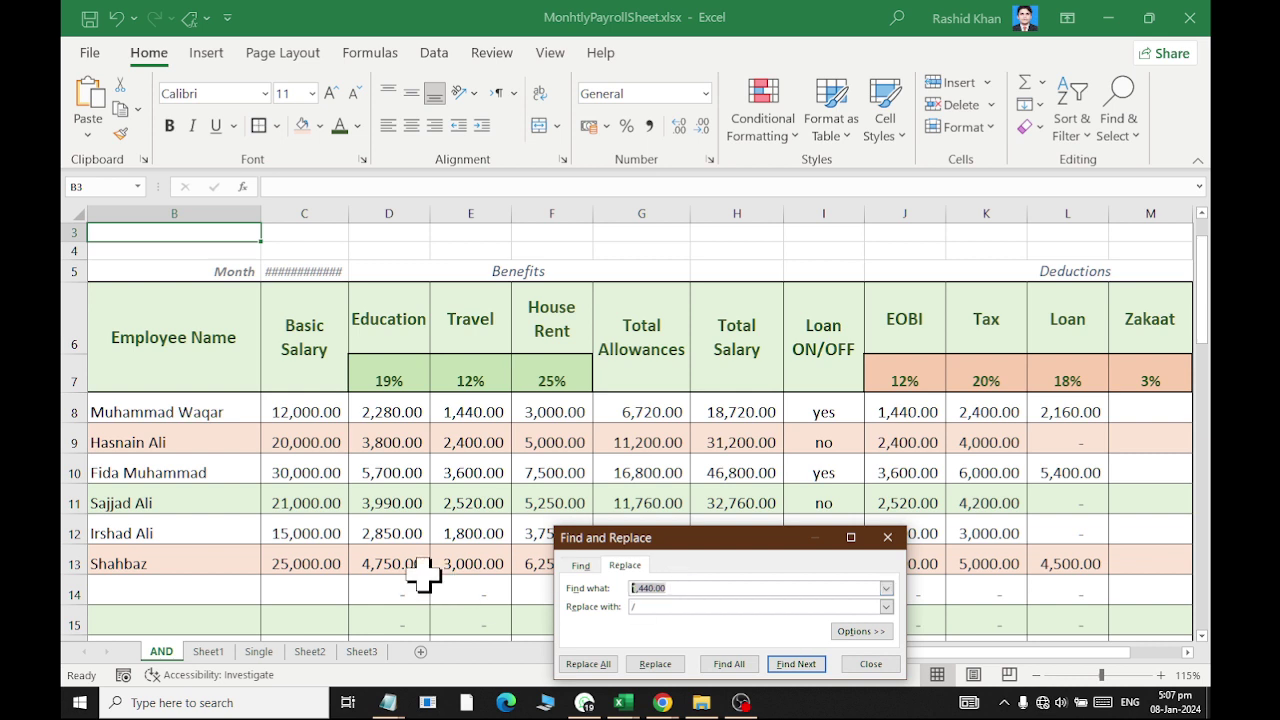
pyautogui.moveTo(630, 588); pyautogui.dragTo(656, 588)
pyautogui.write('mukhtar')
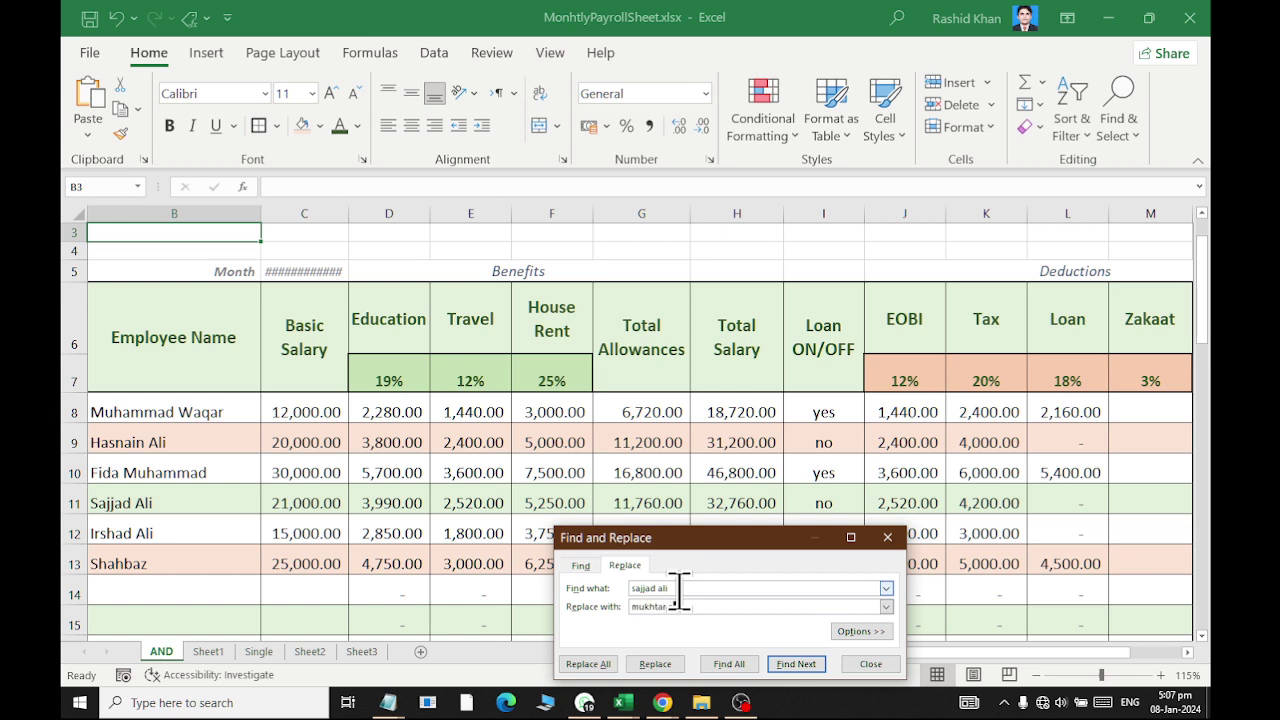
pyautogui.write('d')
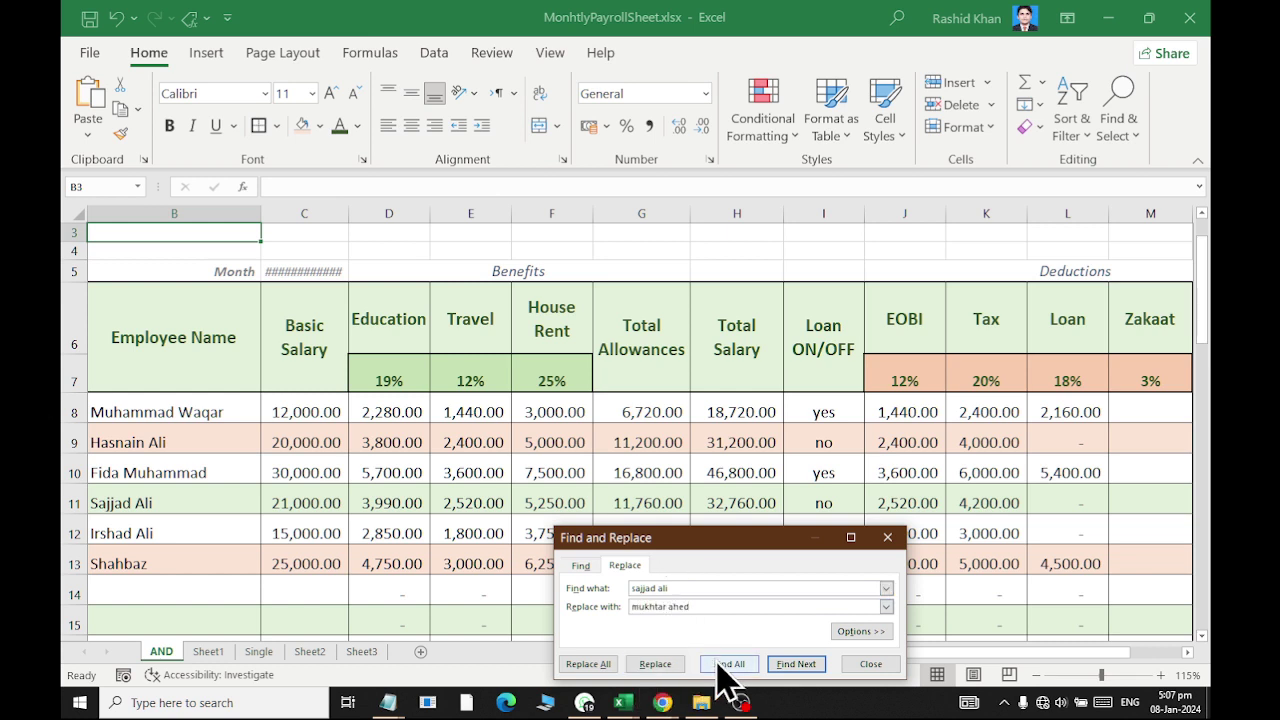
pyautogui.click(795, 665)
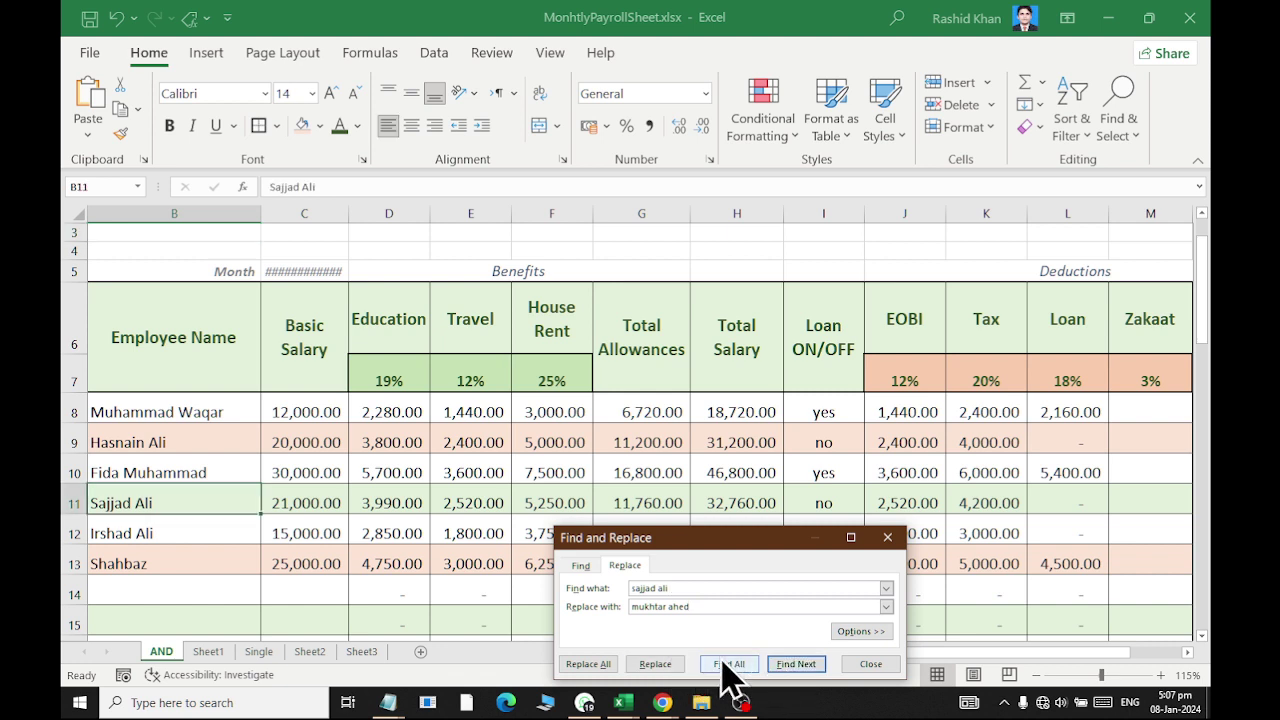
pyautogui.click(662, 665)
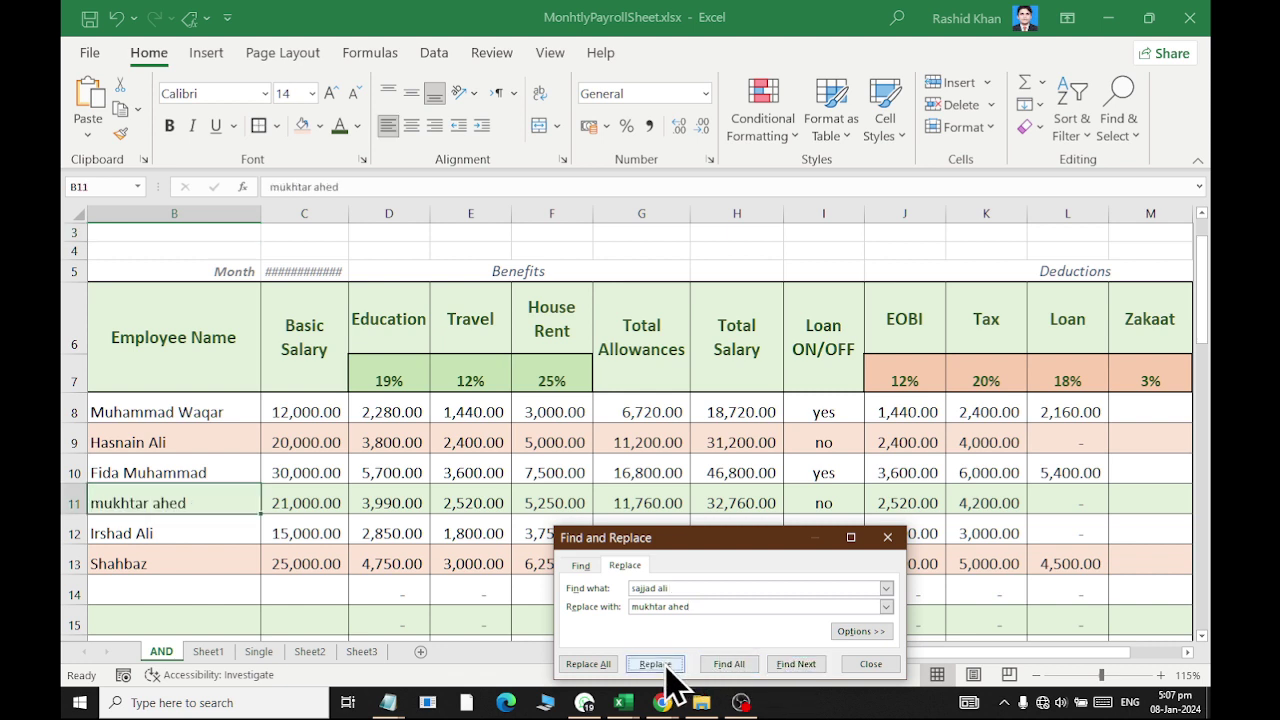
pyautogui.click(885, 665)
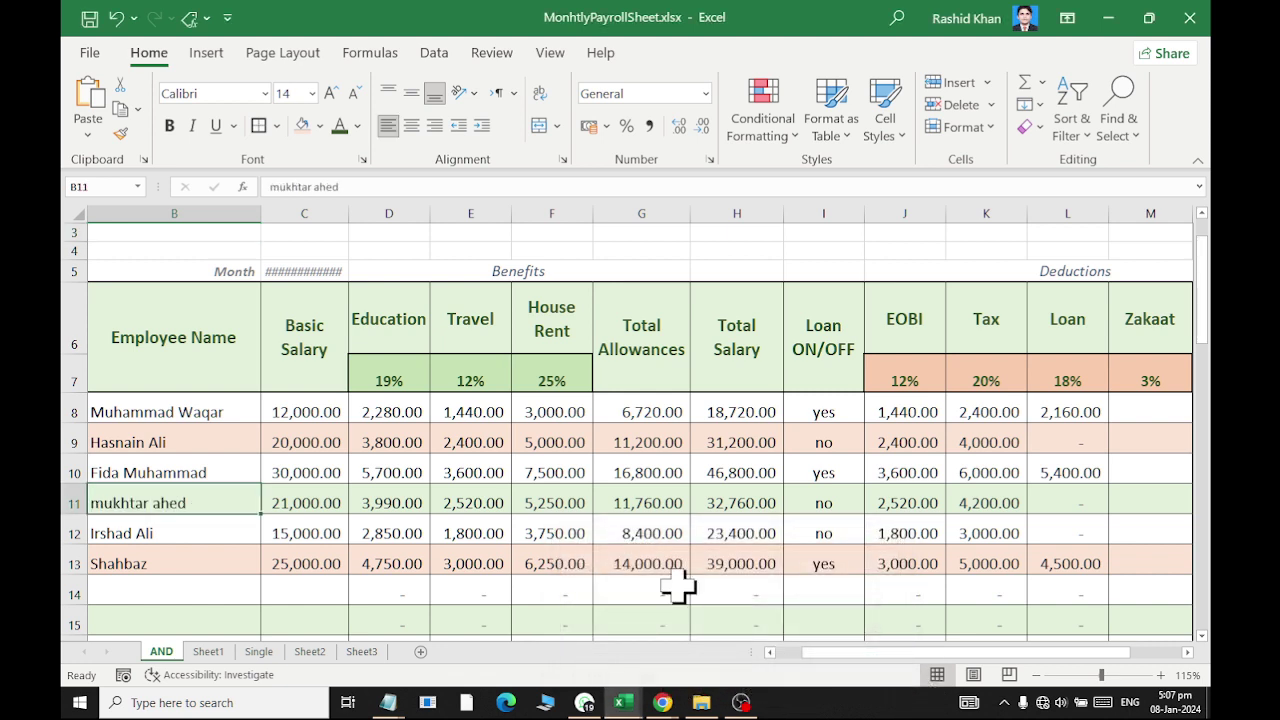
# Select every blank cell on the sheet with Go To Special > Blanks.
pyautogui.click(1126, 128)
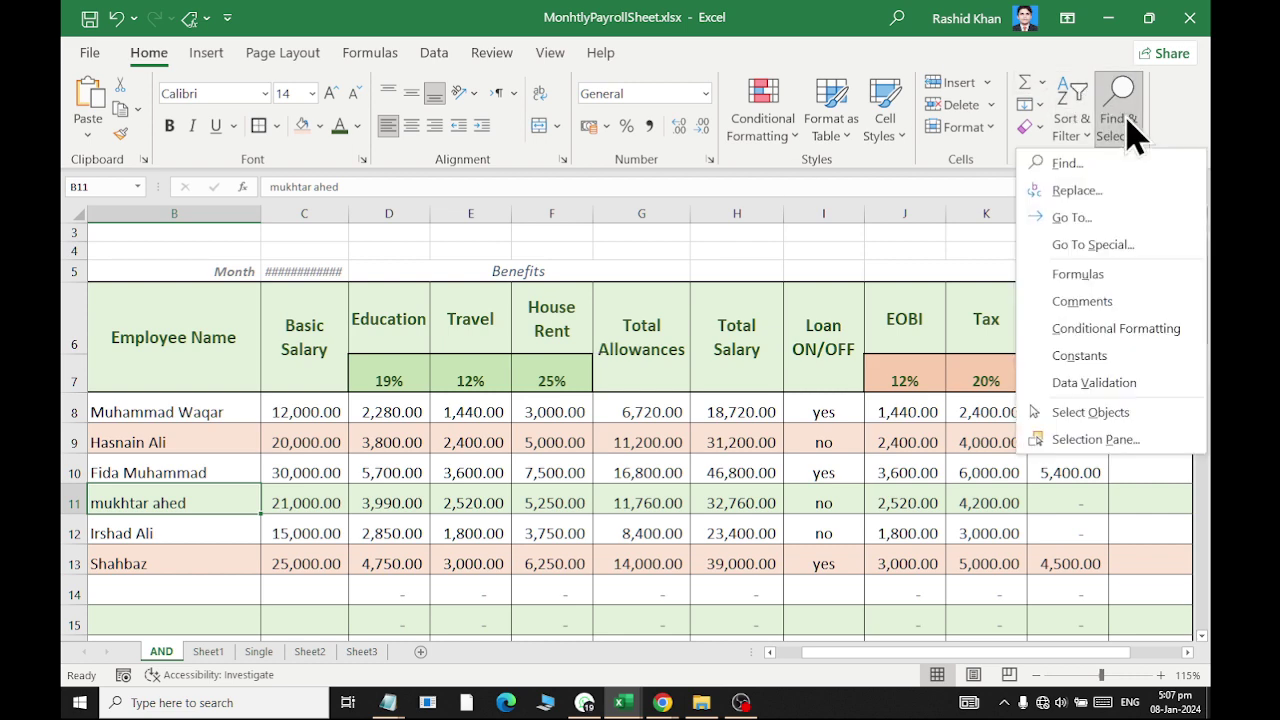
pyautogui.click(1132, 246)
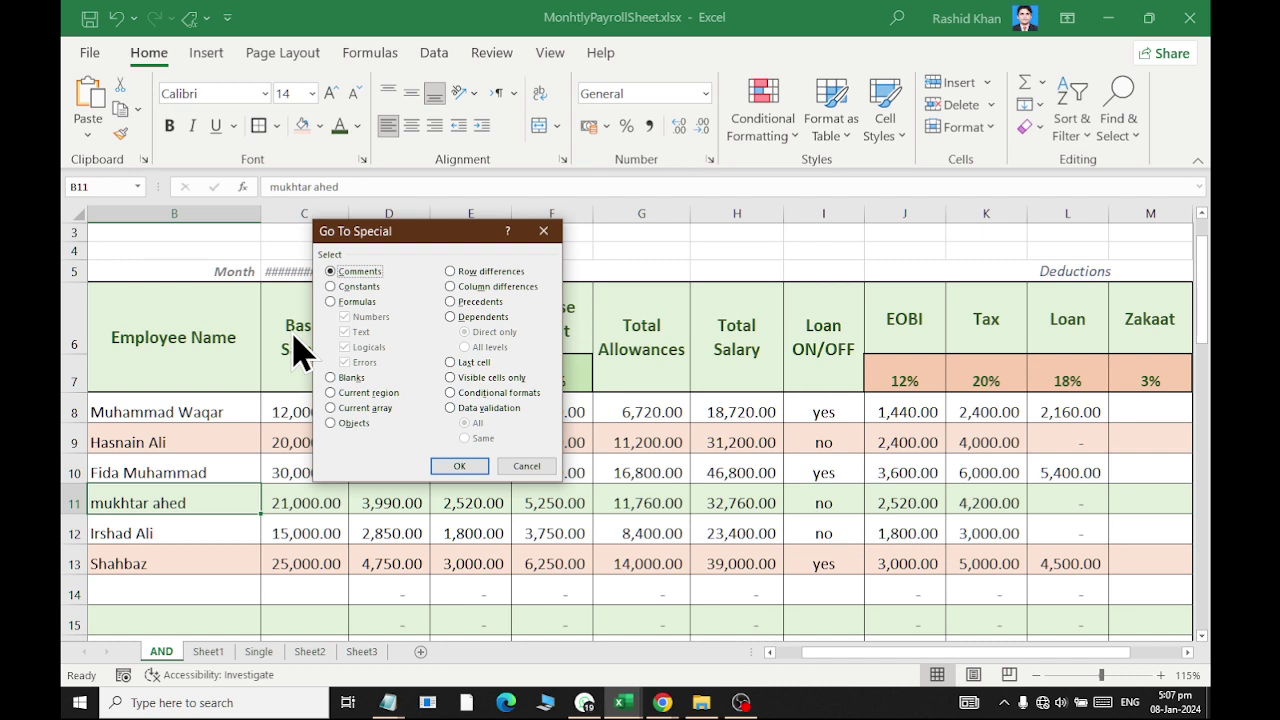
pyautogui.click(331, 377)
pyautogui.click(459, 466)
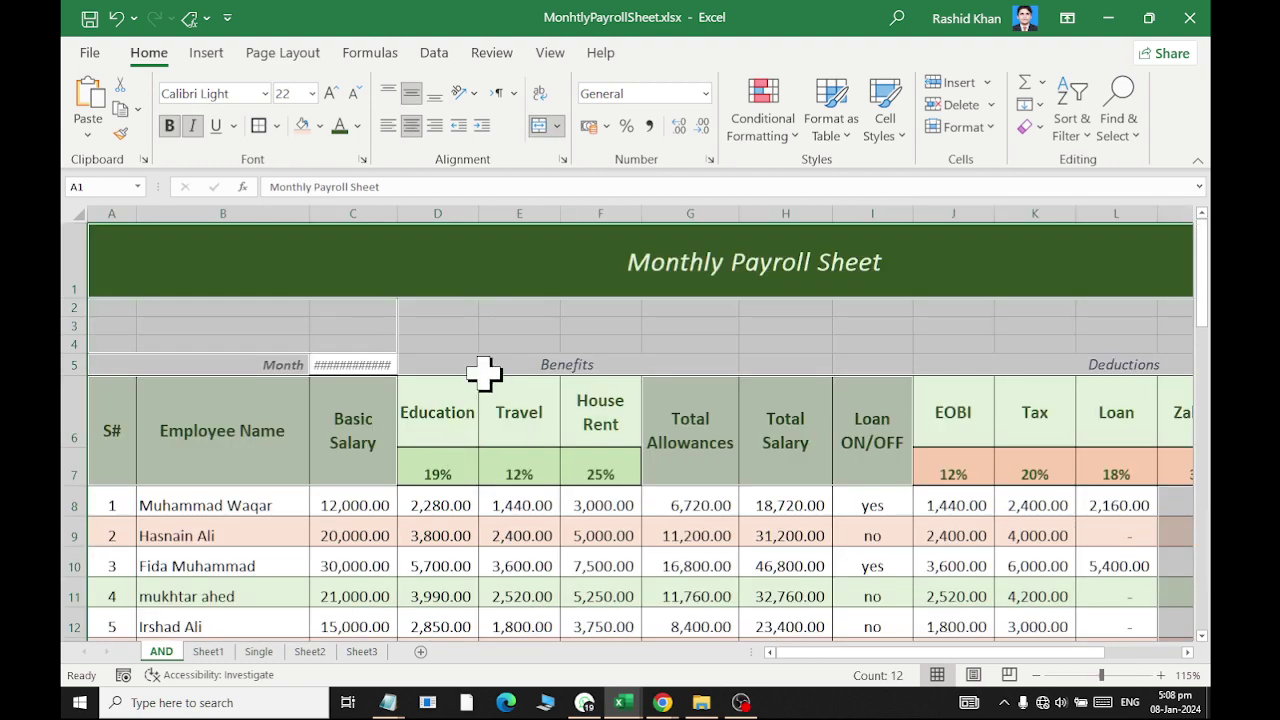
# Drag-select the employee data block starting from row 8.
pyautogui.scroll(-1, 484, 372)
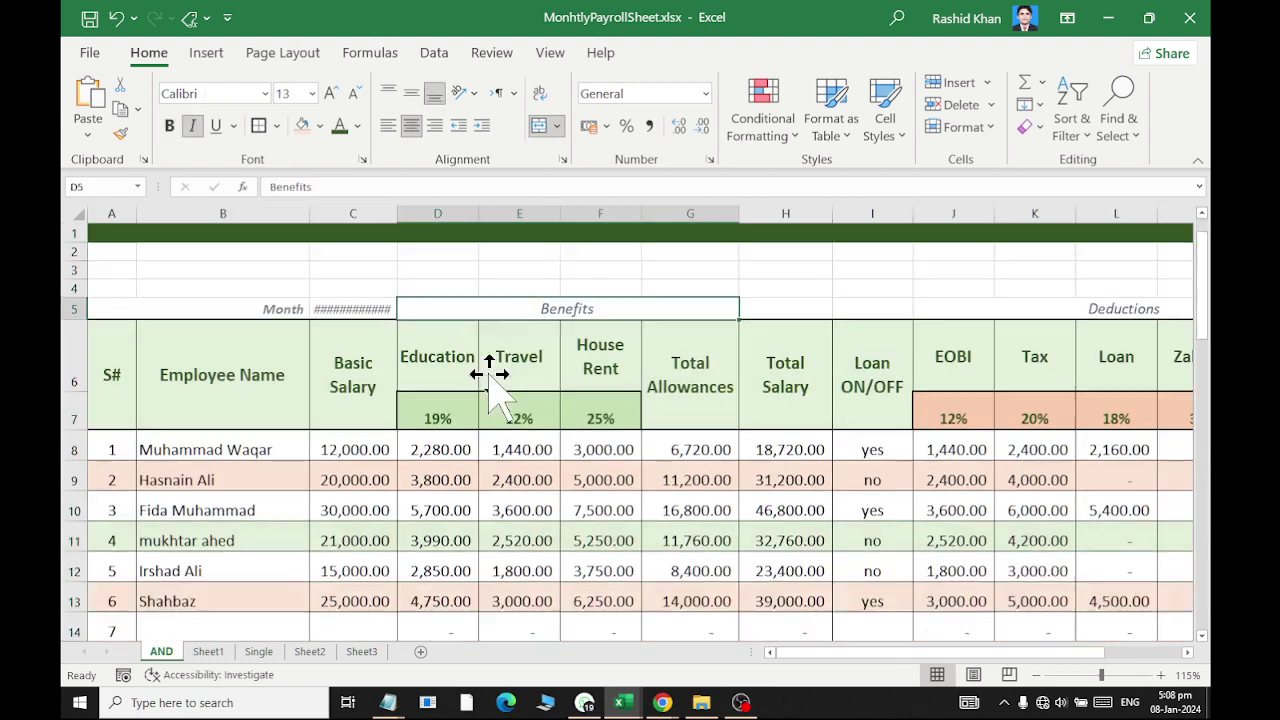
pyautogui.click(497, 367)
pyautogui.keyDown('ctrl'); pyautogui.scroll(-2, 497, 367); pyautogui.keyUp('ctrl')
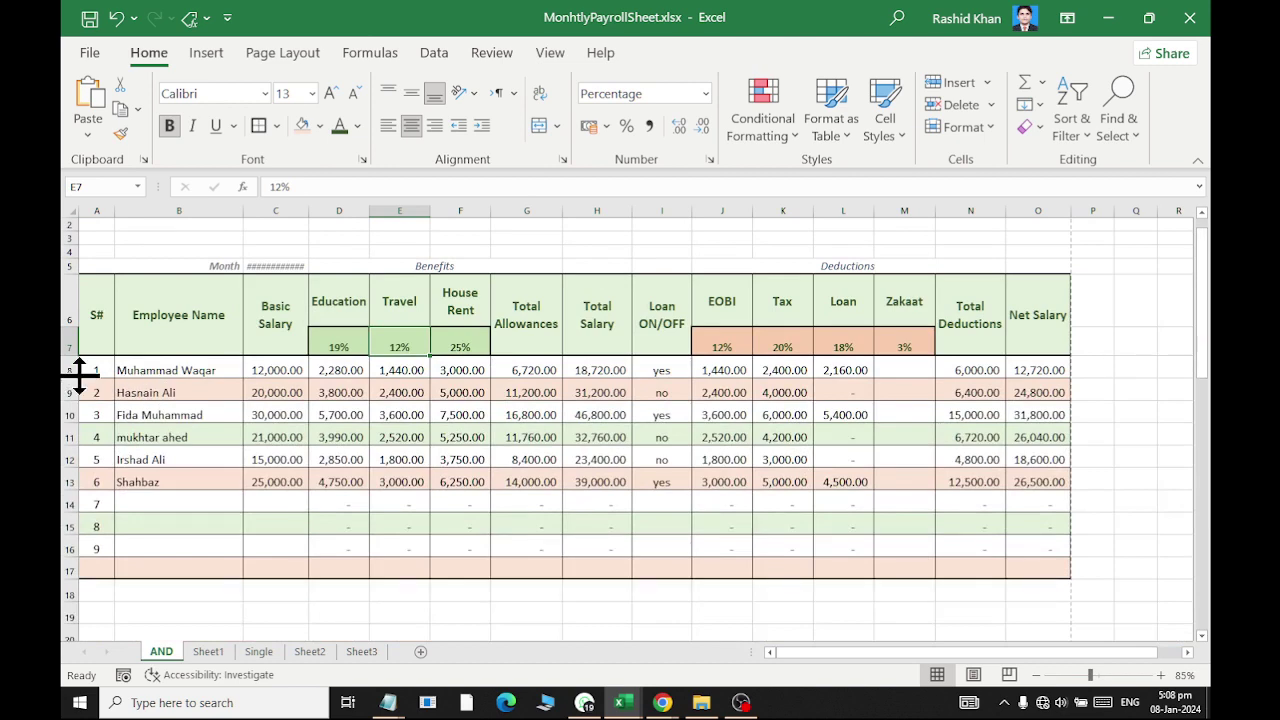
pyautogui.moveTo(90, 370)
pyautogui.mouseDown()
pyautogui.moveTo(82, 386)
pyautogui.moveTo(1051, 563)
pyautogui.mouseUp()
# Select the blank cells in the table via Go To Special > Blanks, then clear the selection.
pyautogui.click(1112, 128)
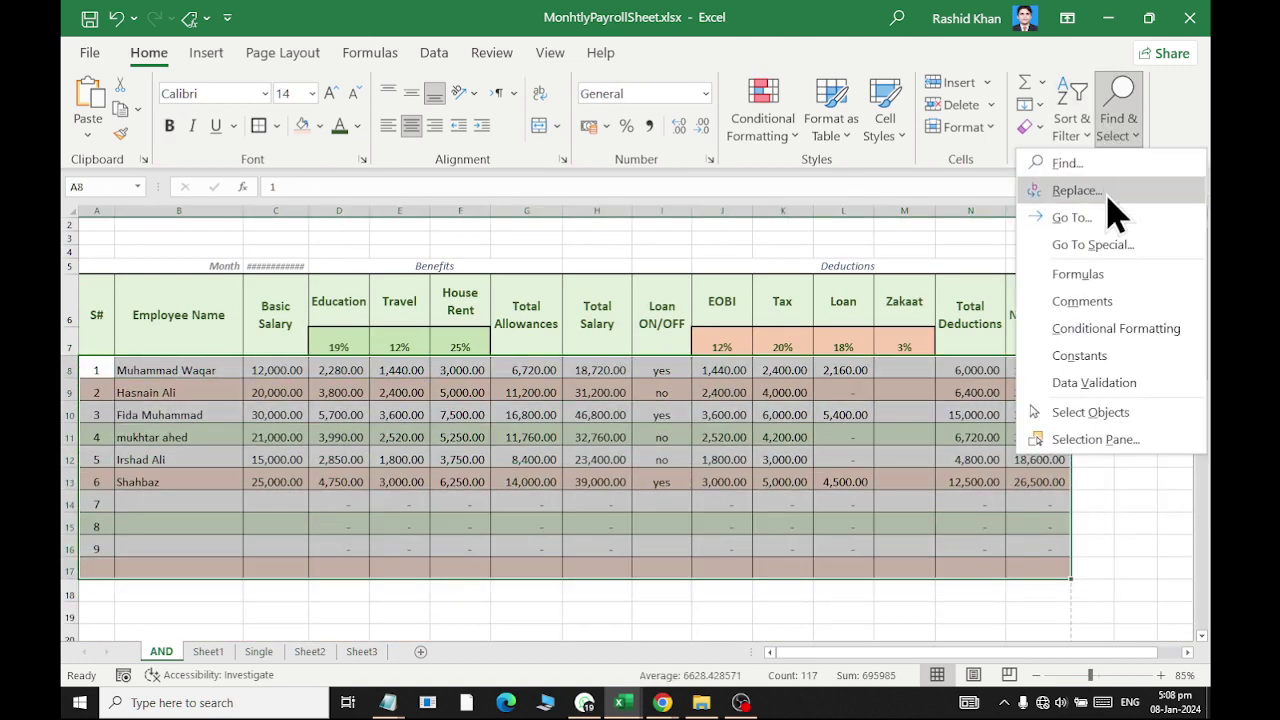
pyautogui.click(1110, 244)
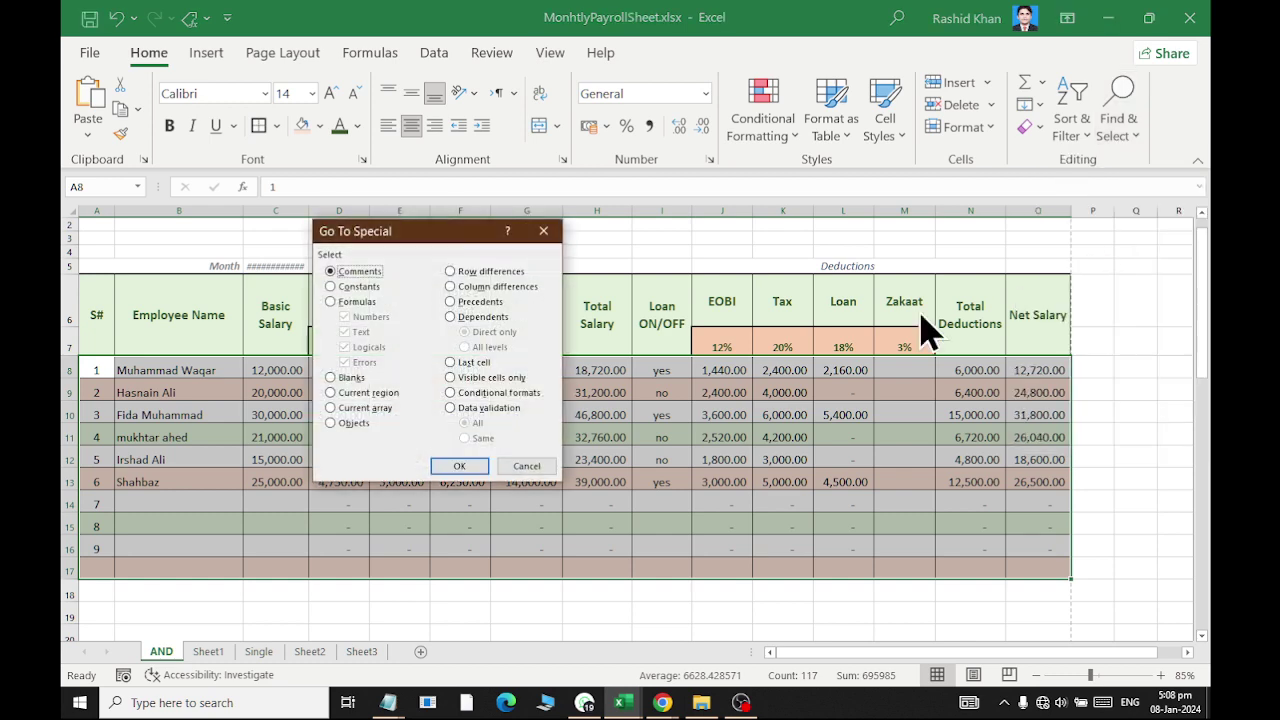
pyautogui.click(345, 378)
pyautogui.click(455, 466)
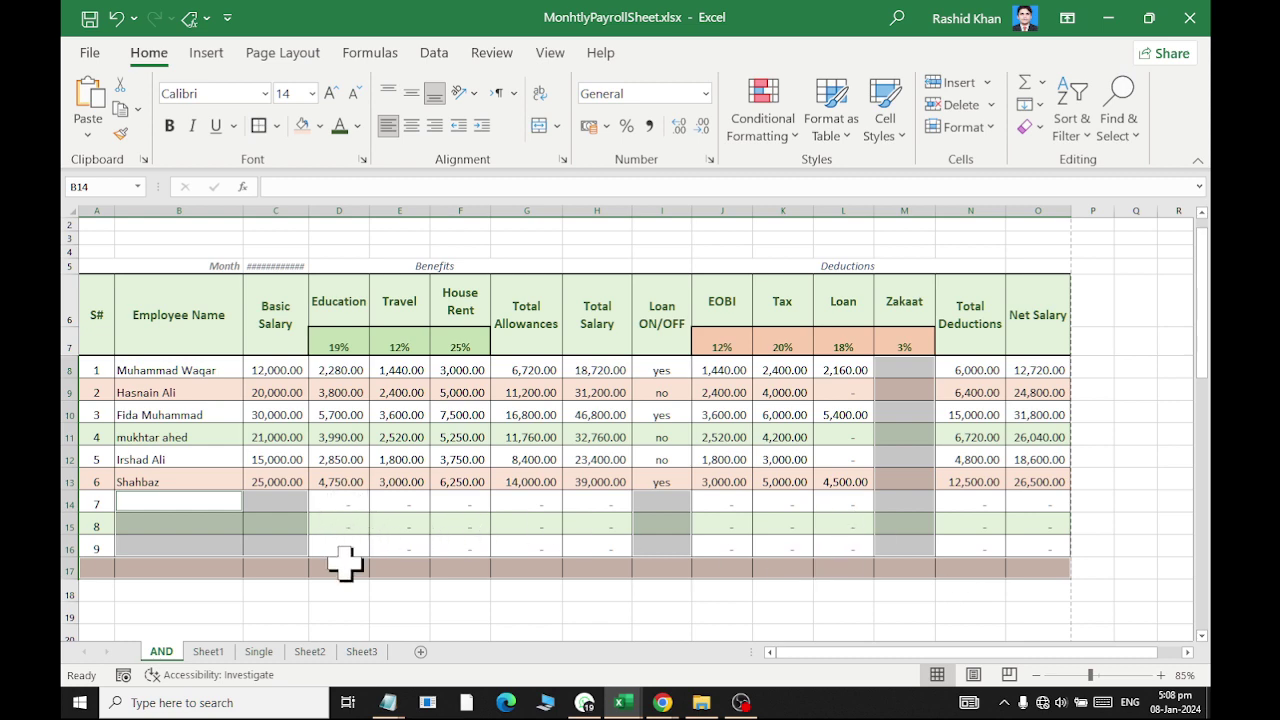
pyautogui.keyDown('ctrl'); pyautogui.scroll(3, 344, 564); pyautogui.keyUp('ctrl')
pyautogui.scroll(-1, 344, 564)
pyautogui.scroll(1, 344, 564)
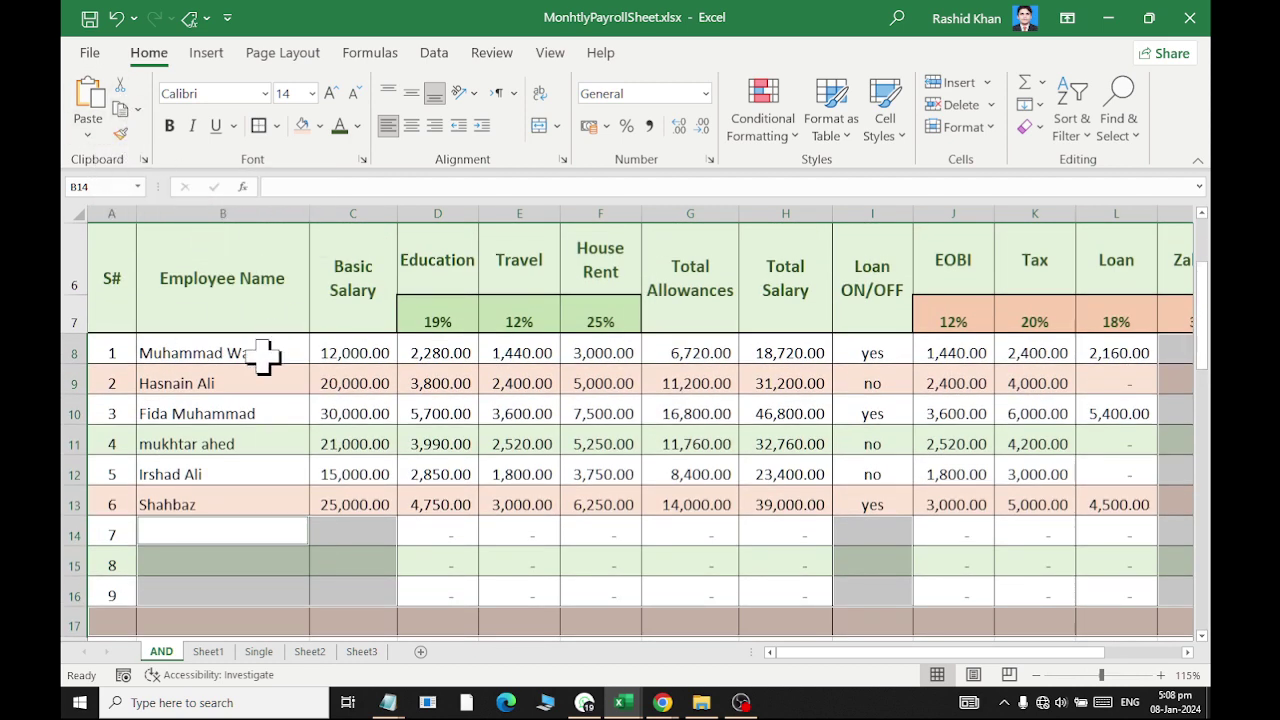
pyautogui.click(874, 410)
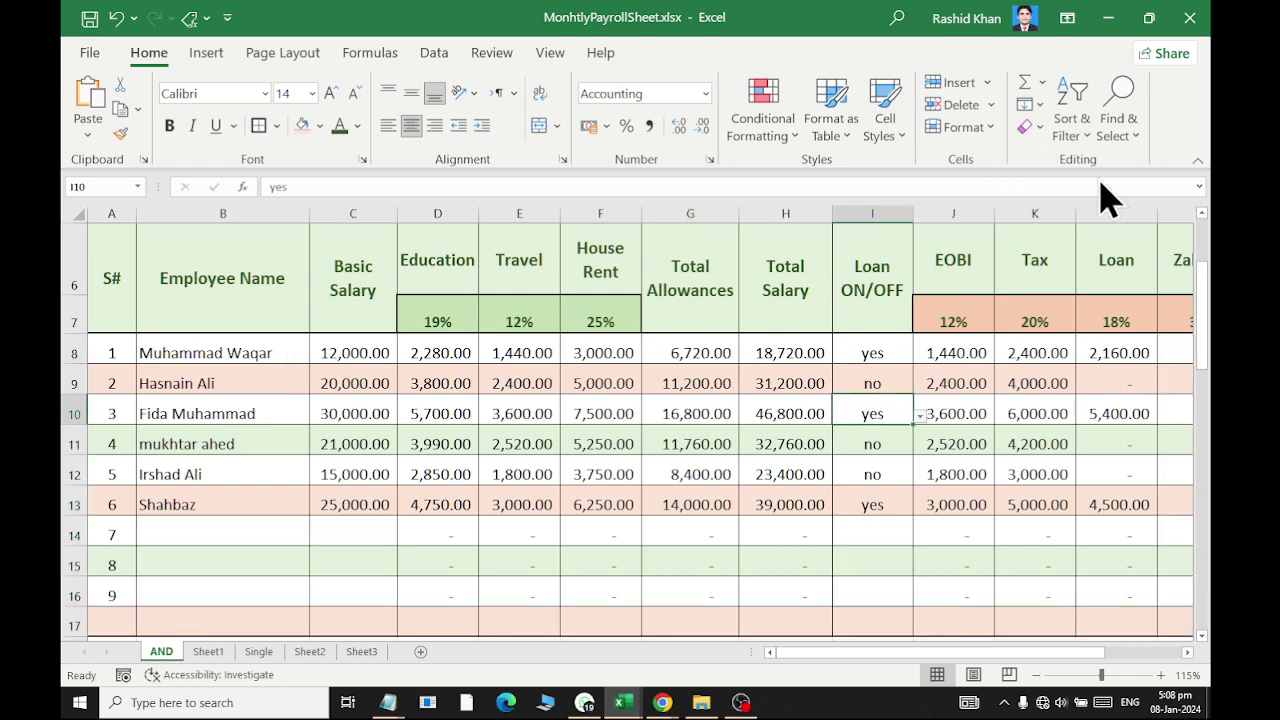
# Select the employee data from row 8 down and bring up Go To Special for it.
pyautogui.click(1118, 125)
pyautogui.click(1030, 395)
pyautogui.moveTo(105, 352)
pyautogui.mouseDown()
pyautogui.moveTo(1103, 393)
pyautogui.moveTo(1103, 422)
pyautogui.mouseUp()
pyautogui.click(1120, 118)
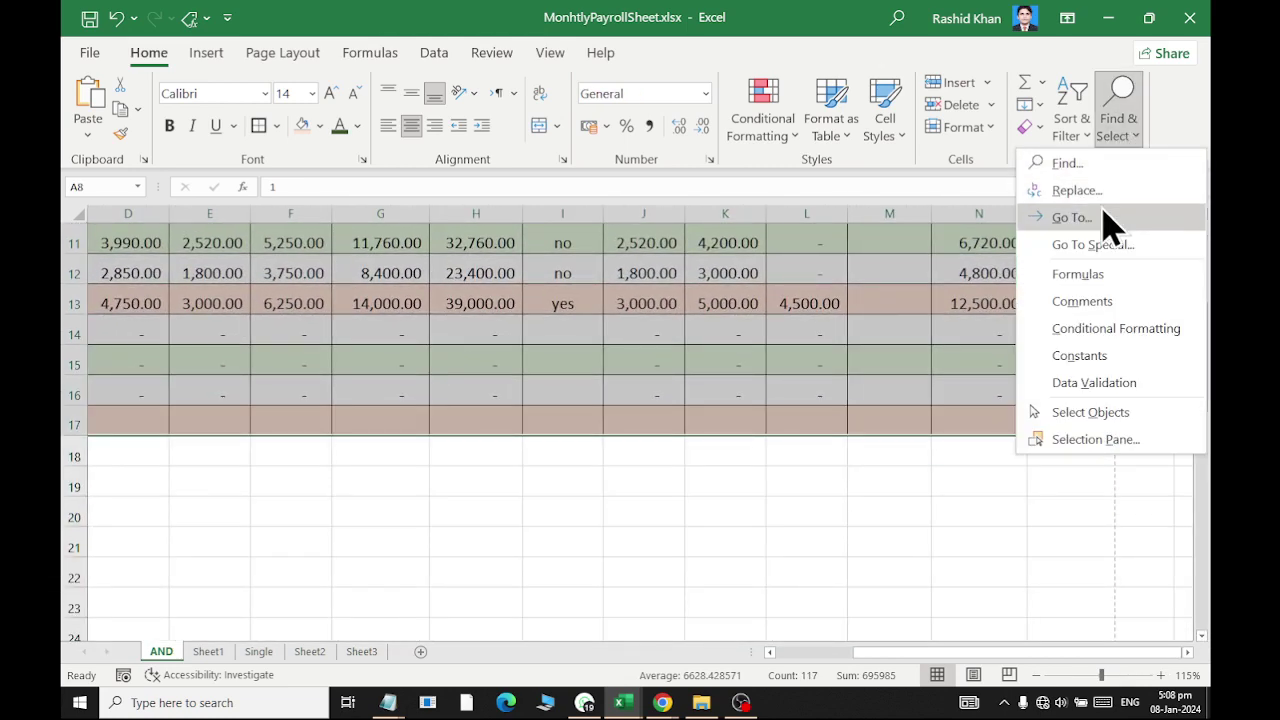
pyautogui.click(1105, 246)
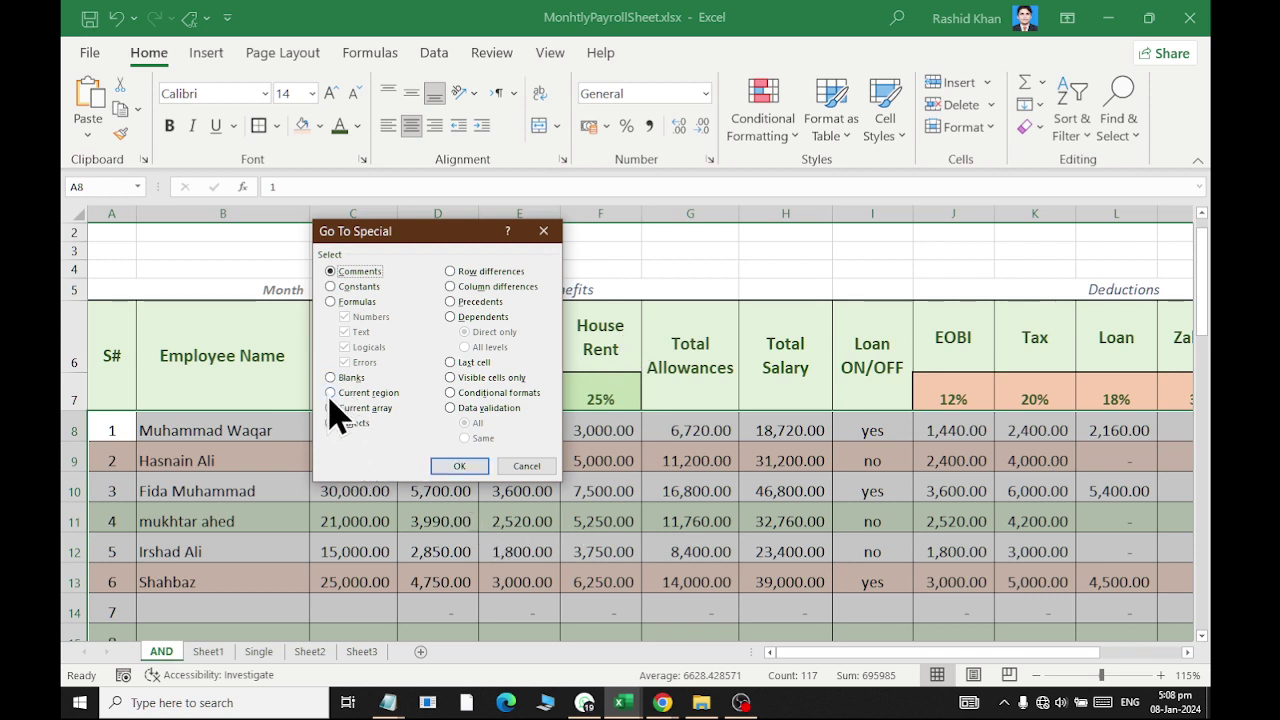
# Choose Constants in Go To Special to select the names, basic salaries and yes/no loan entries.
pyautogui.click(333, 287)
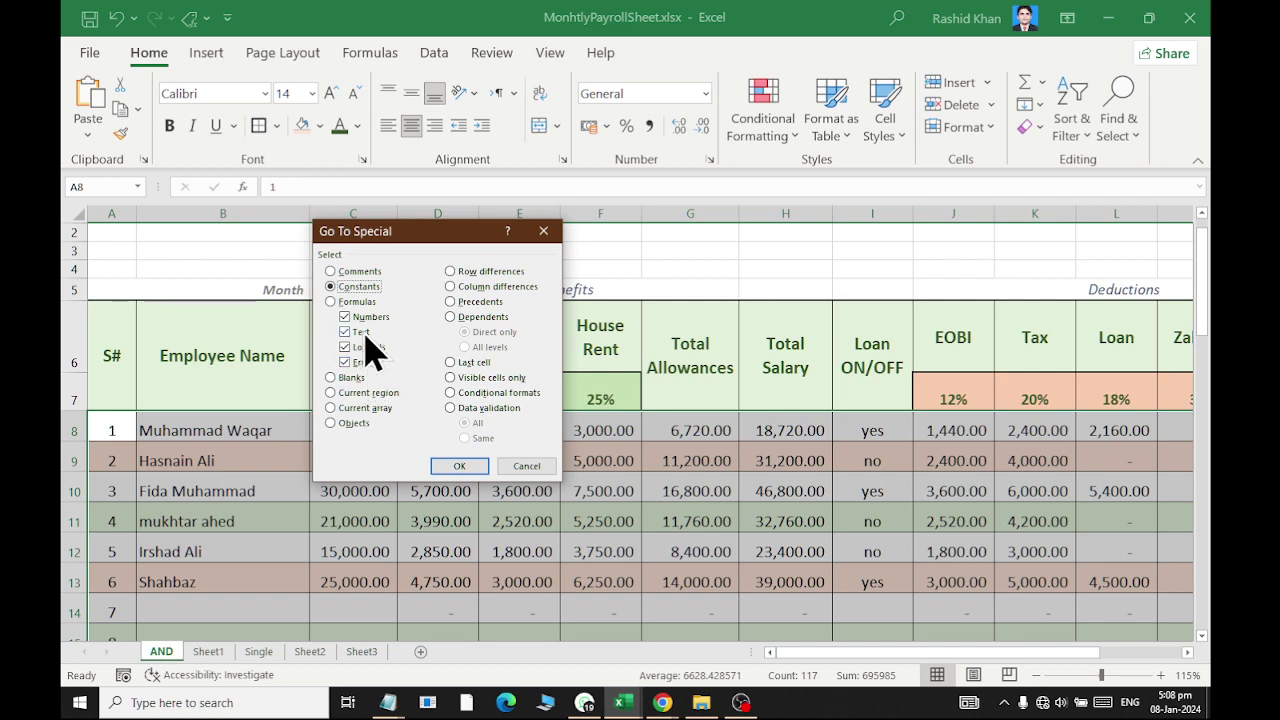
pyautogui.click(448, 466)
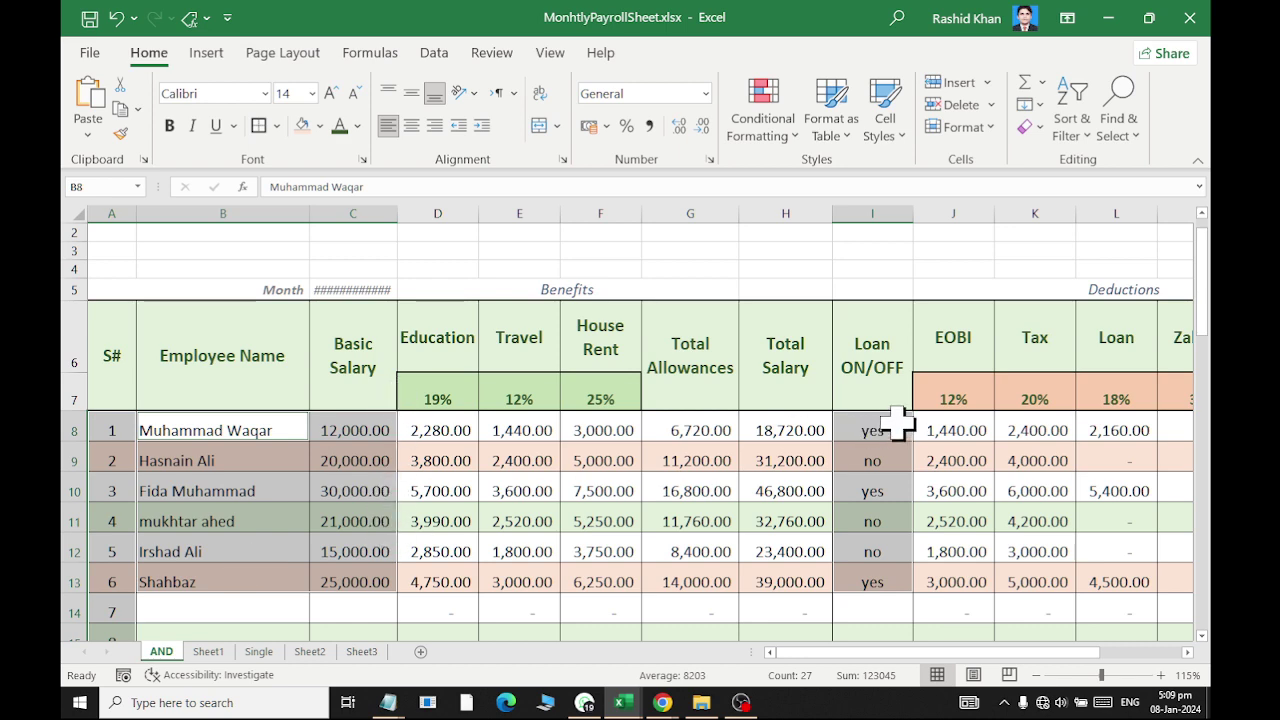
pyautogui.moveTo(1100, 652)
pyautogui.mouseDown()
pyautogui.moveTo(1185, 665)
pyautogui.moveTo(1010, 680)
pyautogui.mouseUp()
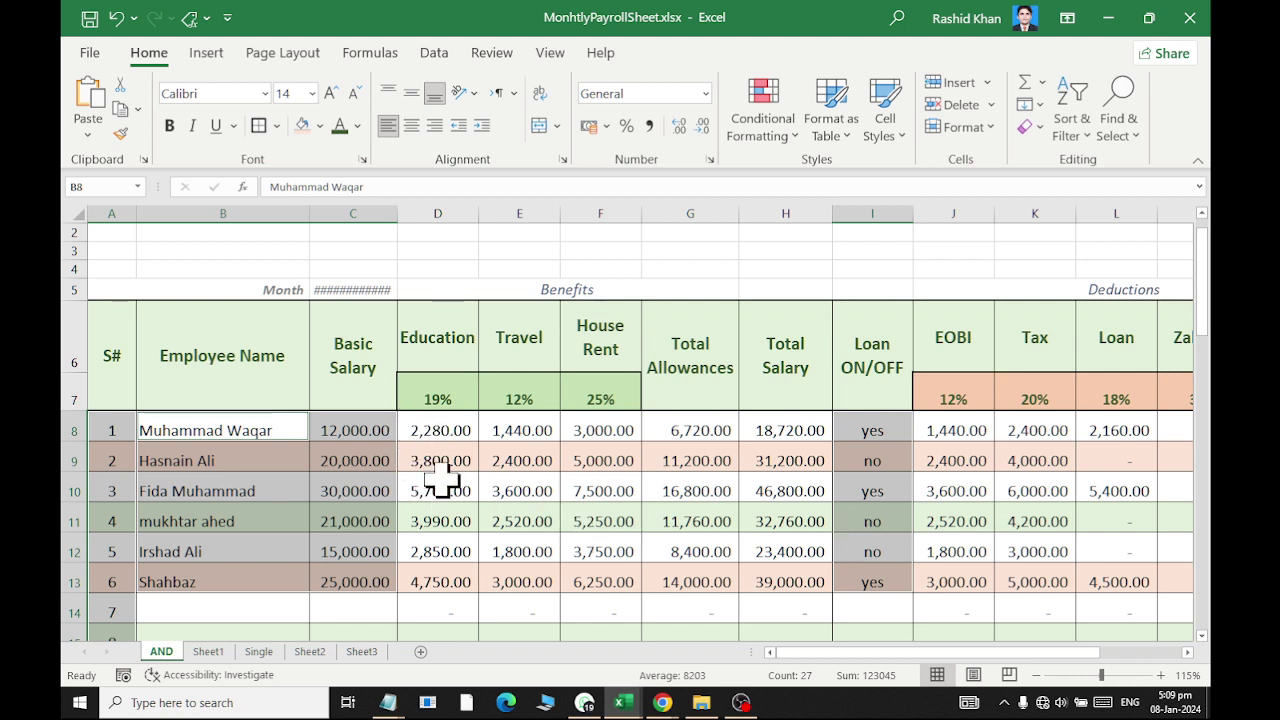
# Clear the constants selection and check the Education formula and basic salary values.
pyautogui.click(432, 432)
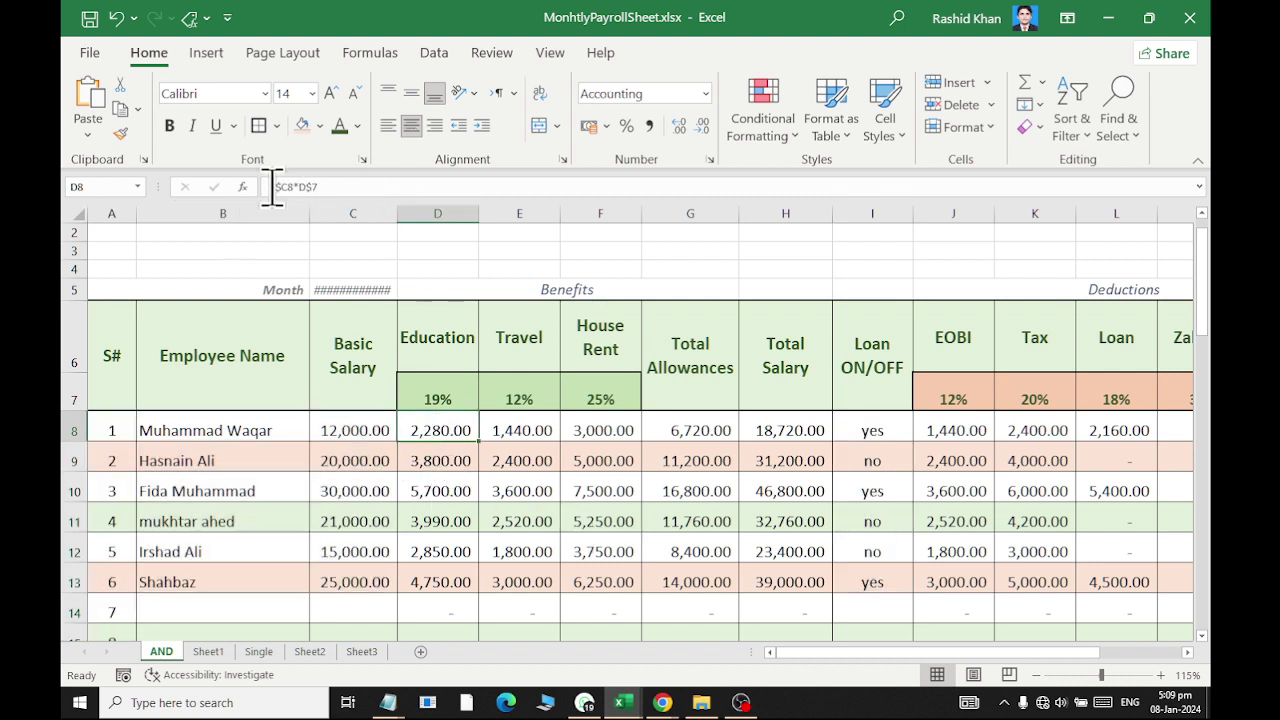
pyautogui.click(288, 605)
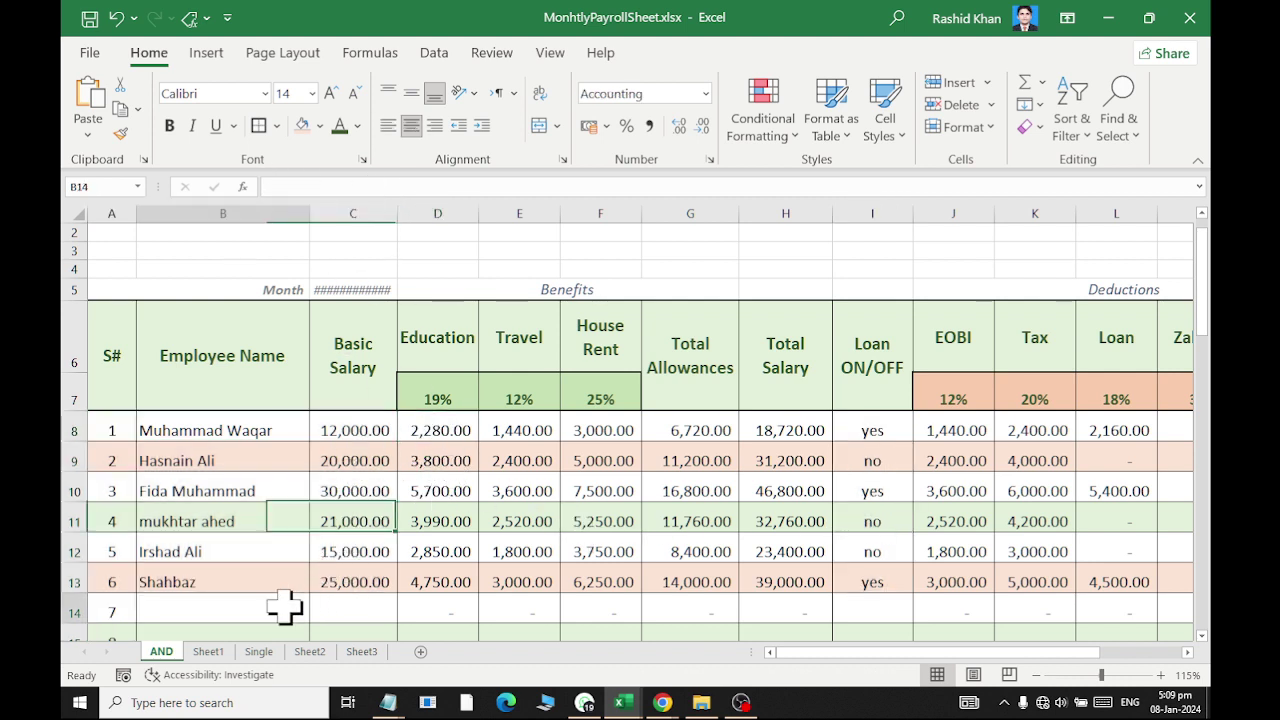
pyautogui.click(366, 613)
pyautogui.click(357, 455)
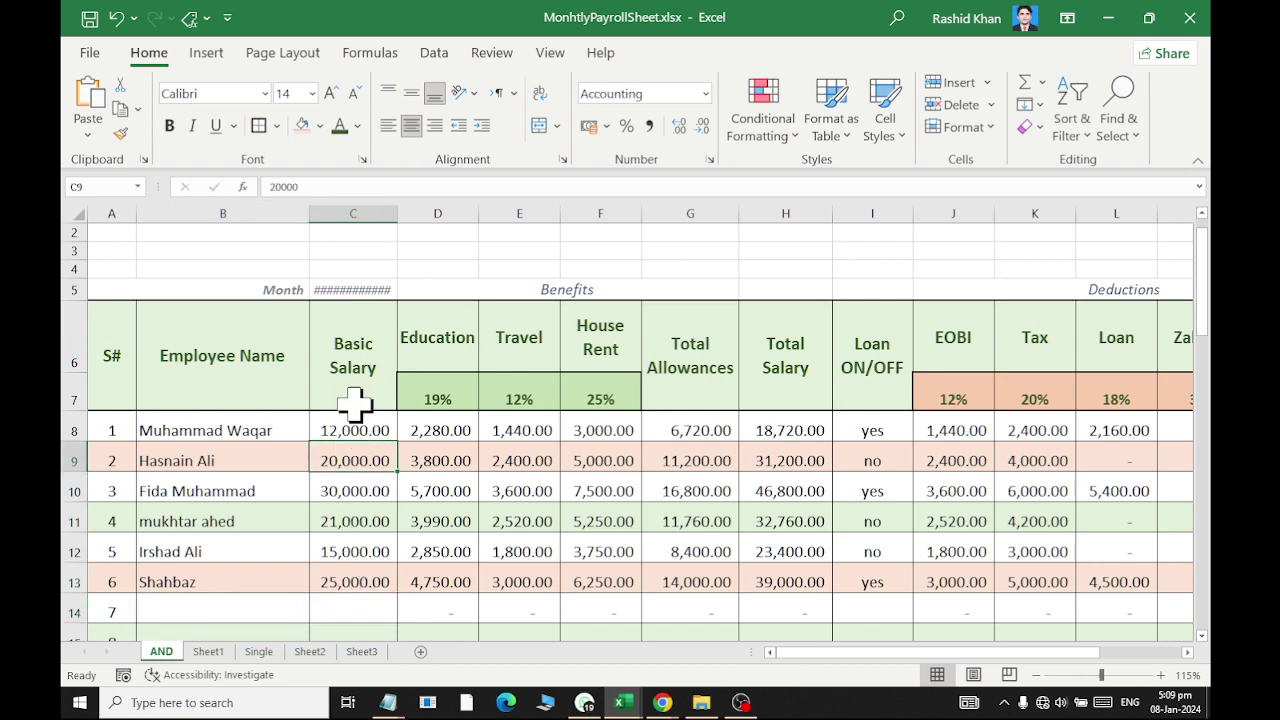
pyautogui.scroll(4, 276, 352)
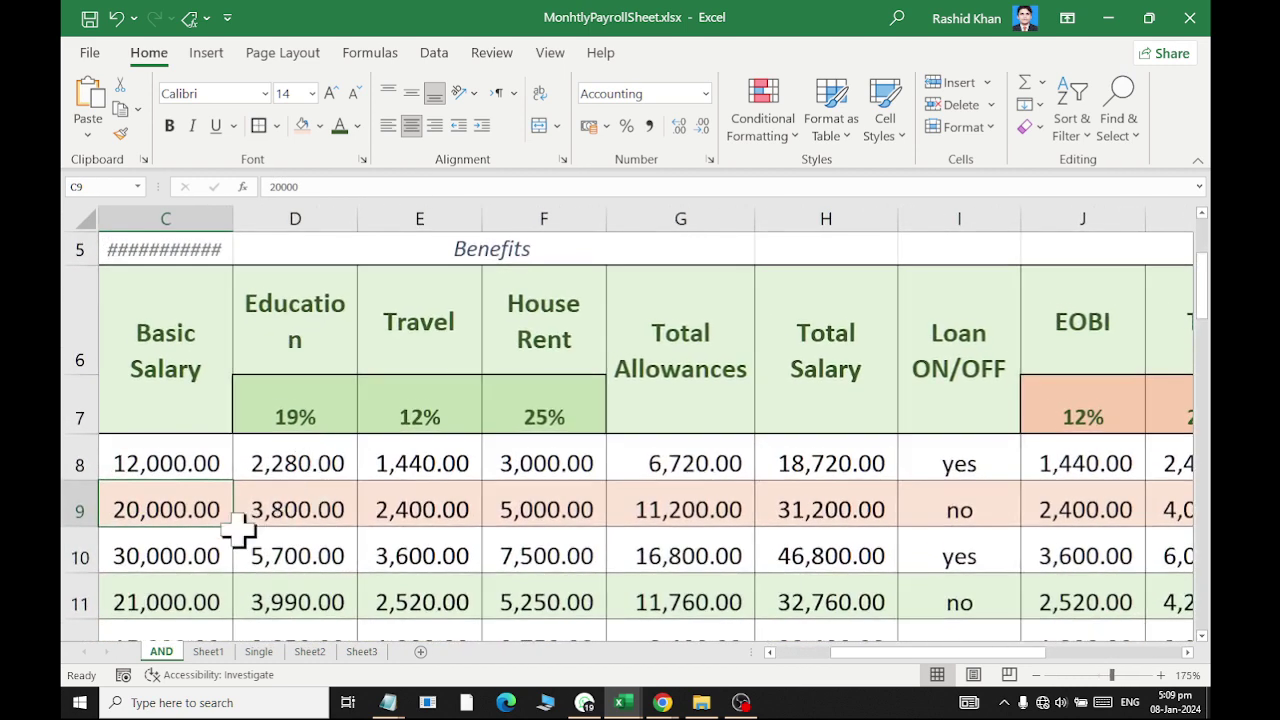
pyautogui.moveTo(238, 533); pyautogui.dragTo(63, 517)
# Unmerge the Month label, then merge B5:C5 so the month date displays.
pyautogui.click(386, 247)
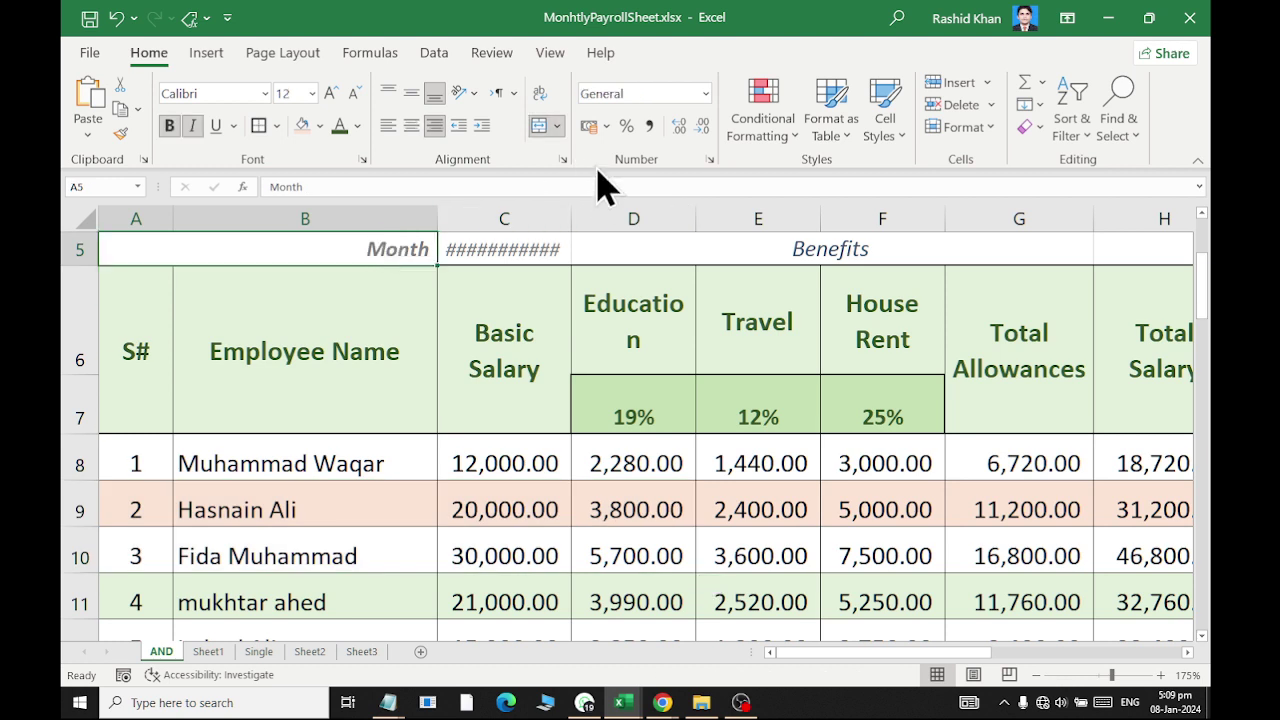
pyautogui.click(540, 126)
pyautogui.click(495, 243)
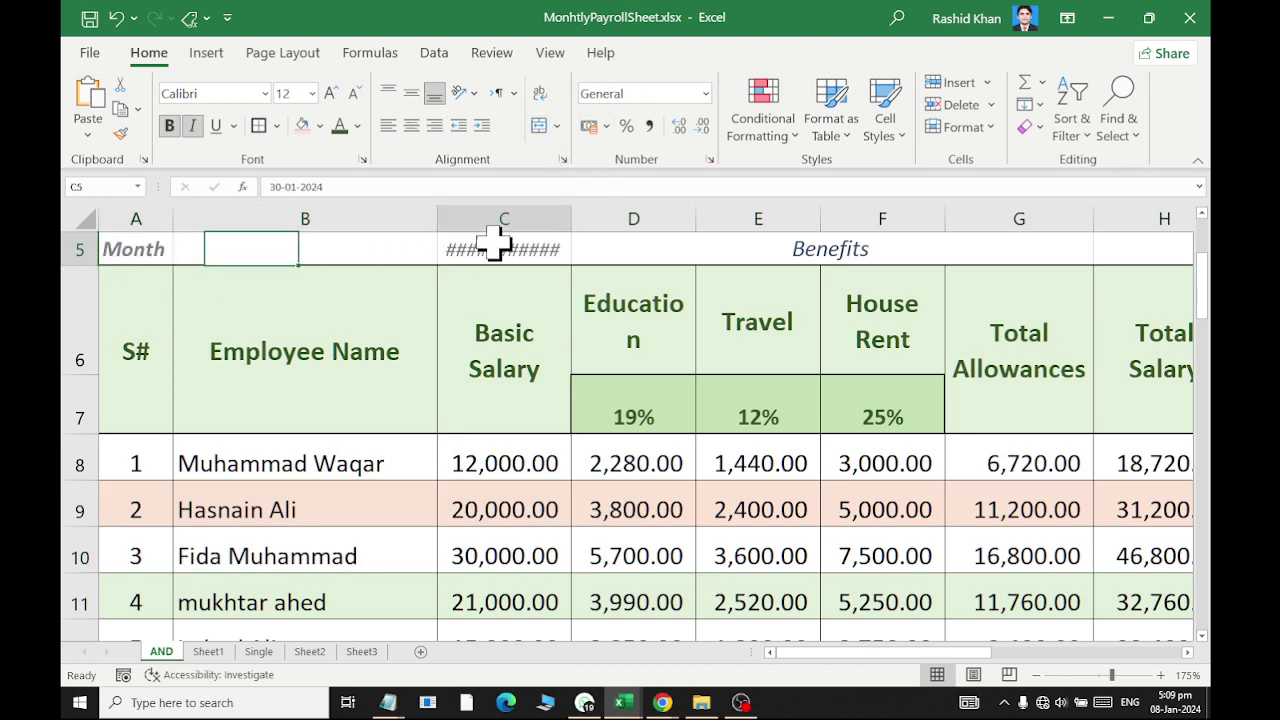
pyautogui.moveTo(495, 243); pyautogui.dragTo(372, 243)
pyautogui.click(538, 124)
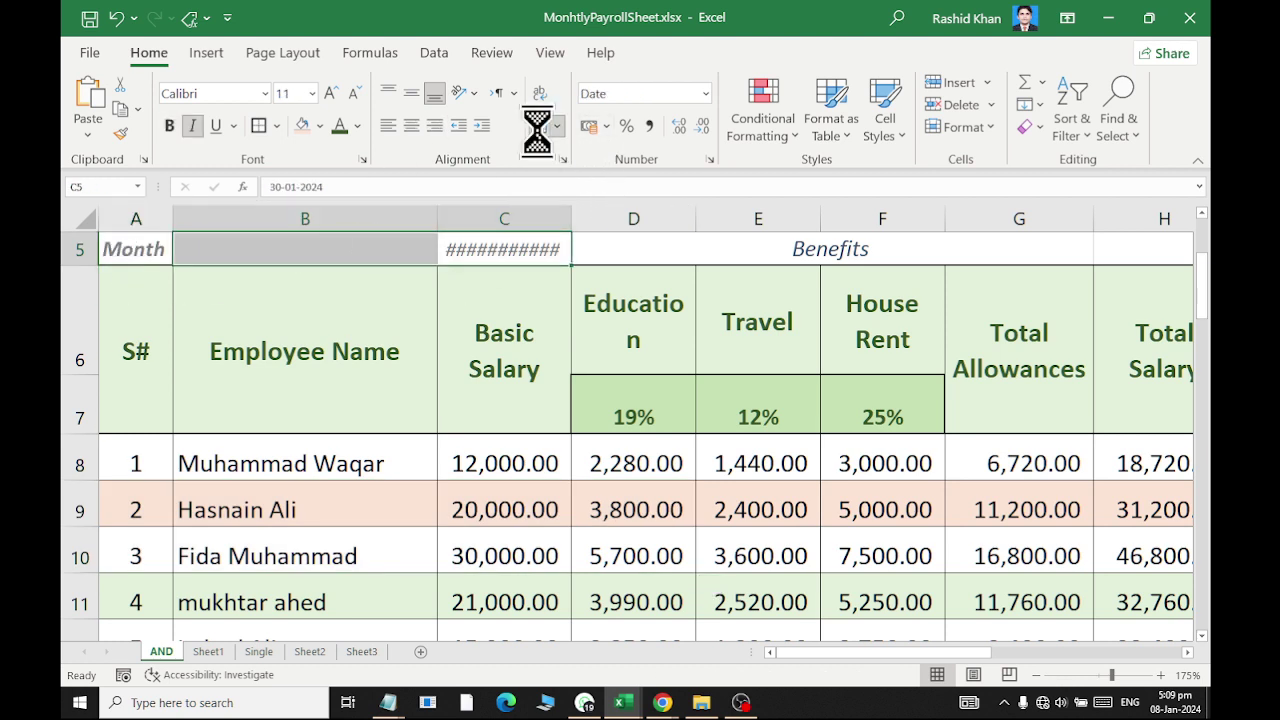
# Widen column D so the Education header fits on one line.
pyautogui.click(292, 463)
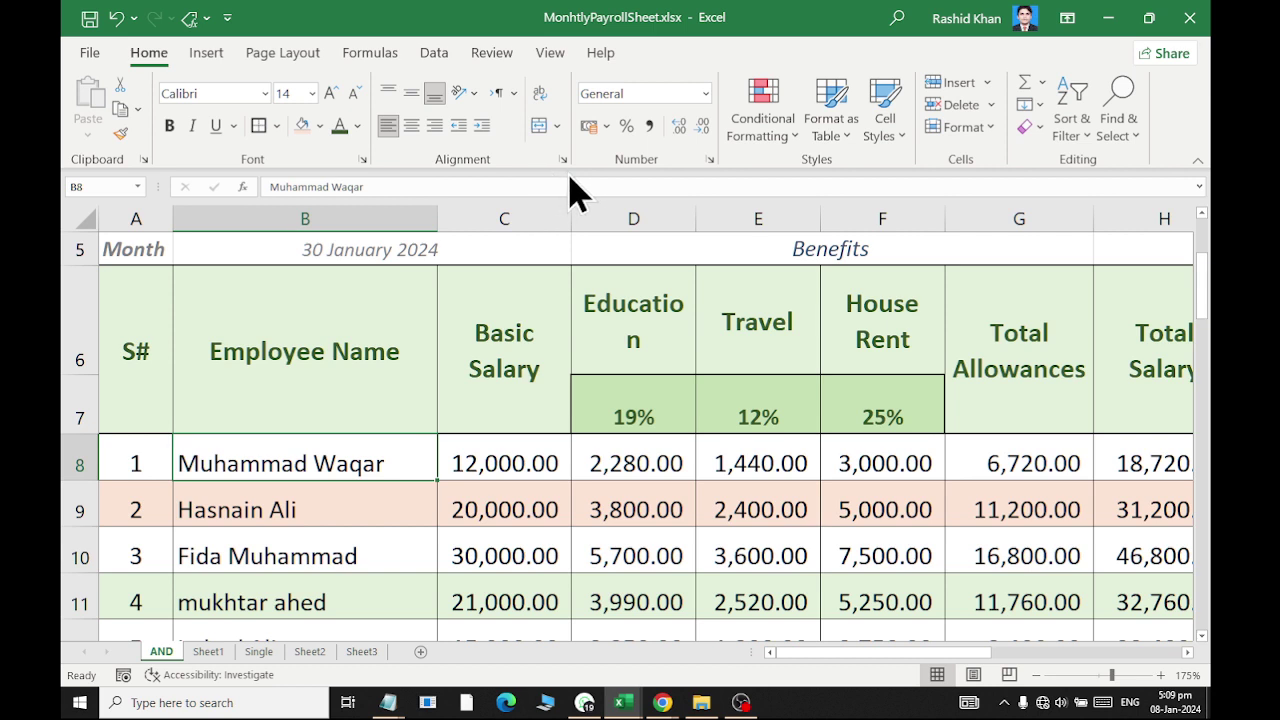
pyautogui.click(612, 462)
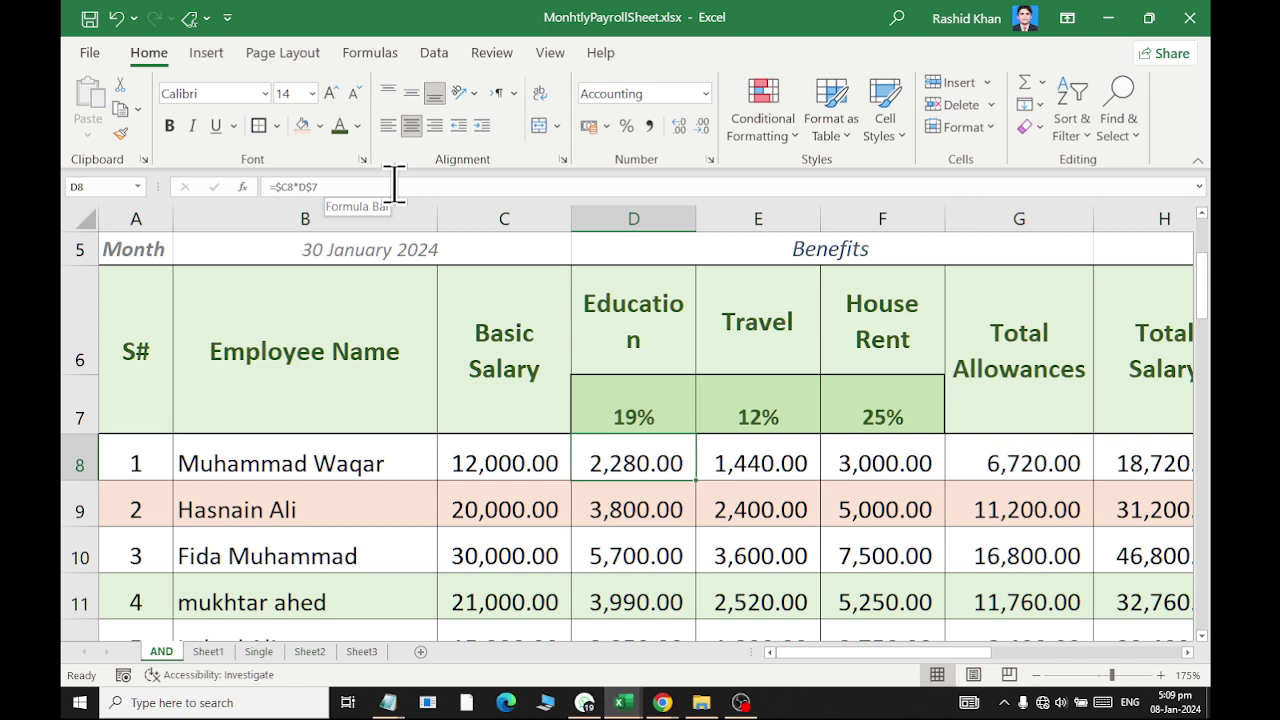
pyautogui.click(540, 460)
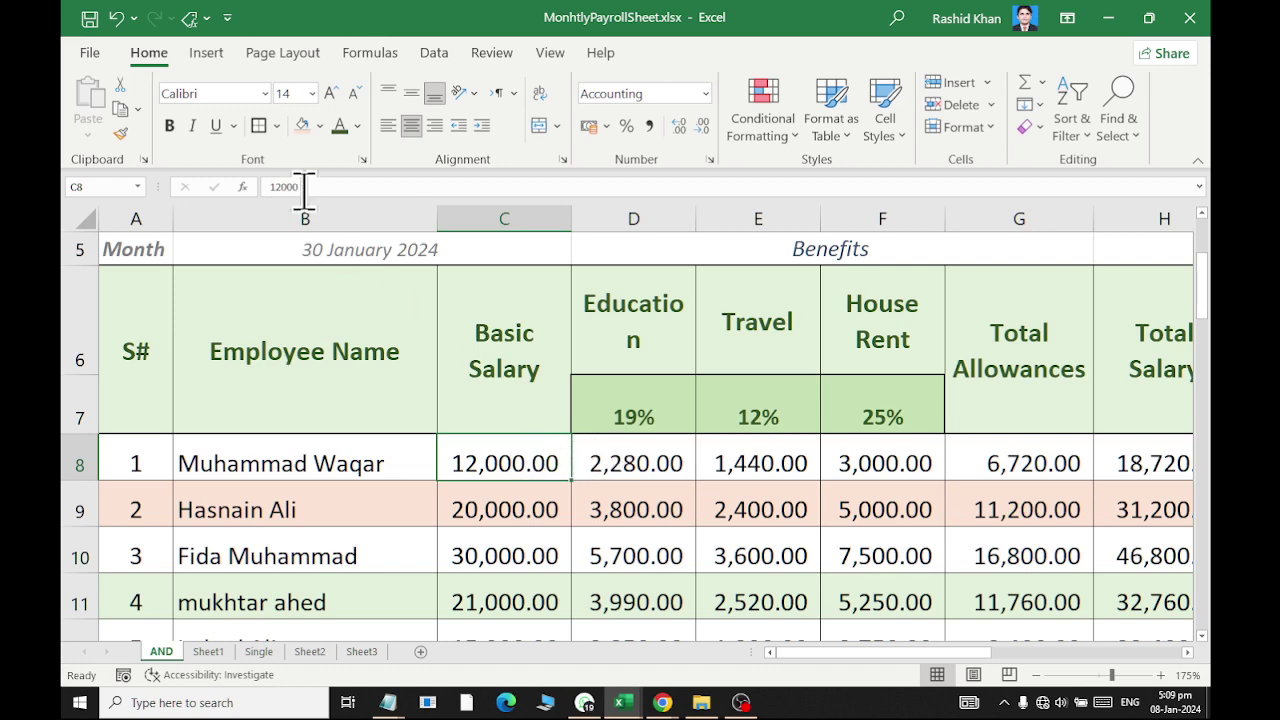
pyautogui.click(645, 465)
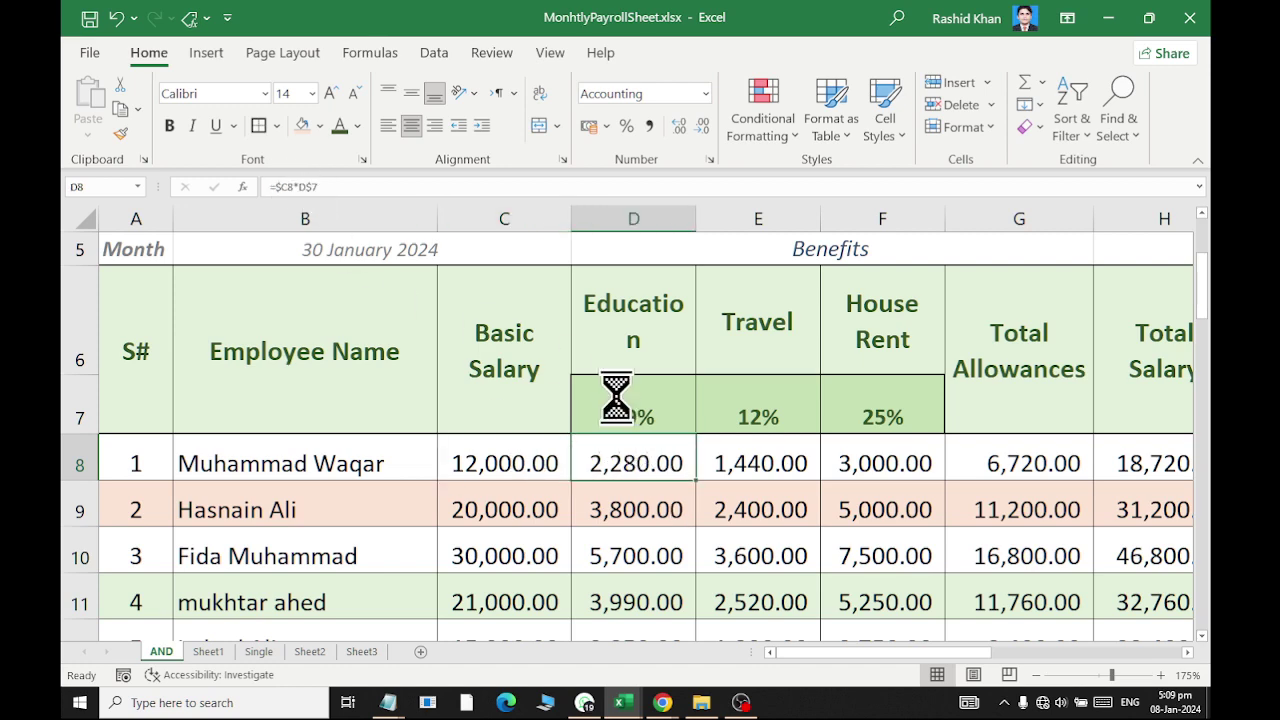
pyautogui.scroll(-2, 616, 398)
pyautogui.click(566, 297)
pyautogui.moveTo(586, 211); pyautogui.dragTo(589, 211)
pyautogui.click(800, 515)
pyautogui.scroll(1, 943, 266)
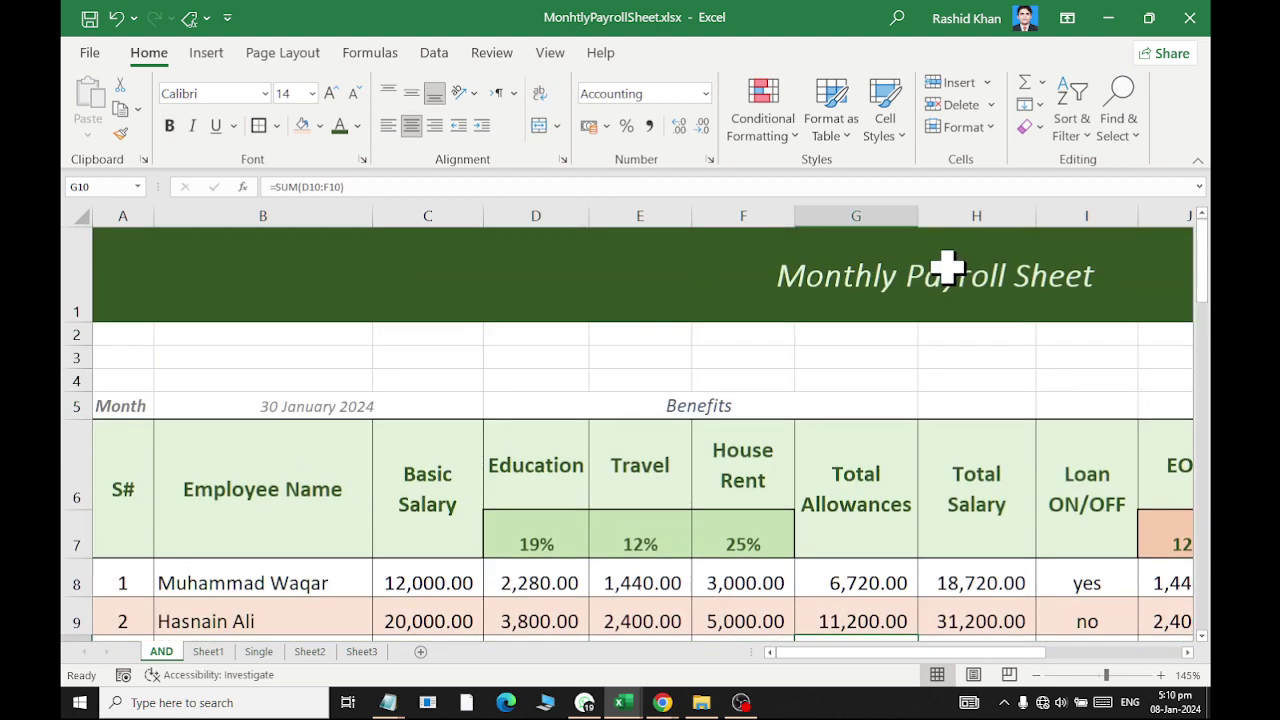
pyautogui.click(1032, 127)
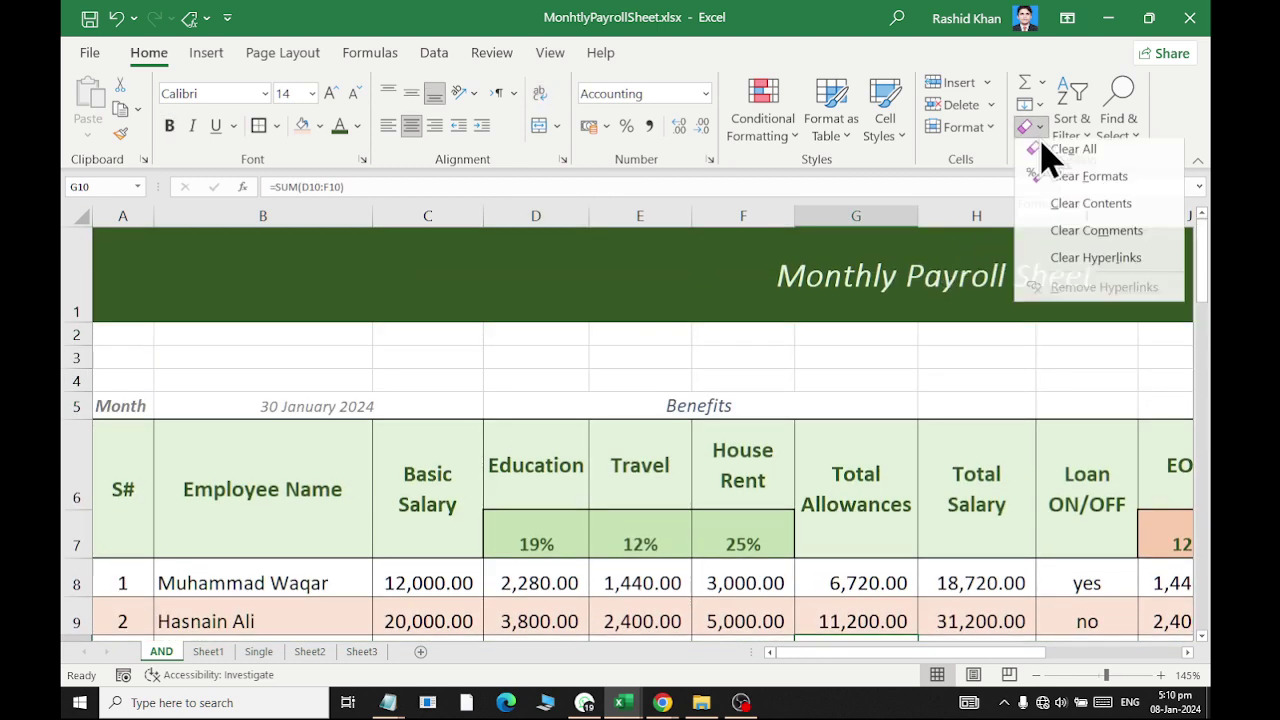
pyautogui.click(1122, 125)
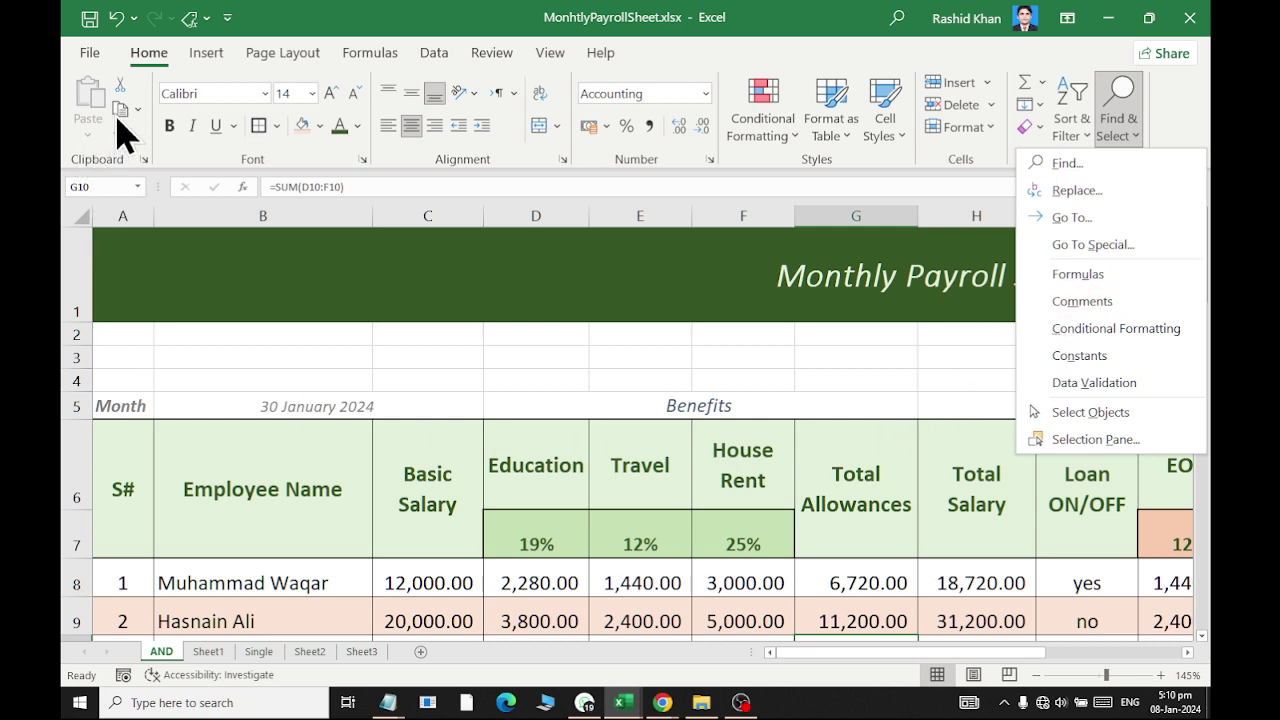
pyautogui.click(189, 325)
pyautogui.click(391, 336)
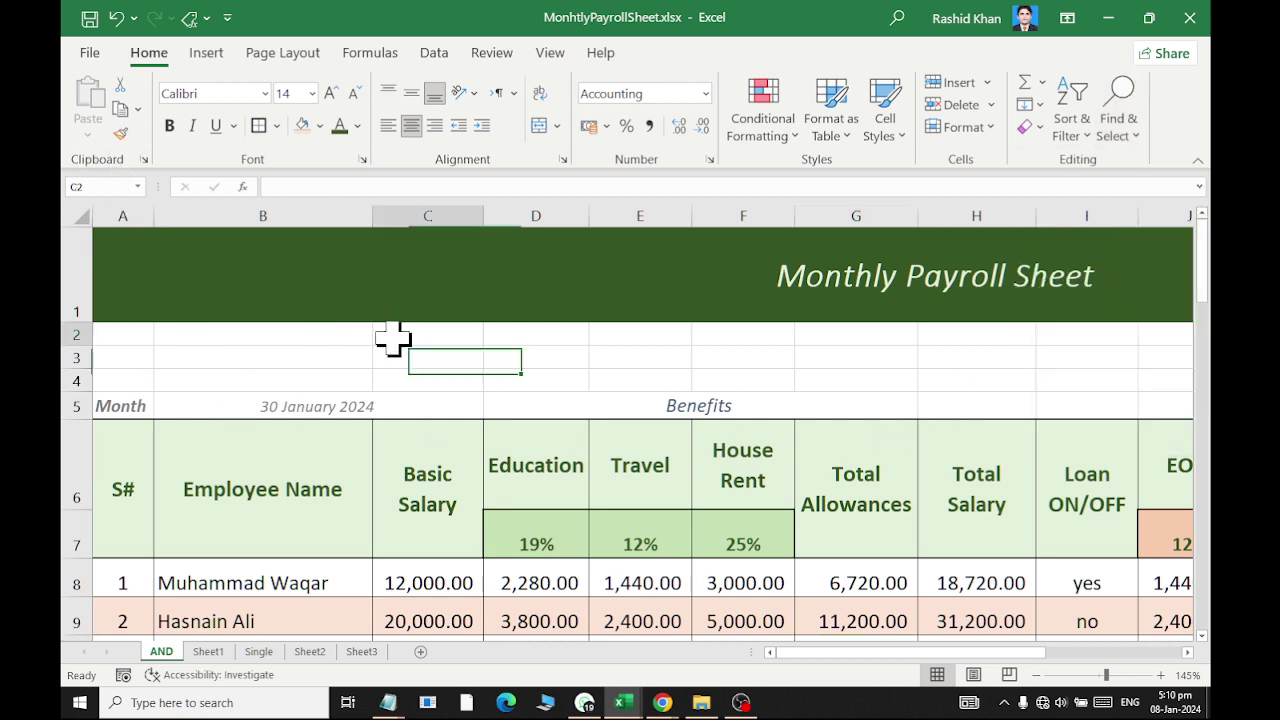
pyautogui.scroll(-2, 400, 295)
pyautogui.scroll(2, 400, 290)
pyautogui.scroll(-3, 400, 294)
pyautogui.scroll(-1, 400, 294)
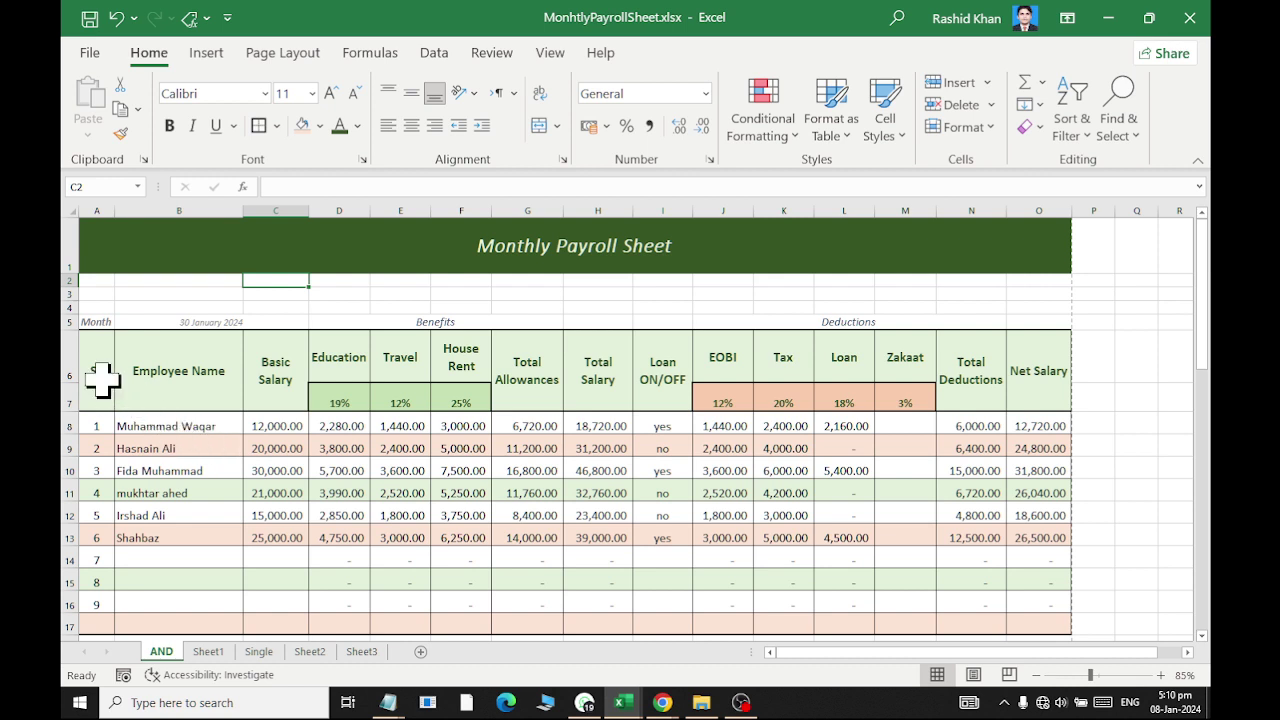
# Copy the header rows A6:O7, paste them at Y6, then undo that paste.
pyautogui.moveTo(91, 366); pyautogui.dragTo(1022, 365)
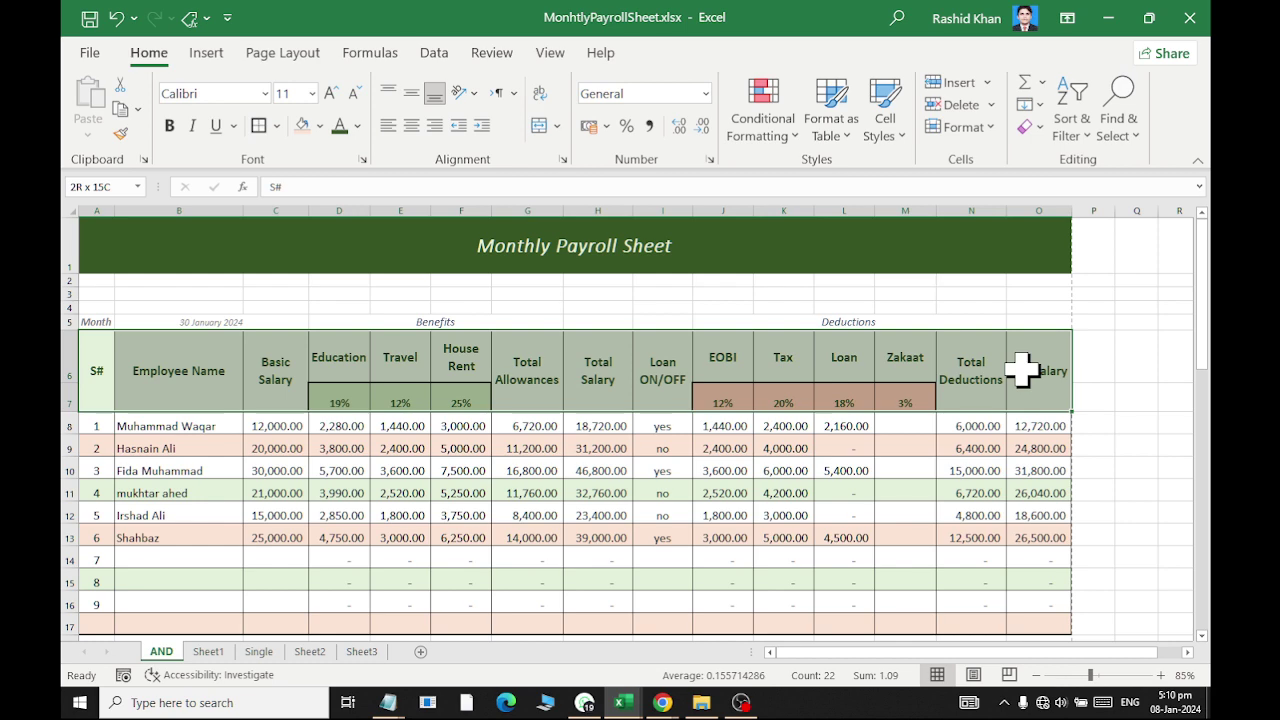
pyautogui.click(119, 109)
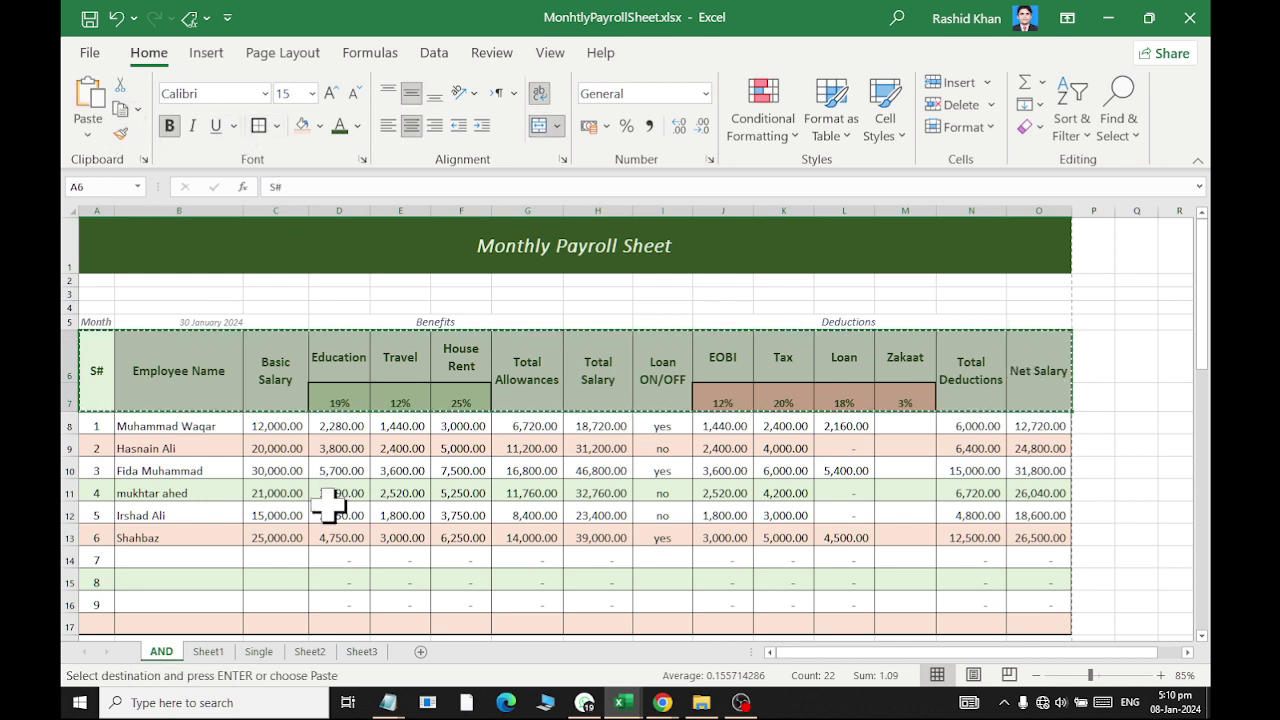
pyautogui.click(1170, 652)
pyautogui.click(407, 374)
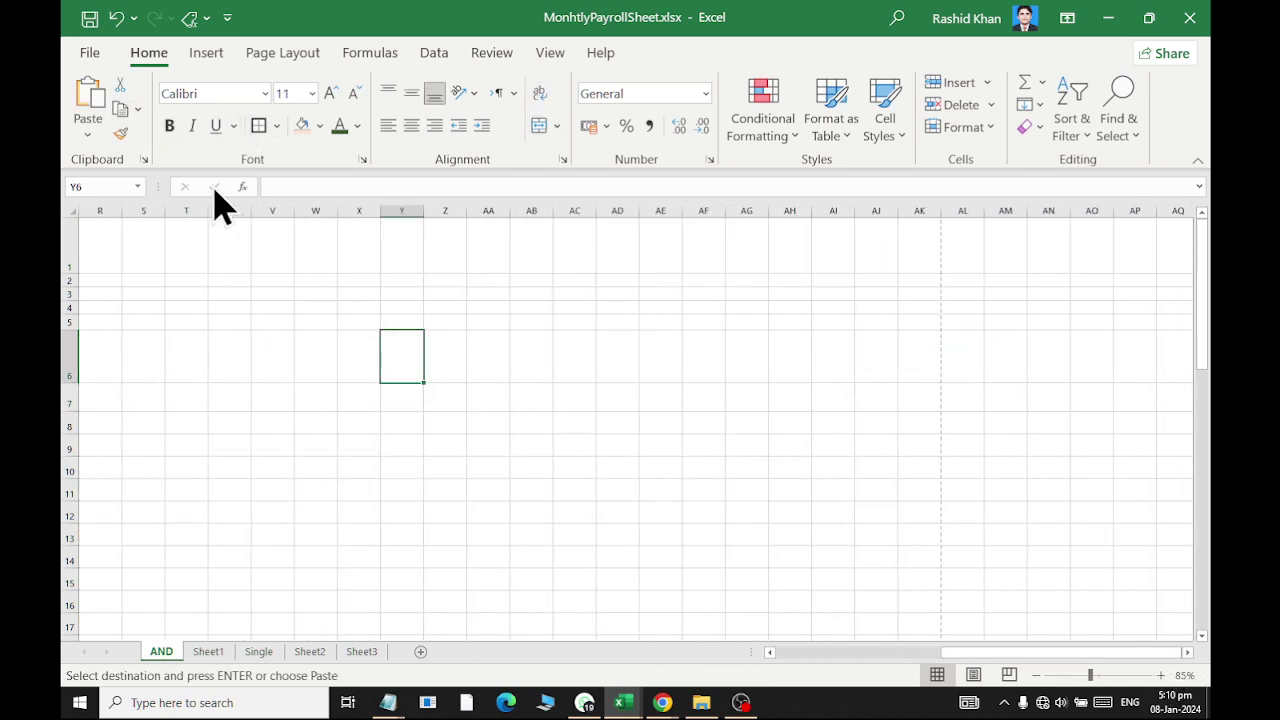
pyautogui.click(87, 103)
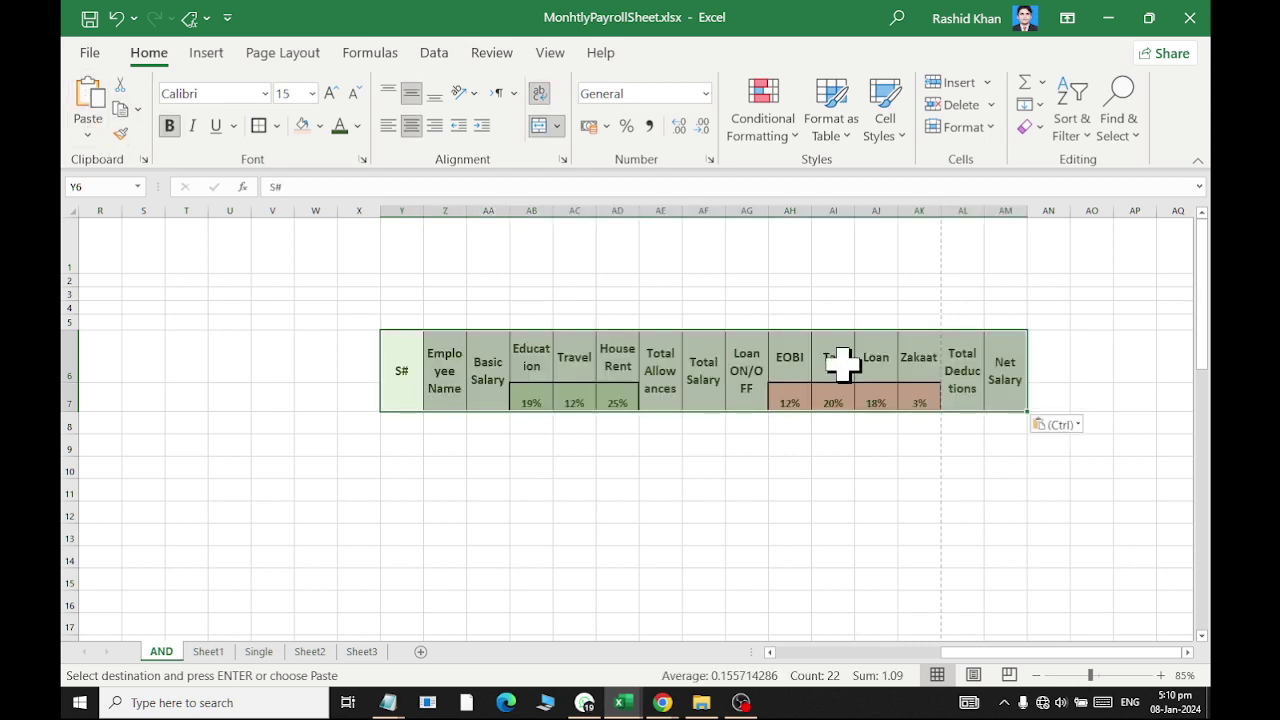
pyautogui.hotkey('ctrl', 'z')
# Paste the headers transposed down from Y6 and as a normal horizontal copy at AC6.
pyautogui.click(400, 350)
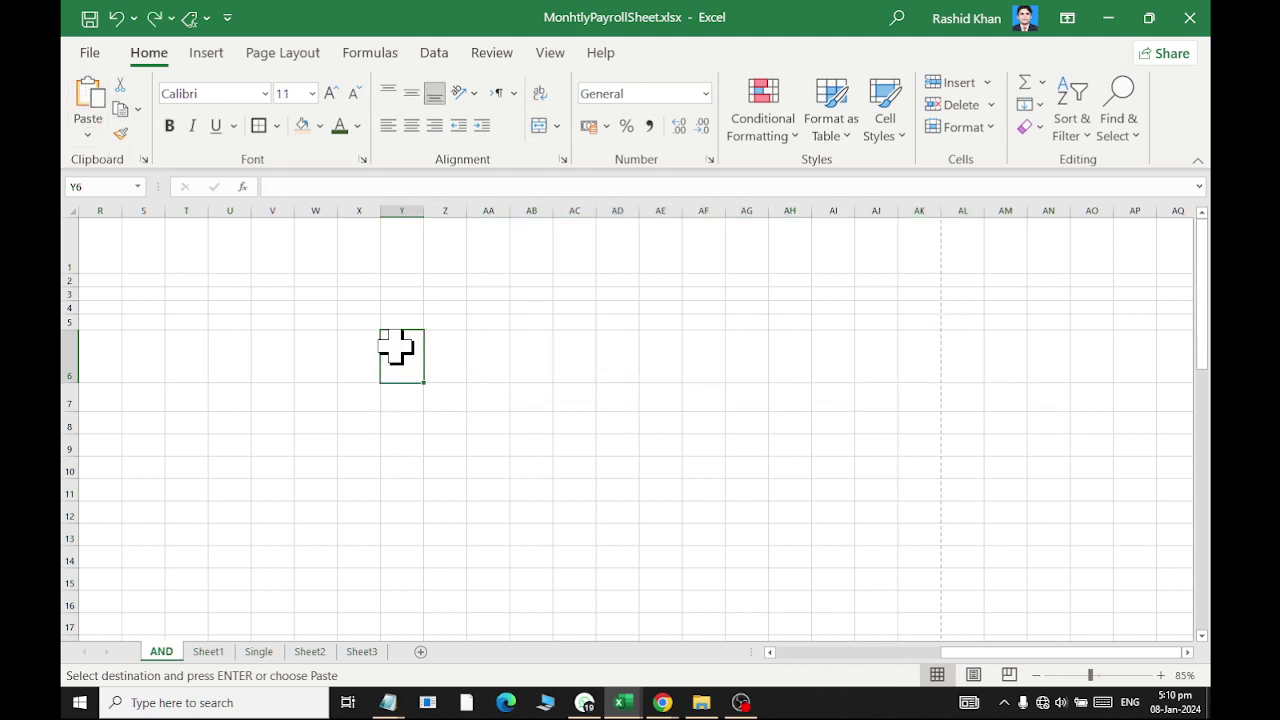
pyautogui.click(86, 132)
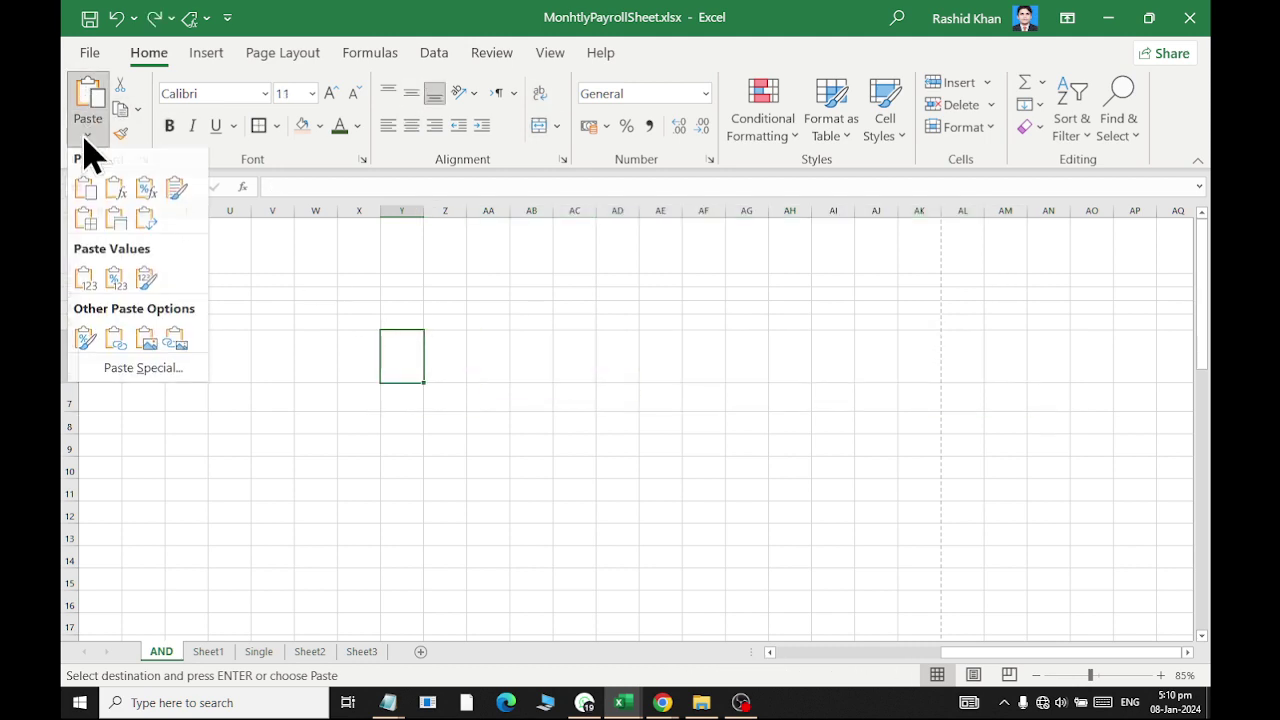
pyautogui.click(149, 226)
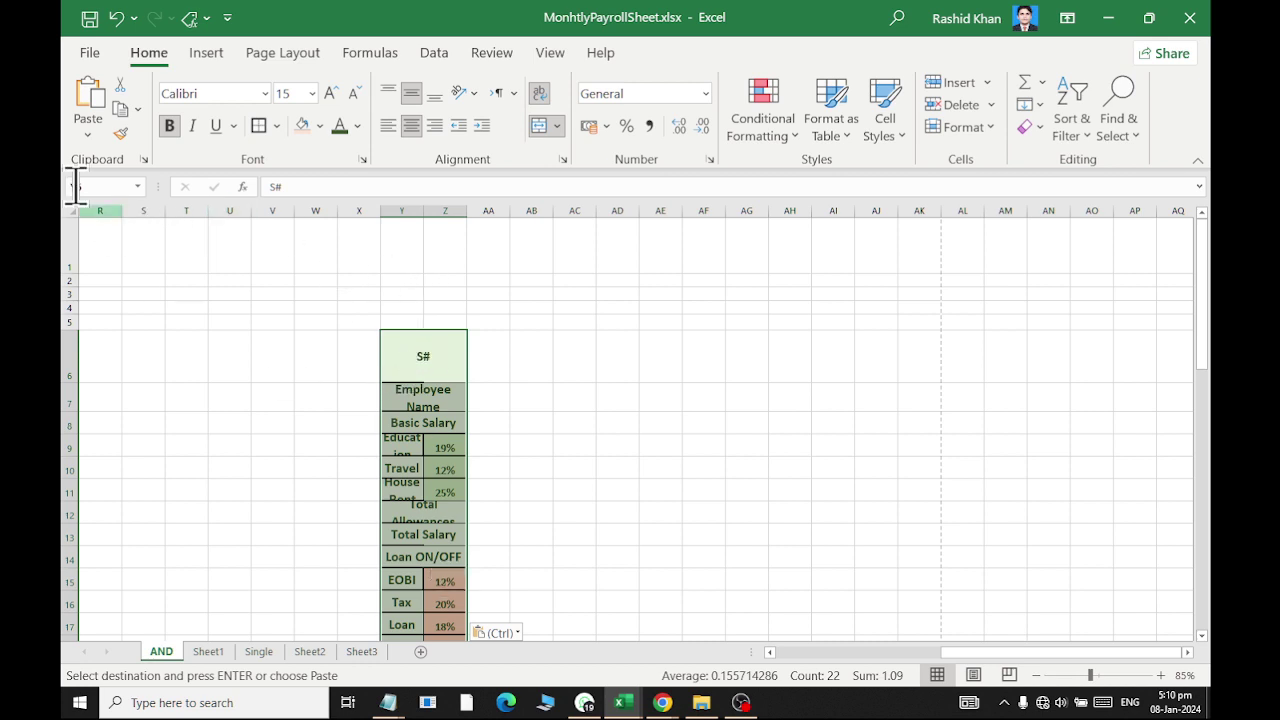
pyautogui.click(578, 355)
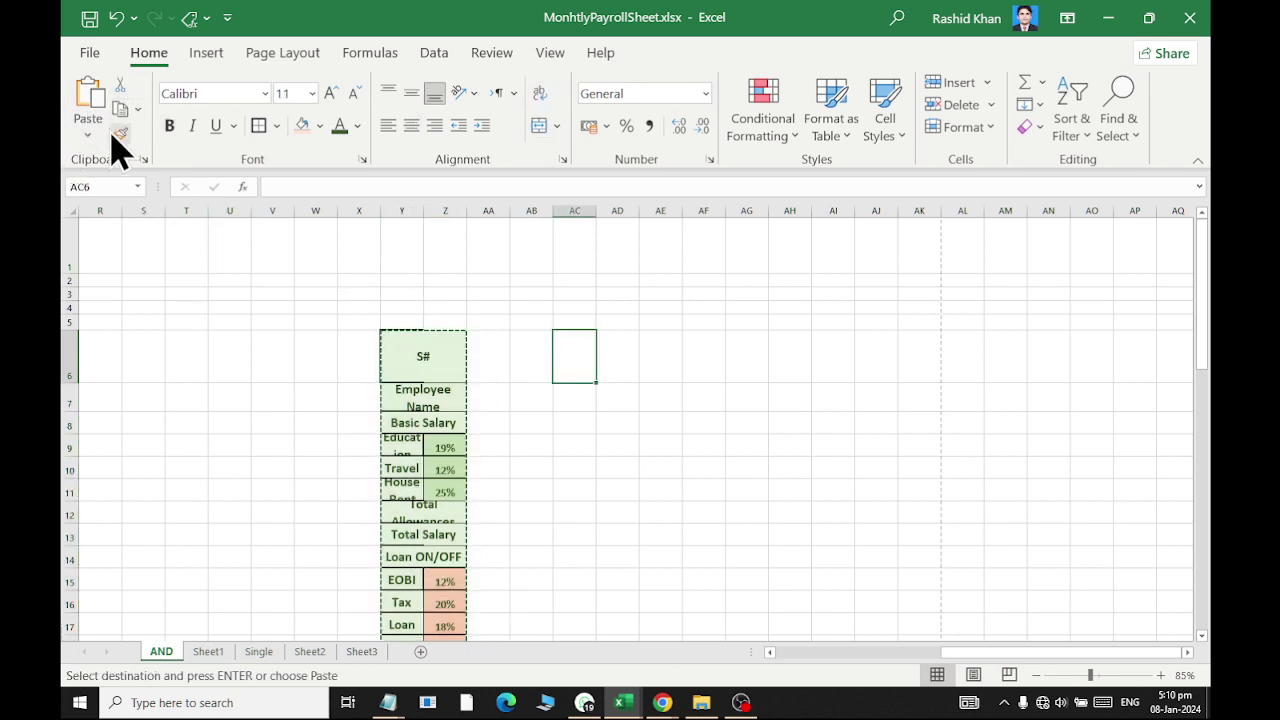
pyautogui.click(95, 132)
pyautogui.click(148, 224)
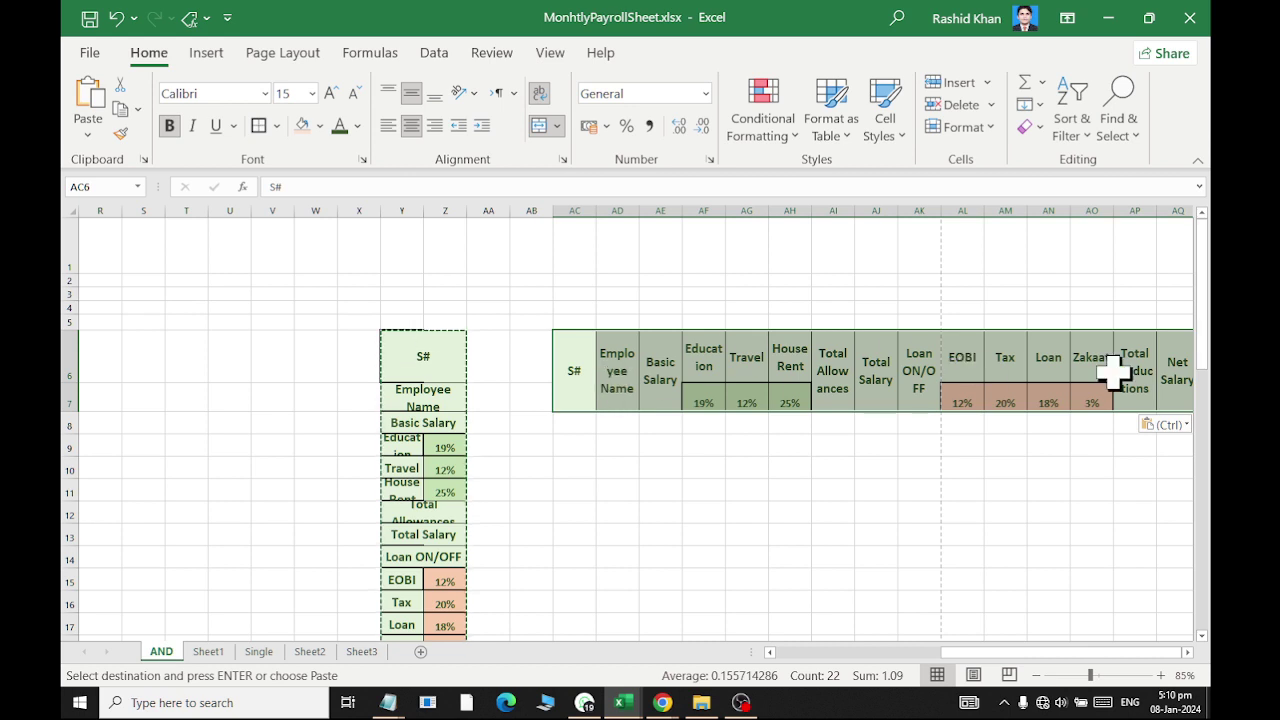
# Select the area holding the pasted header copies and bring up its context menu.
pyautogui.click(88, 135)
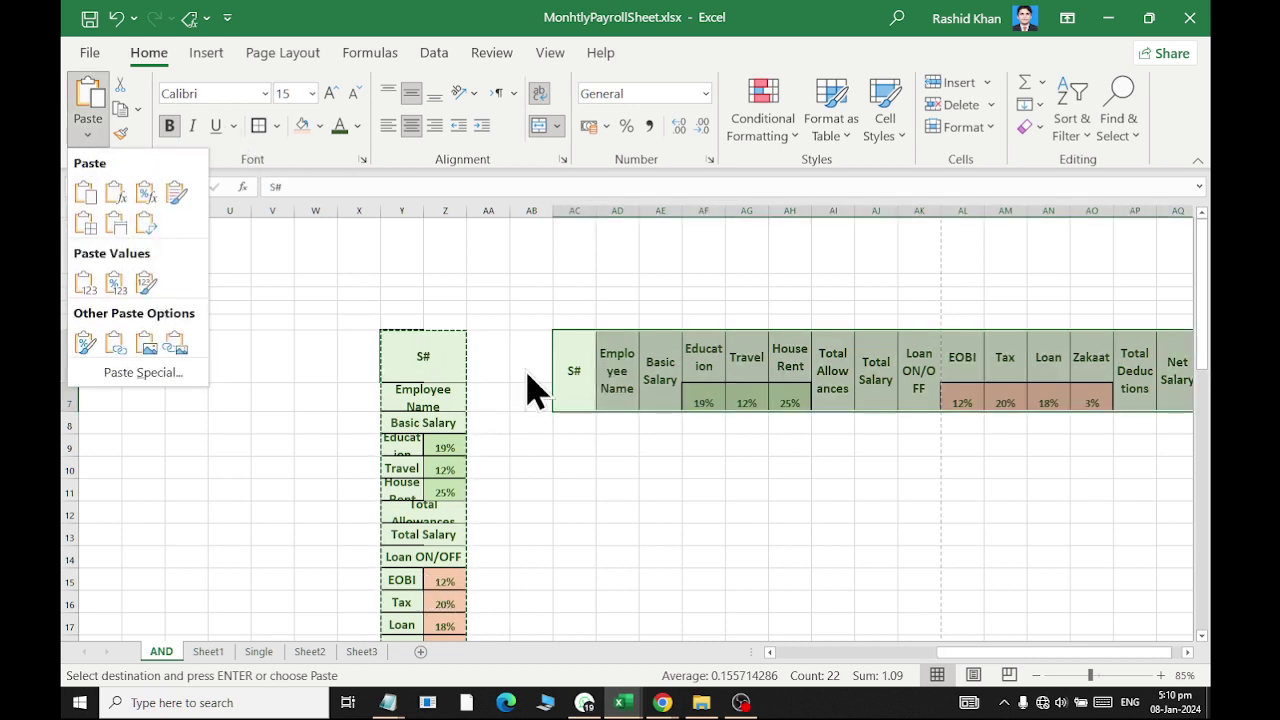
pyautogui.click(440, 350)
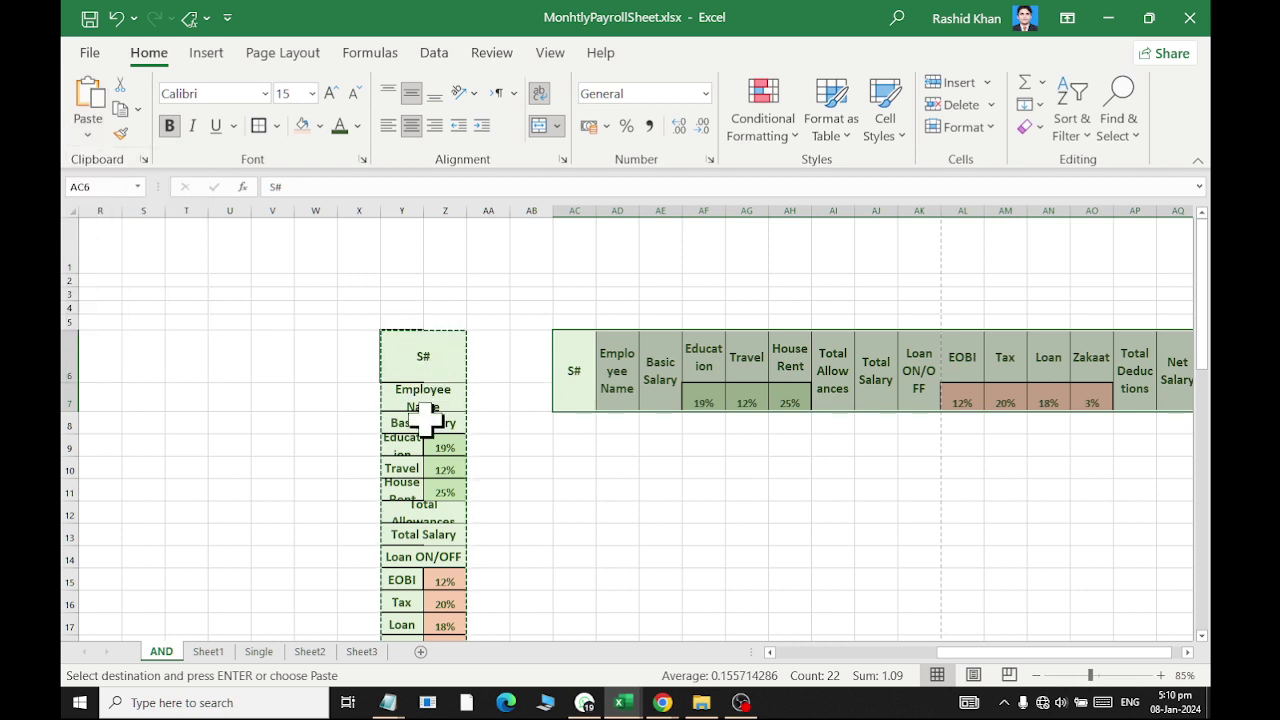
pyautogui.click(610, 365)
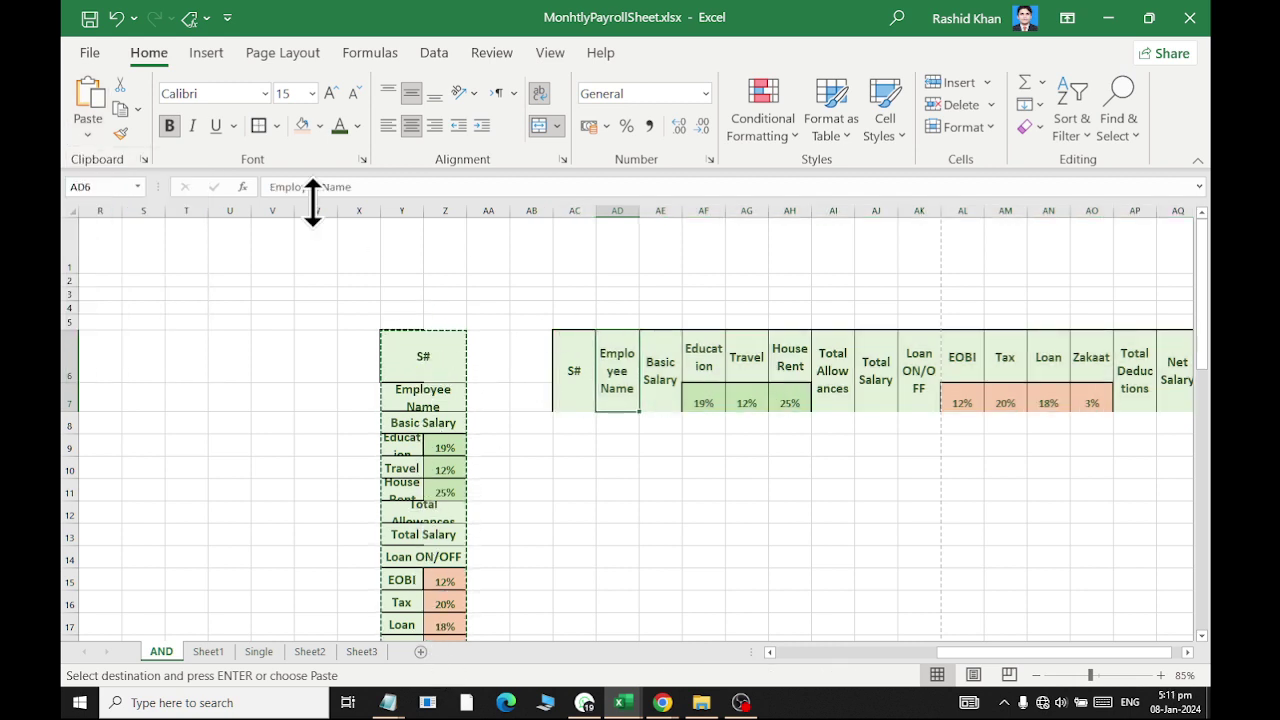
pyautogui.click(88, 135)
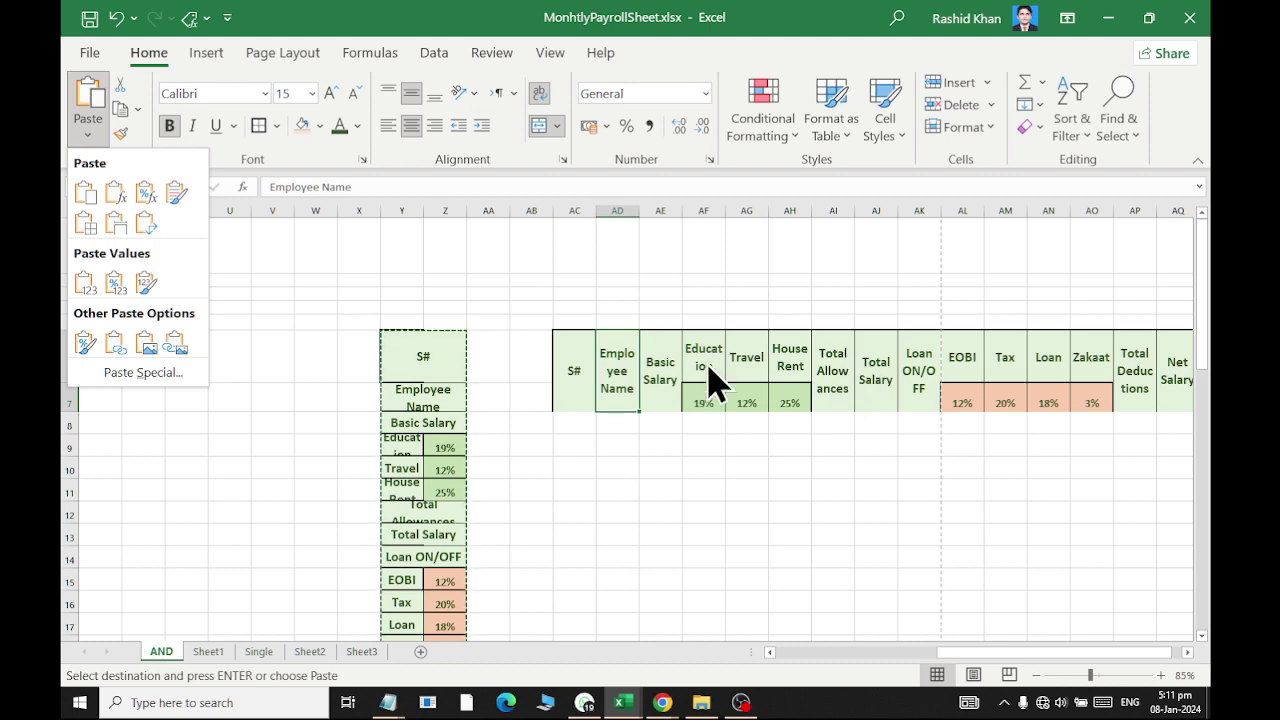
pyautogui.moveTo(366, 271)
pyautogui.mouseDown()
pyautogui.moveTo(1196, 652)
pyautogui.moveTo(1063, 474)
pyautogui.mouseUp()
pyautogui.rightClick(922, 450)
# Clear the pasted header copies and delete their entire columns.
pyautogui.click(1000, 385)
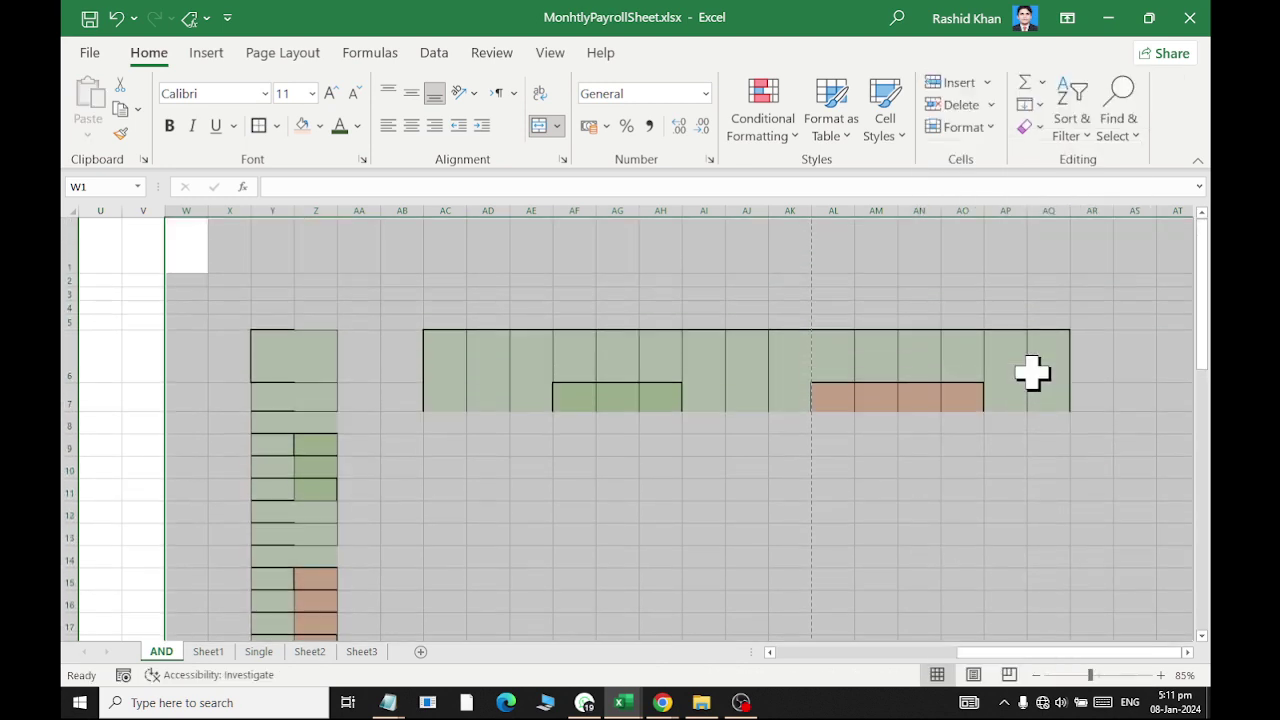
pyautogui.rightClick(597, 300)
pyautogui.click(630, 386)
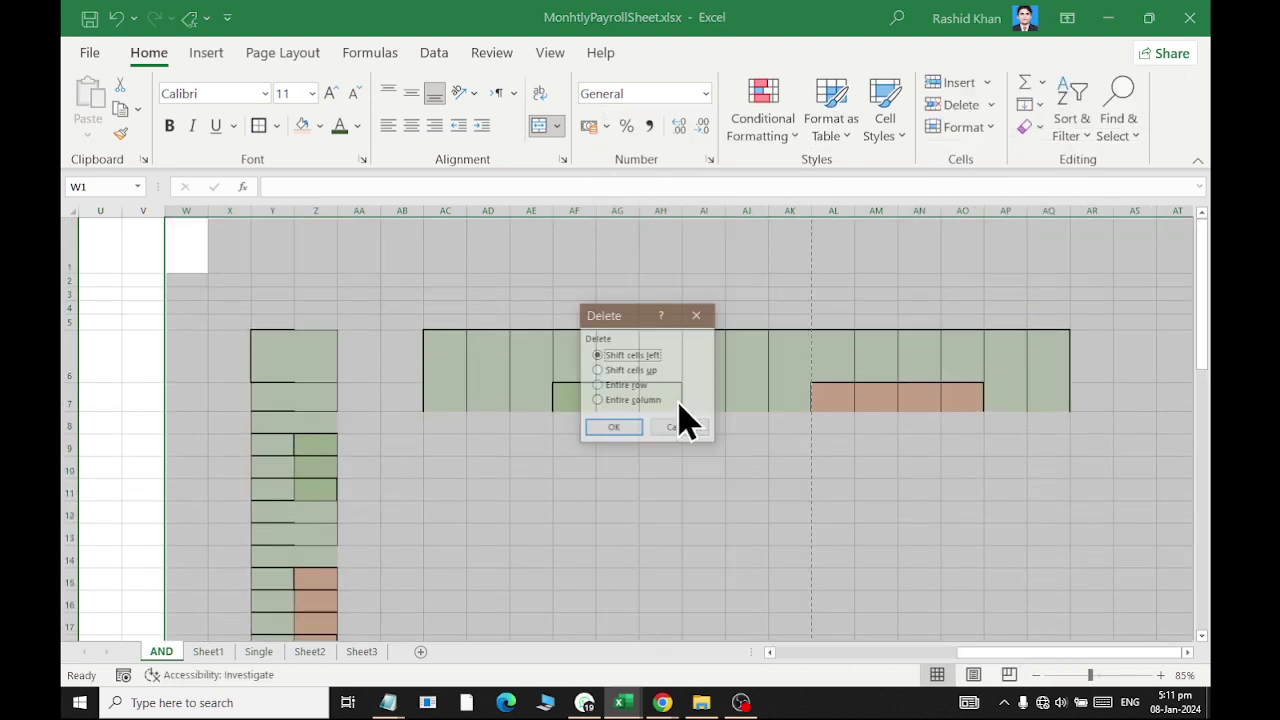
pyautogui.click(615, 399)
pyautogui.click(614, 427)
# Review the finished payroll table, selecting from row 14 up to the title.
pyautogui.click(67, 493)
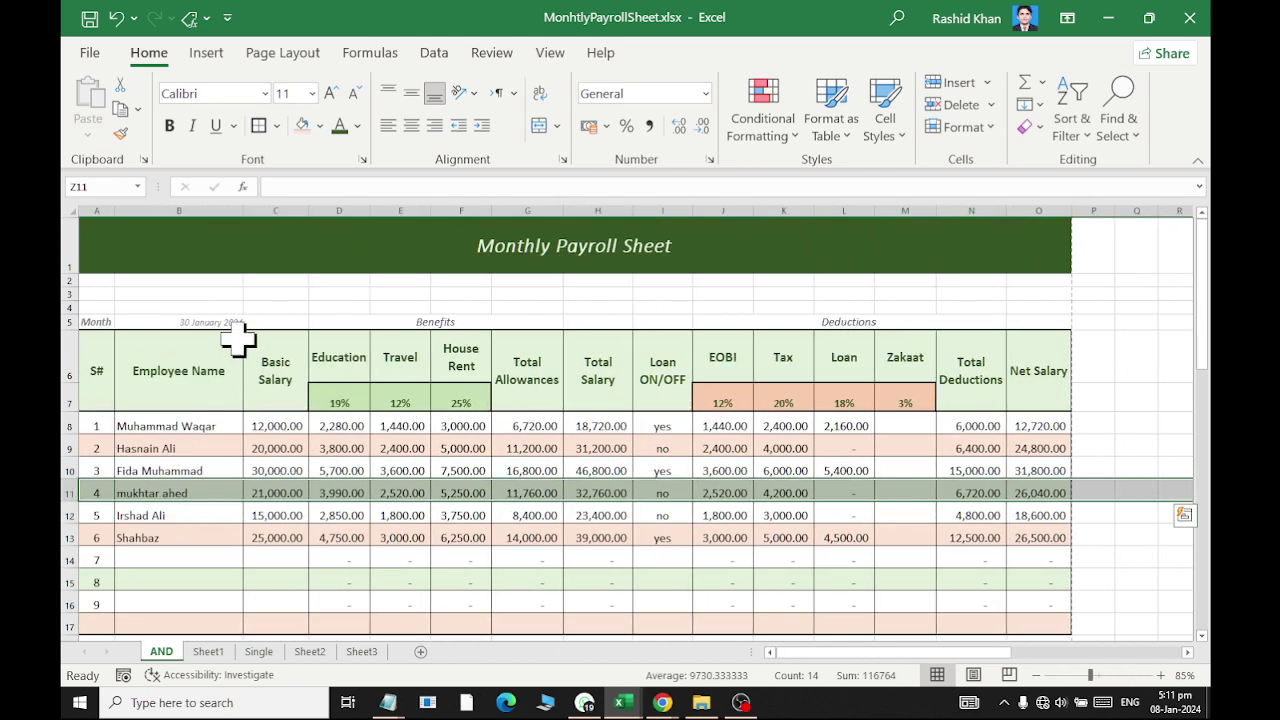
pyautogui.click(235, 338)
pyautogui.scroll(-2, 528, 400)
pyautogui.scroll(2, 532, 398)
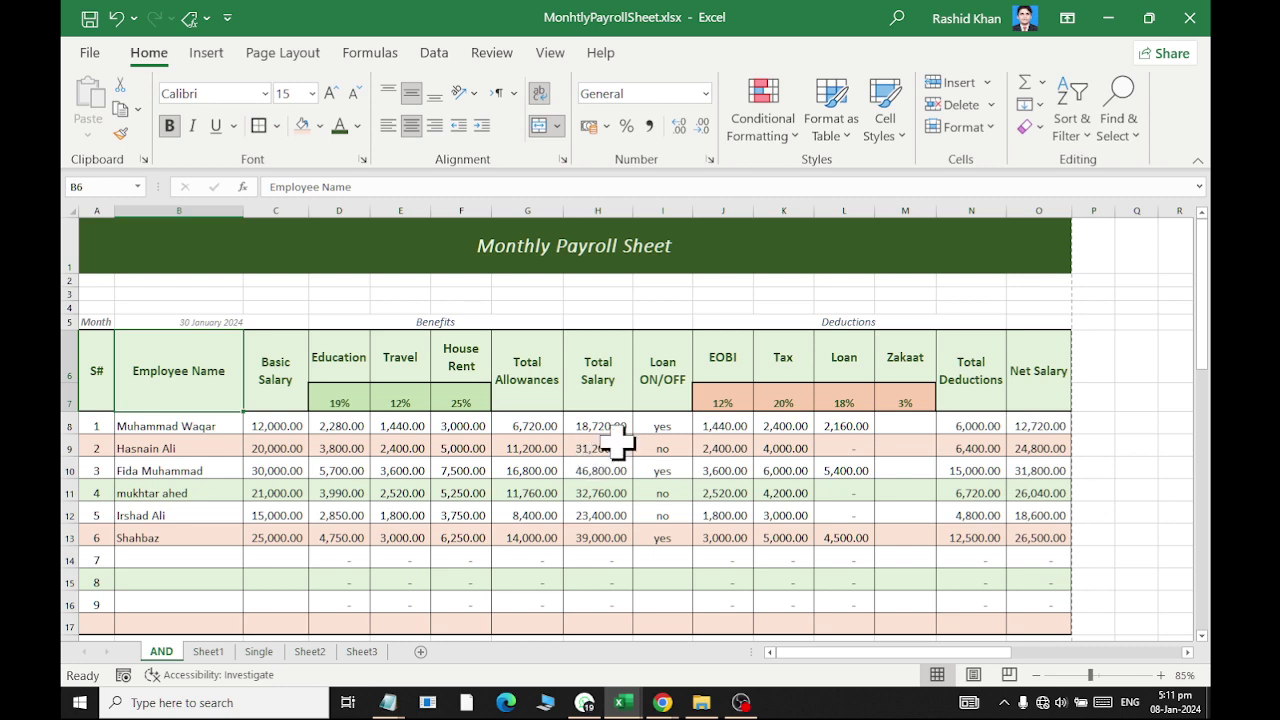
pyautogui.scroll(2, 400, 434)
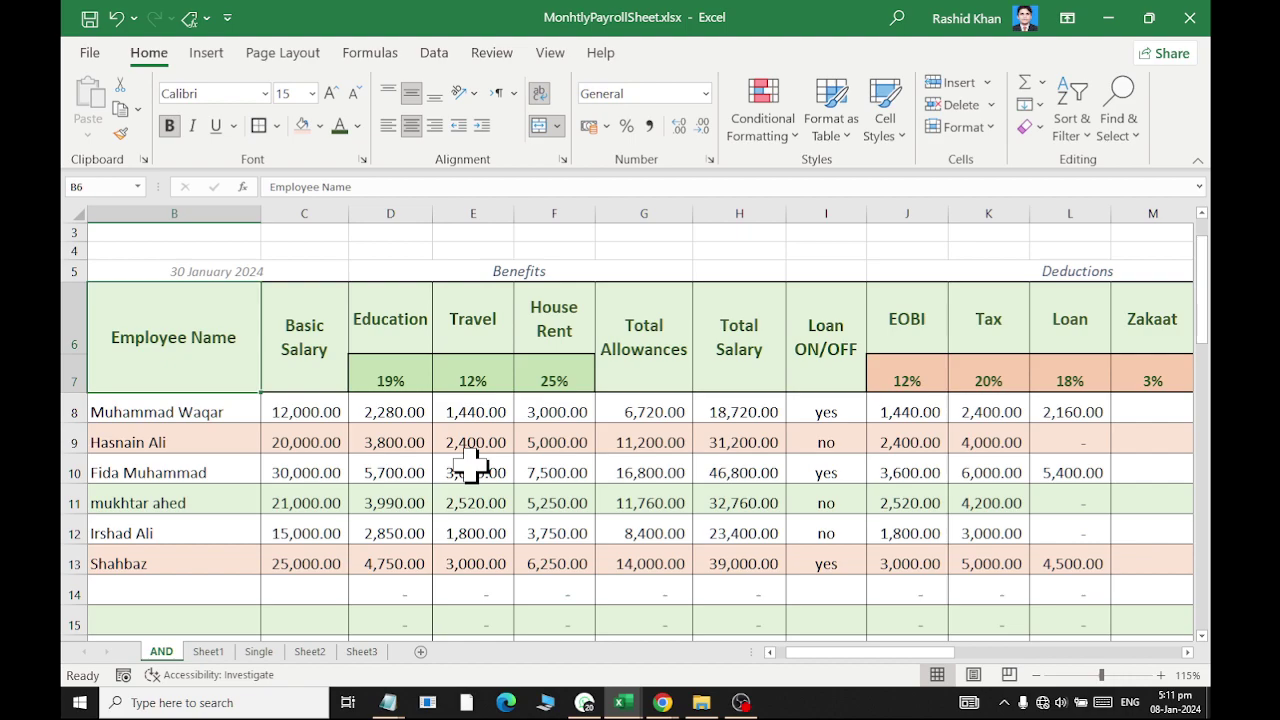
pyautogui.scroll(-4, 470, 464)
pyautogui.scroll(3, 466, 467)
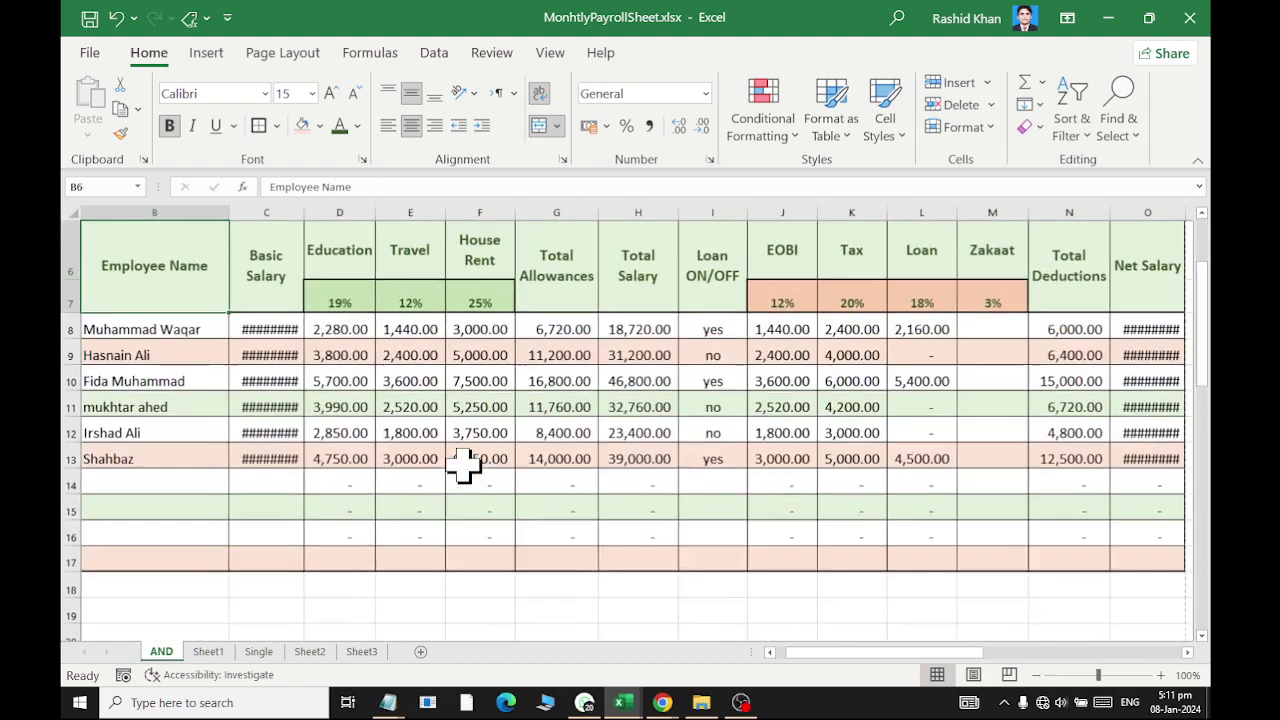
pyautogui.scroll(-1, 463, 467)
pyautogui.moveTo(455, 476); pyautogui.dragTo(122, 318)
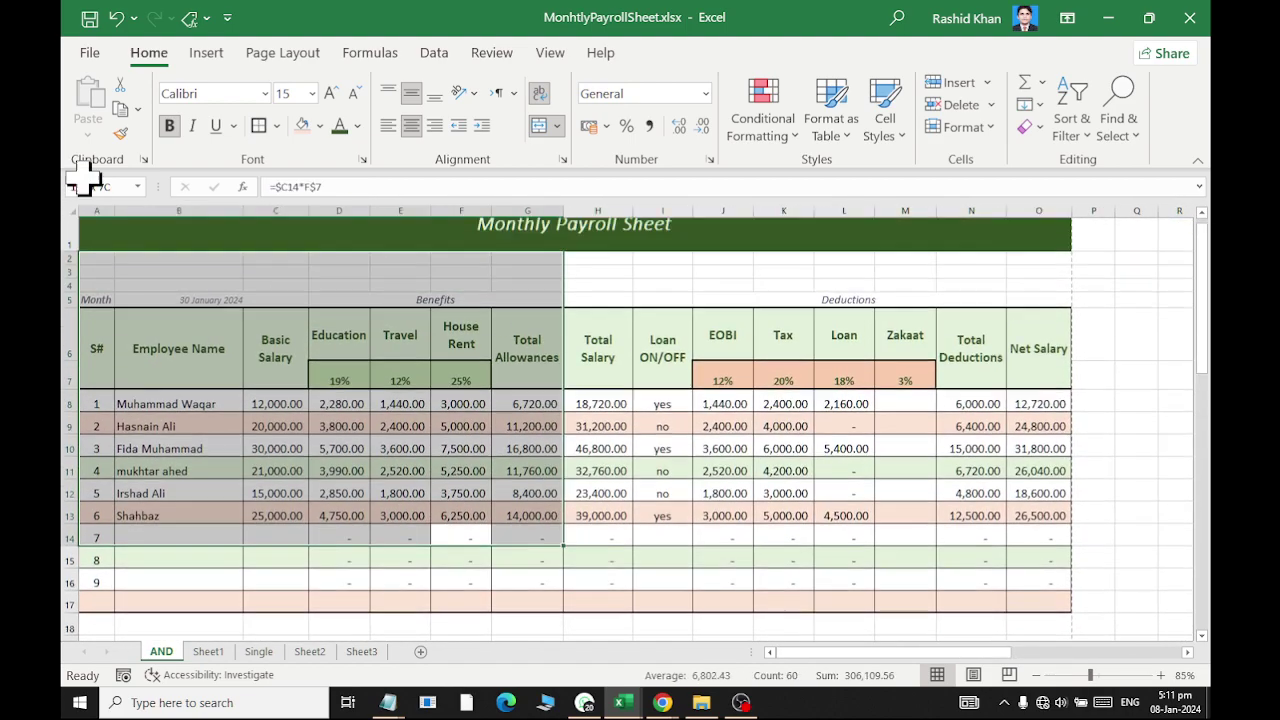
# Return to A1 and snip a screenshot of the payroll table with Win+Shift+S.
pyautogui.hotkey('ctrl', 'Home')
pyautogui.press('super+shift+s')
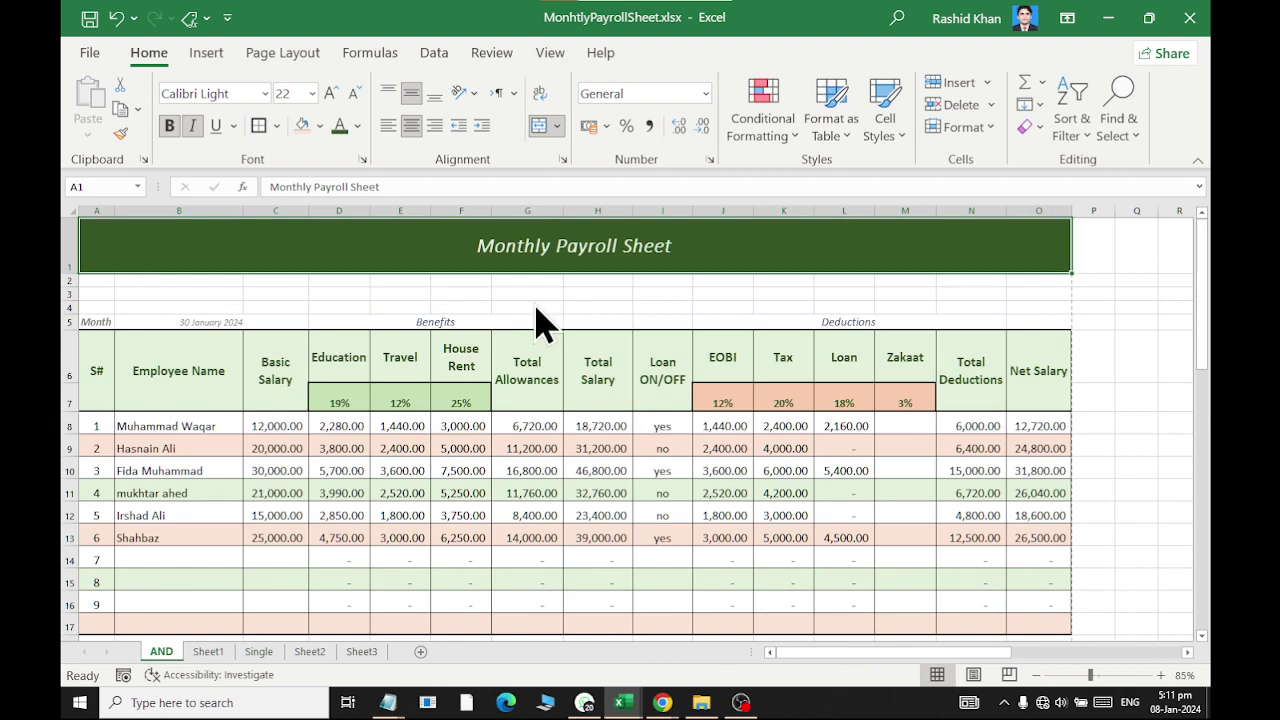
pyautogui.moveTo(77, 207); pyautogui.dragTo(1180, 634)
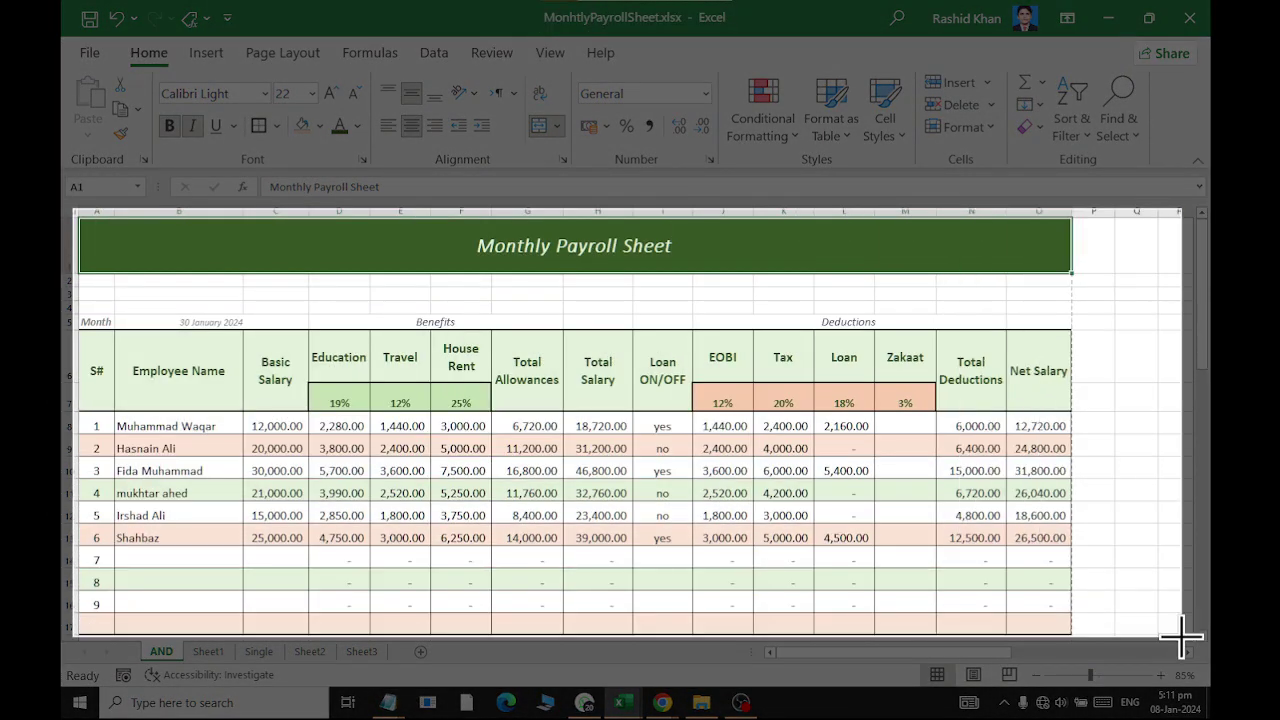